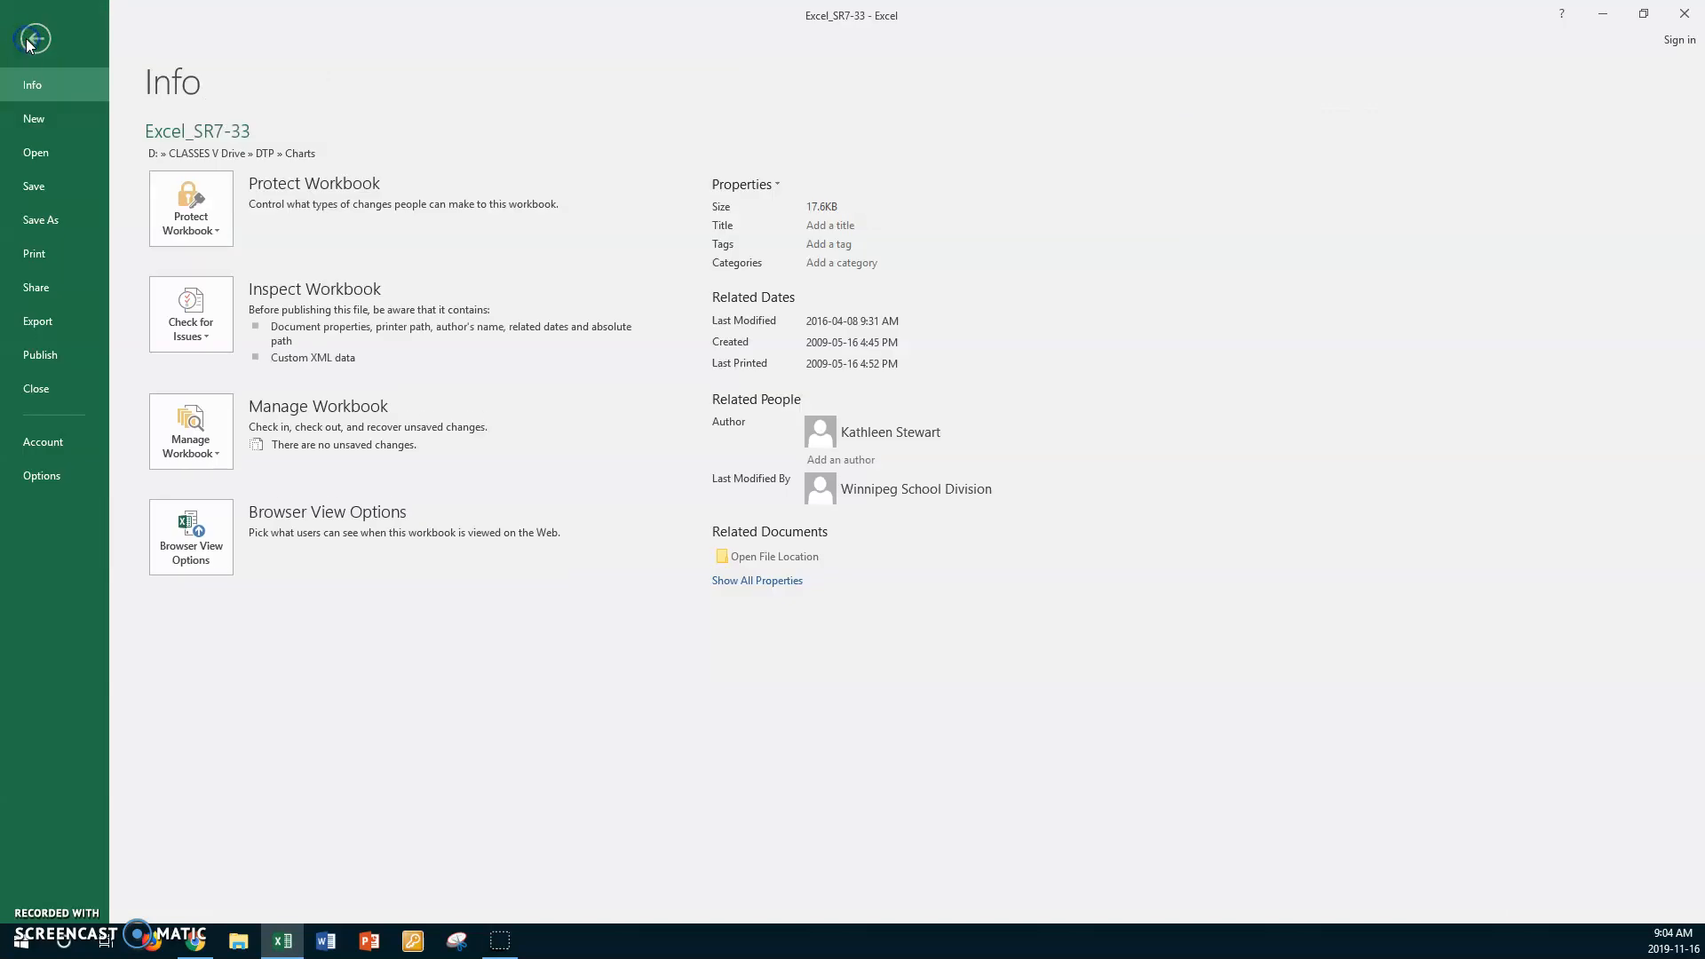
- Save a copy of the workbook in the Charts Excel folder, prefixing the file name Excel_SR7-33 with the owner's first name and "Nov 16"
left_click(44, 221)
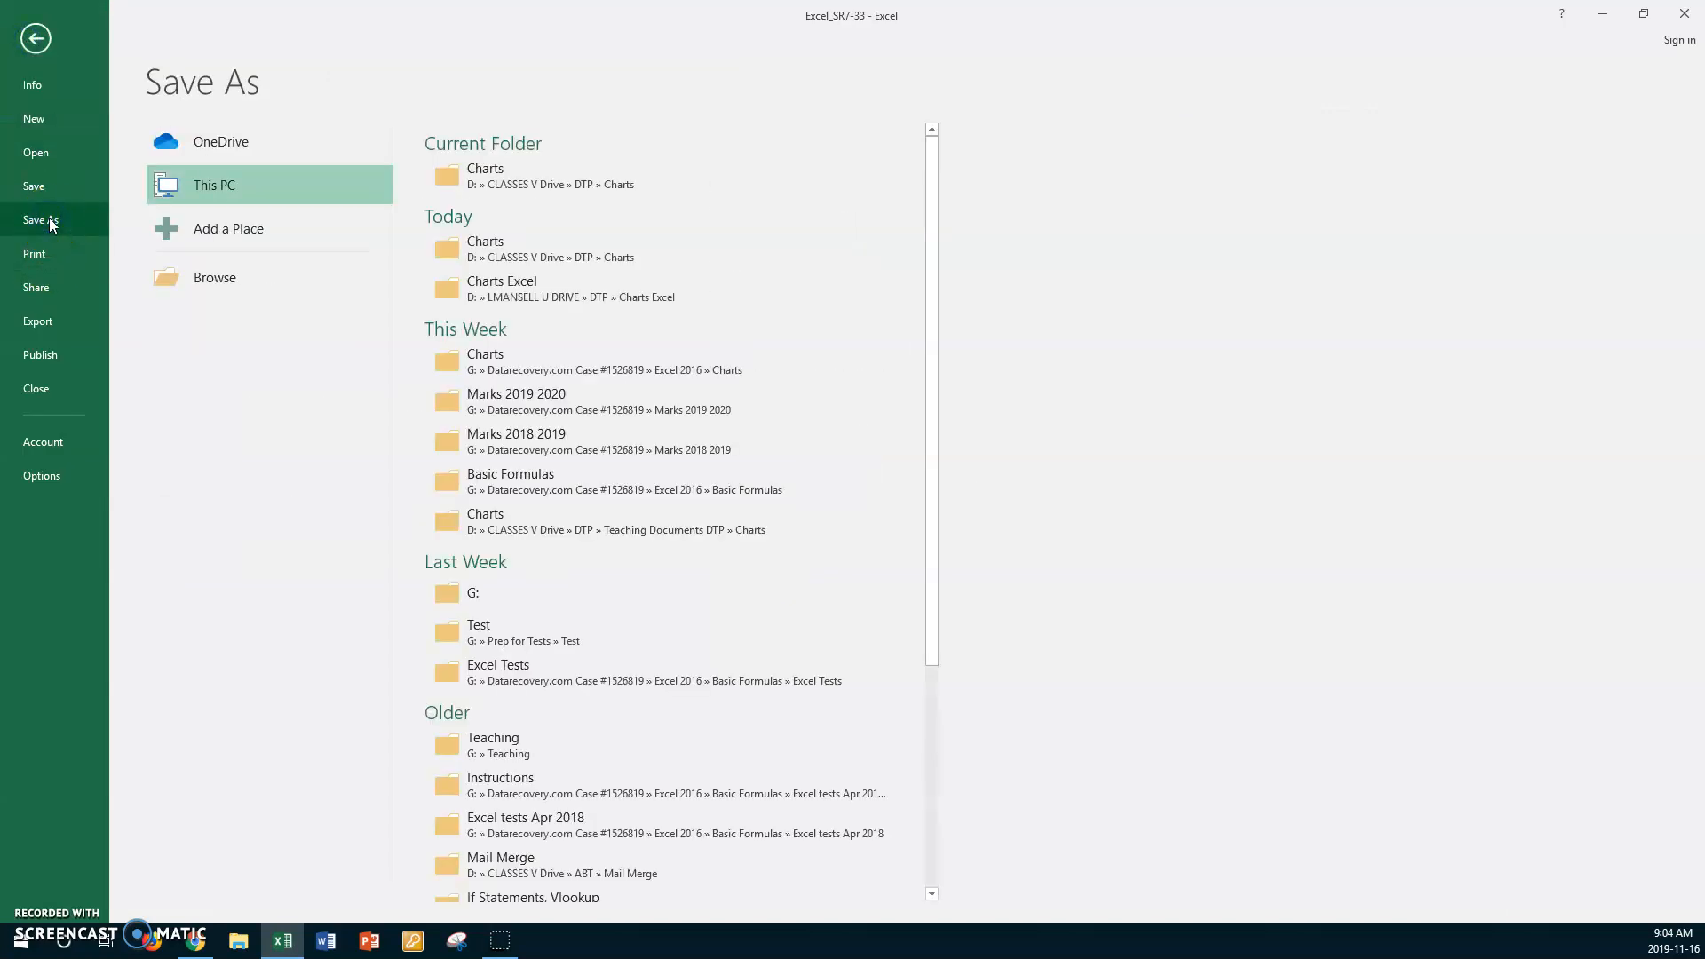
left_click(487, 282)
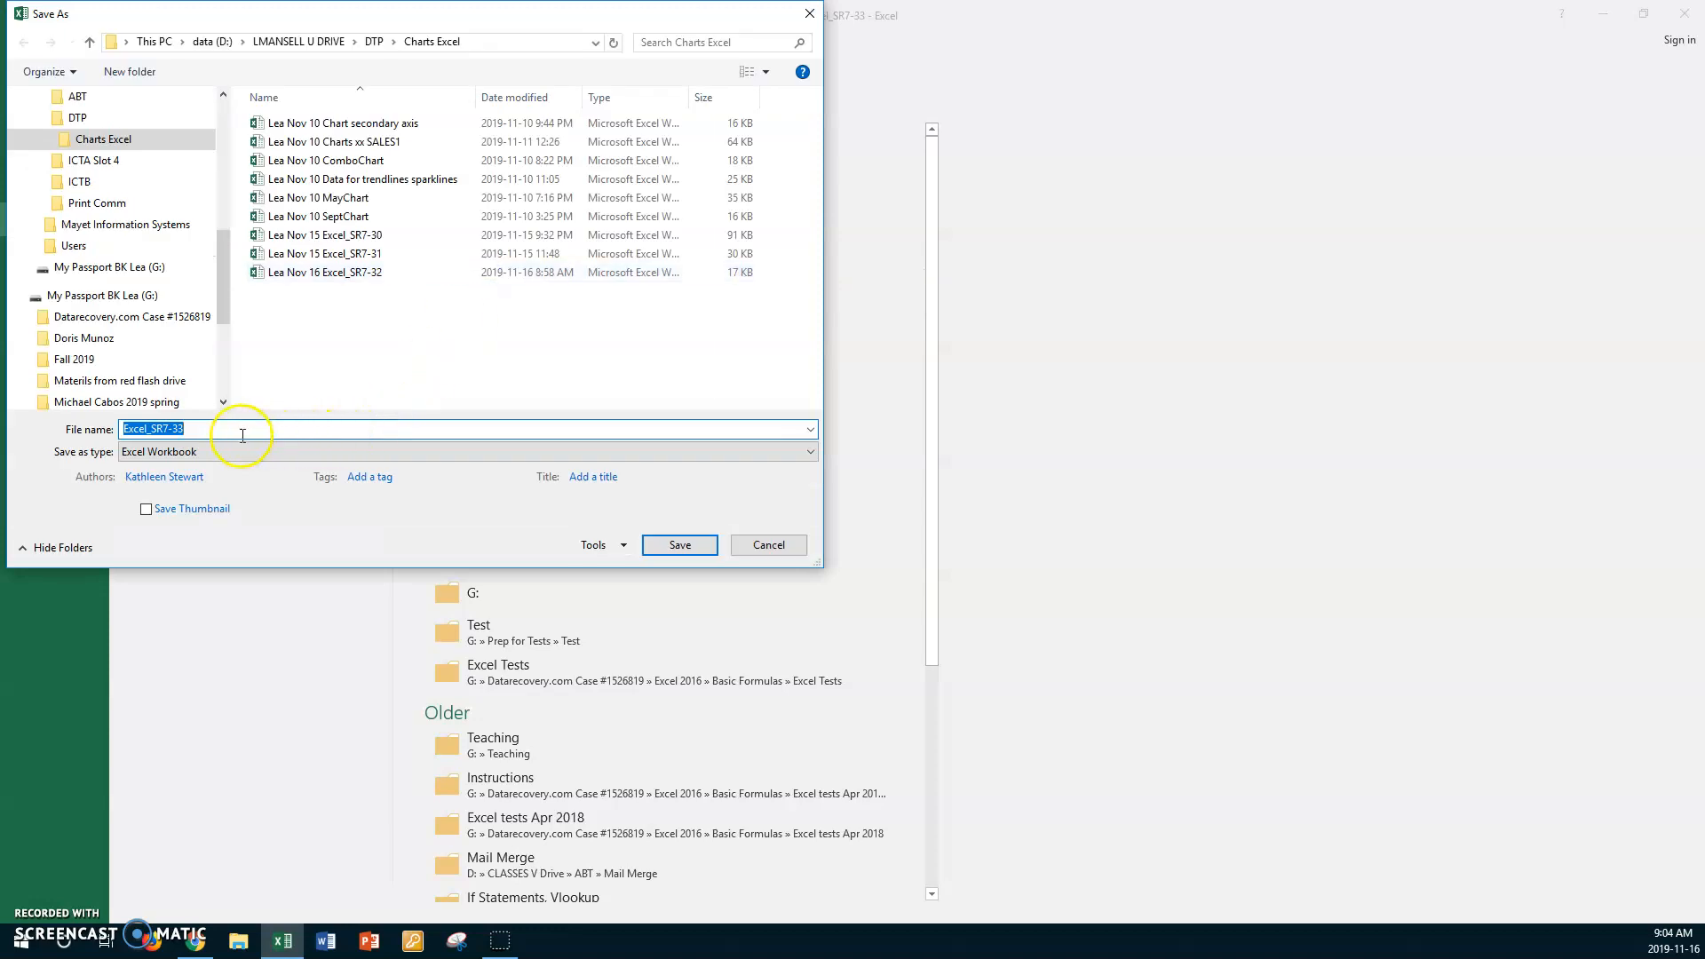
left_click(235, 430)
key("Home")
type("Lea Nov ")
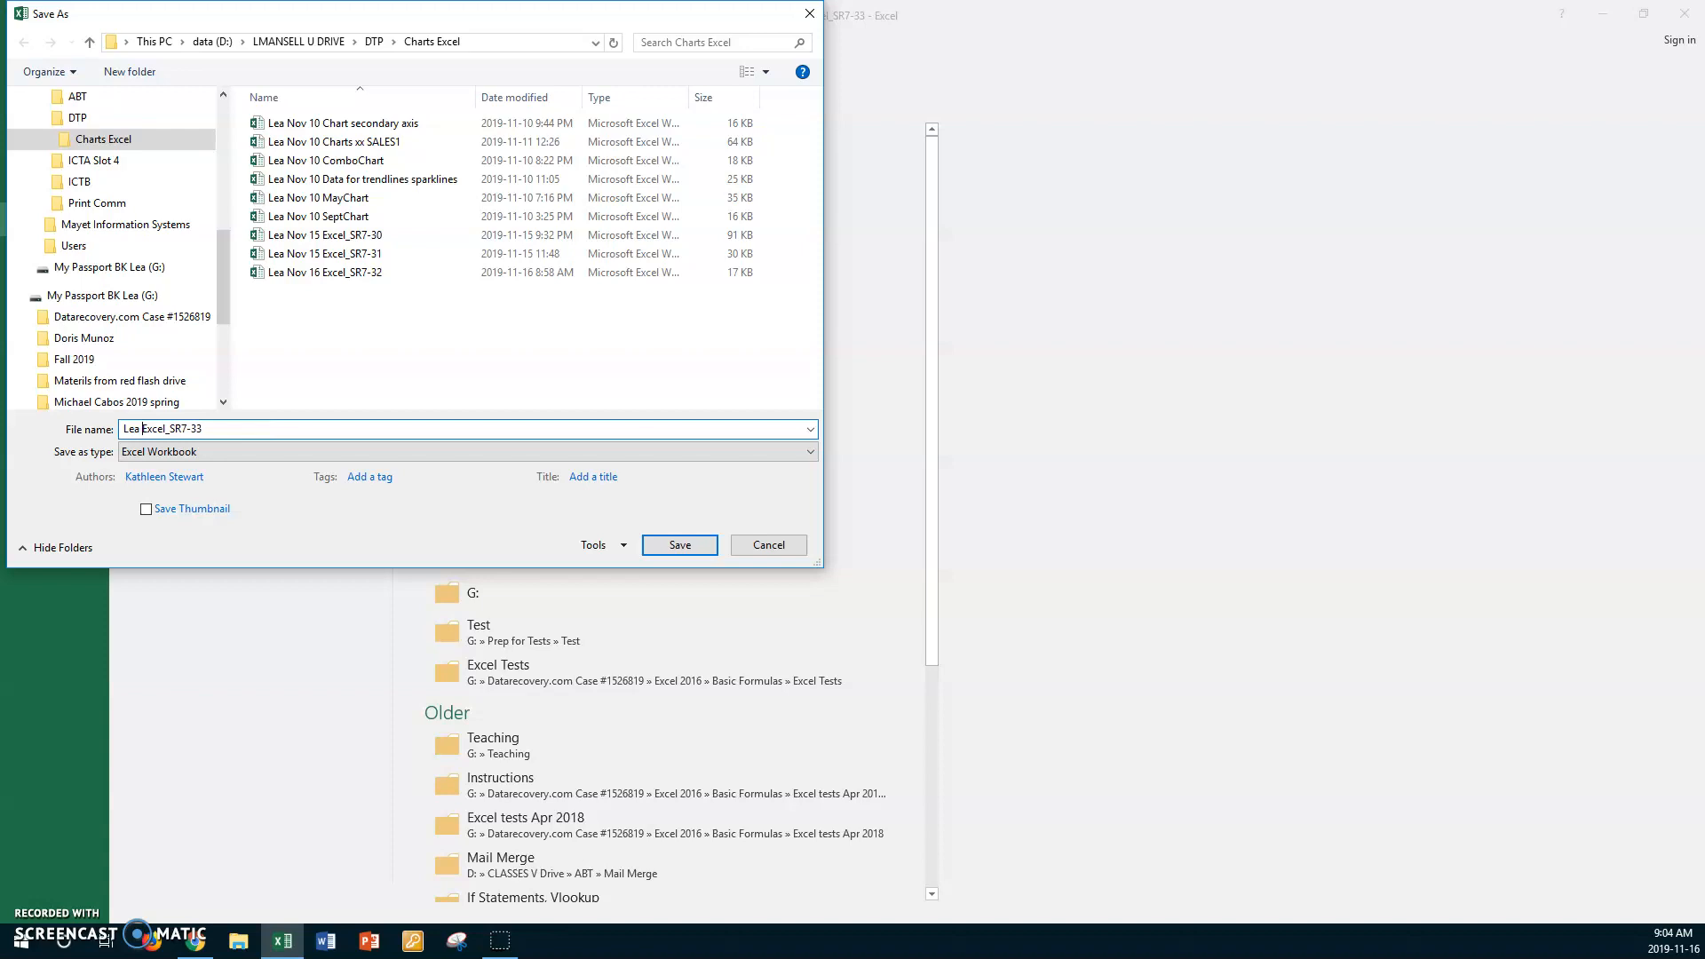
type("16")
left_click(671, 545)
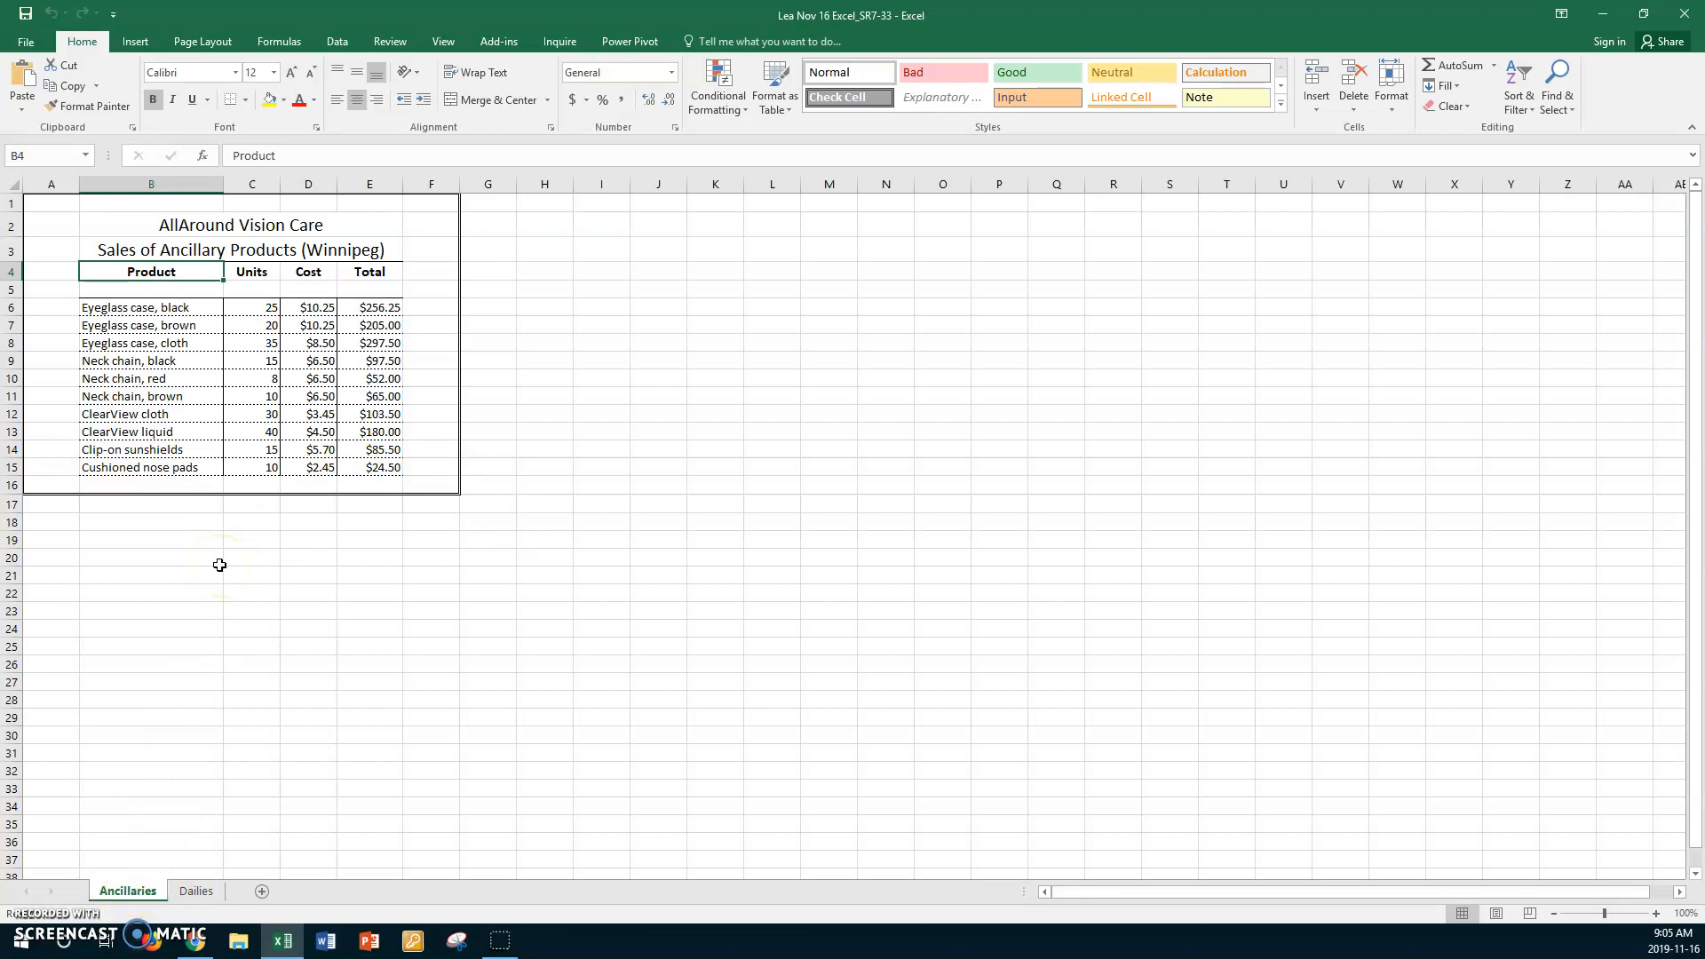
- Insert a 2-D Line with Markers chart from the product, units and cost data in B6:D15 and place it beside the table
left_click(120, 309)
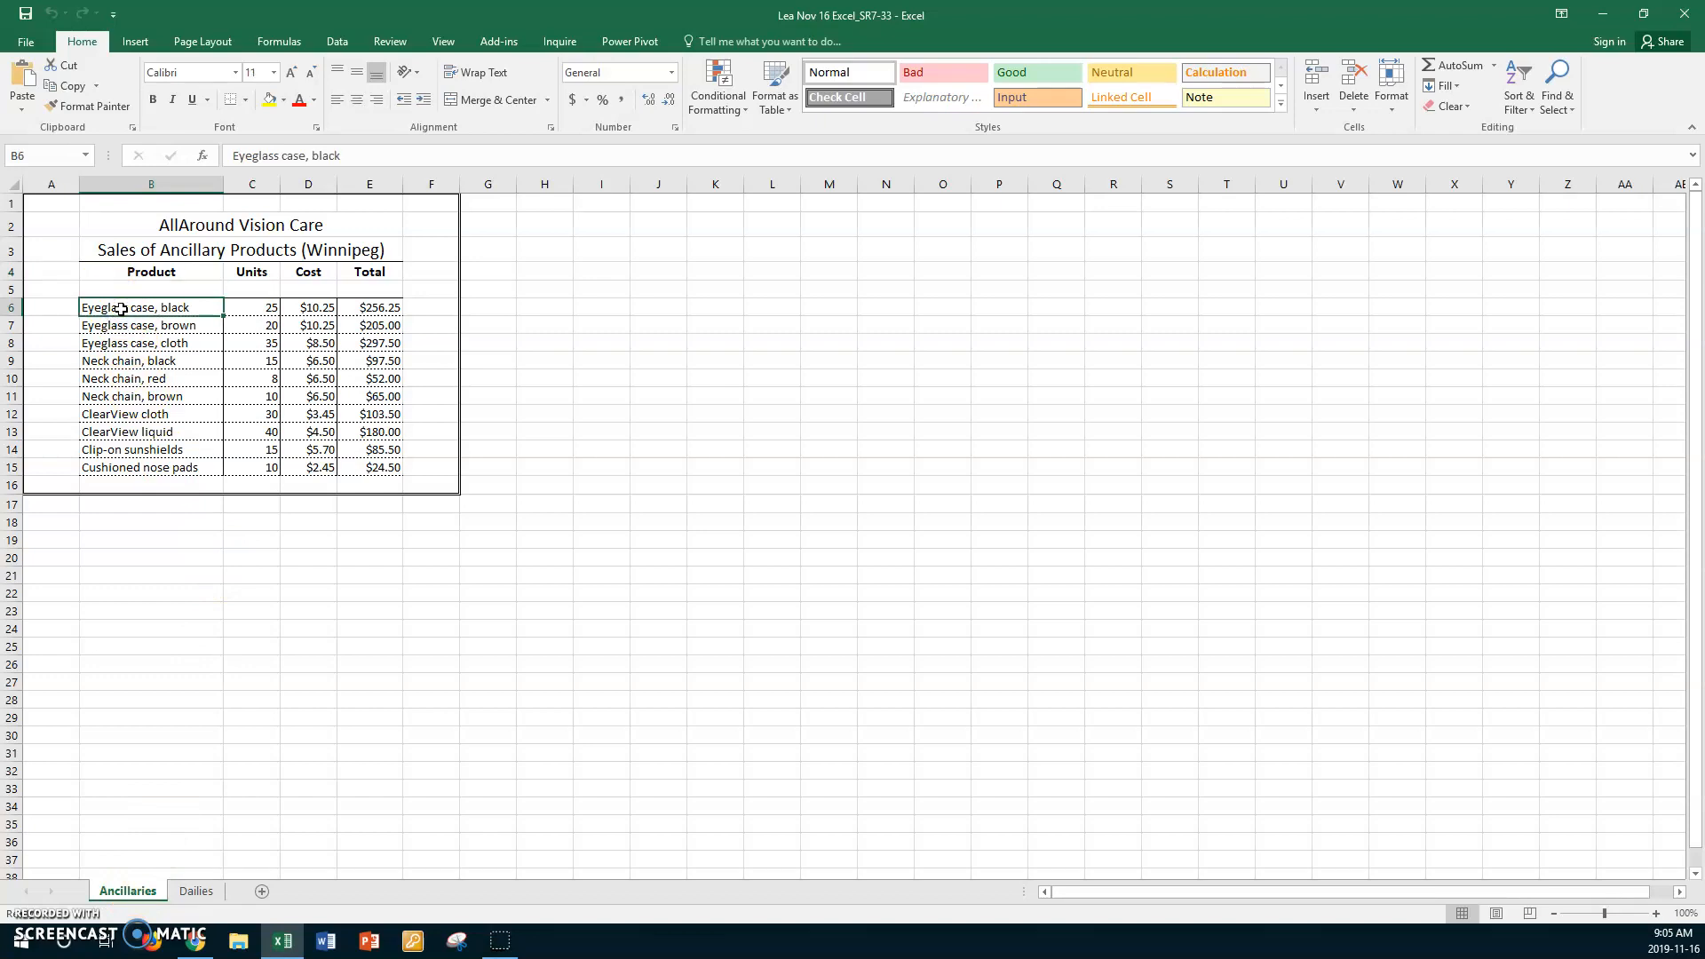
left_click_drag(121, 308, 317, 469)
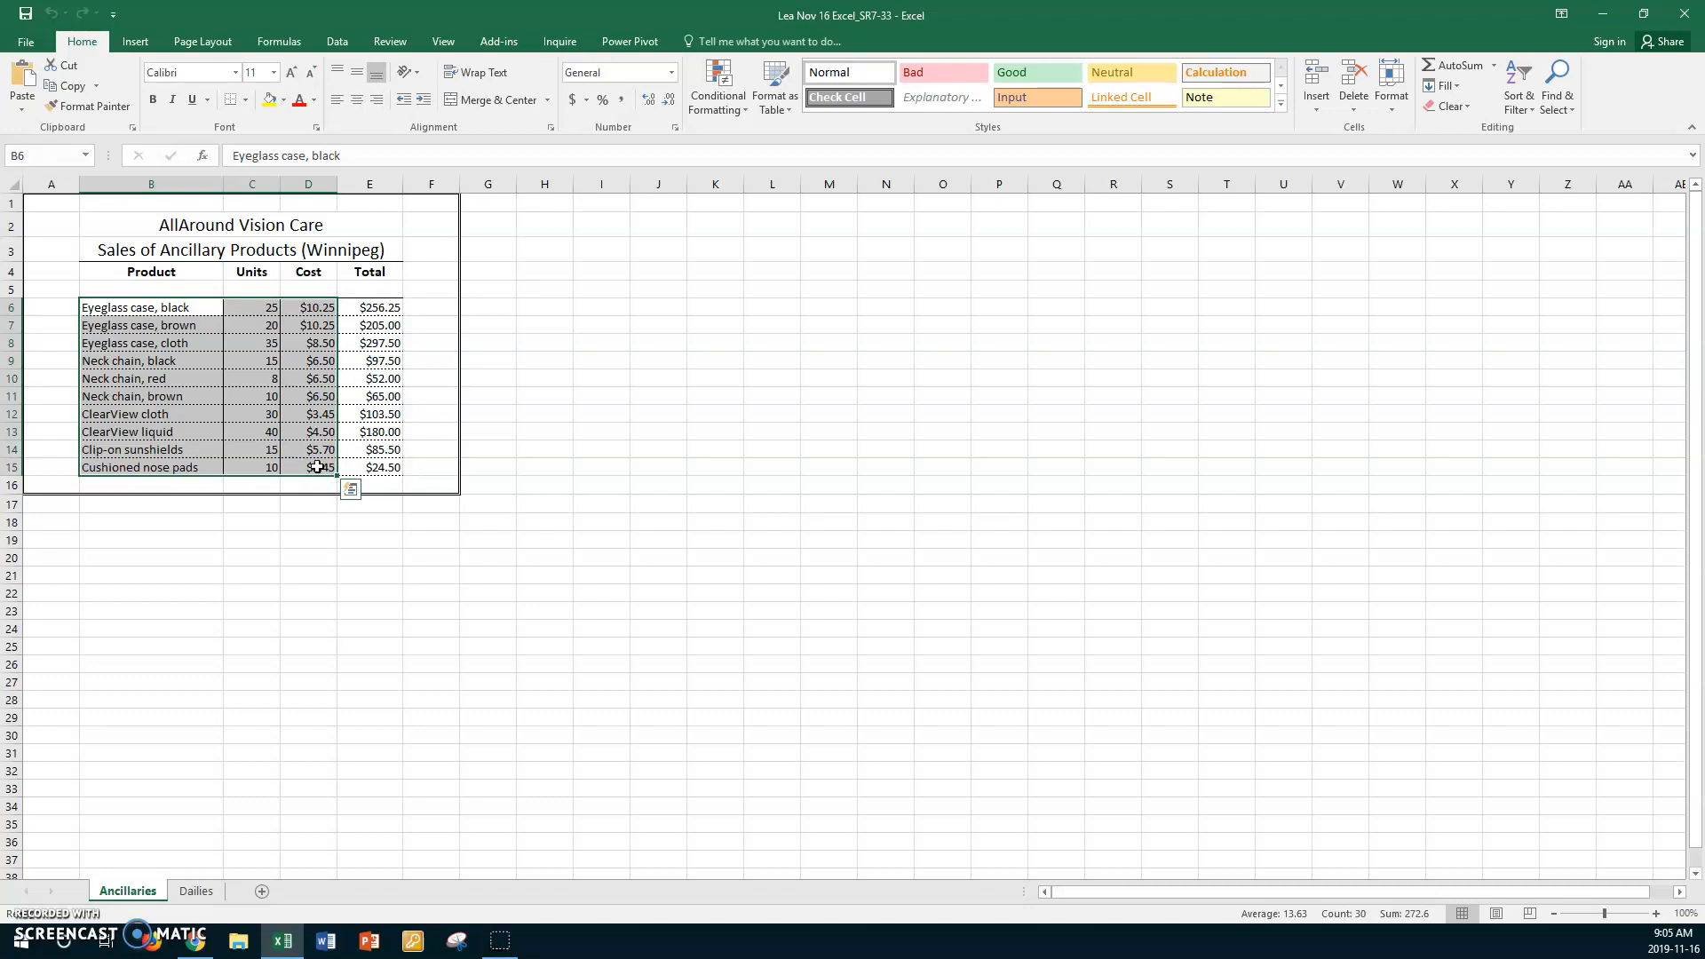
left_click(148, 48)
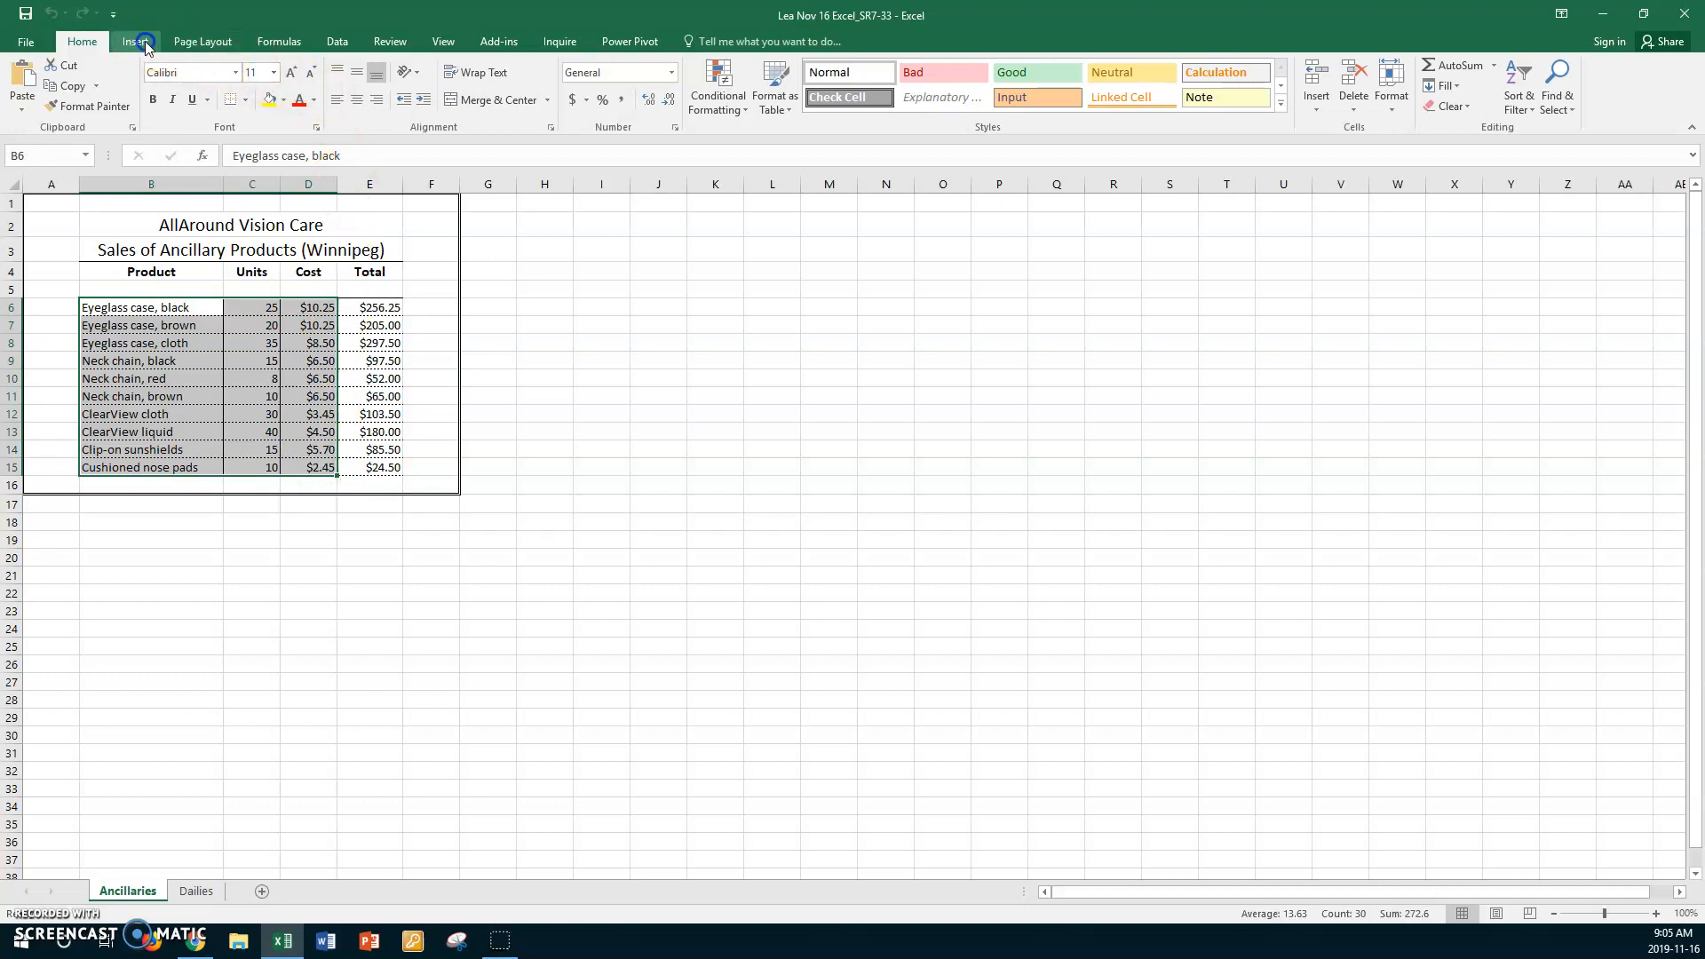
left_click(147, 48)
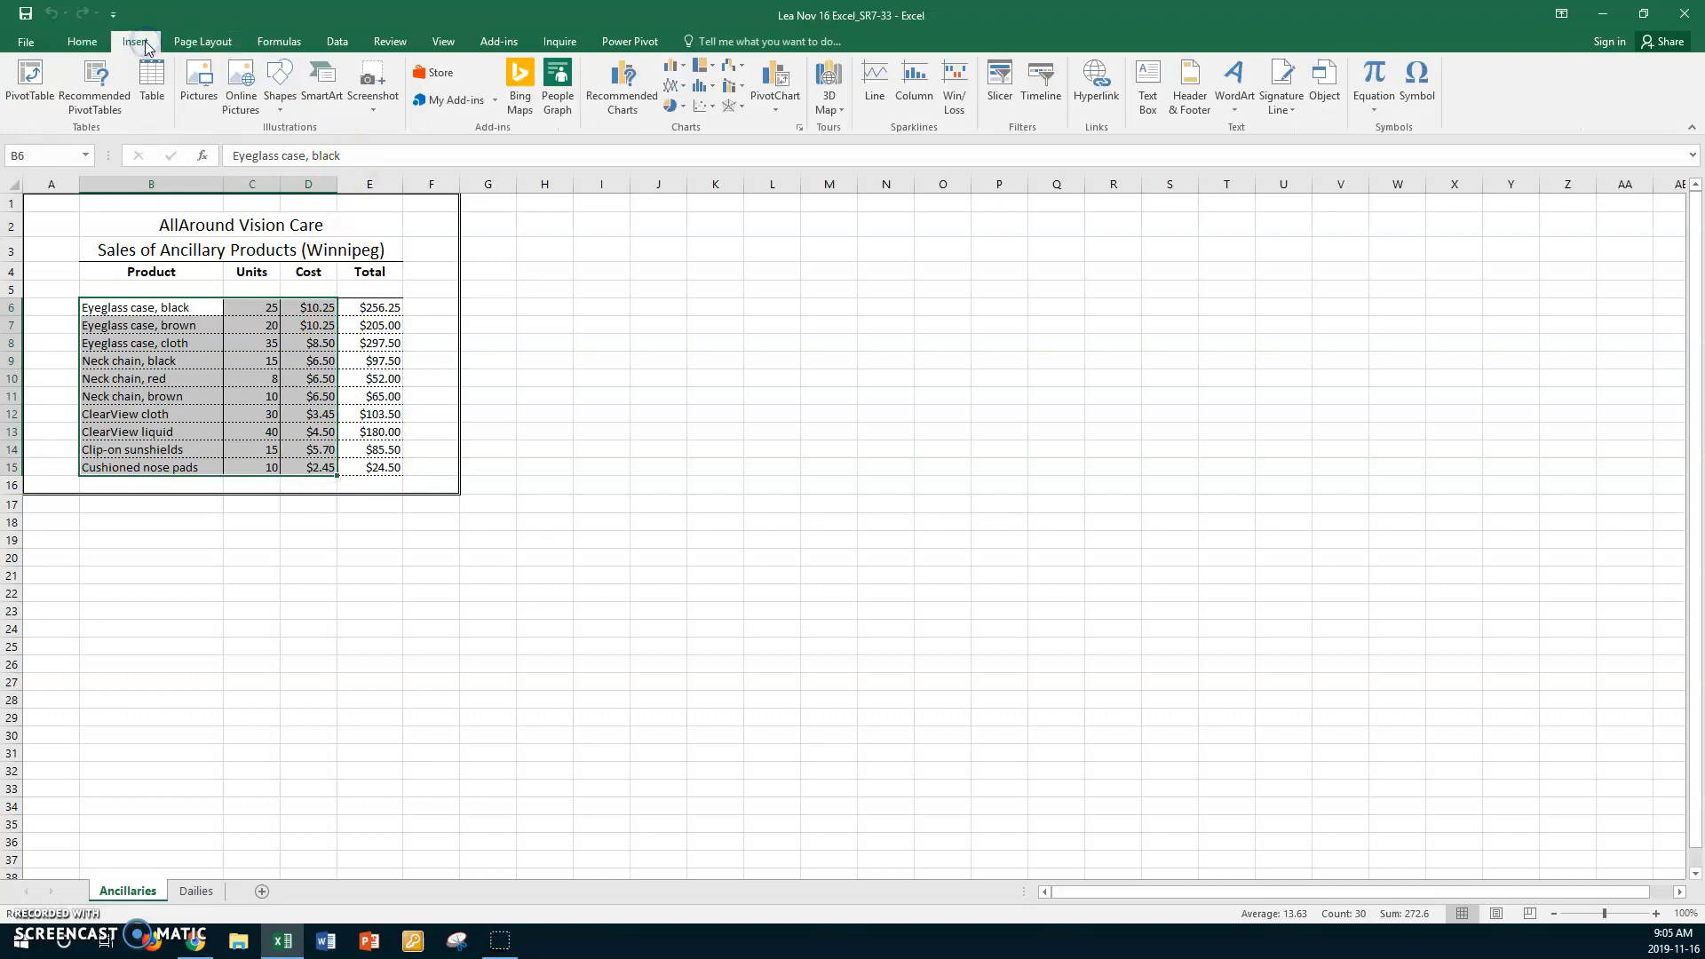
left_click(682, 87)
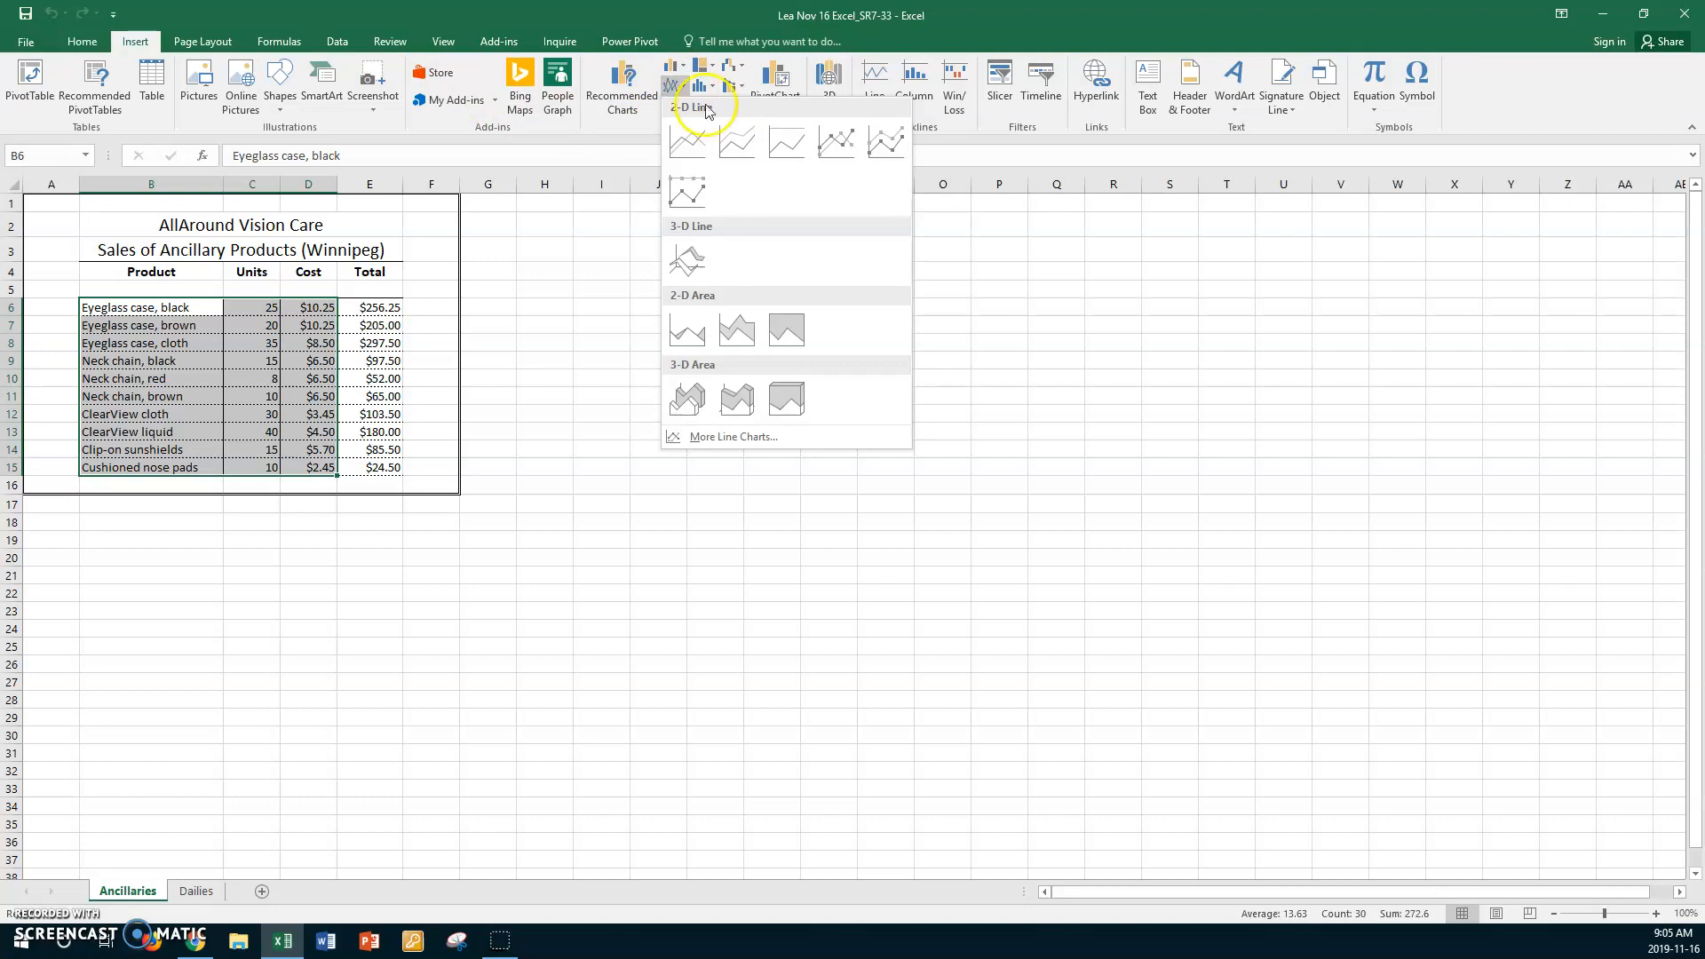
left_click(834, 145)
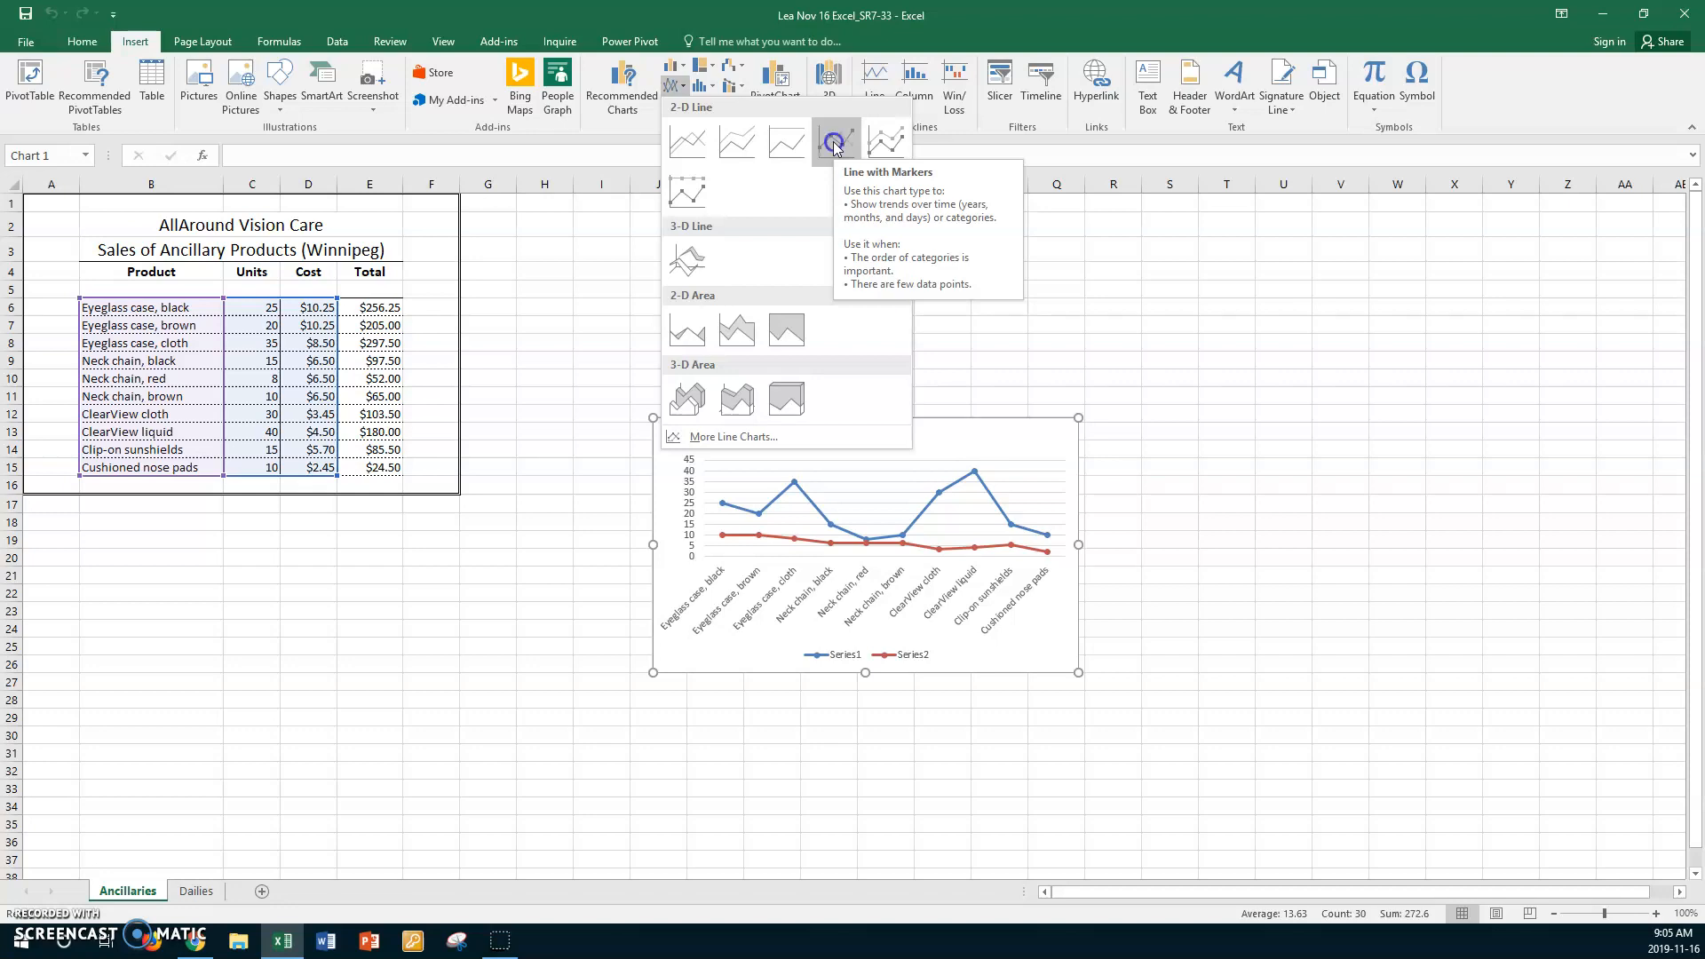
left_click(835, 145)
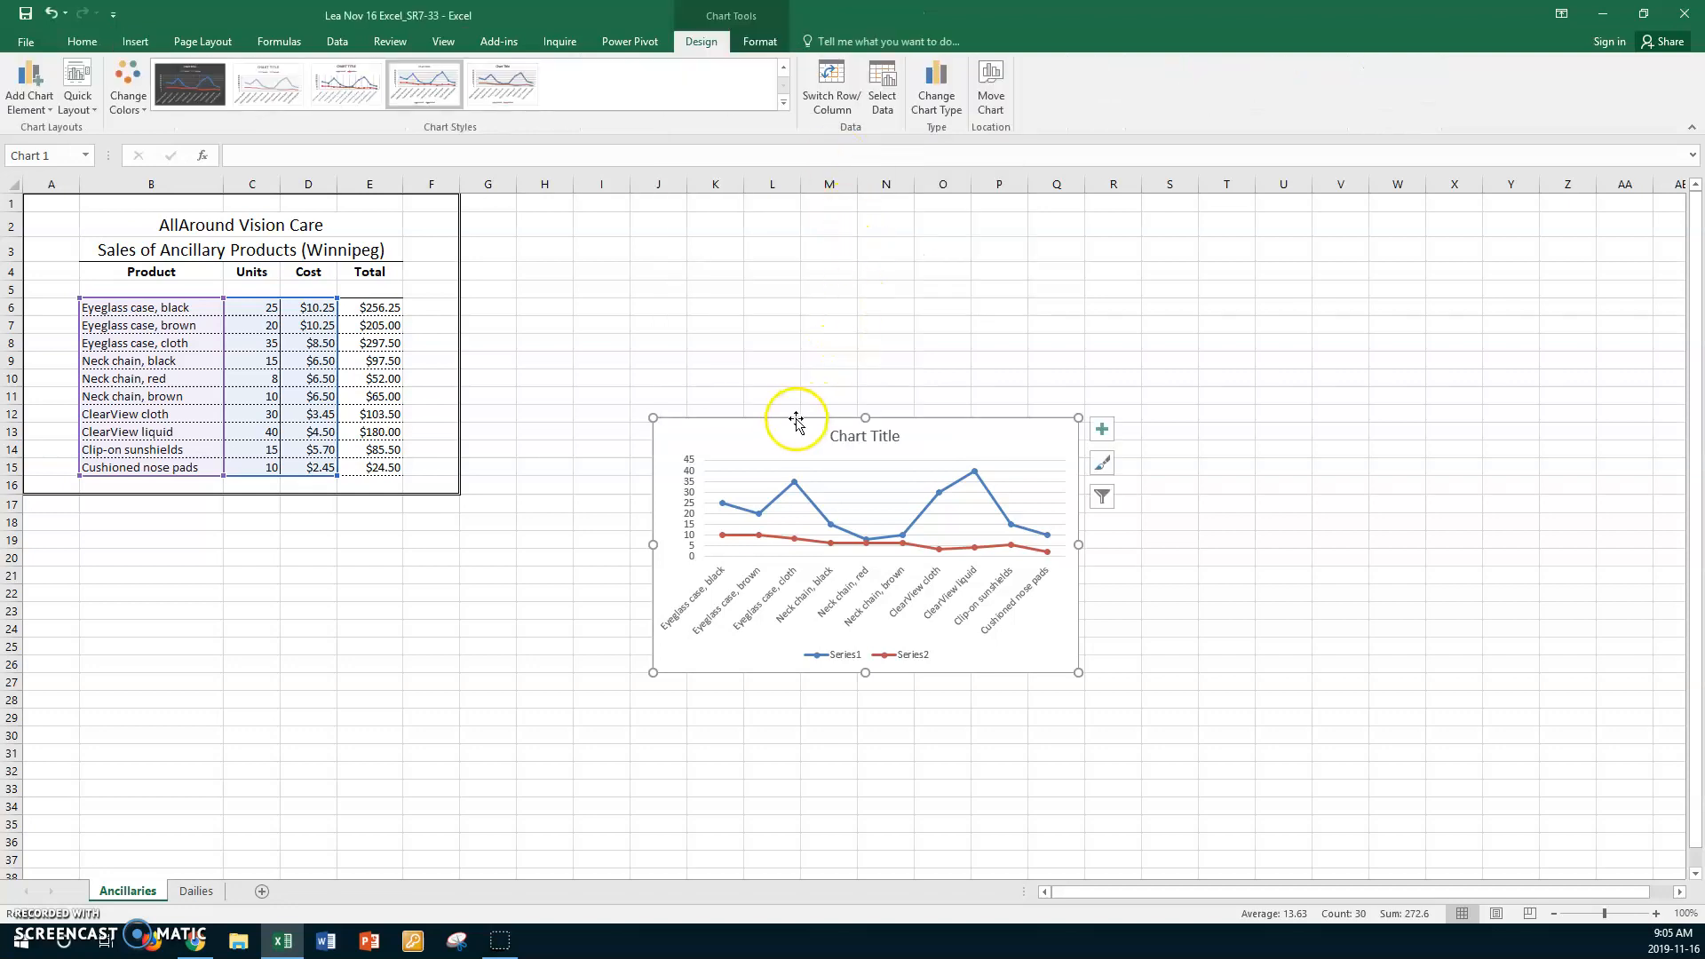
left_click_drag(788, 423, 750, 261)
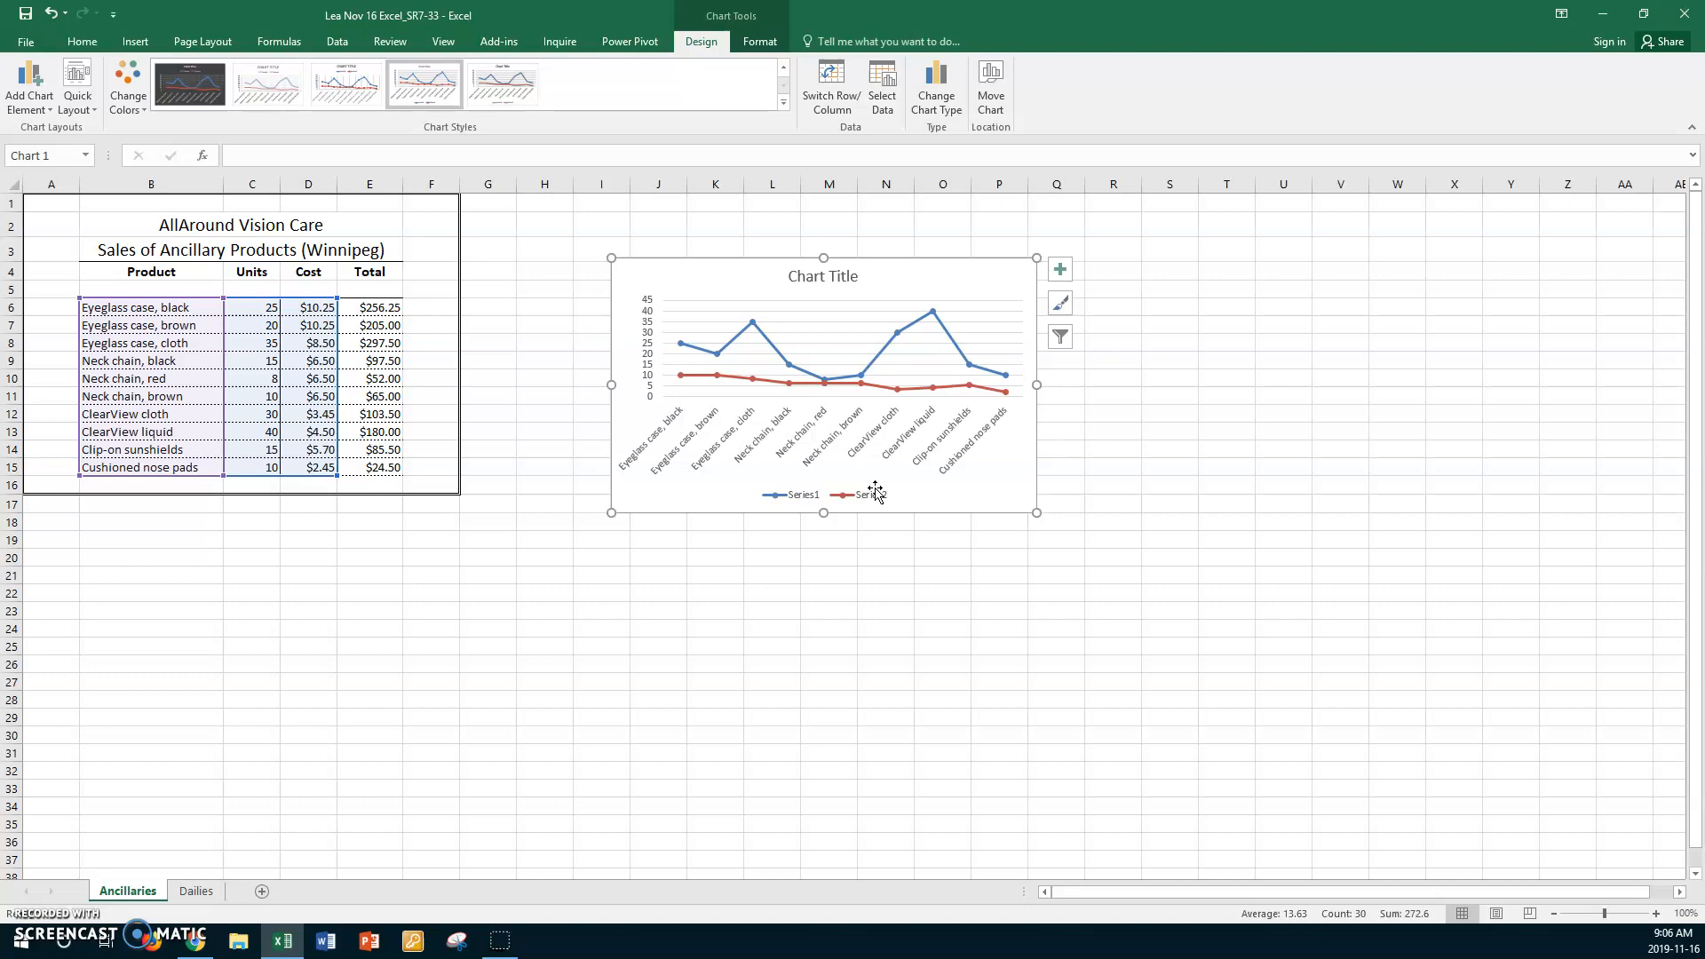
- Move the line chart to its own new sheet, keeping the suggested sheet name, and compare it with the Ancillaries sheet
left_click(988, 102)
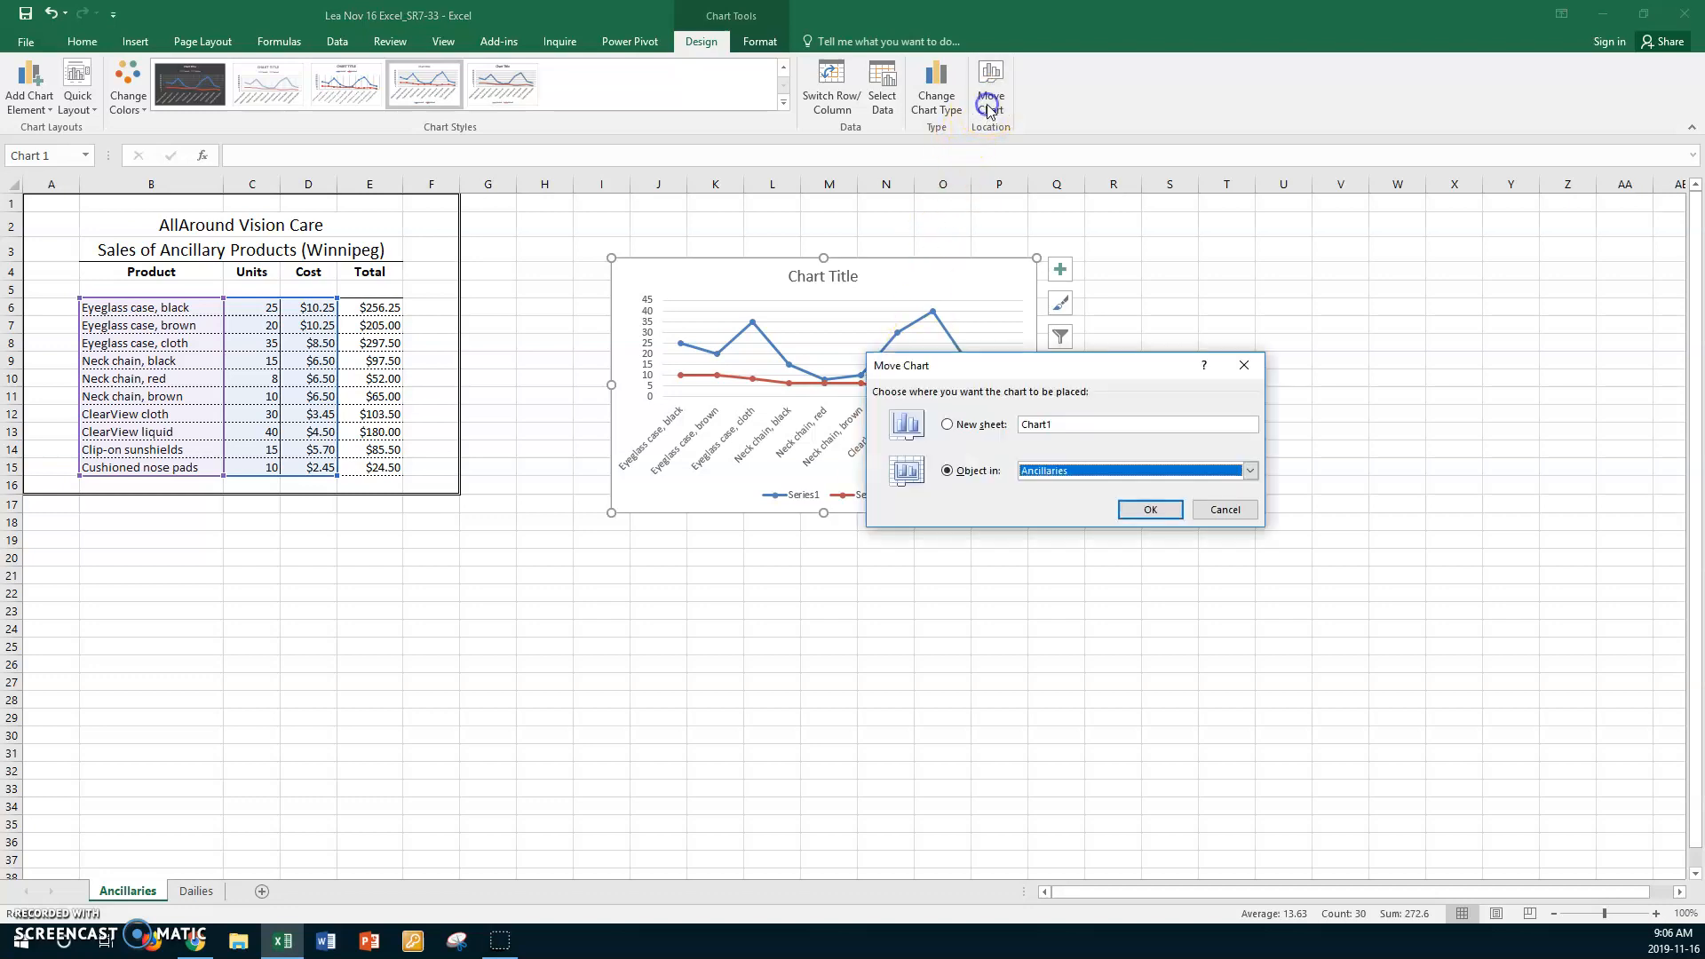
left_click(948, 424)
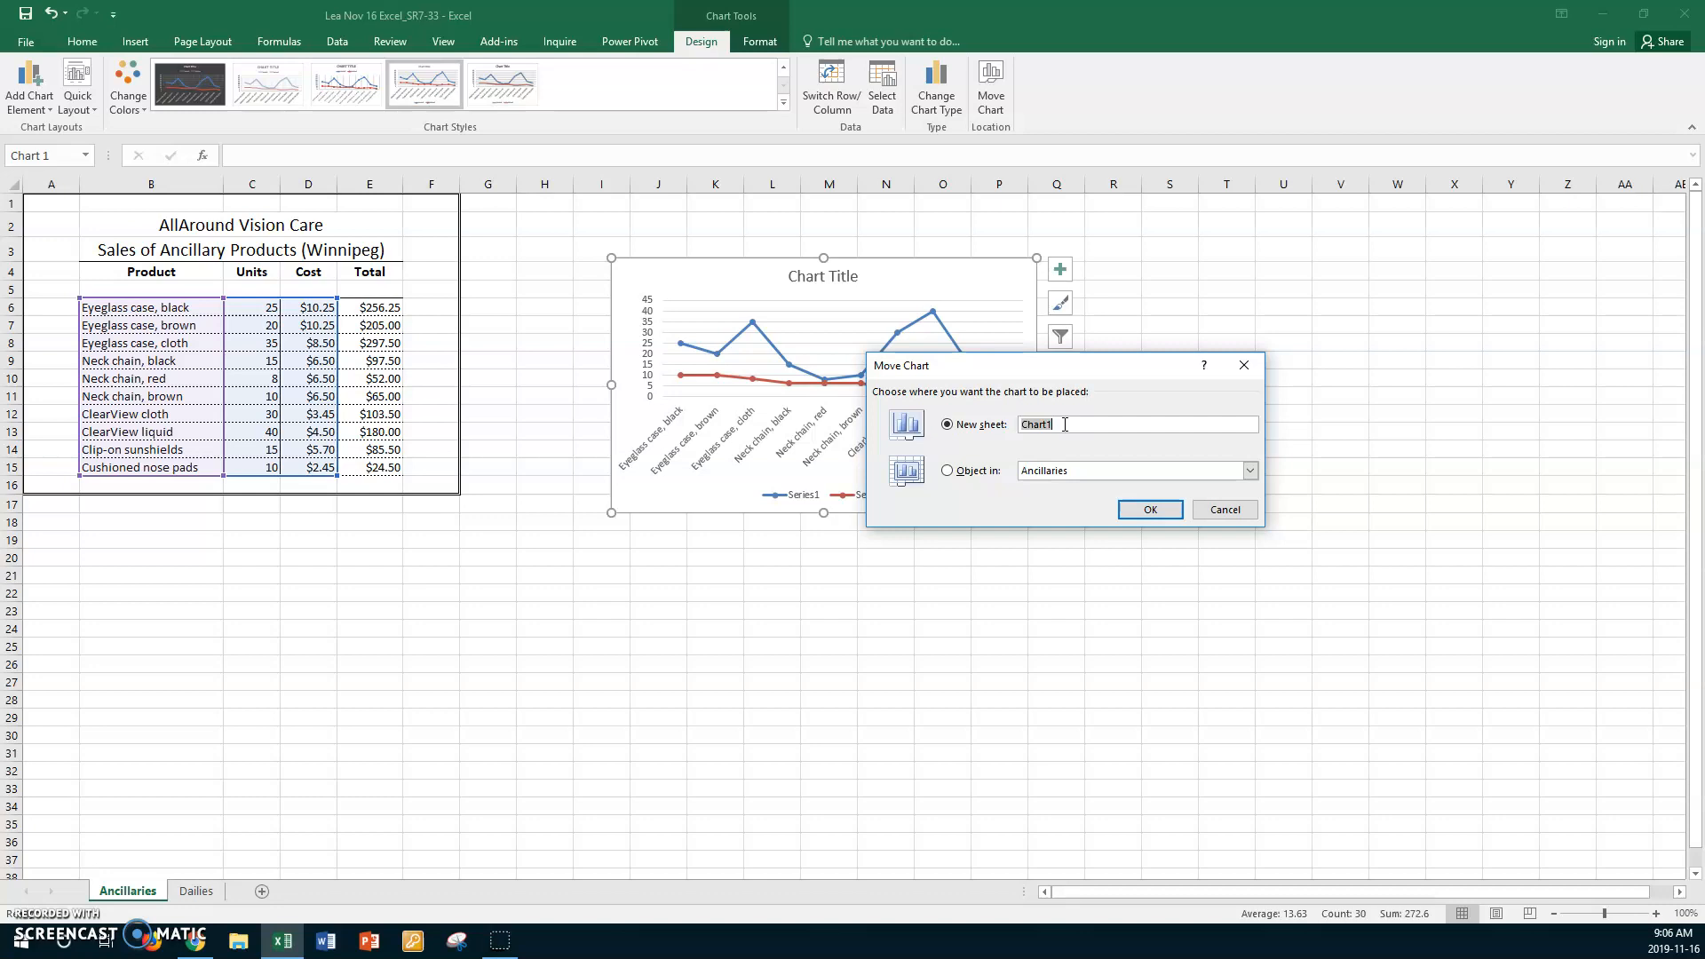
left_click(1124, 510)
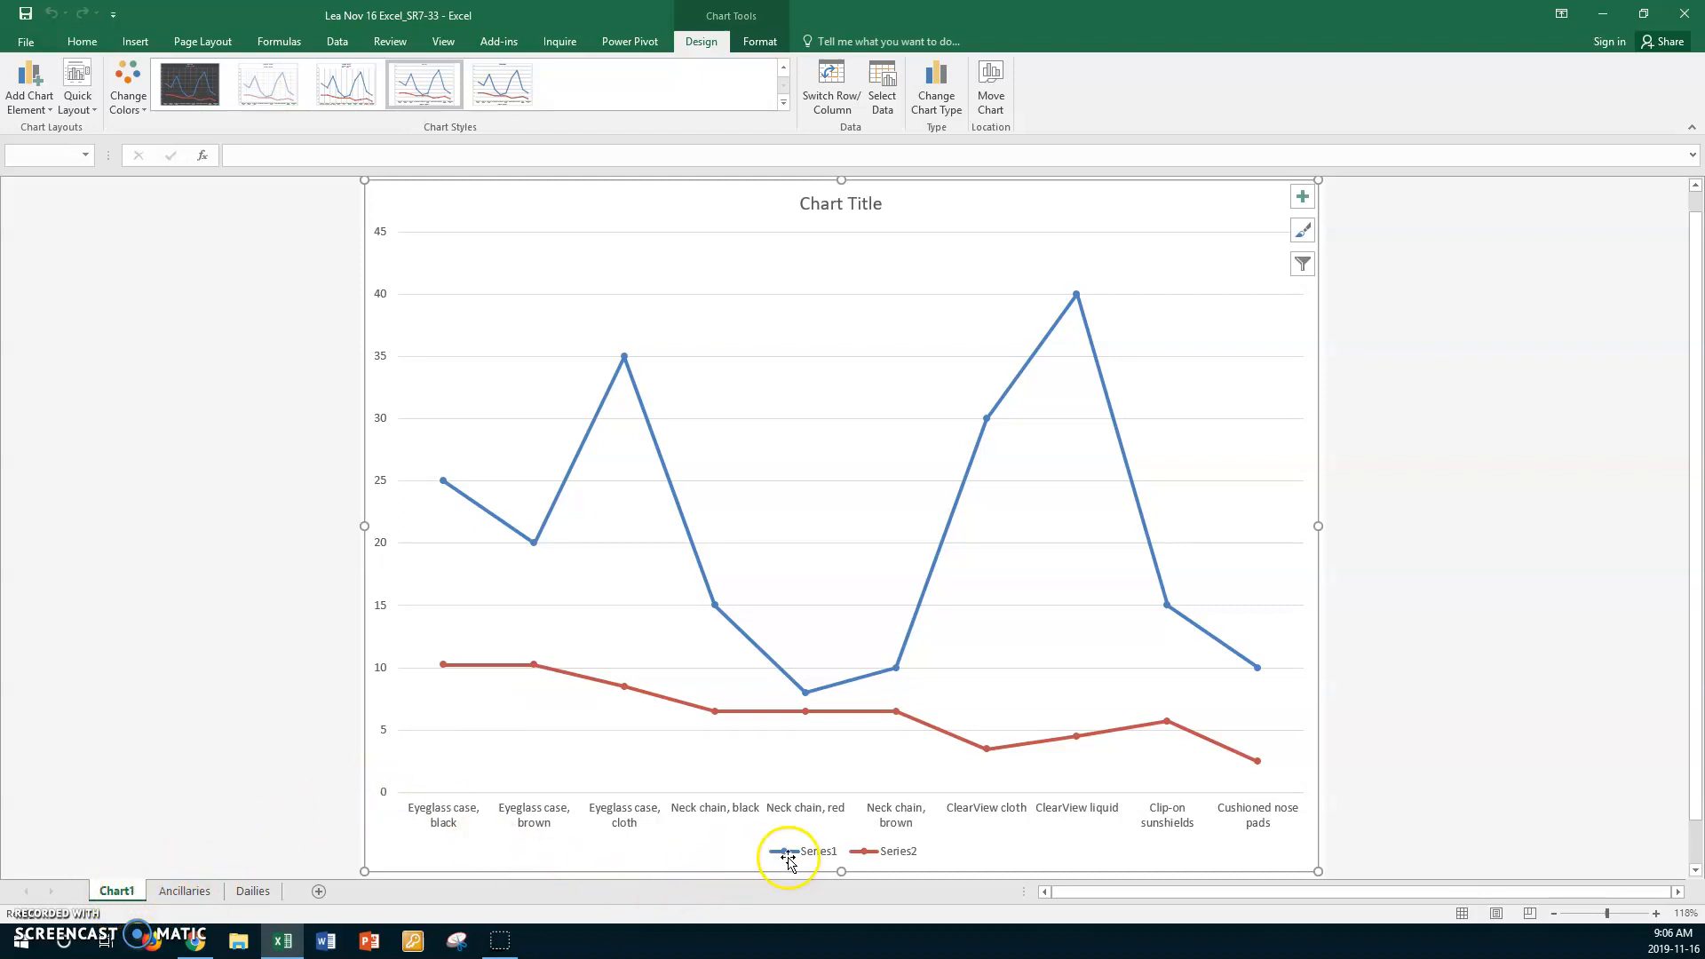
left_click(205, 895)
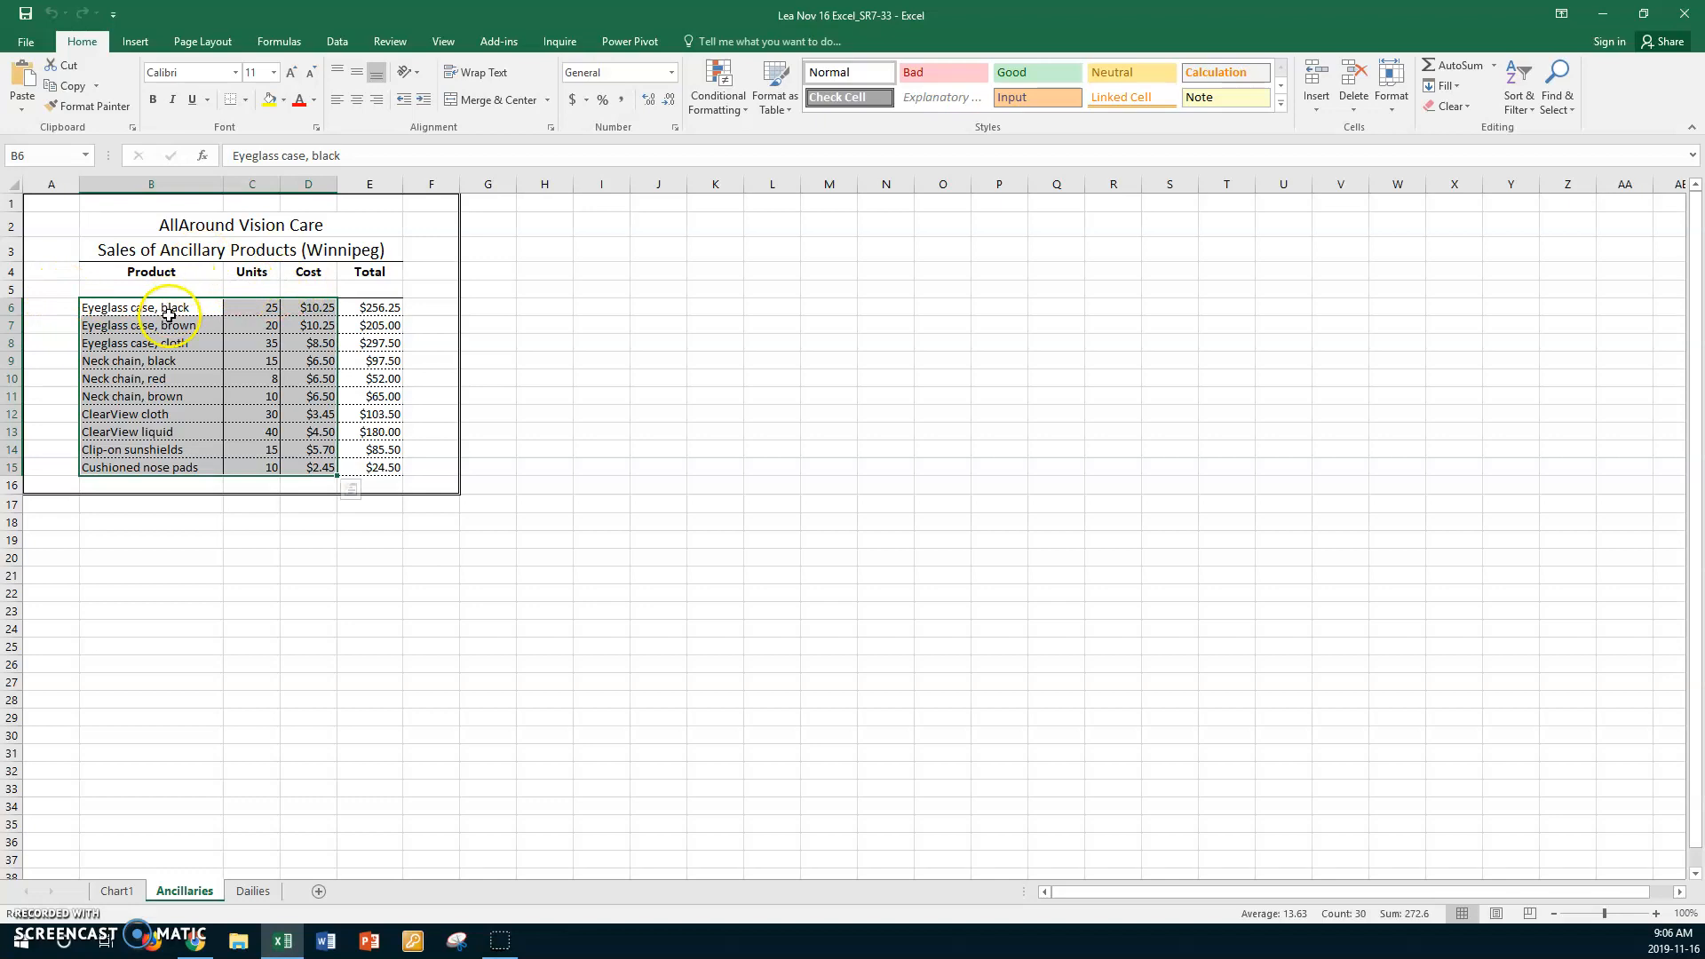
left_click(115, 892)
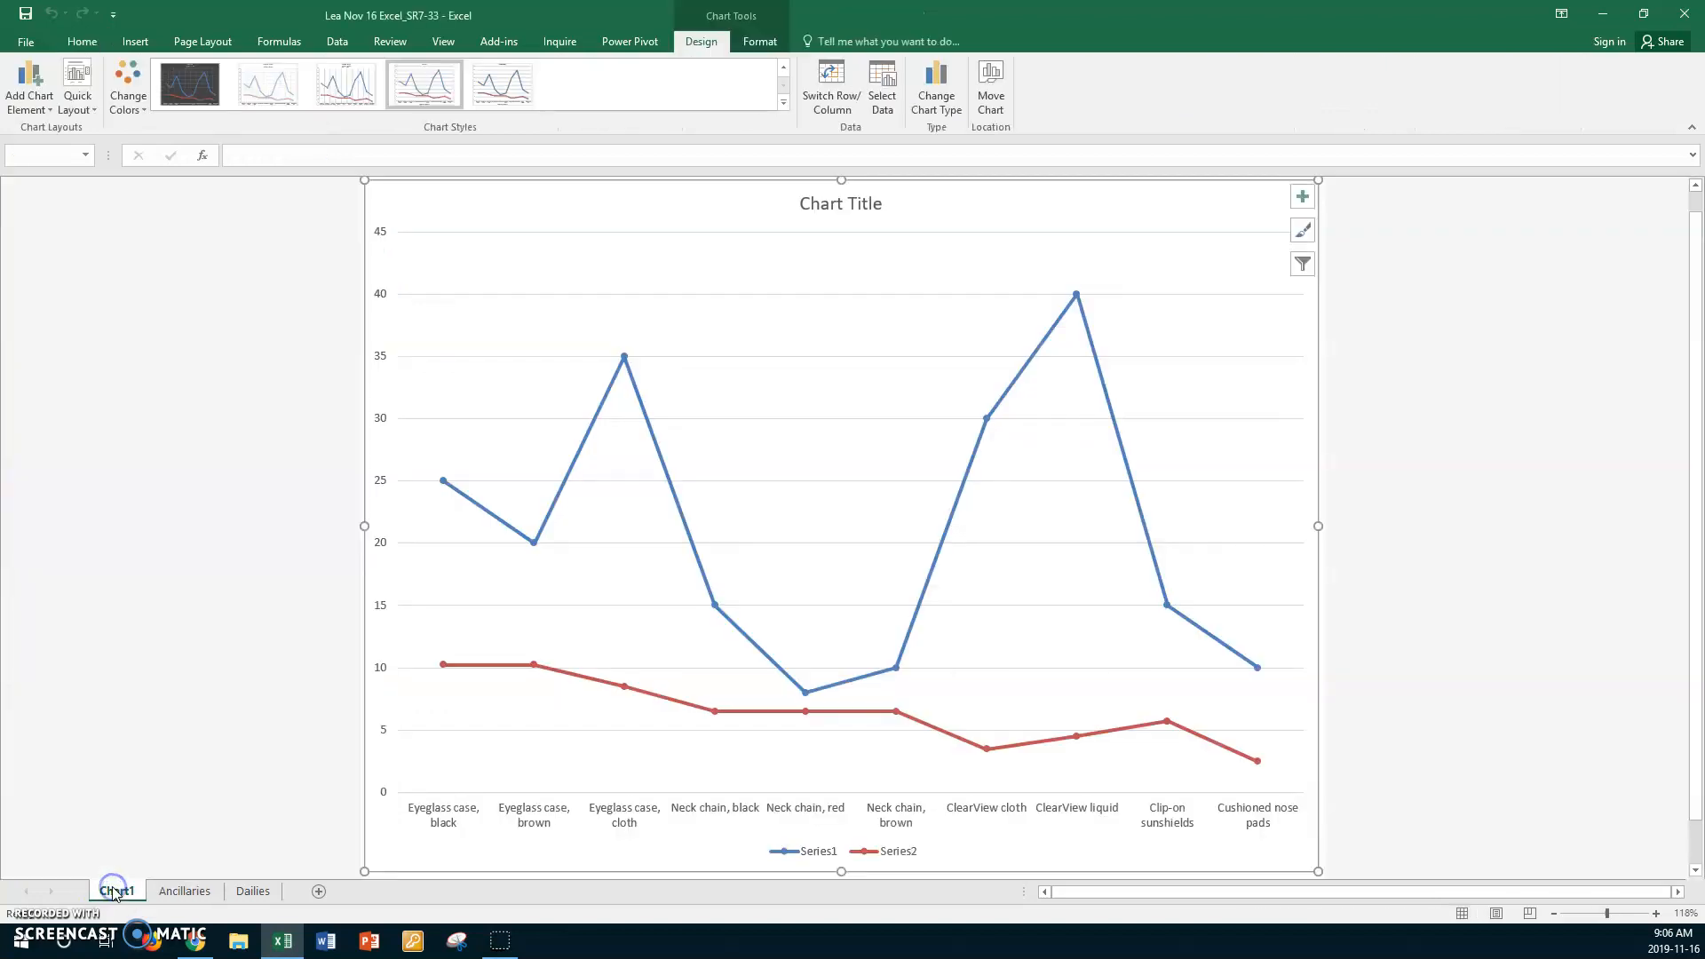
- Edit the chart's data source to name the first series, which plots the units, "Item"
right_click(822, 860)
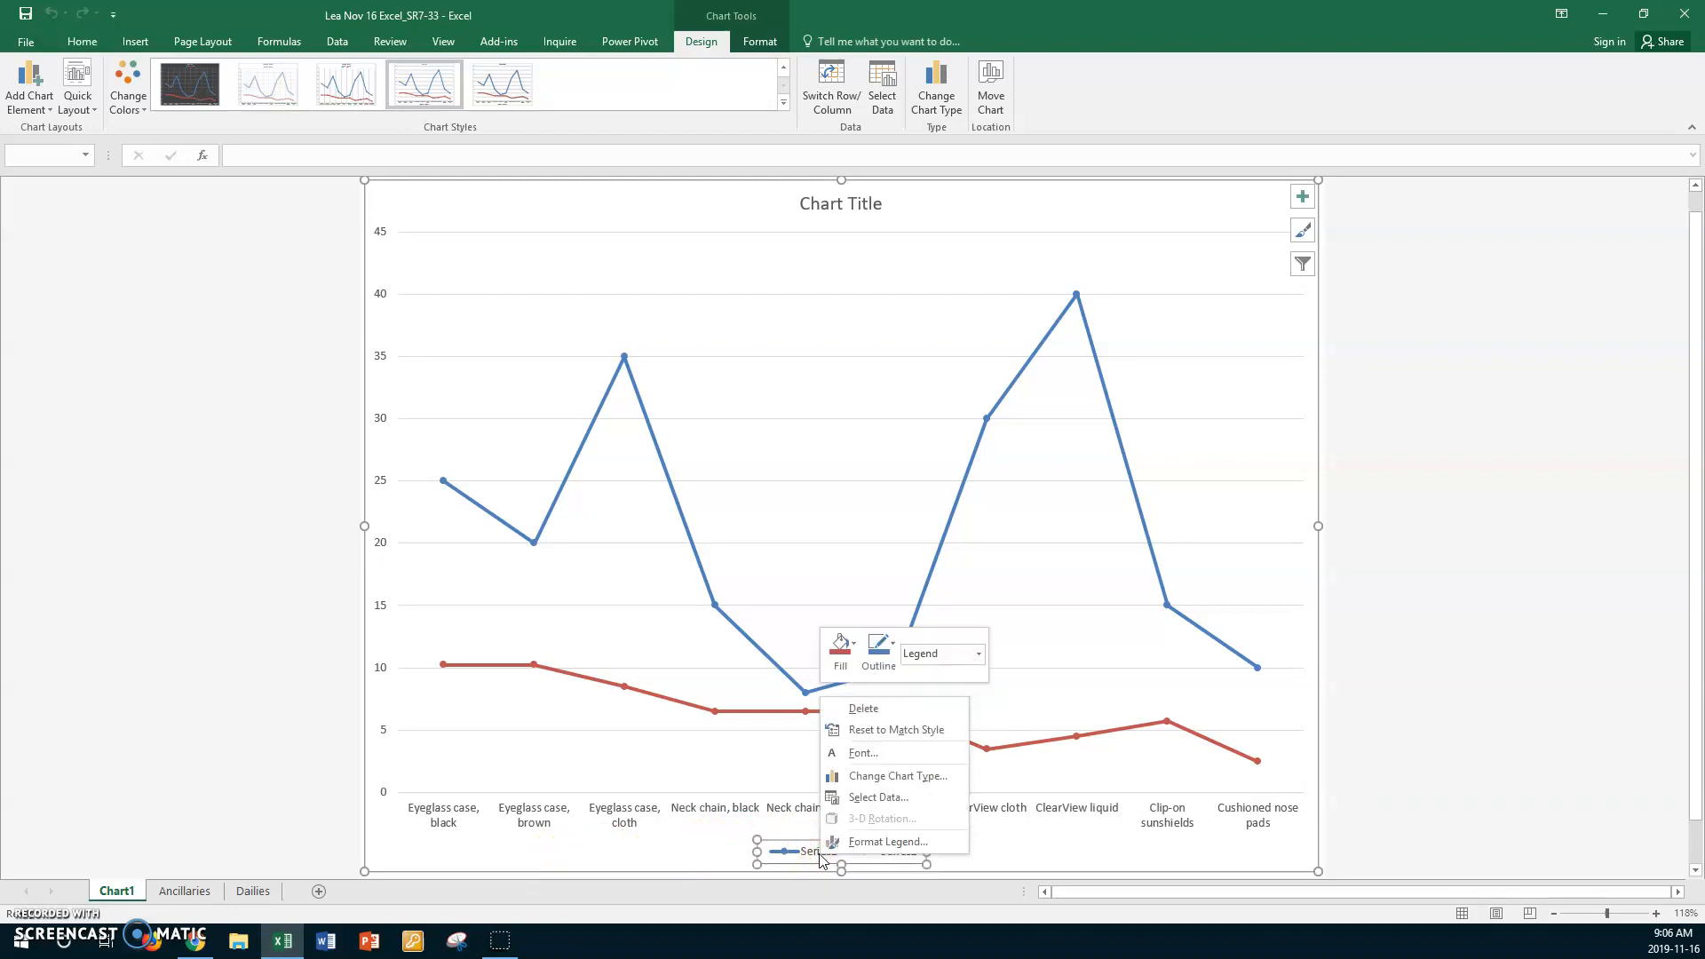
left_click(859, 800)
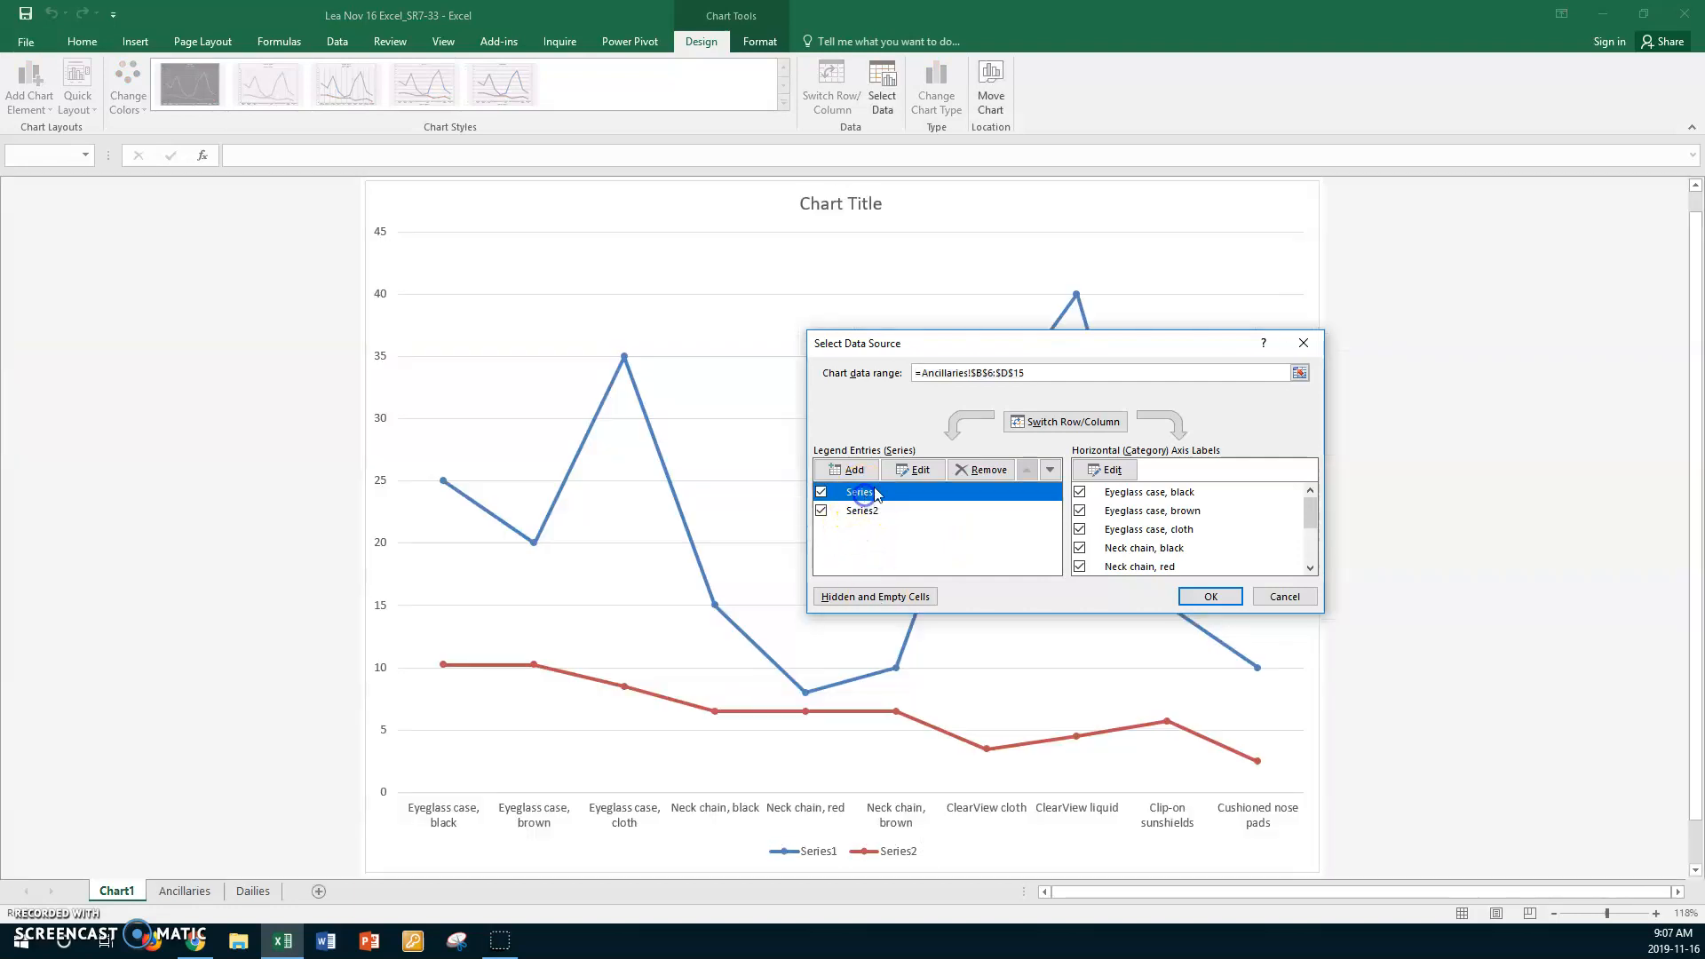
left_click(866, 494)
left_click(921, 472)
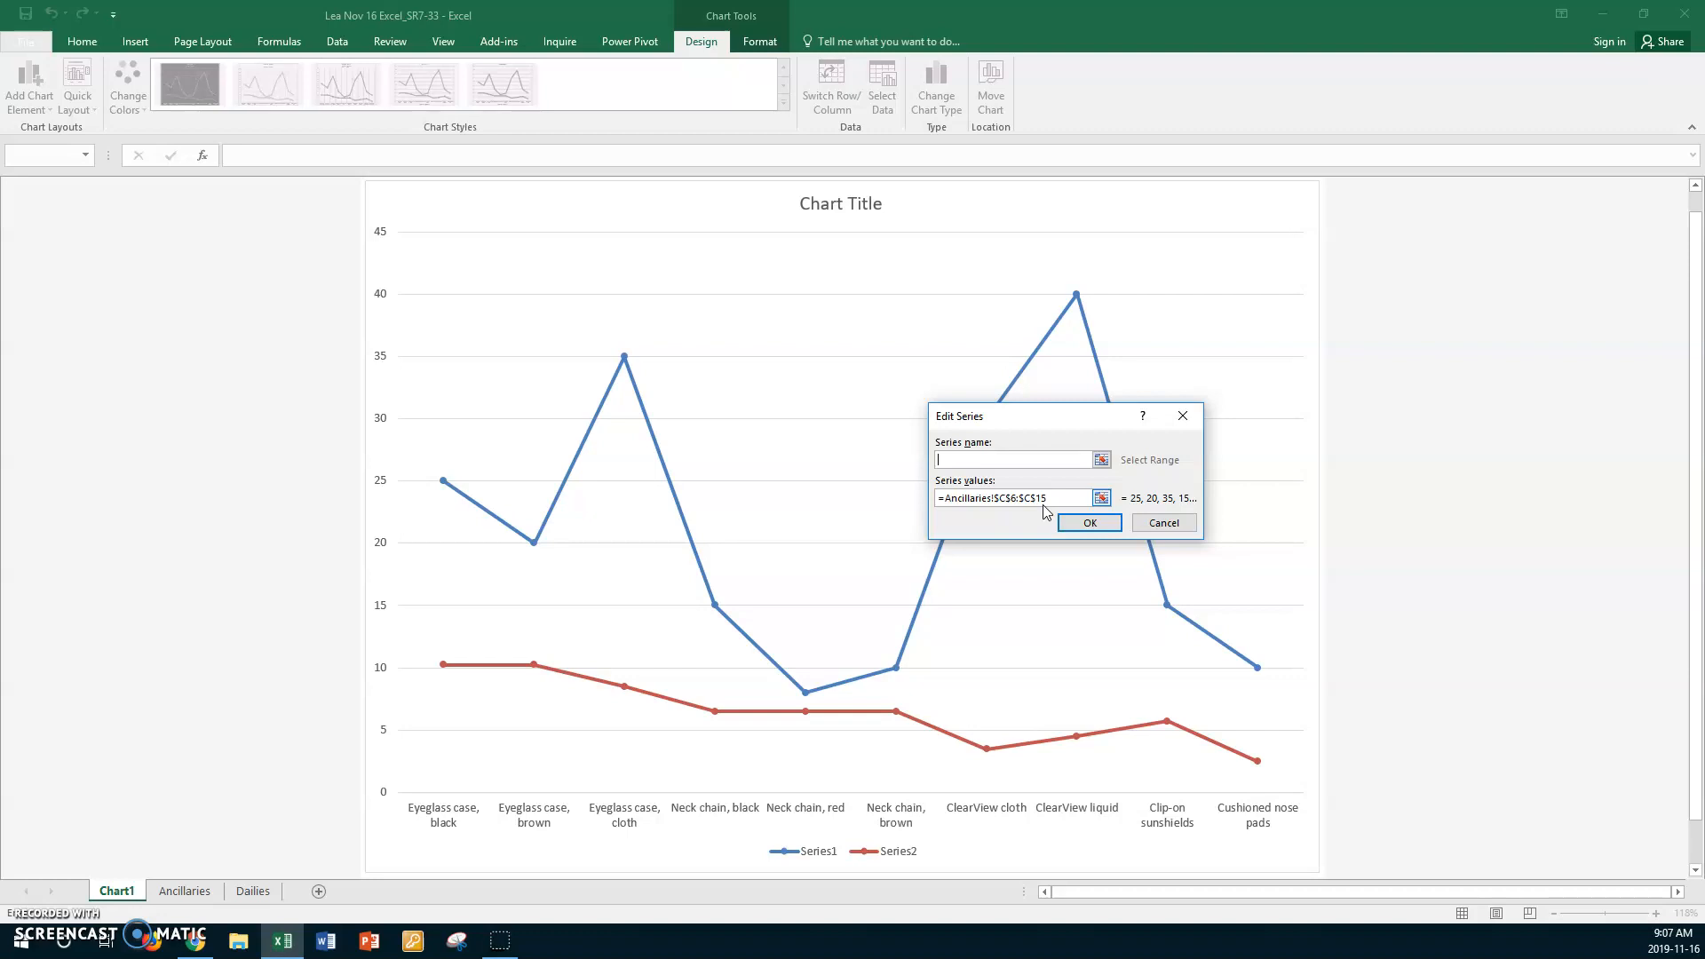
type("Item")
left_click(1068, 526)
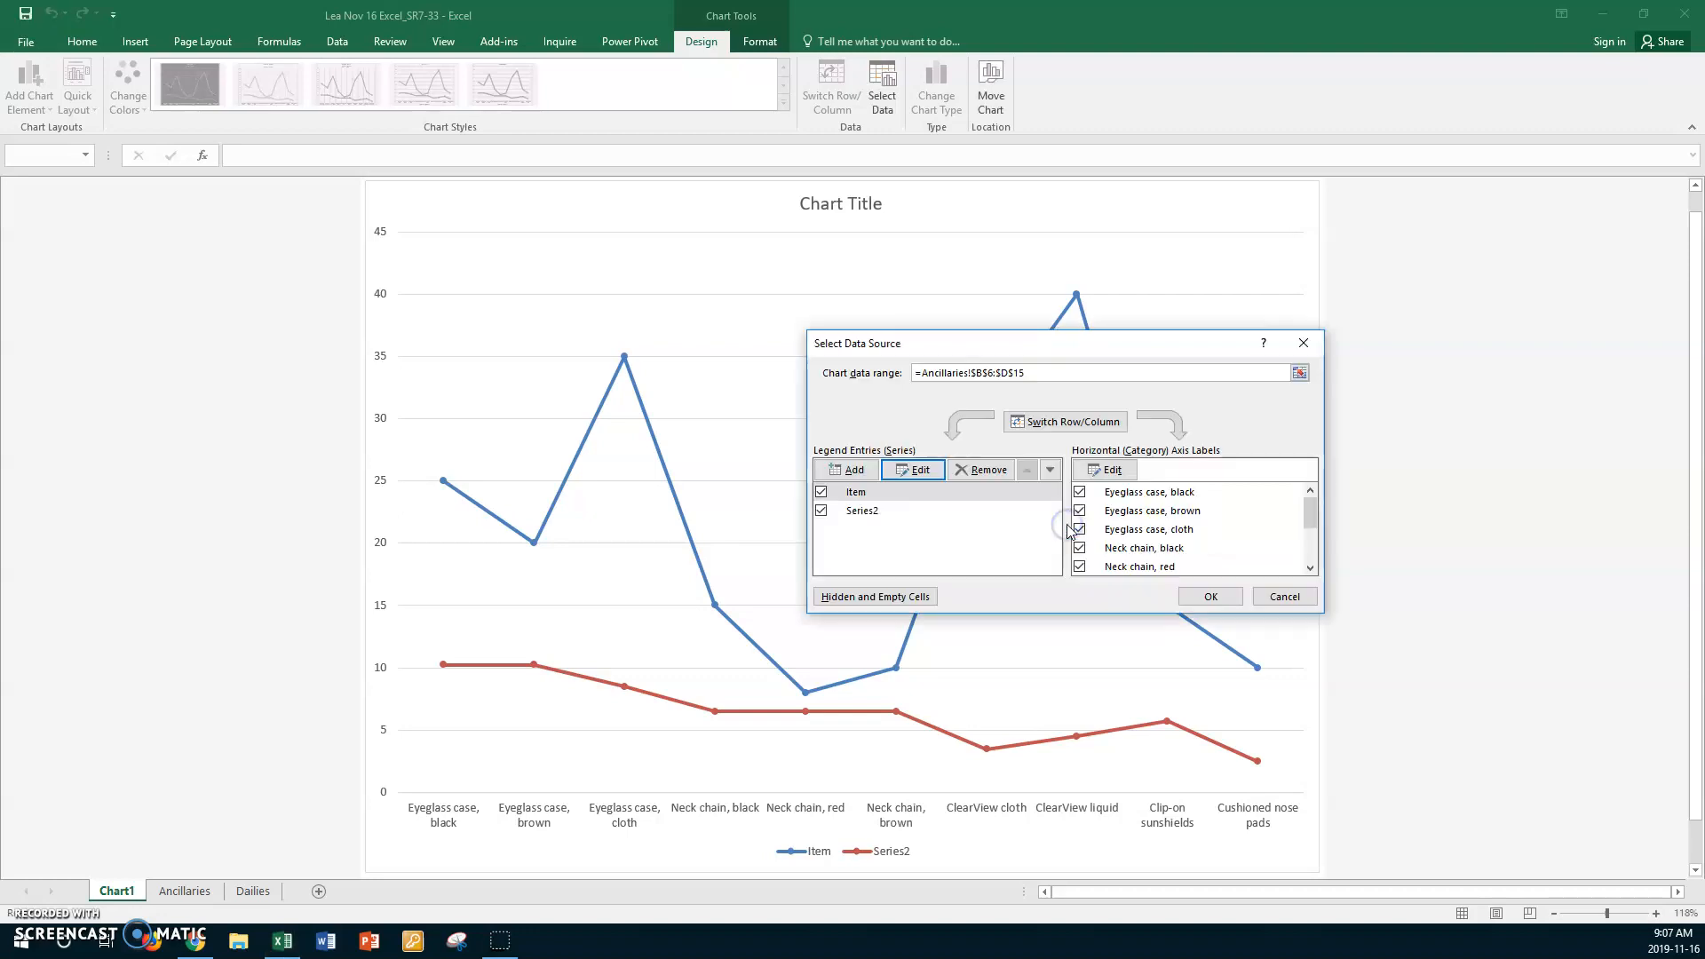
- Name the second data series "Unit Cost" and apply the data source changes to the chart legend
left_click(862, 513)
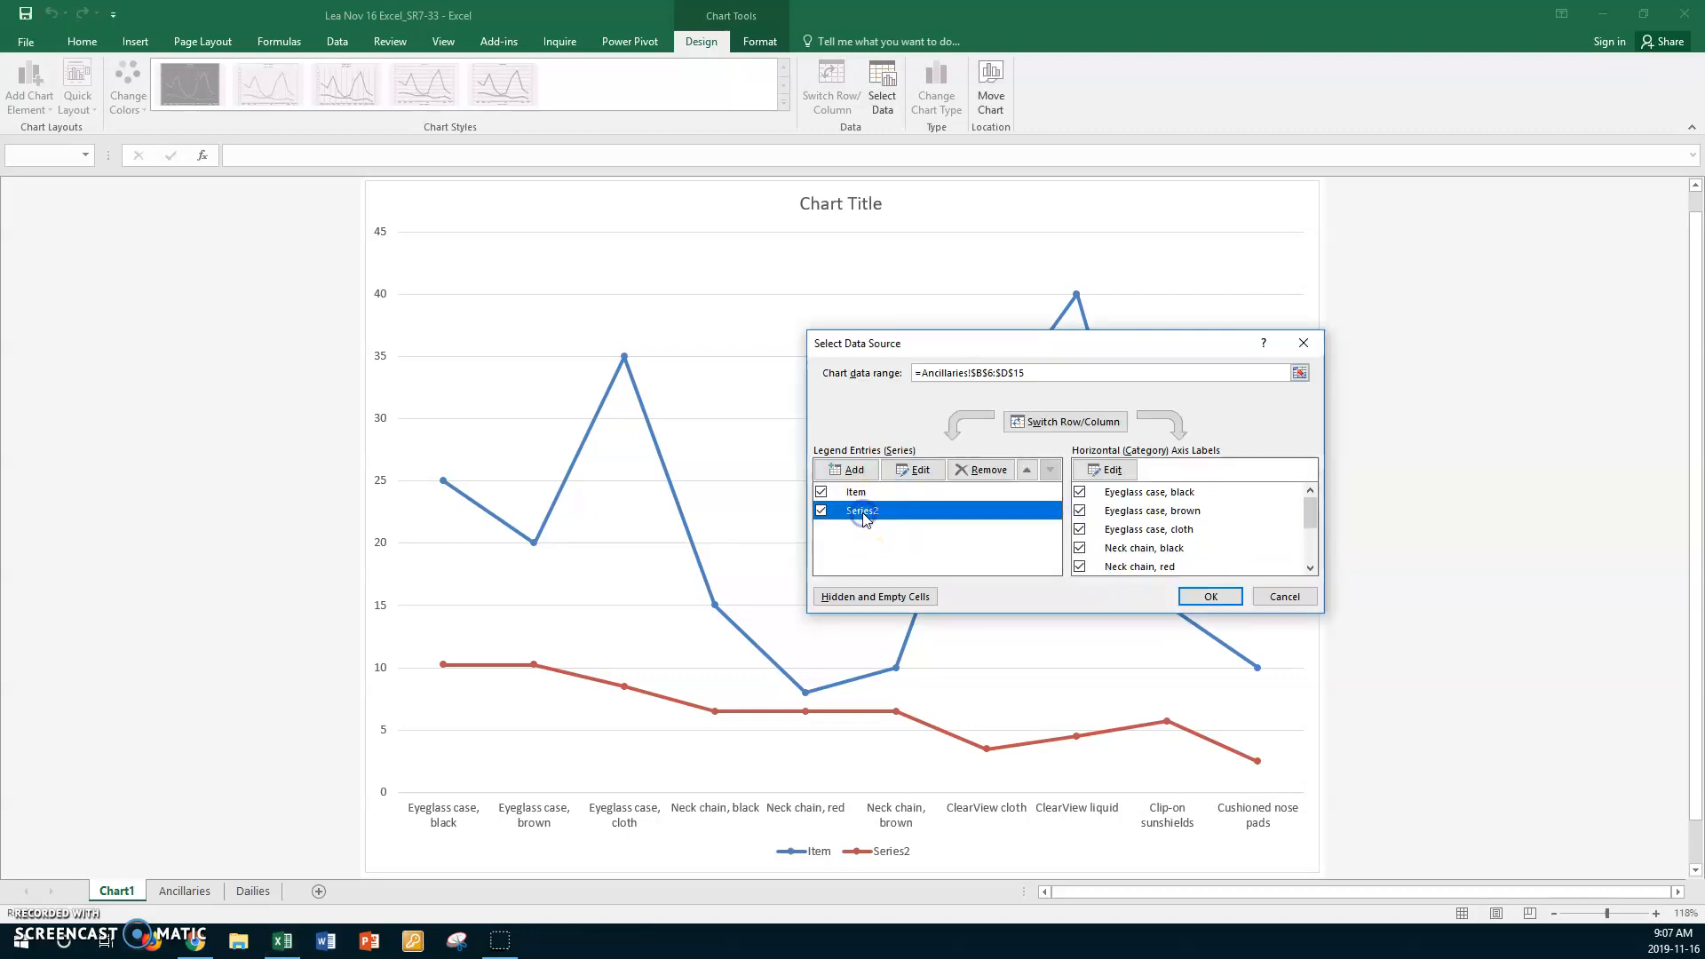
left_click(920, 471)
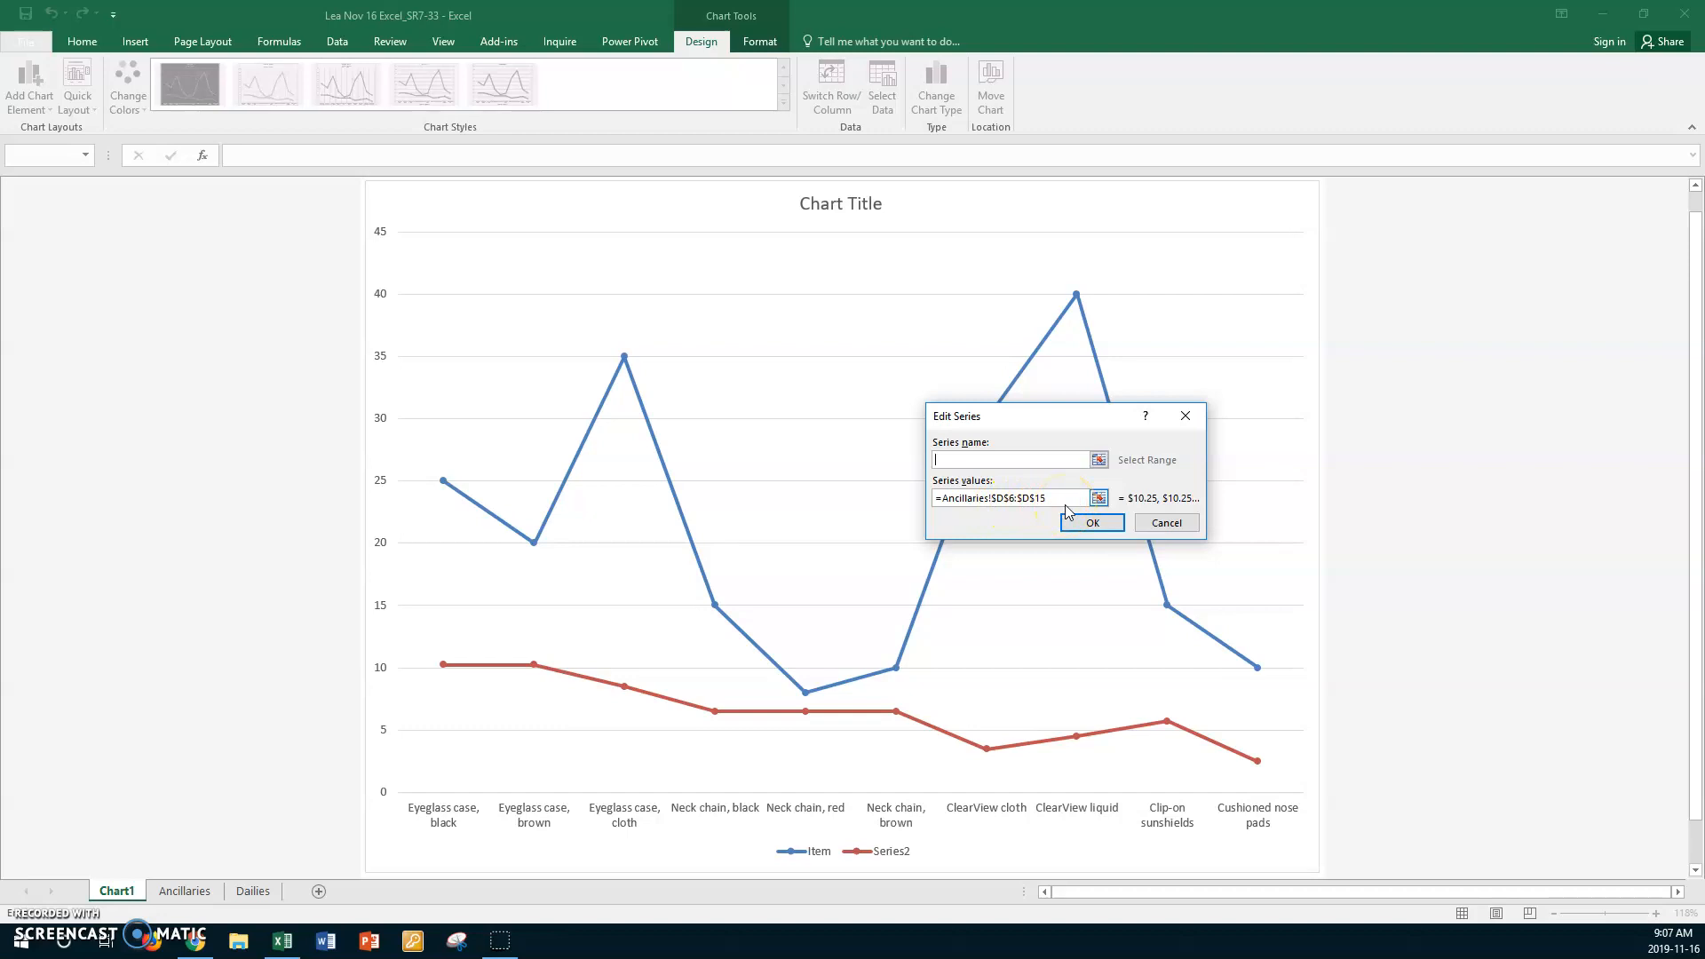
type("Unit Cost")
left_click(1079, 527)
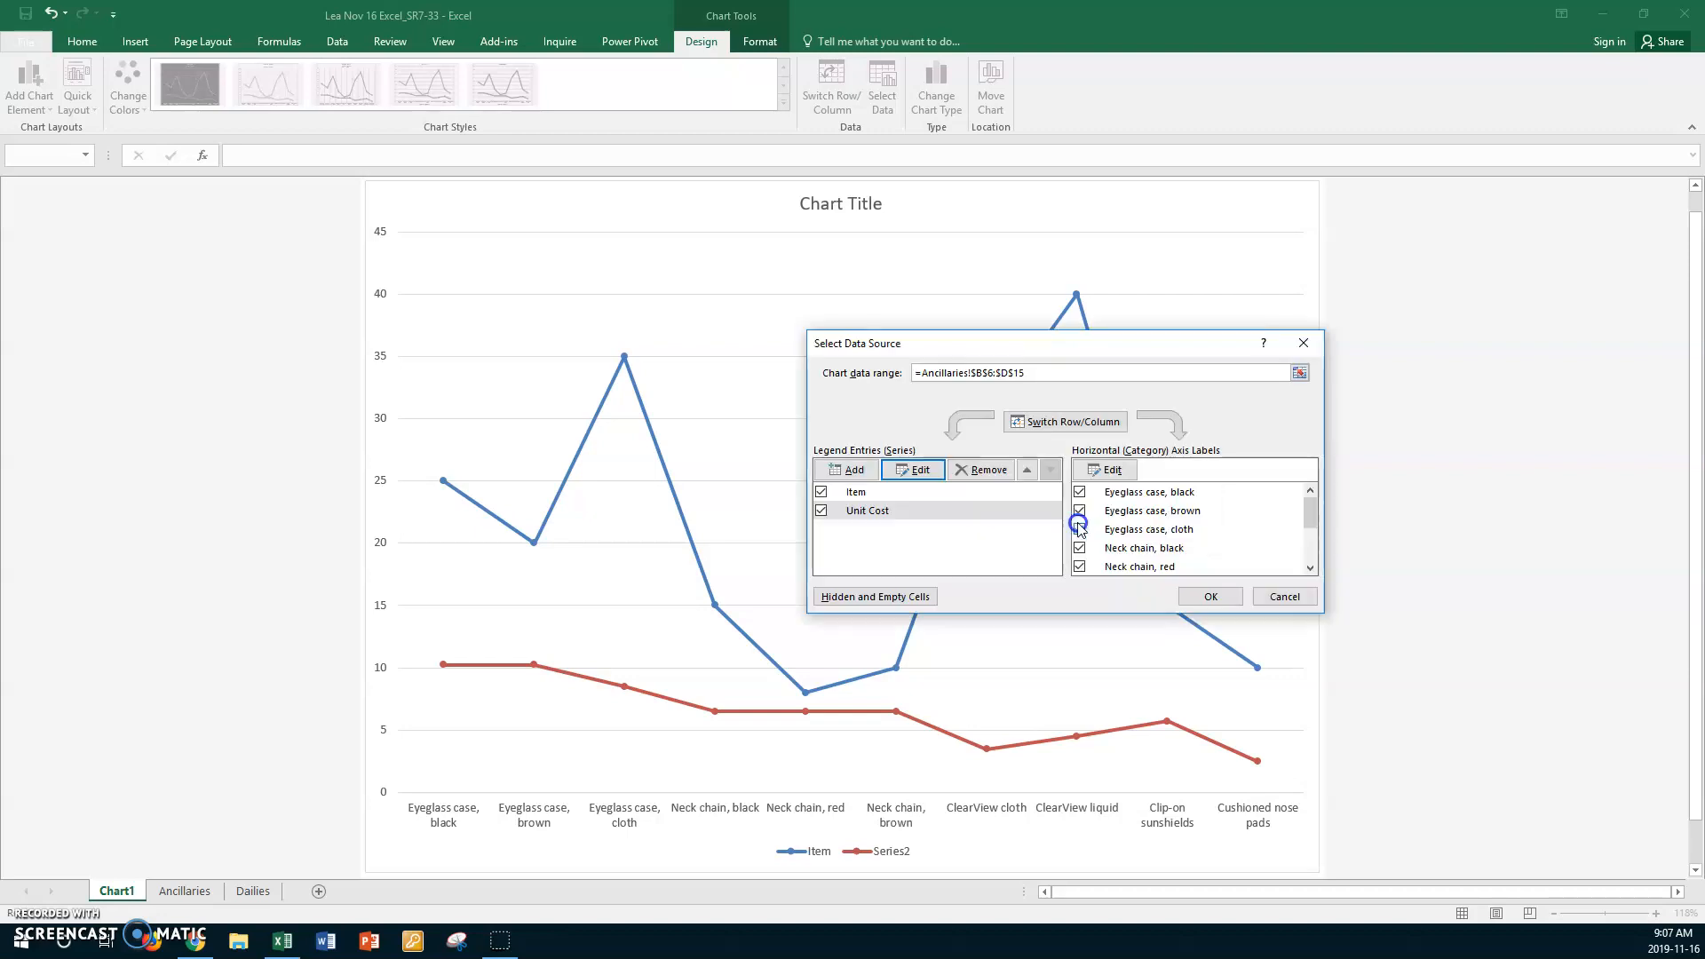
left_click(1196, 599)
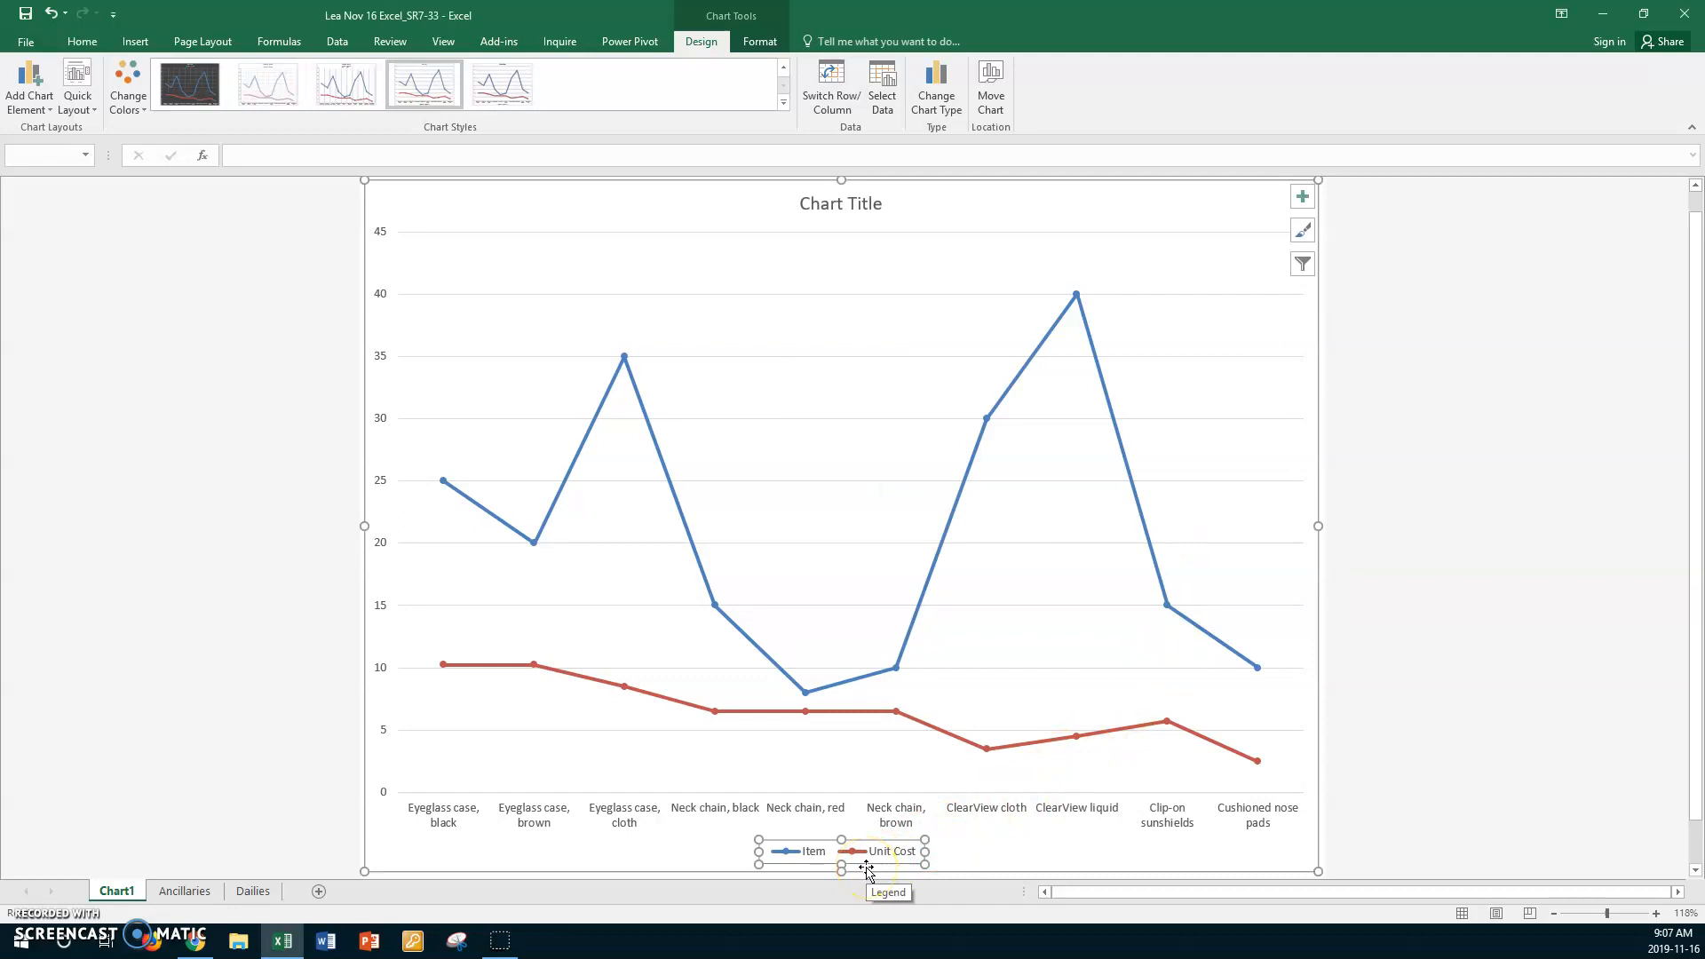
left_click(836, 879)
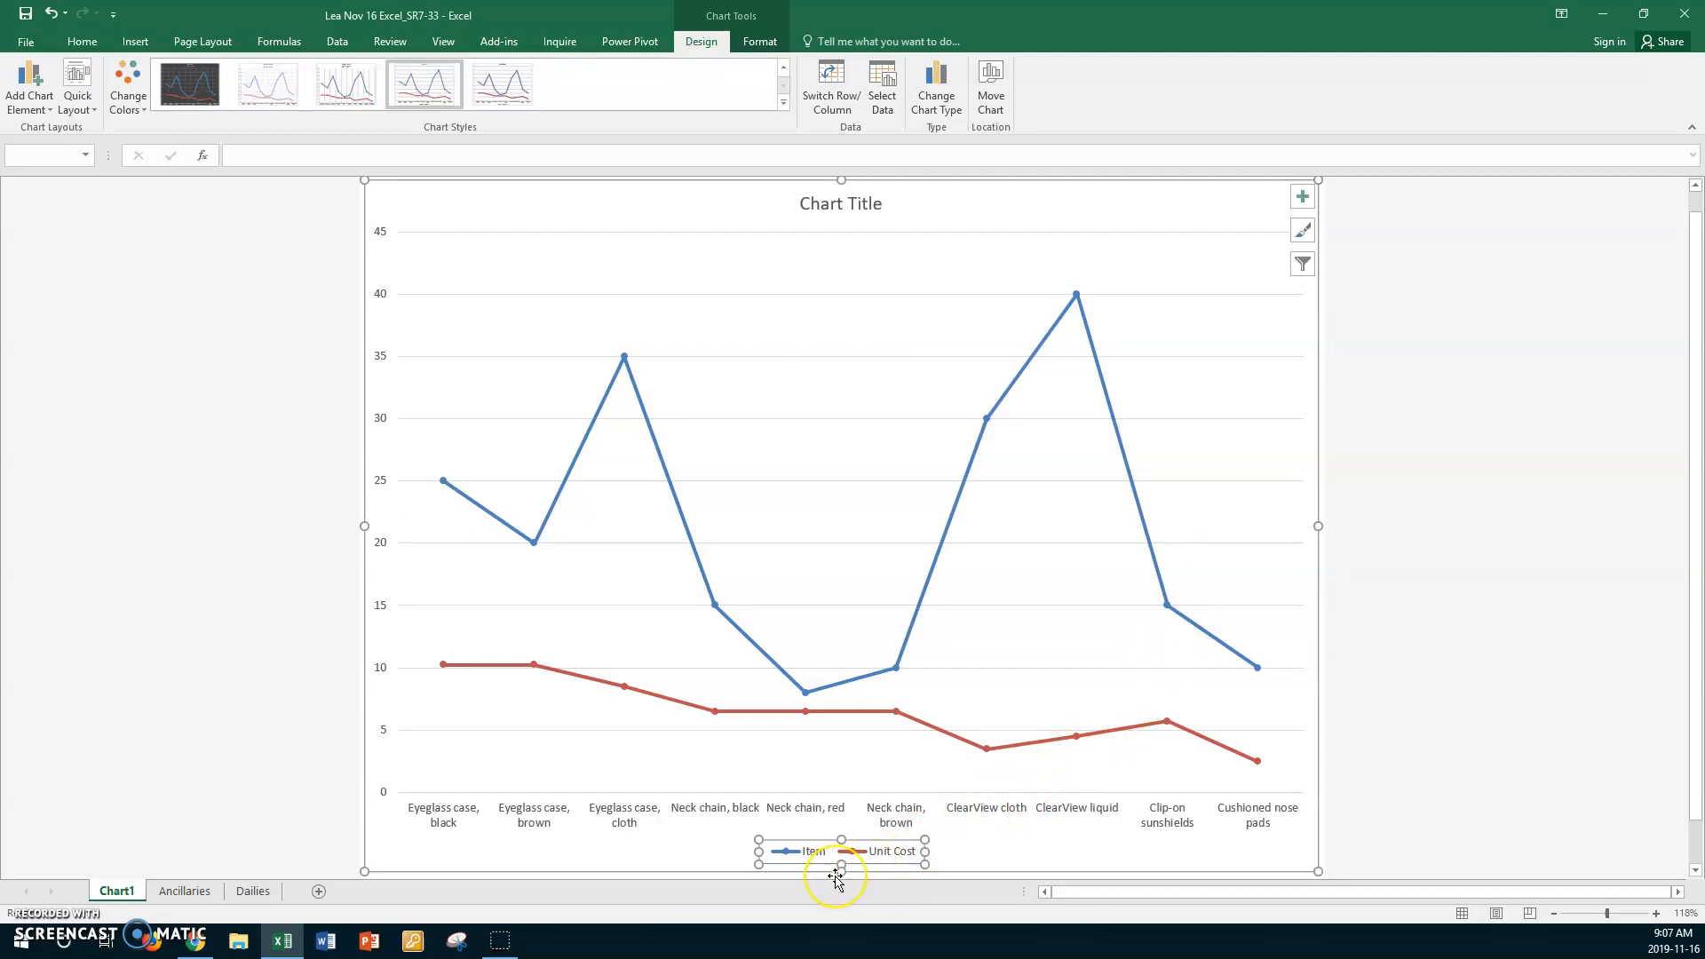
left_click(902, 852)
- Change the chart to a combo with Item as Clustered Column and Unit Cost as Line with Markers
left_click(943, 549)
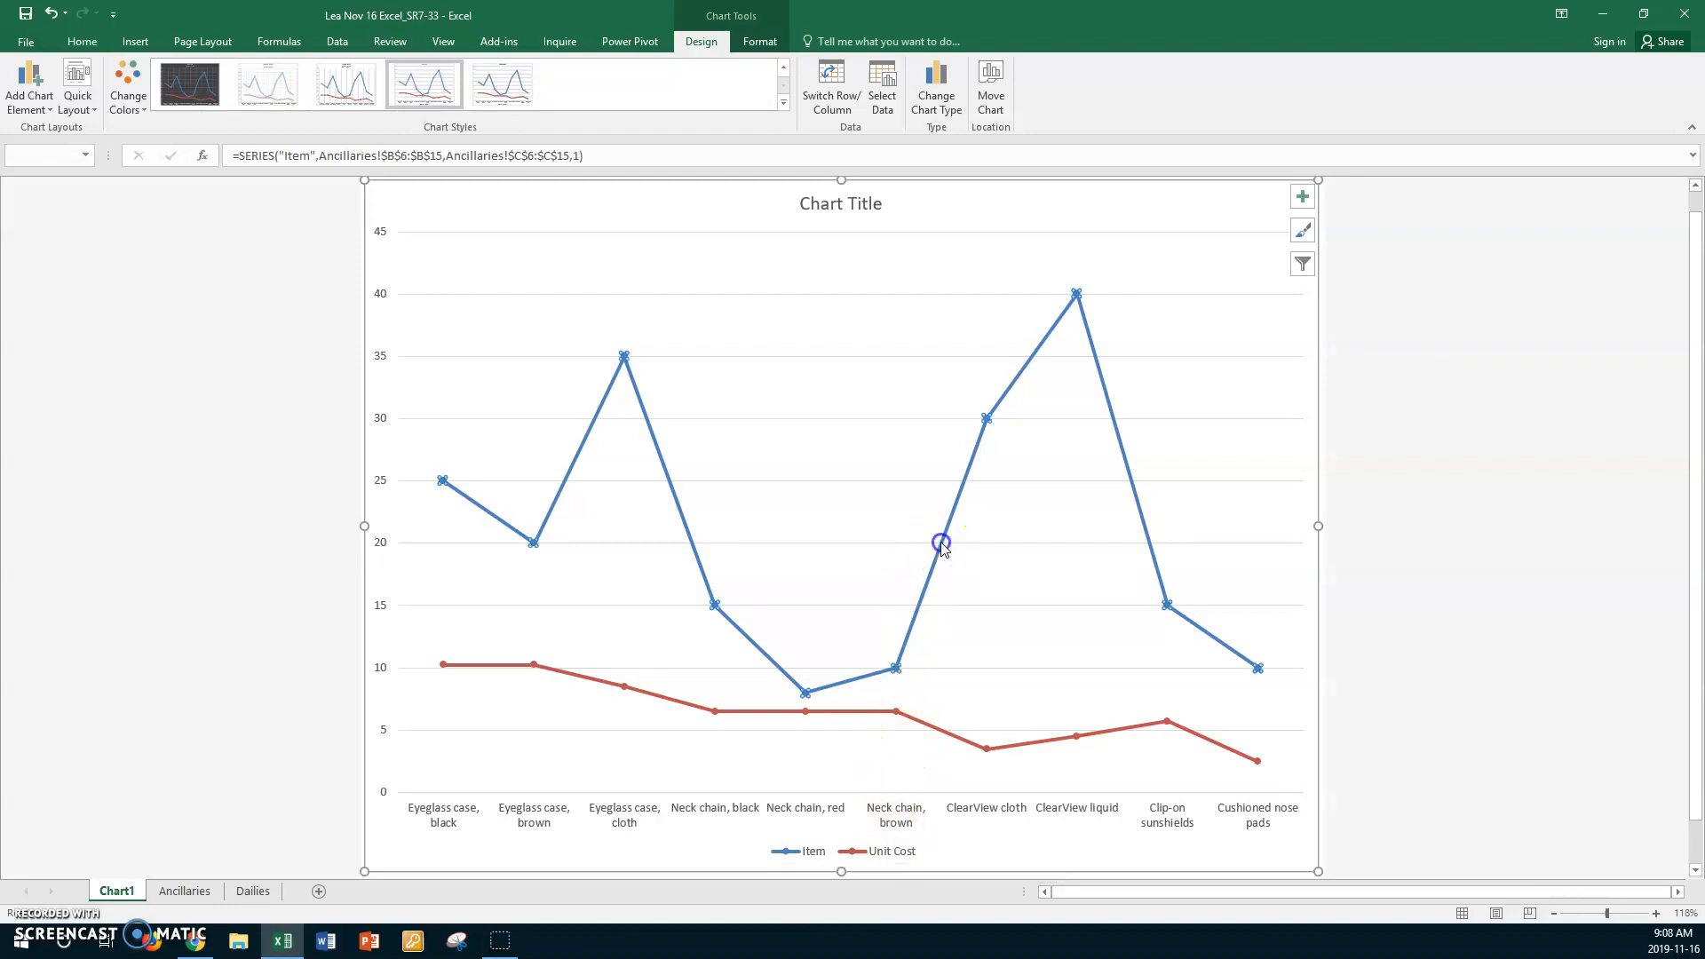
right_click(944, 549)
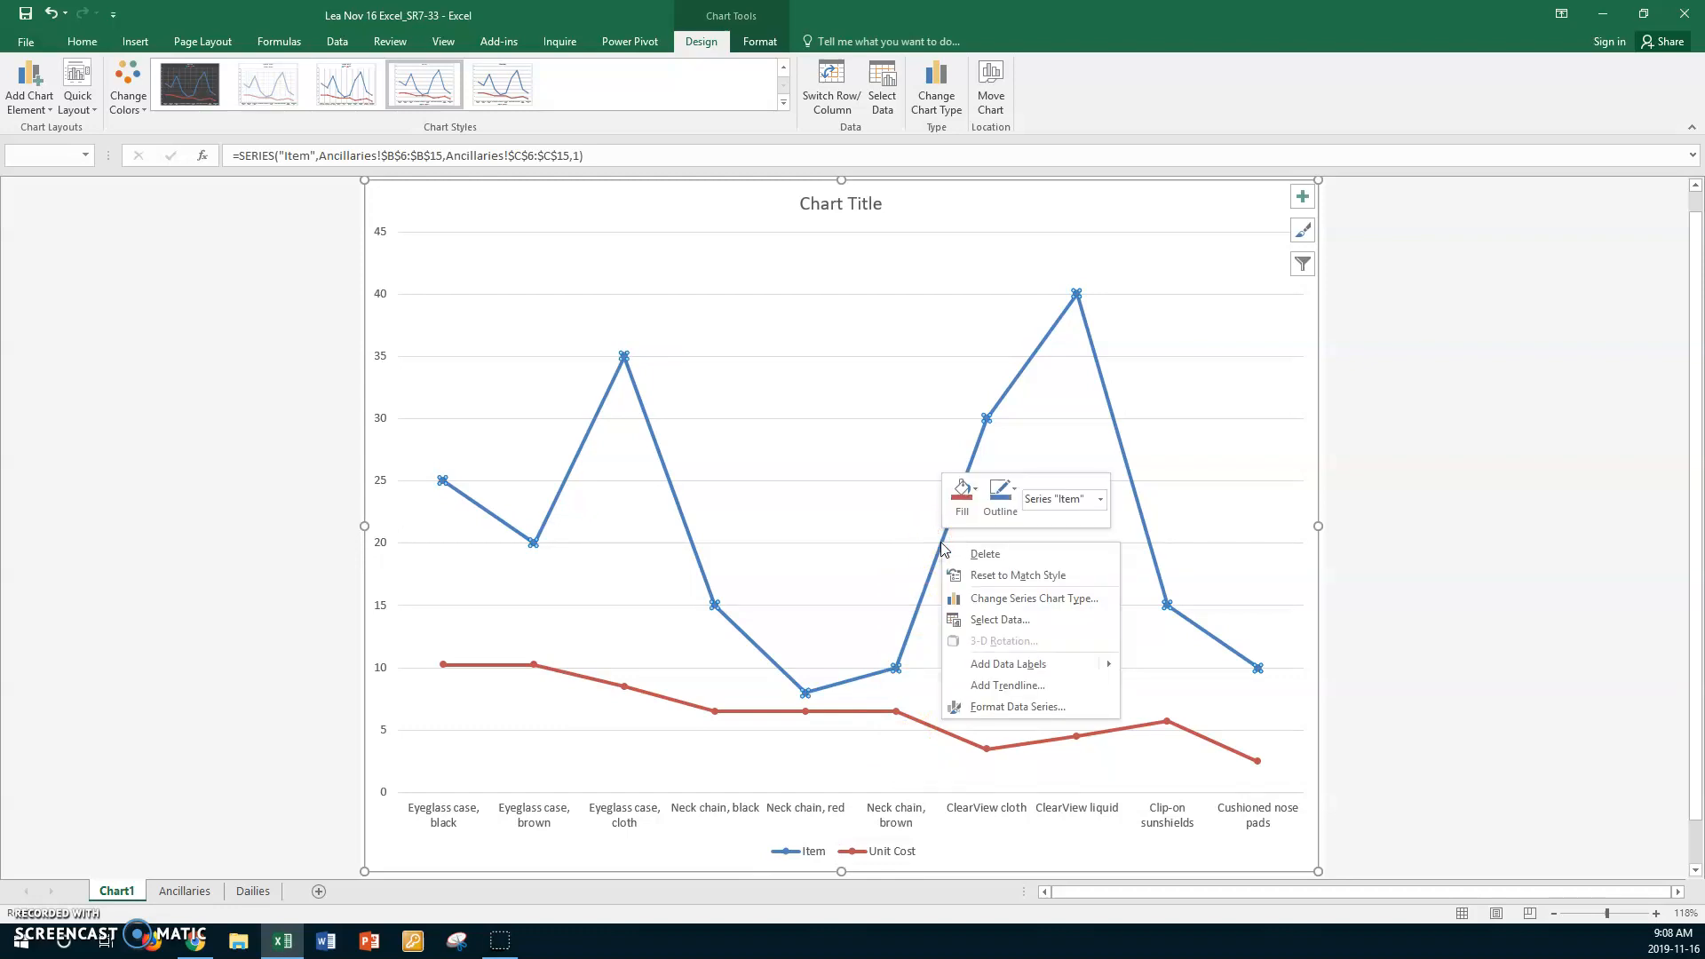
left_click(984, 606)
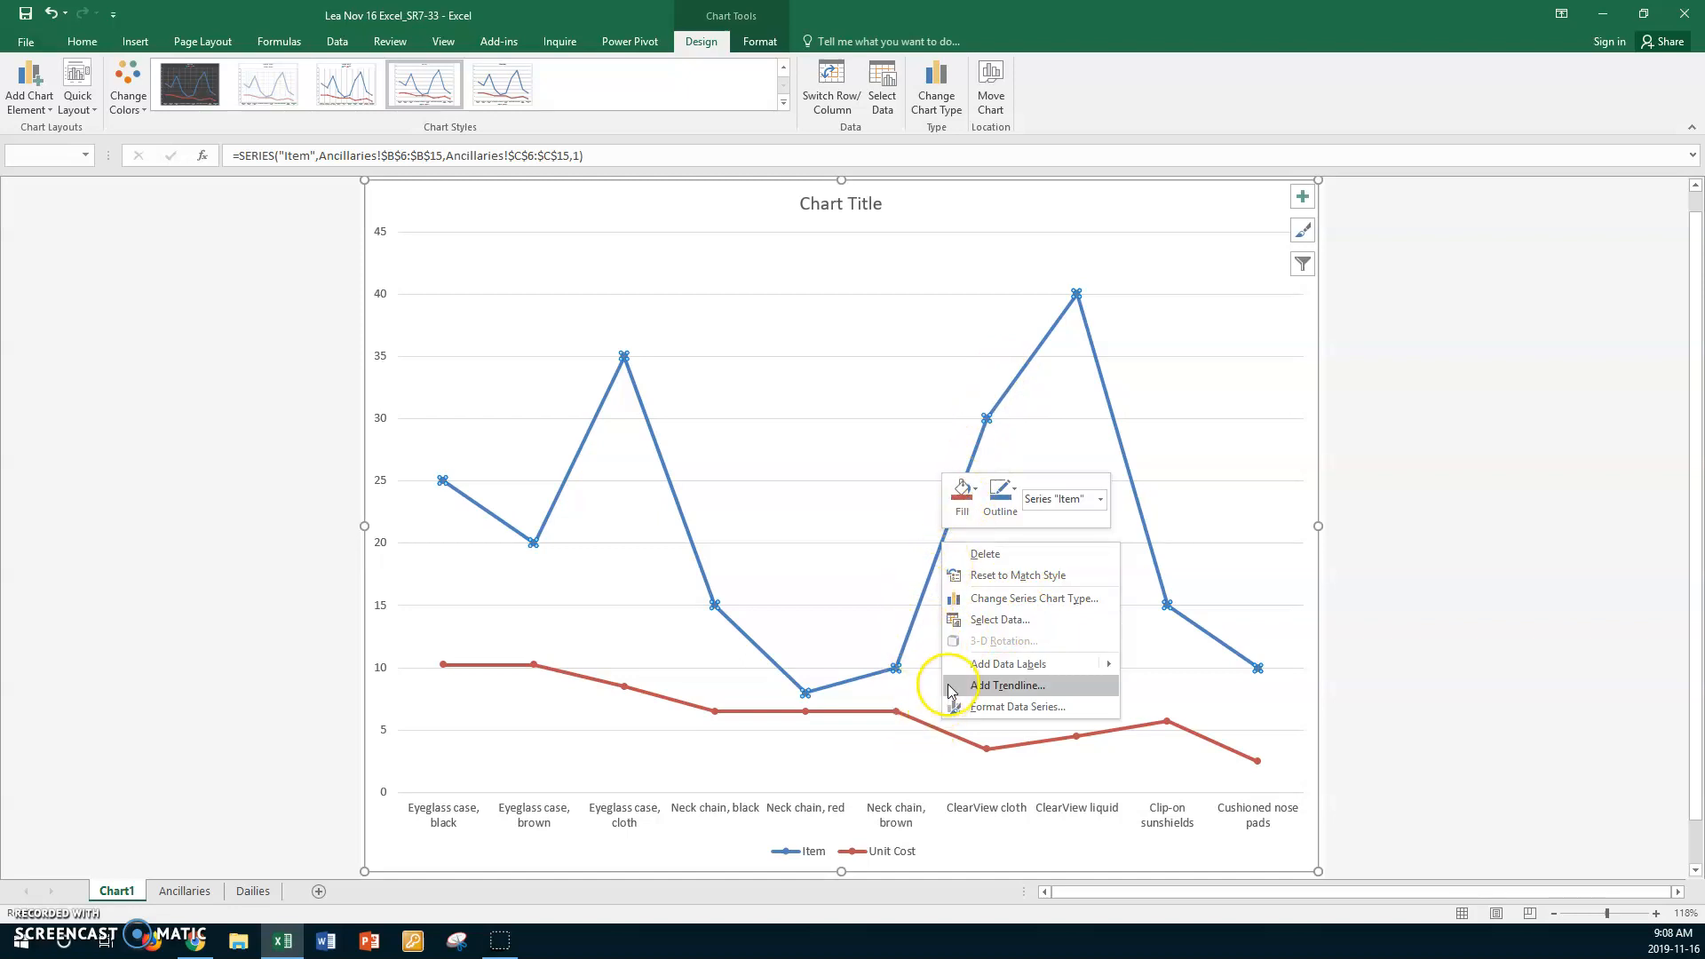
left_click(1018, 600)
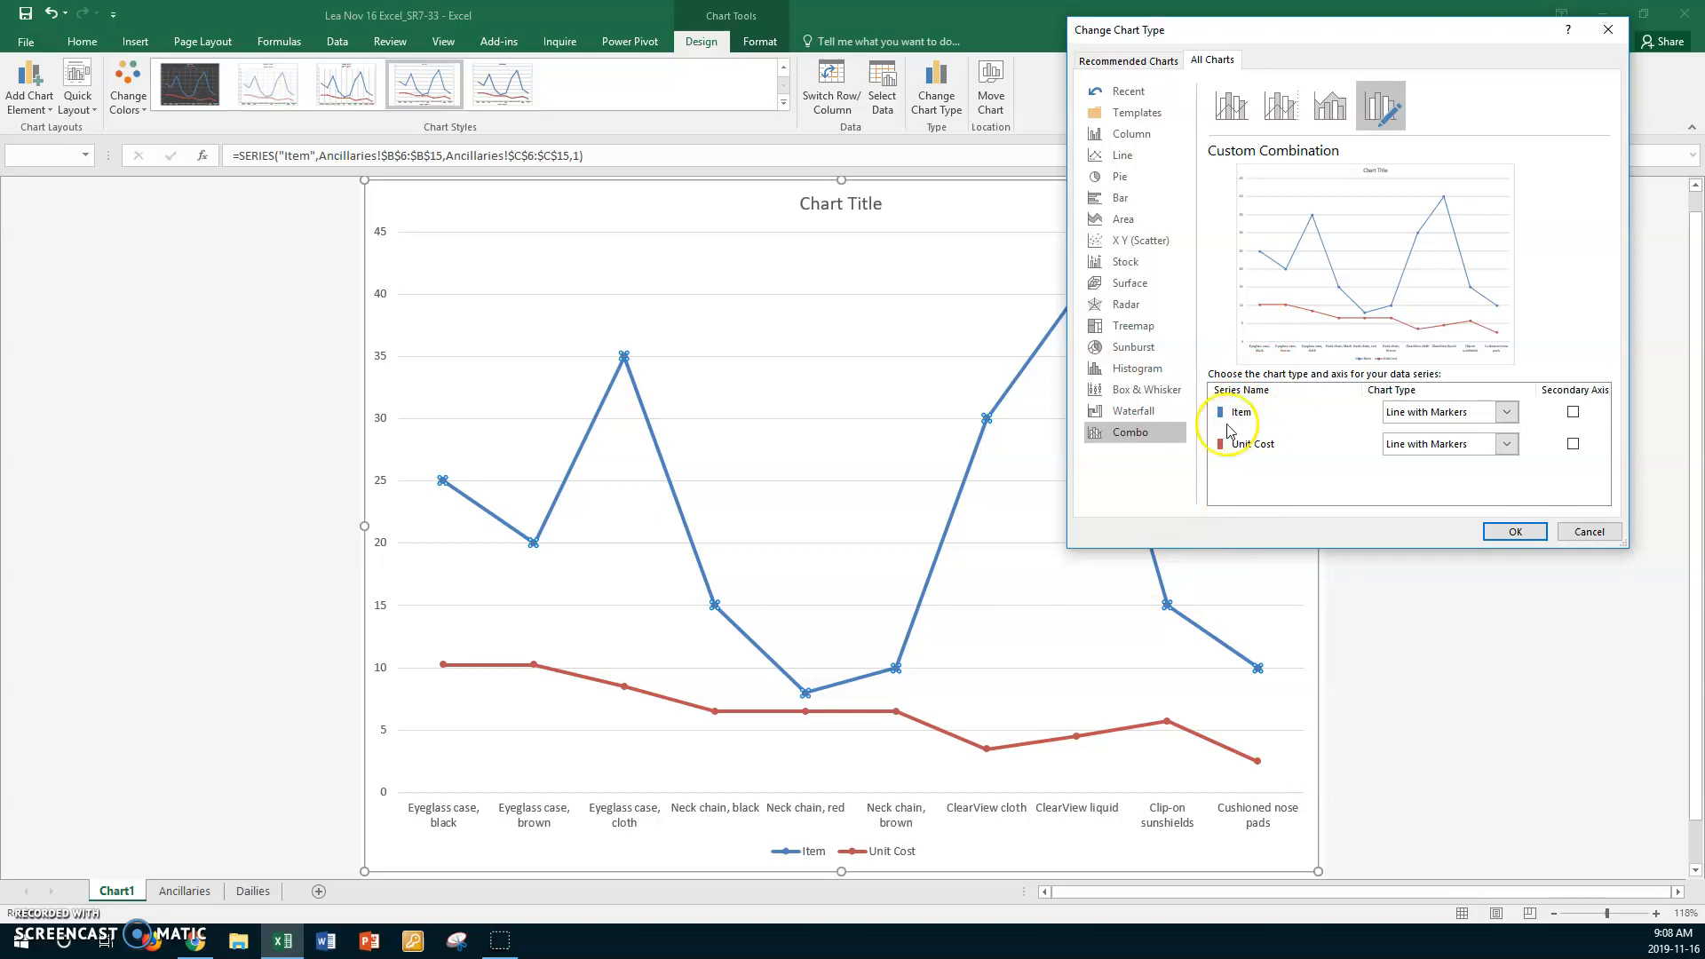
left_click(1232, 115)
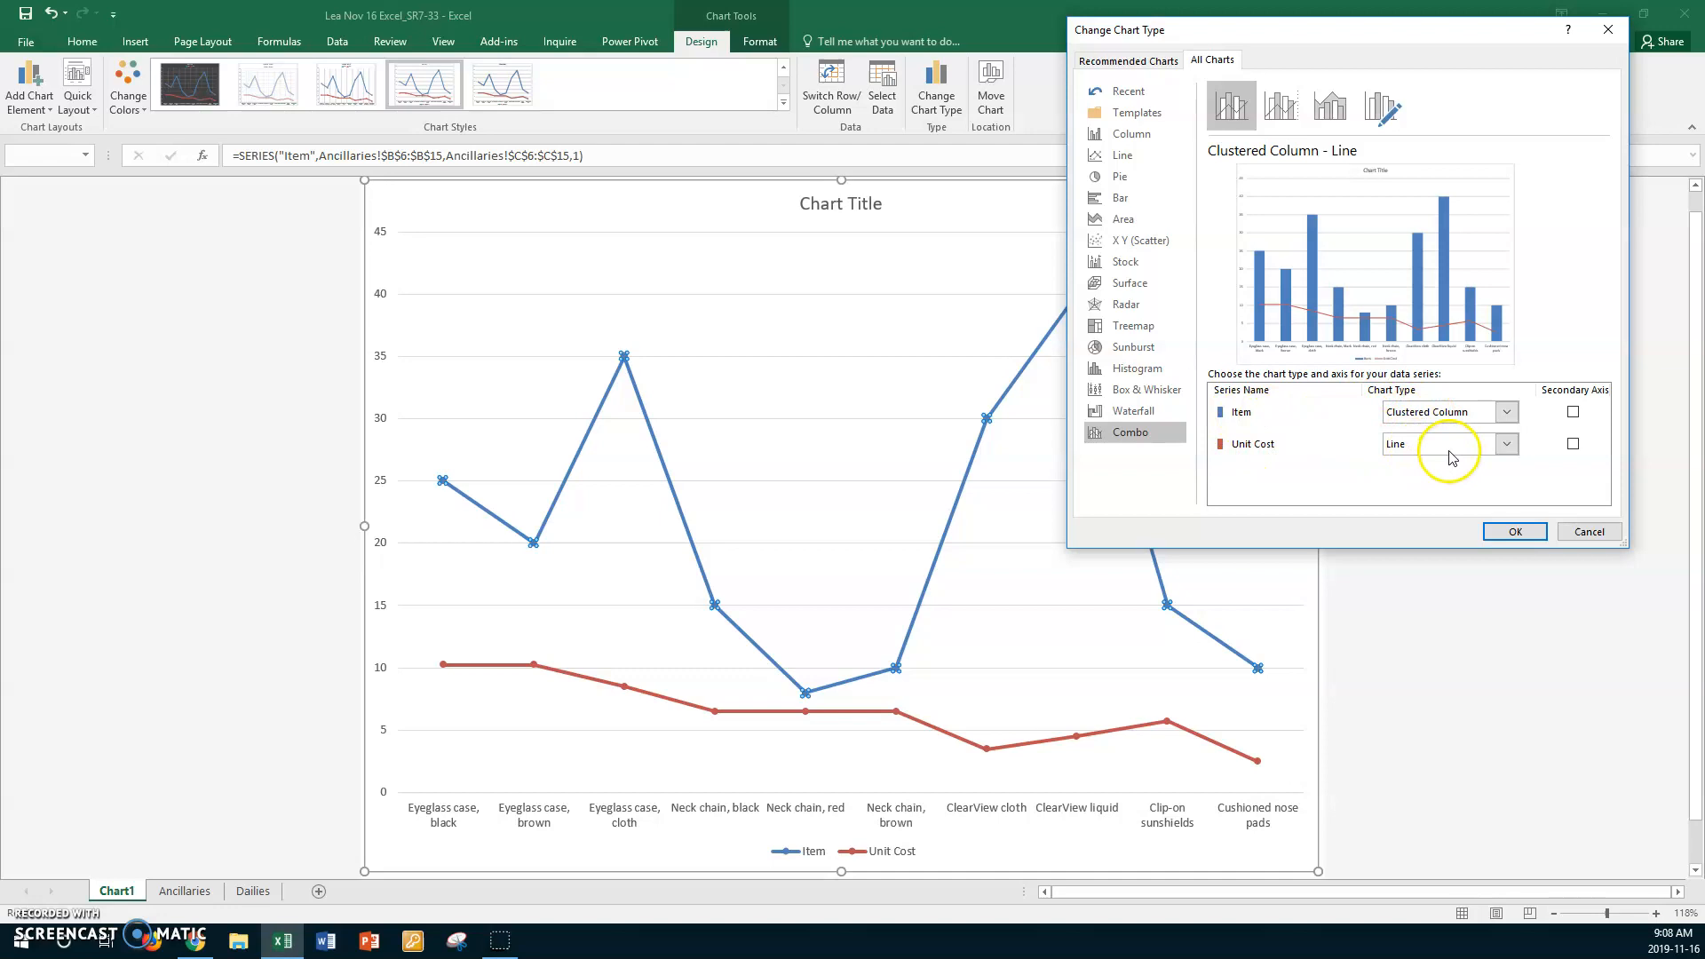
left_click(1507, 446)
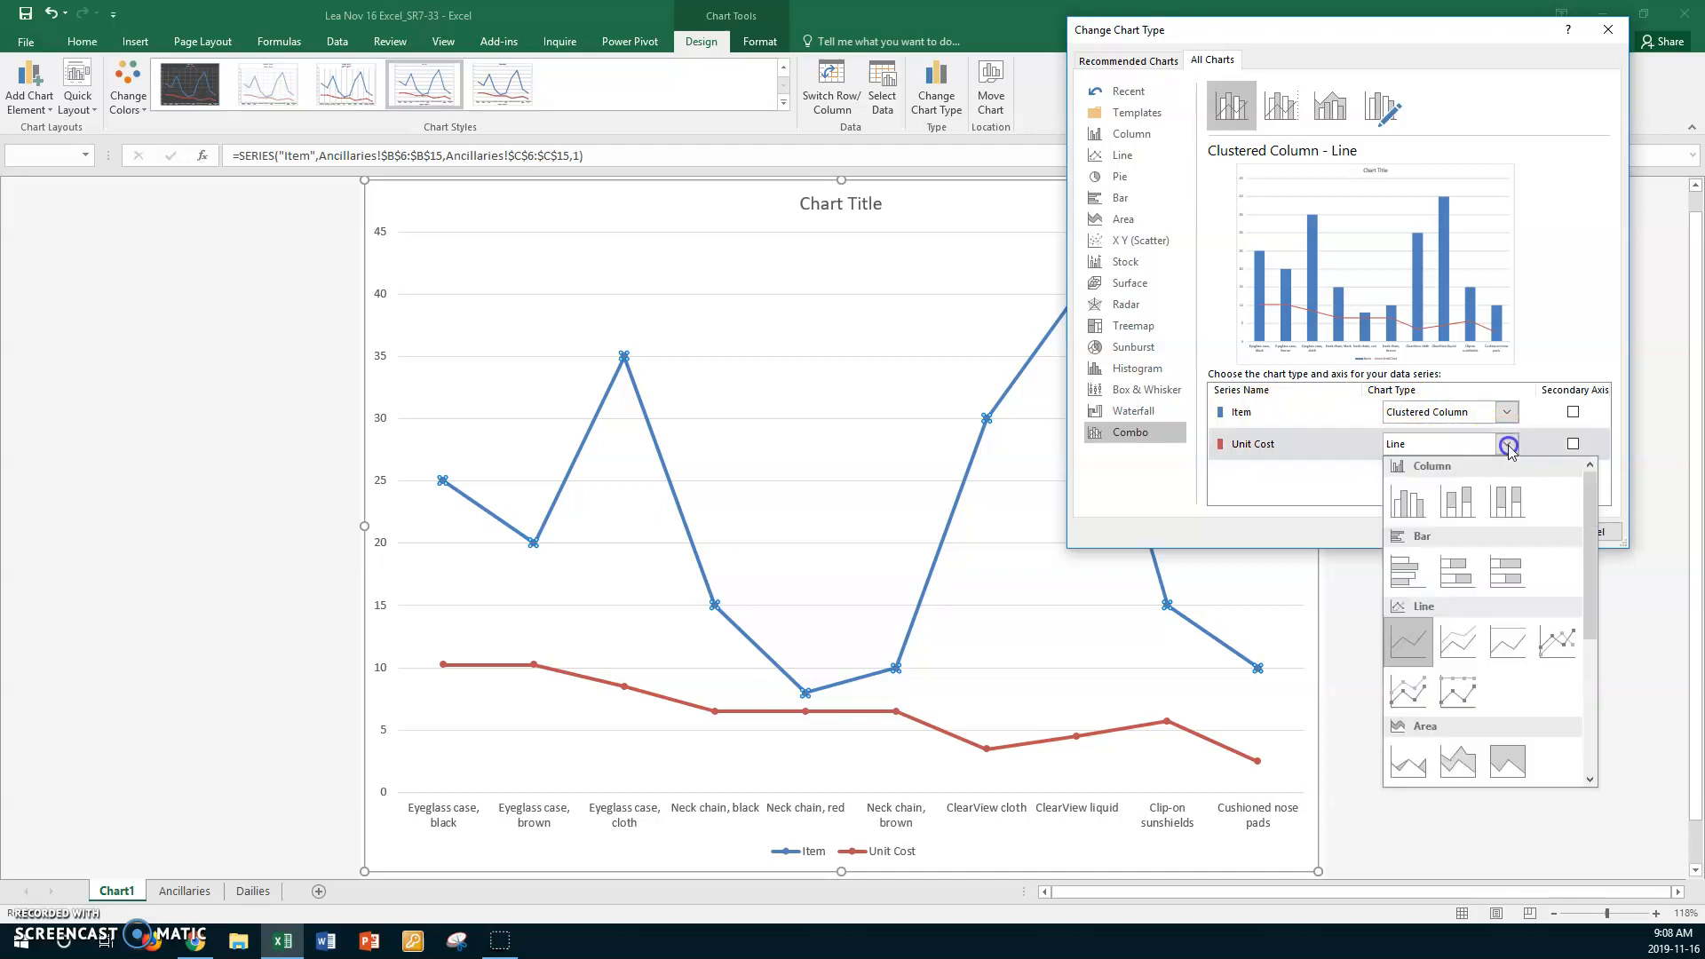
left_click(1555, 638)
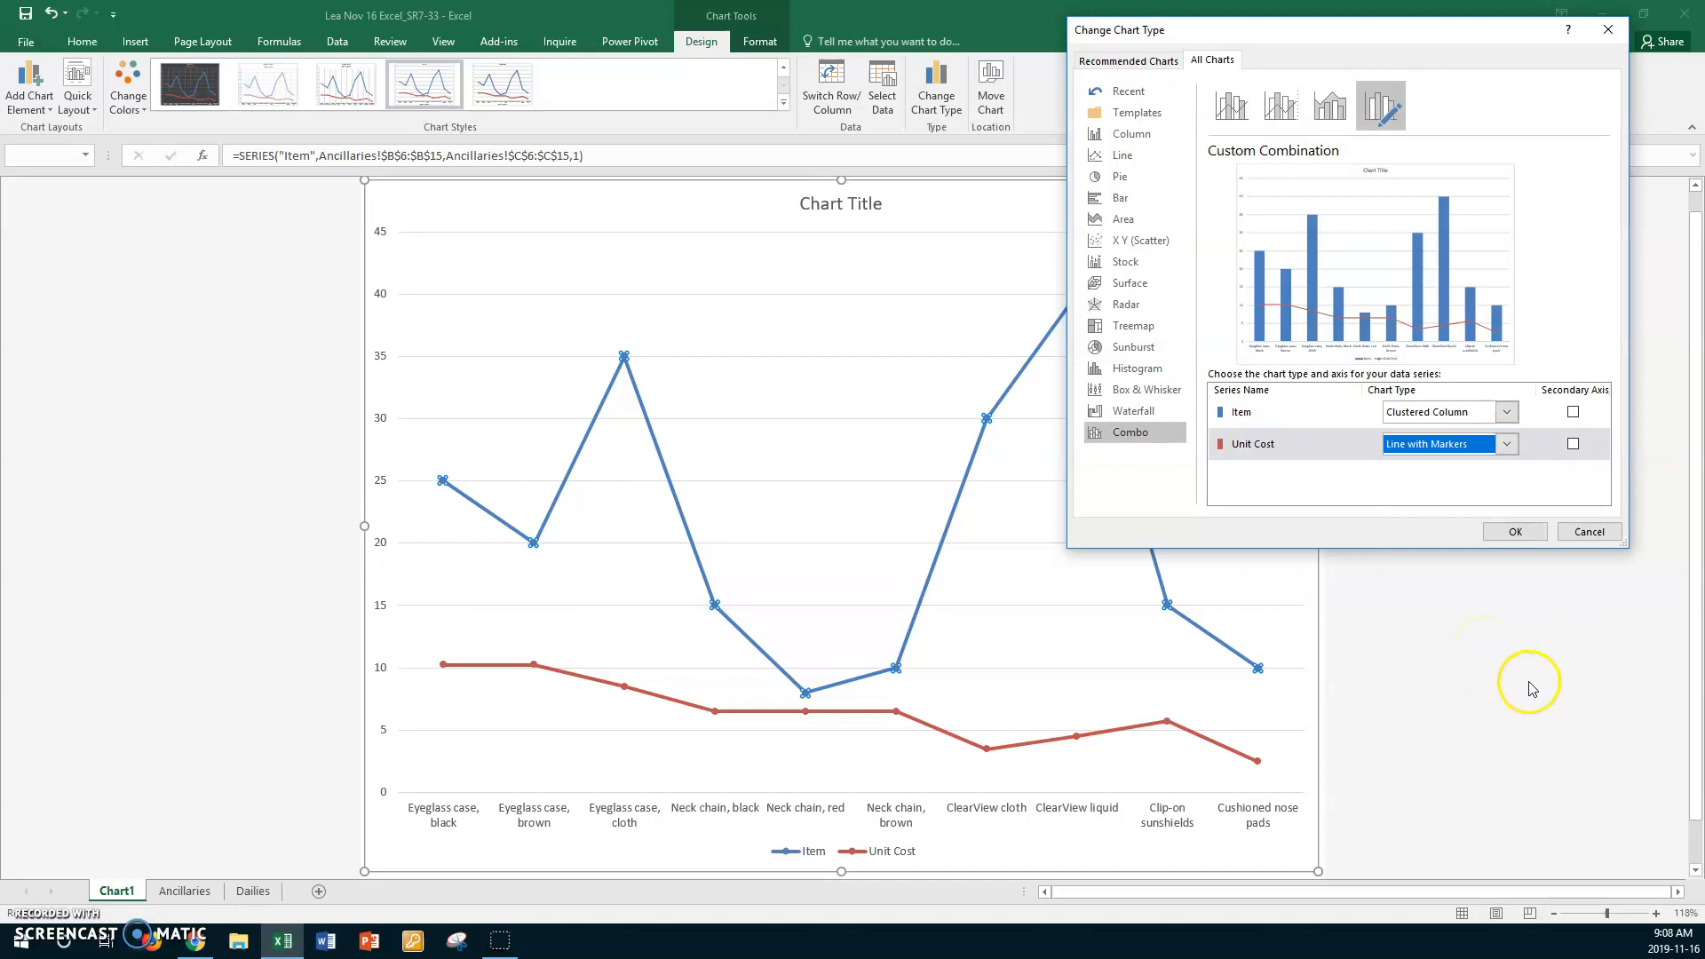
left_click(1517, 536)
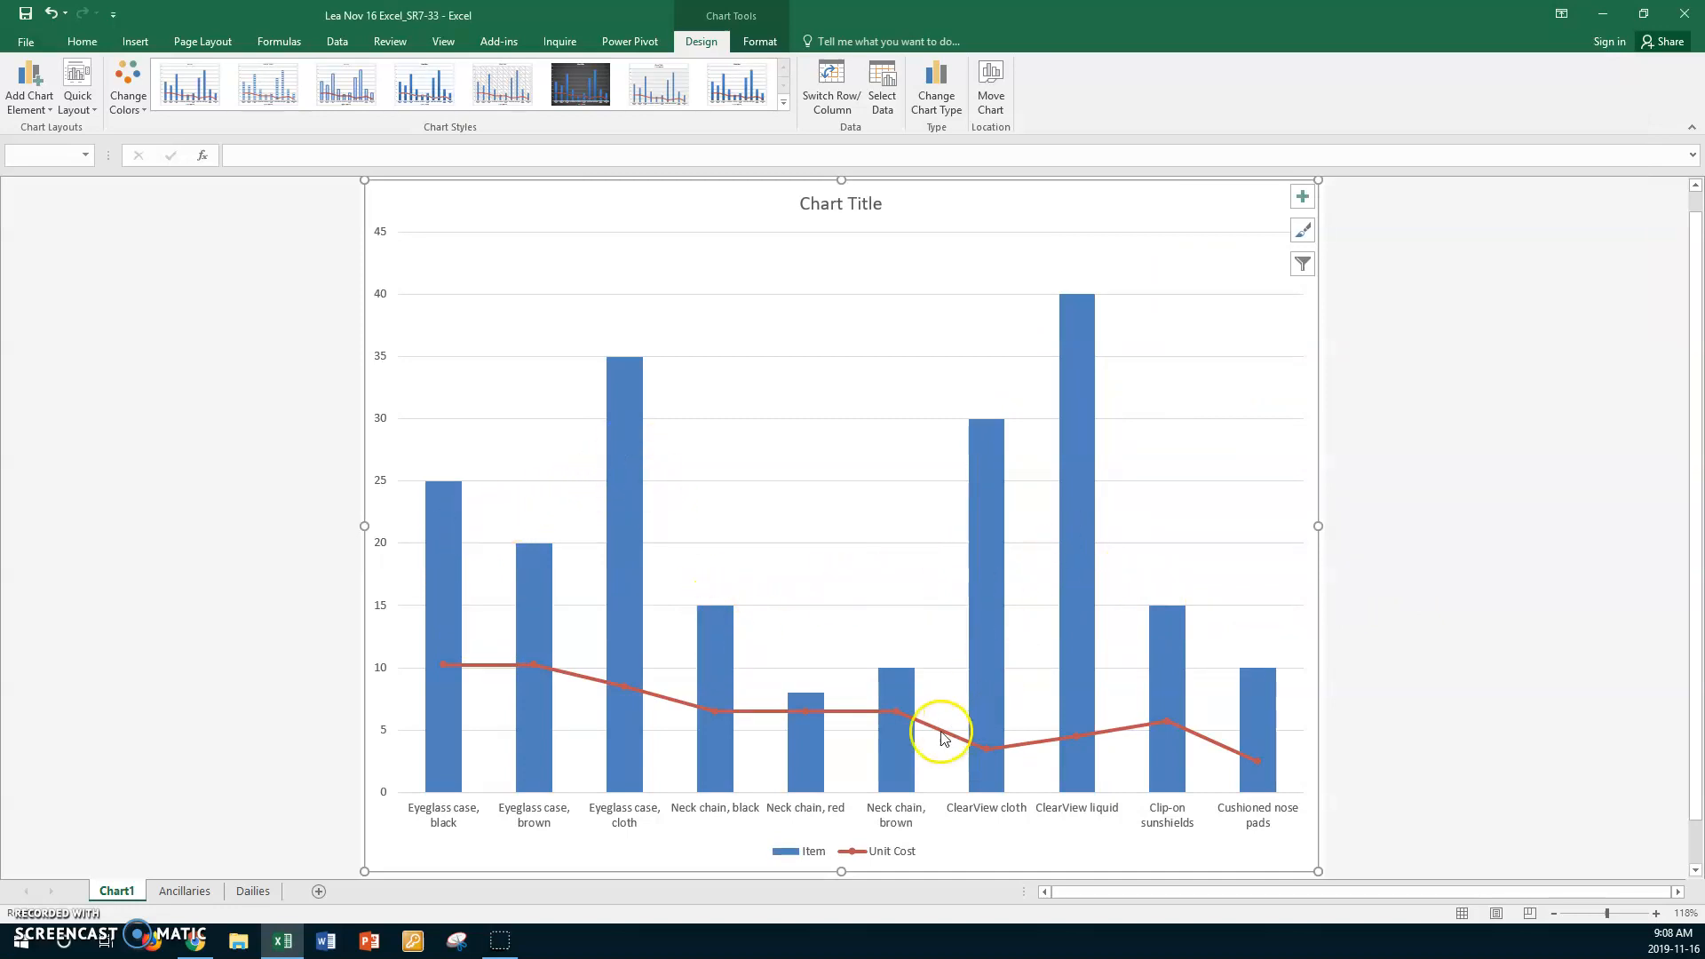
mouse_move(943, 738)
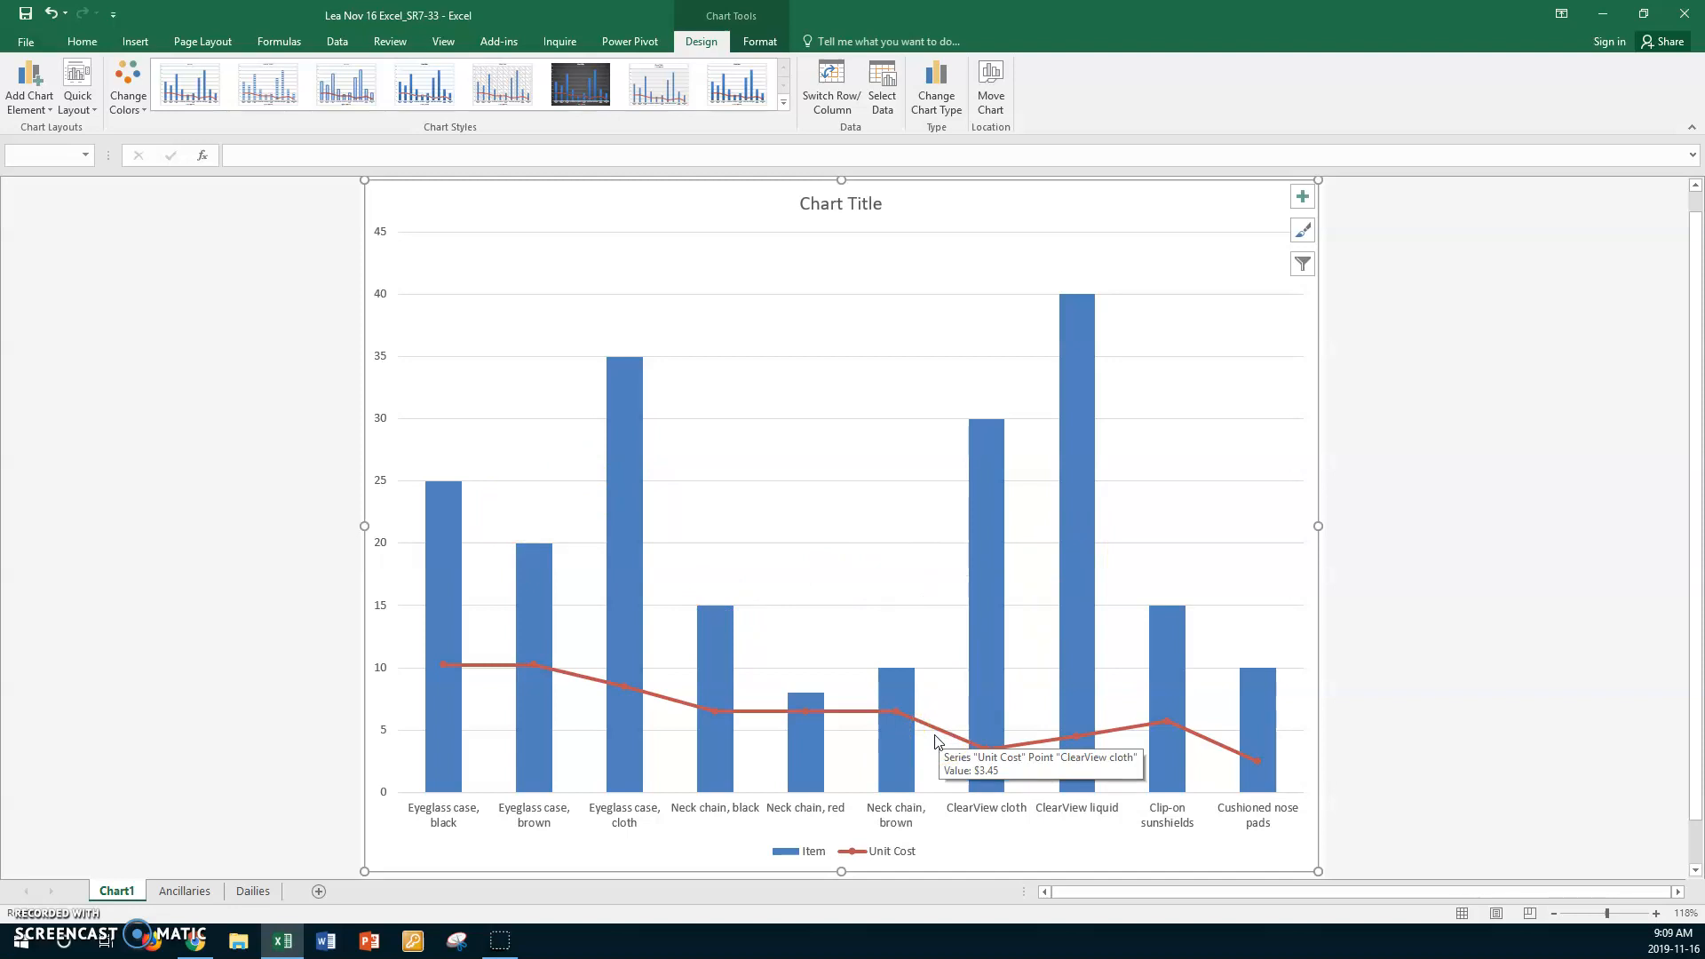
- Format the Unit Cost line as a solid line 3 pt wide in the red theme color
right_click(860, 713)
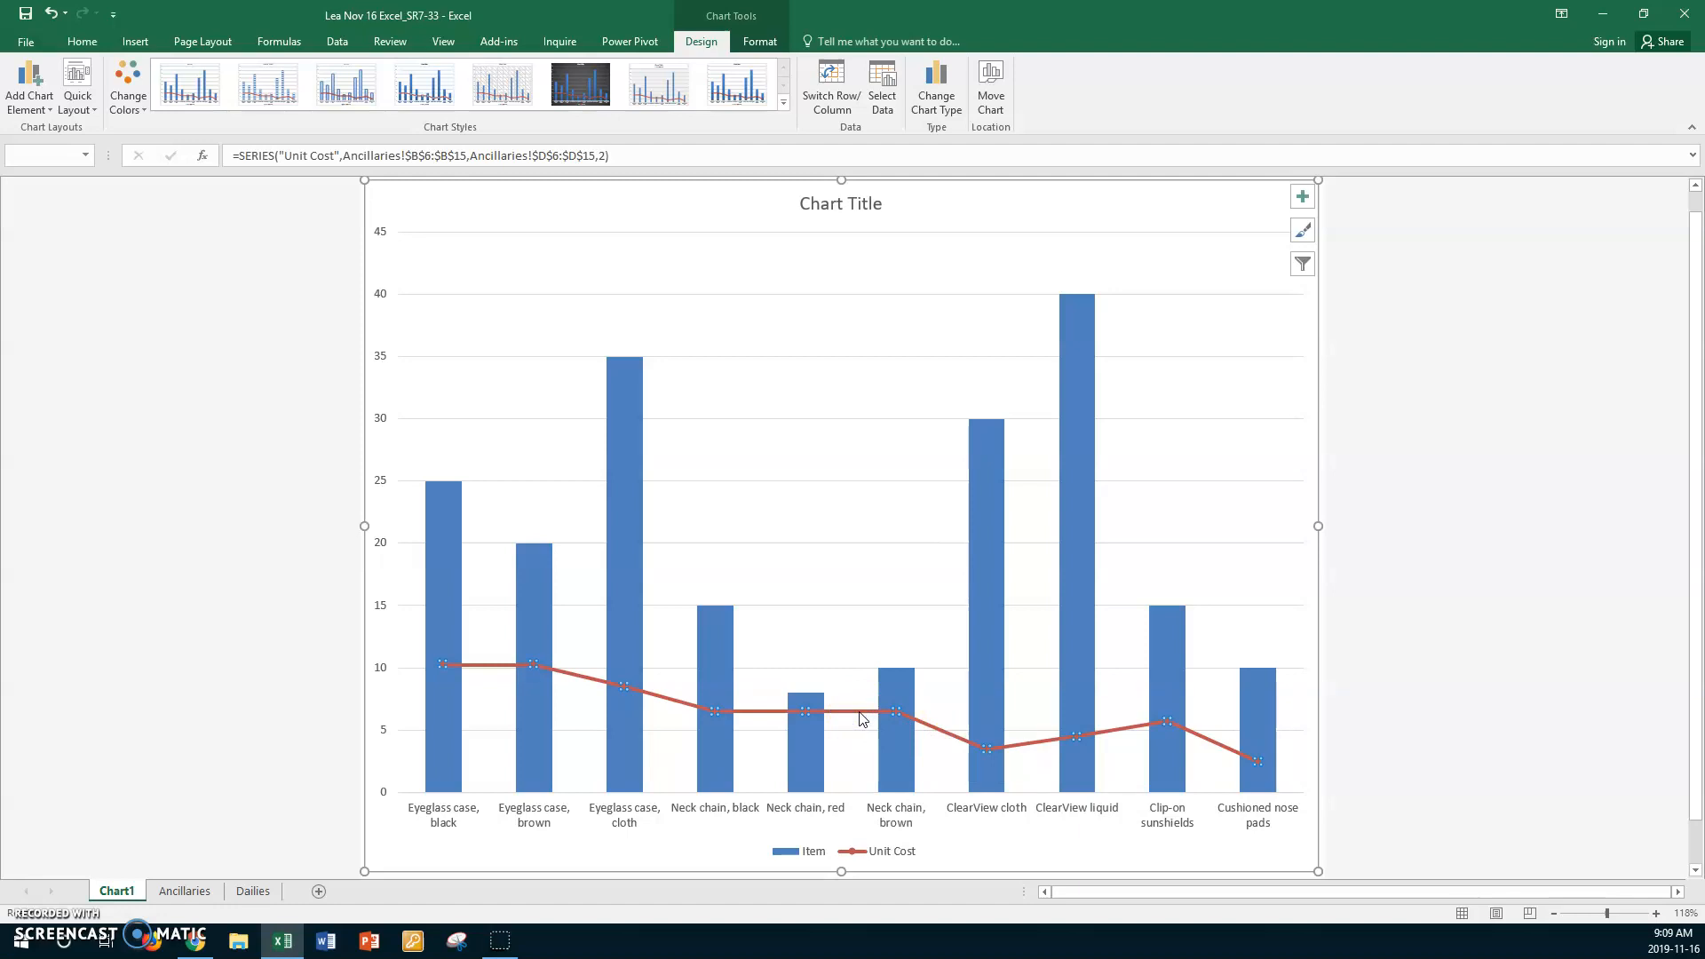
right_click(859, 717)
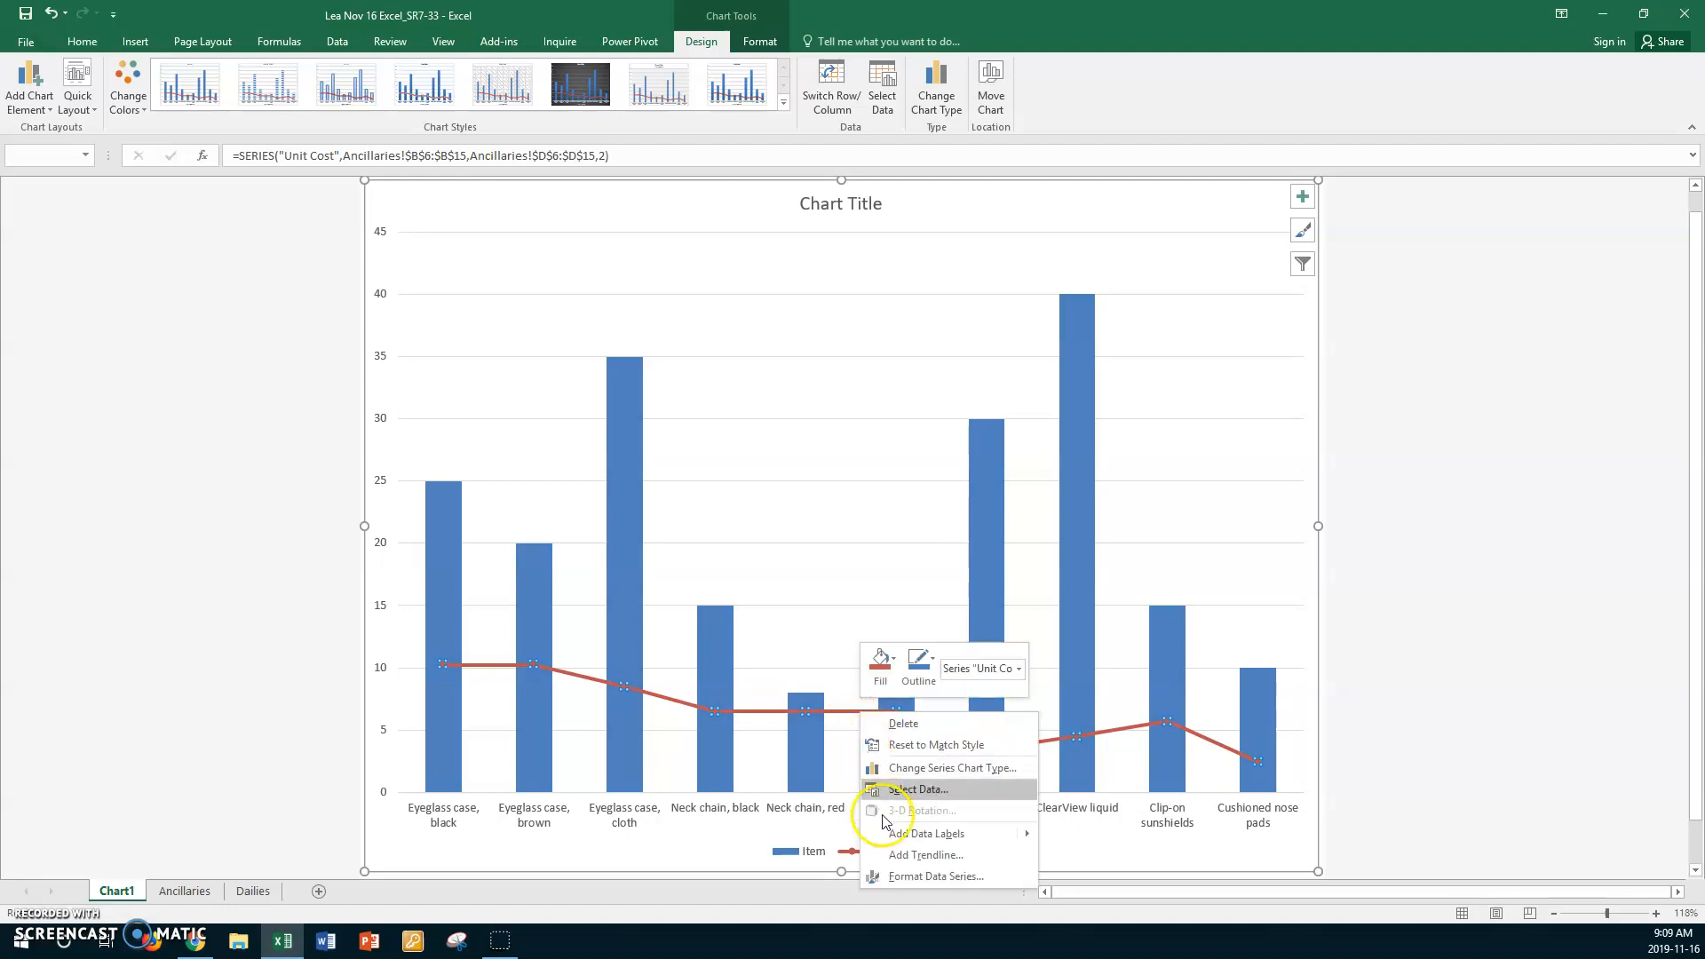
left_click(906, 876)
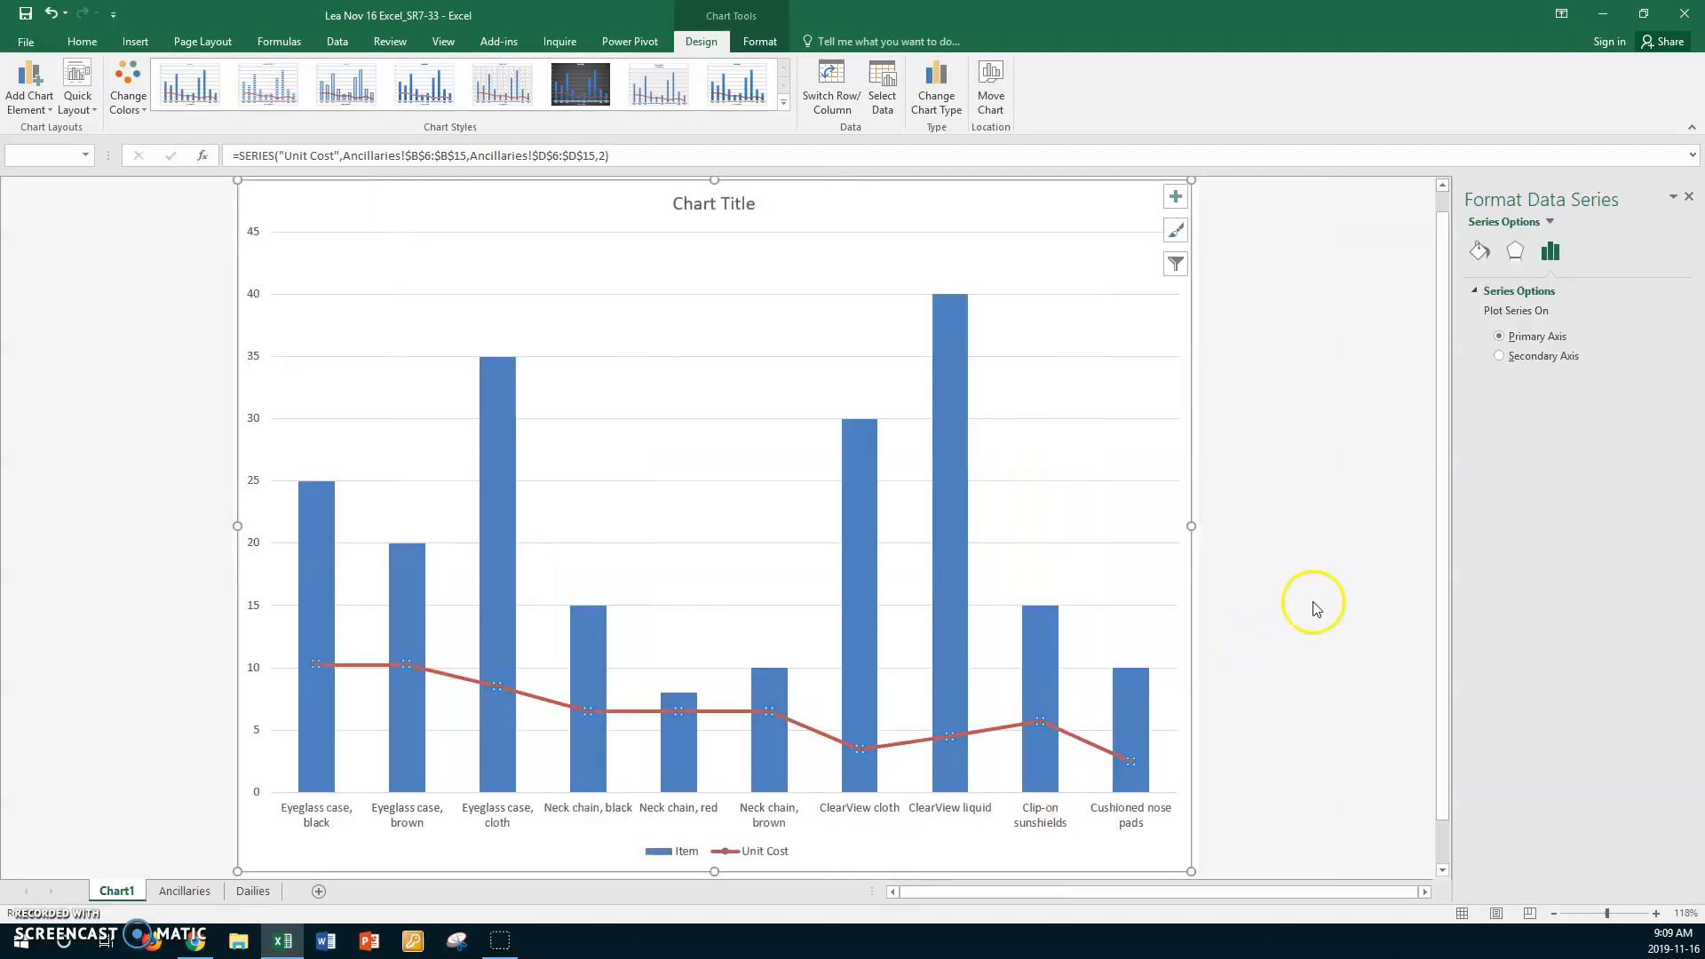
left_click(1480, 252)
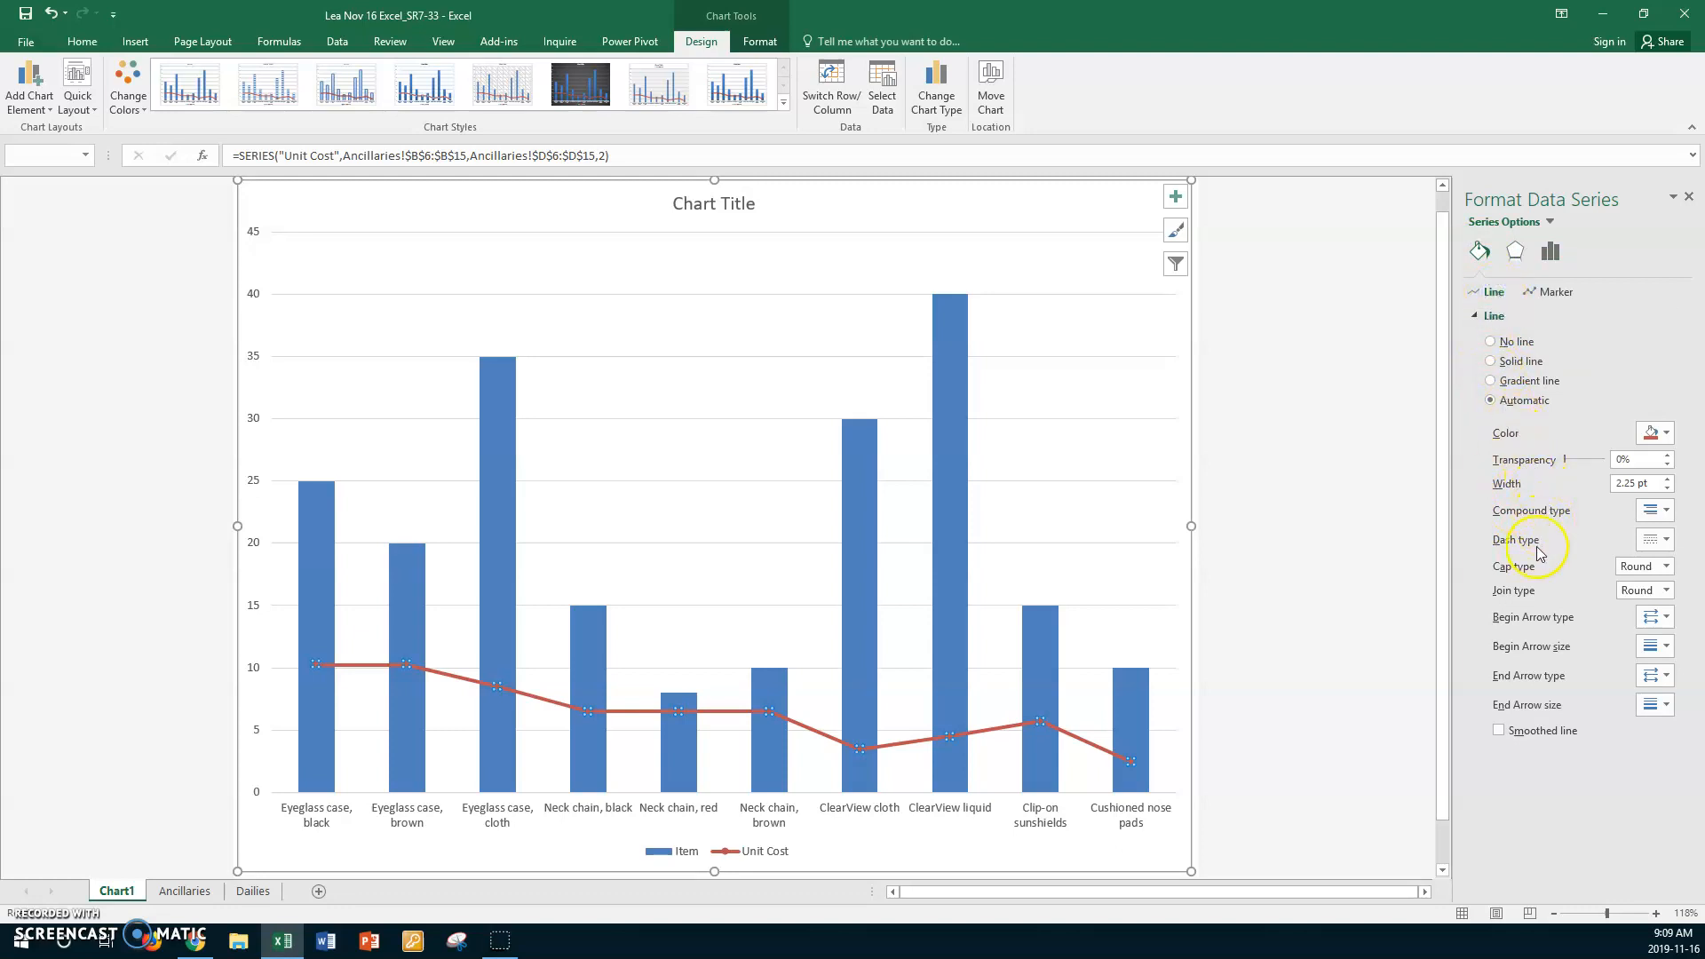
left_click(1479, 250)
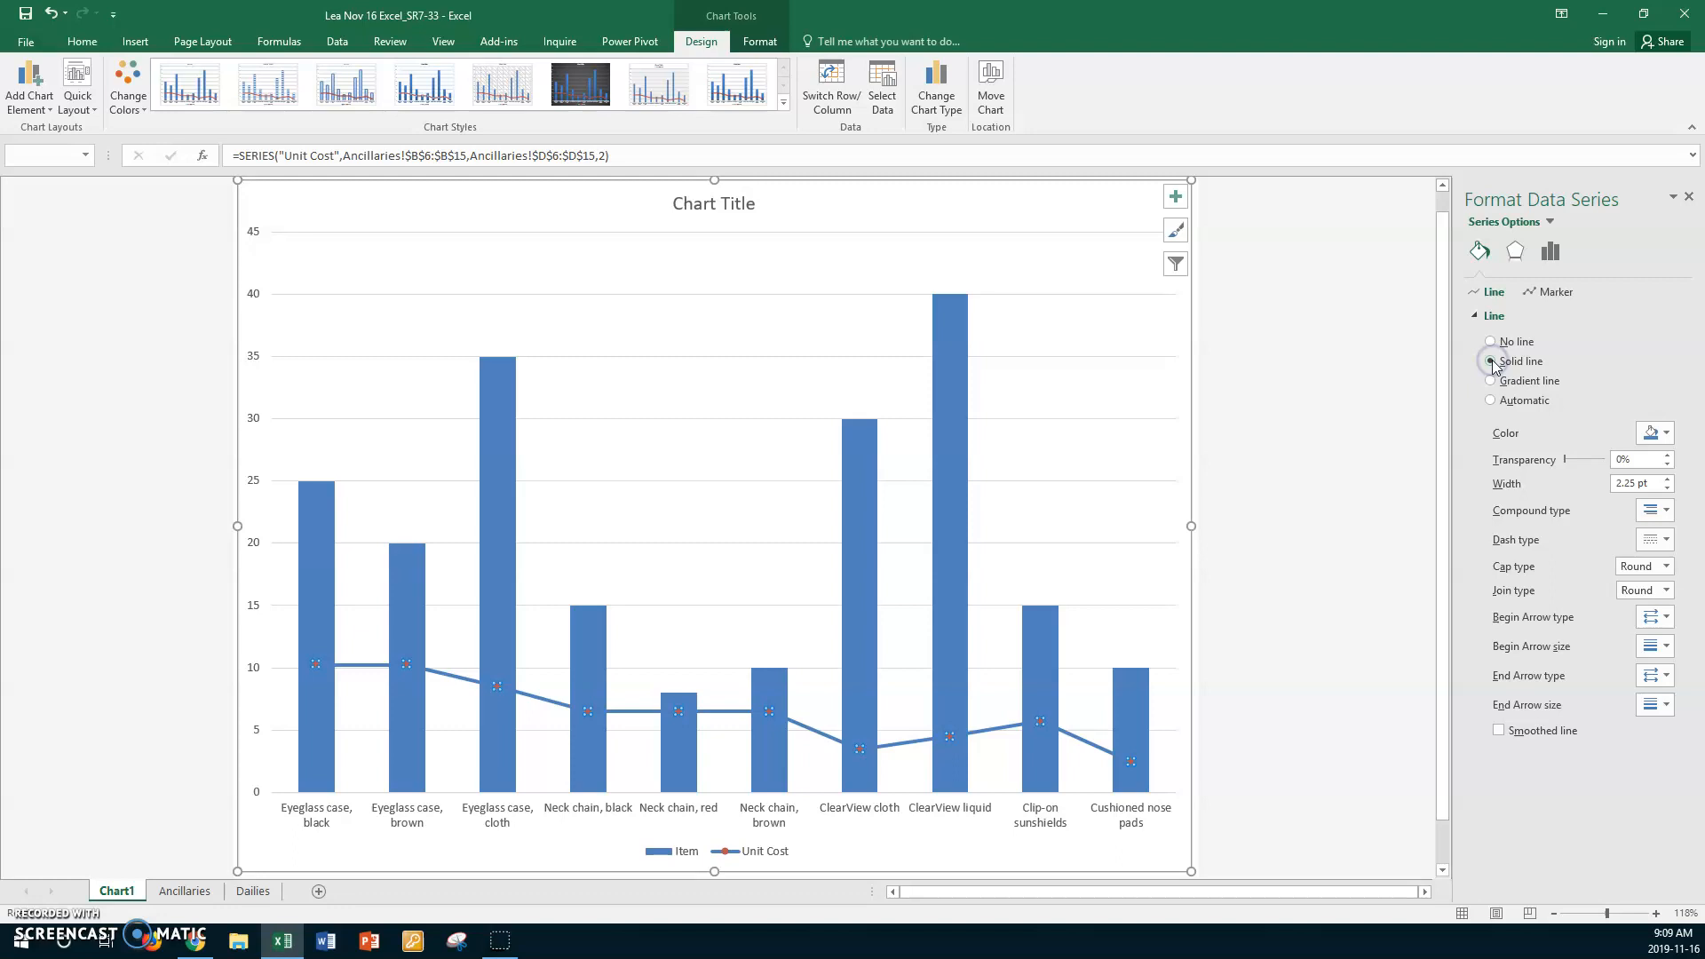
left_click(1669, 479)
left_click(1668, 479)
left_click(1669, 479)
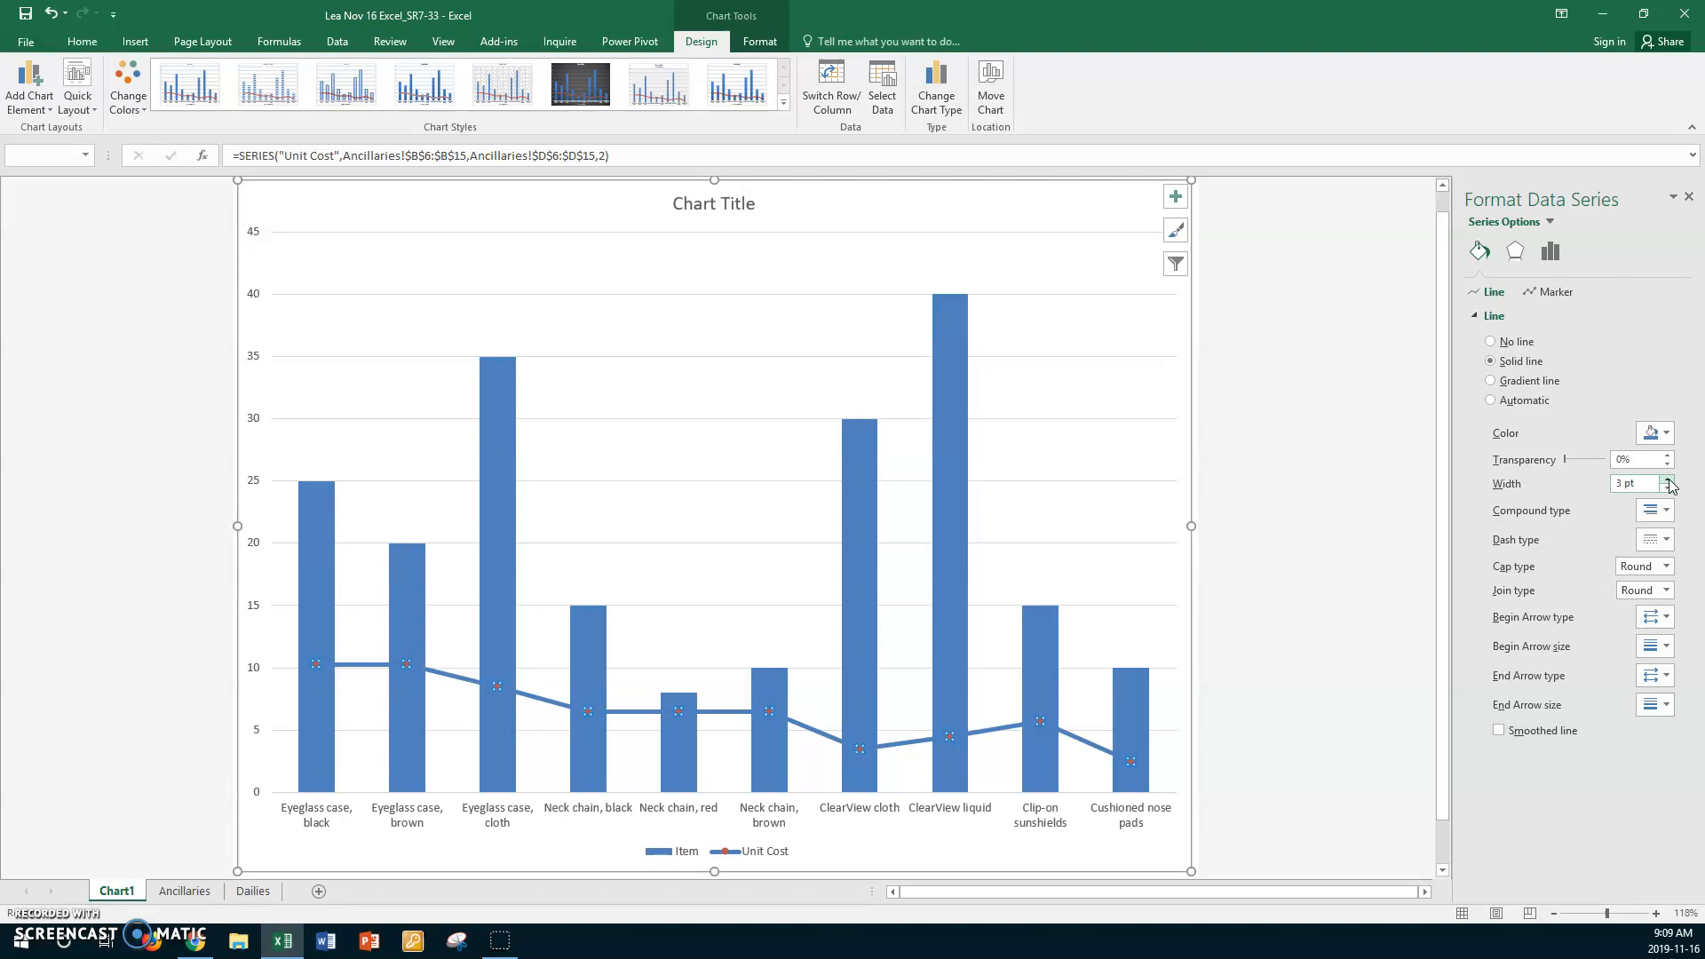
left_click(1667, 432)
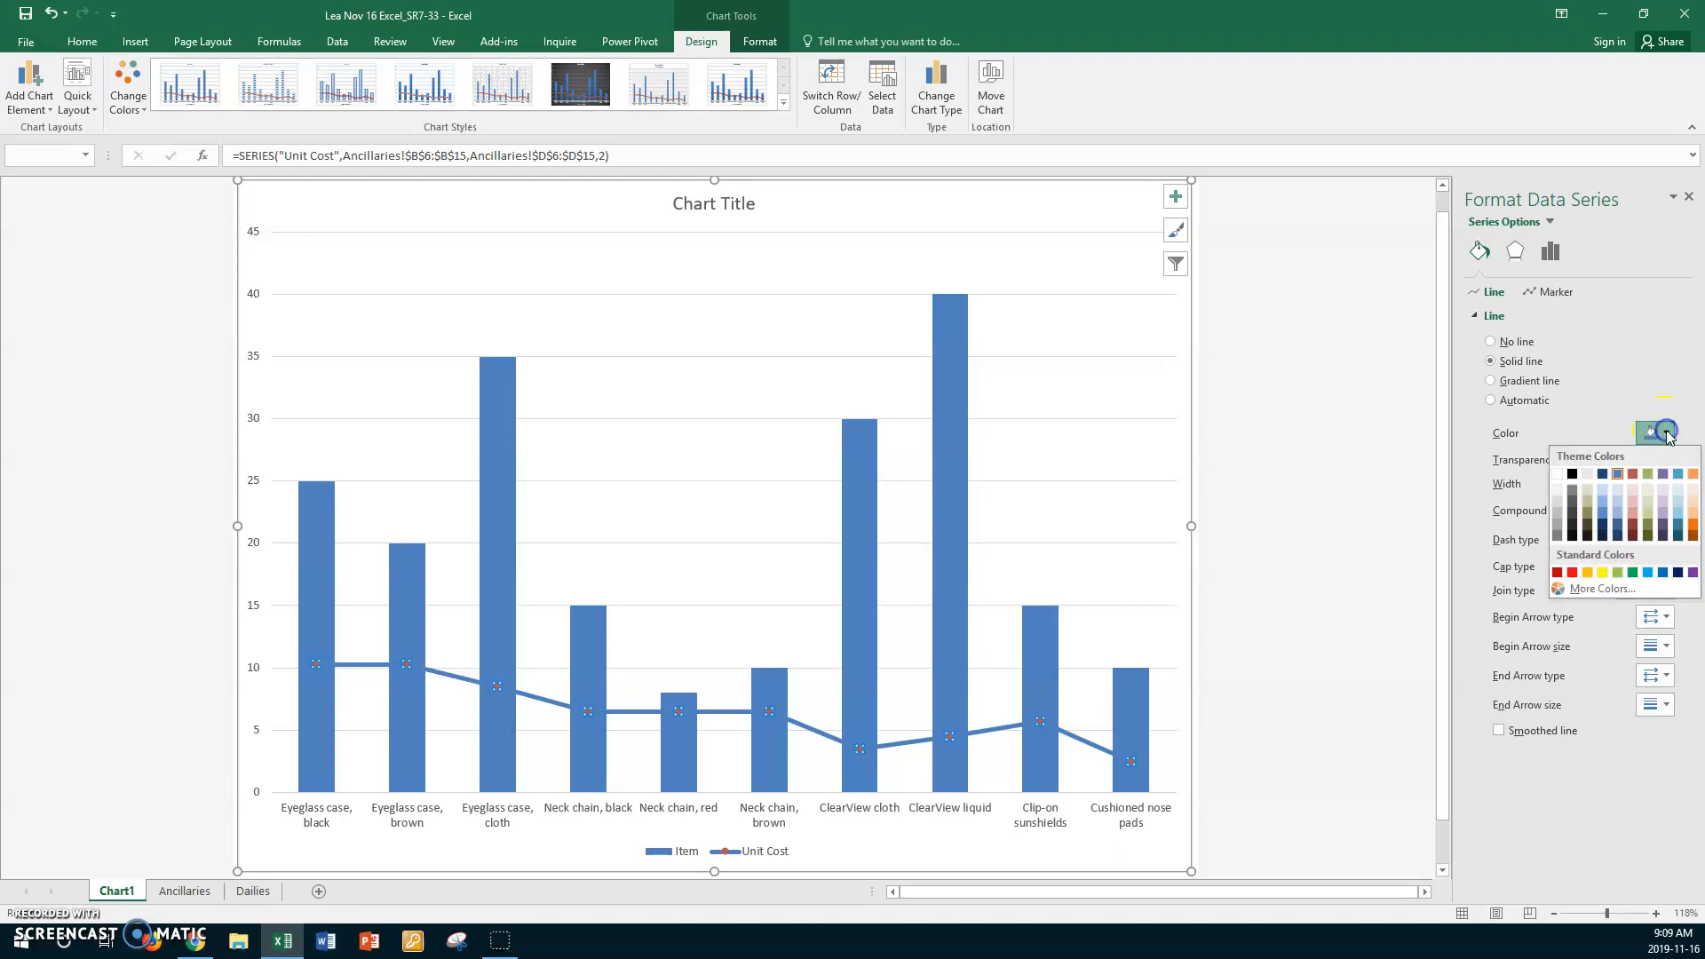
left_click(1633, 473)
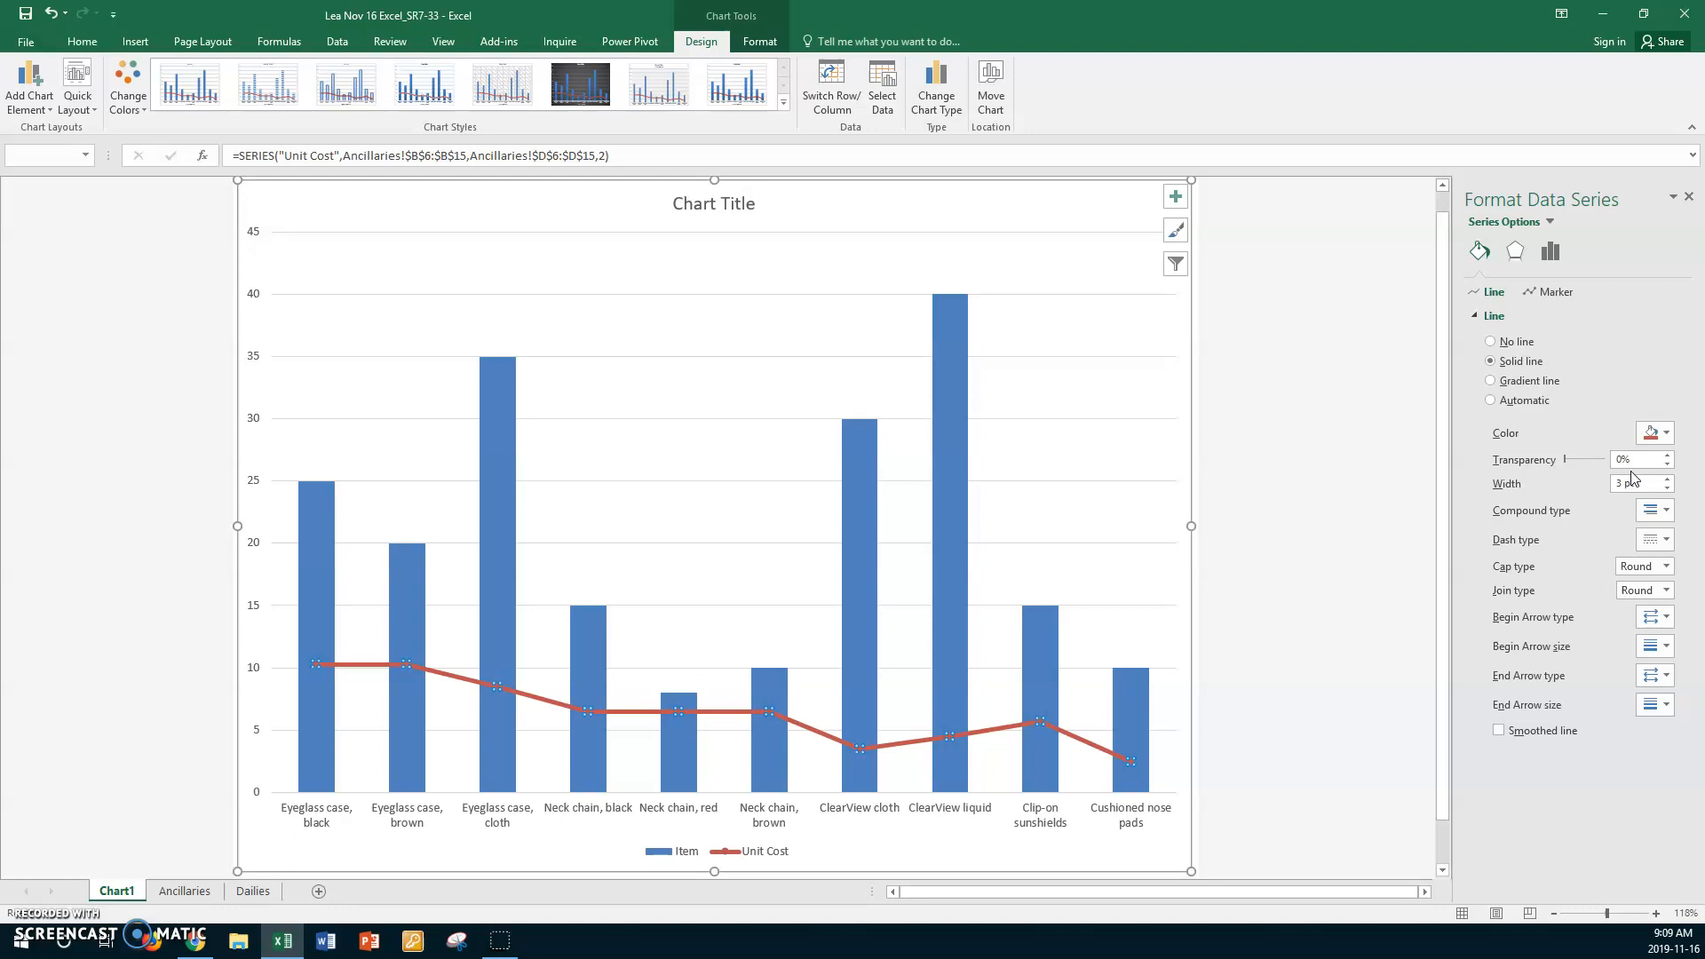
- Give the Unit Cost series built-in triangle markers with size 10
left_click(1528, 221)
left_click(1556, 292)
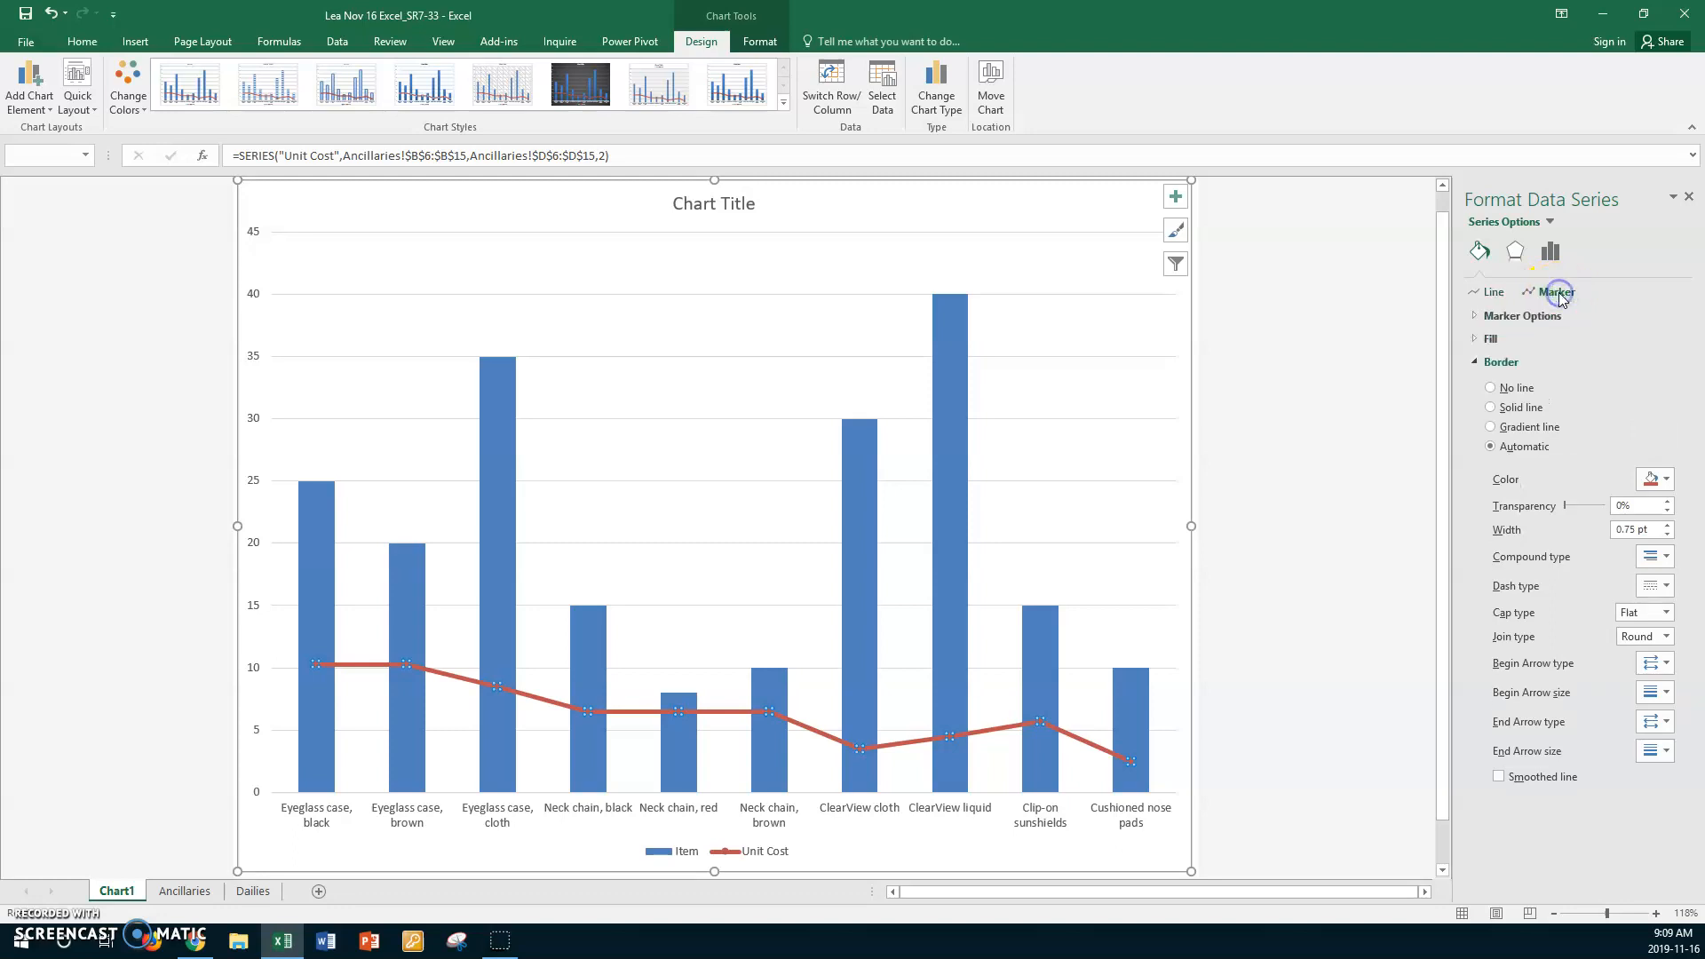
left_click(1479, 318)
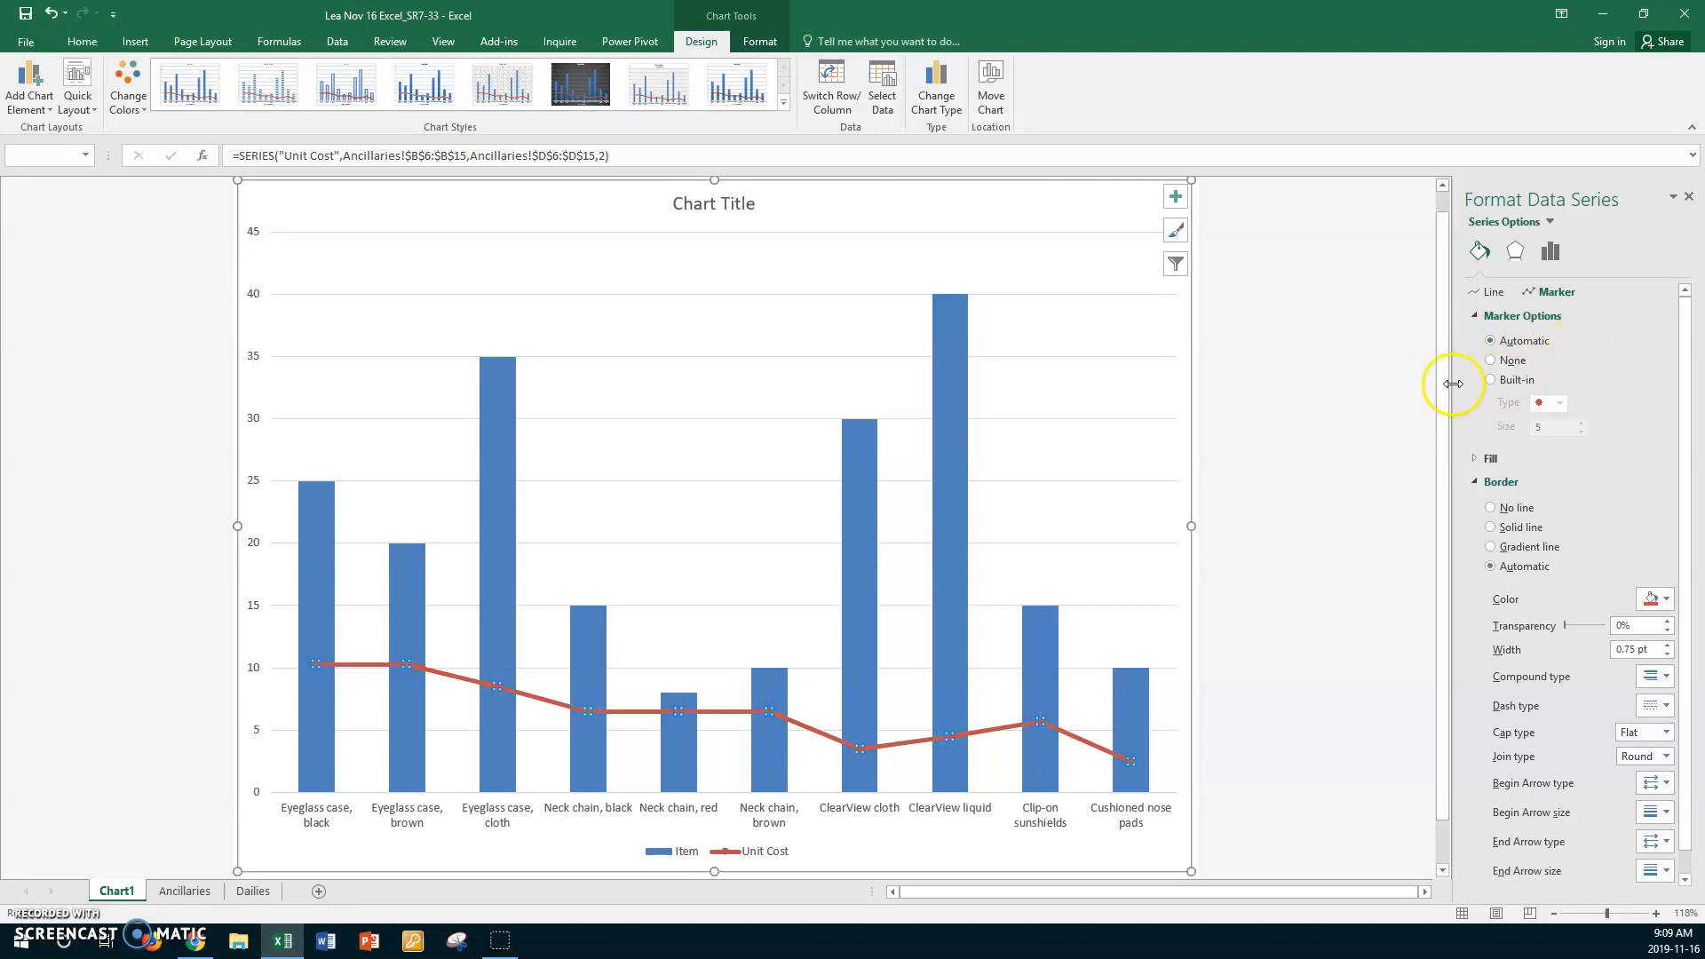
left_click(1491, 380)
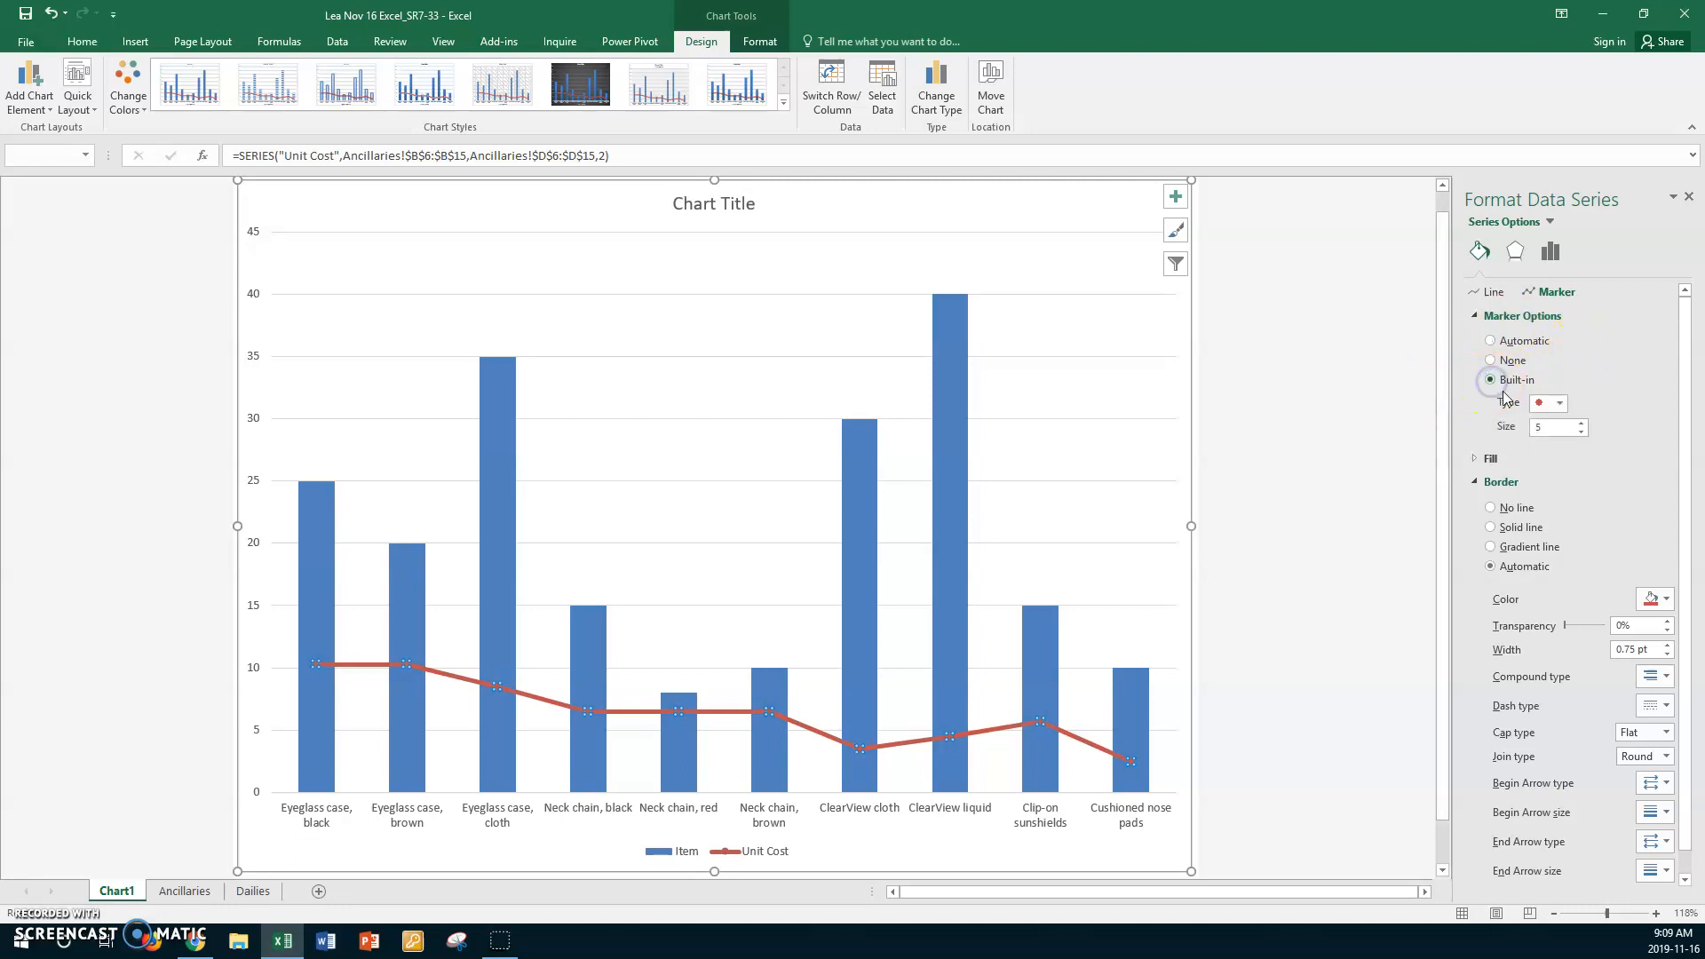
left_click(1561, 404)
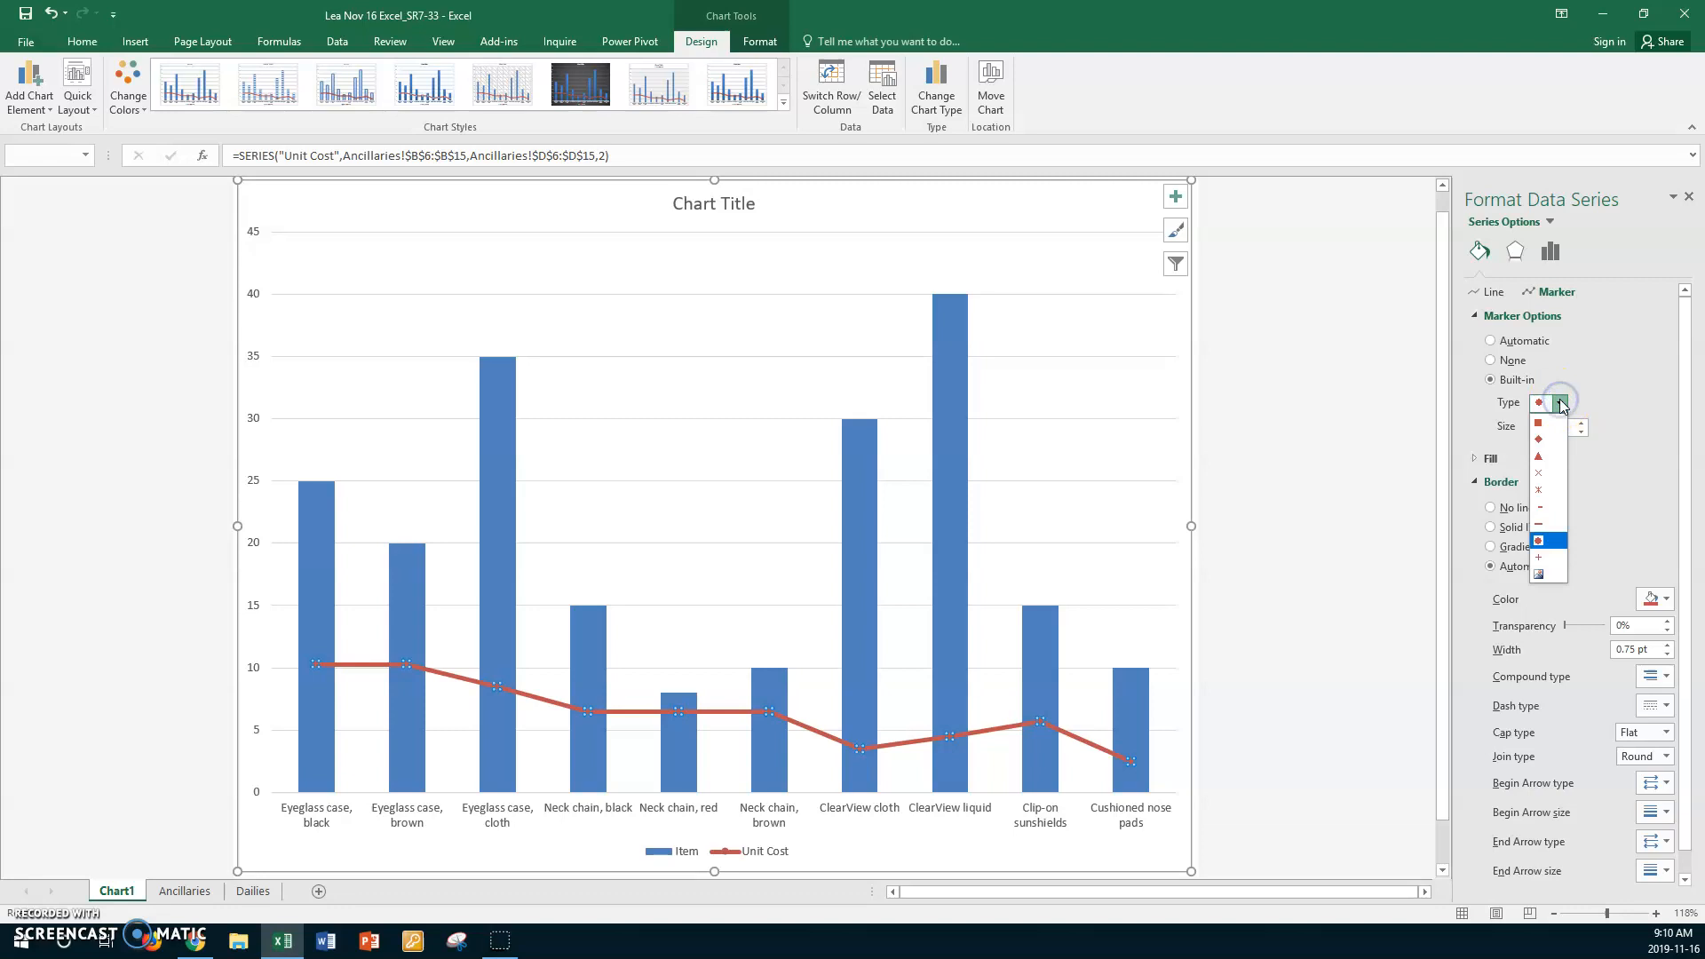
left_click(1543, 458)
left_click(1529, 430)
type("10")
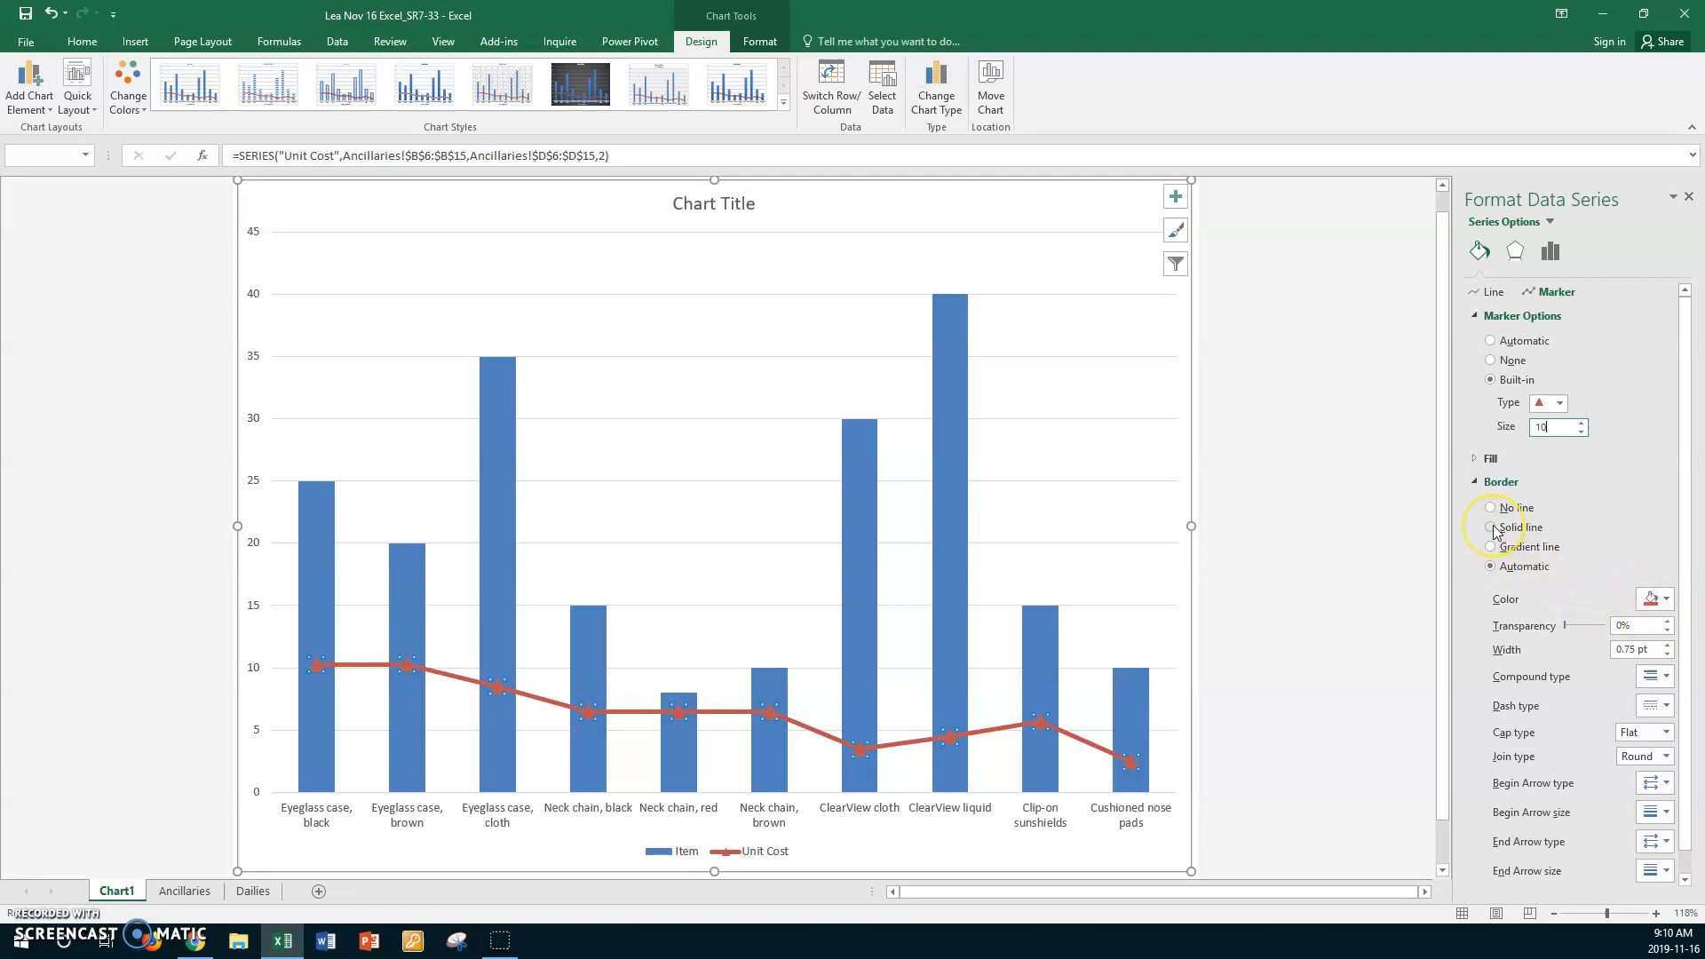
- Fill the Unit Cost markers with solid standard green
left_click(1475, 460)
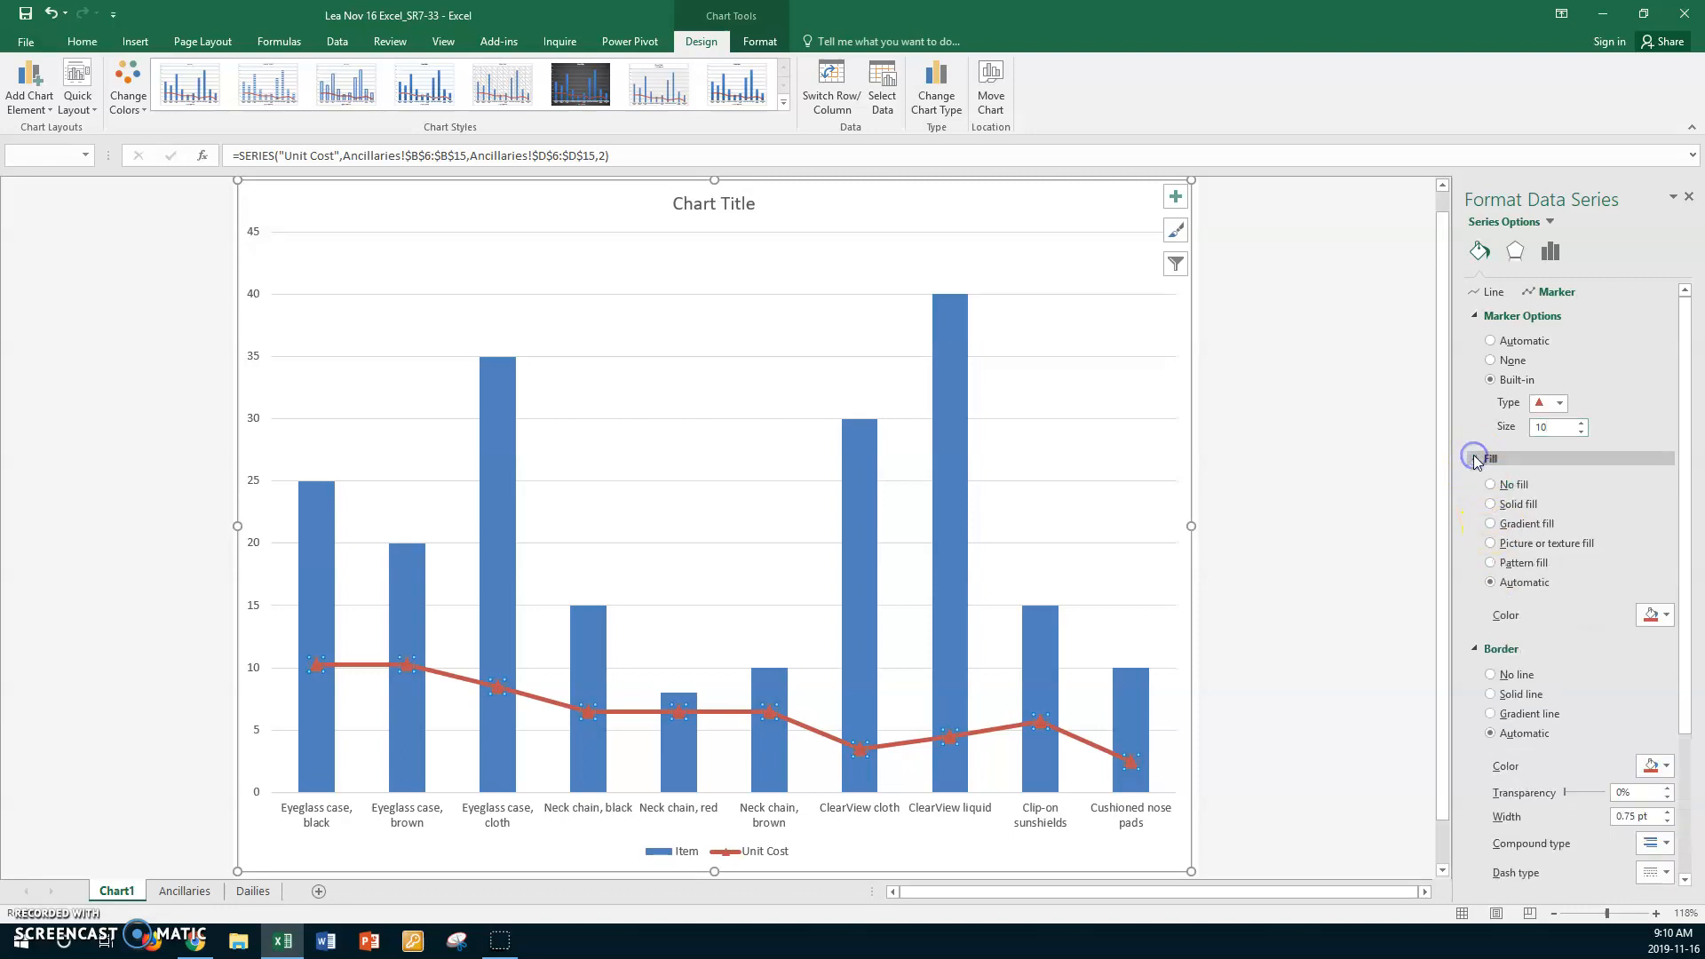
left_click(1491, 505)
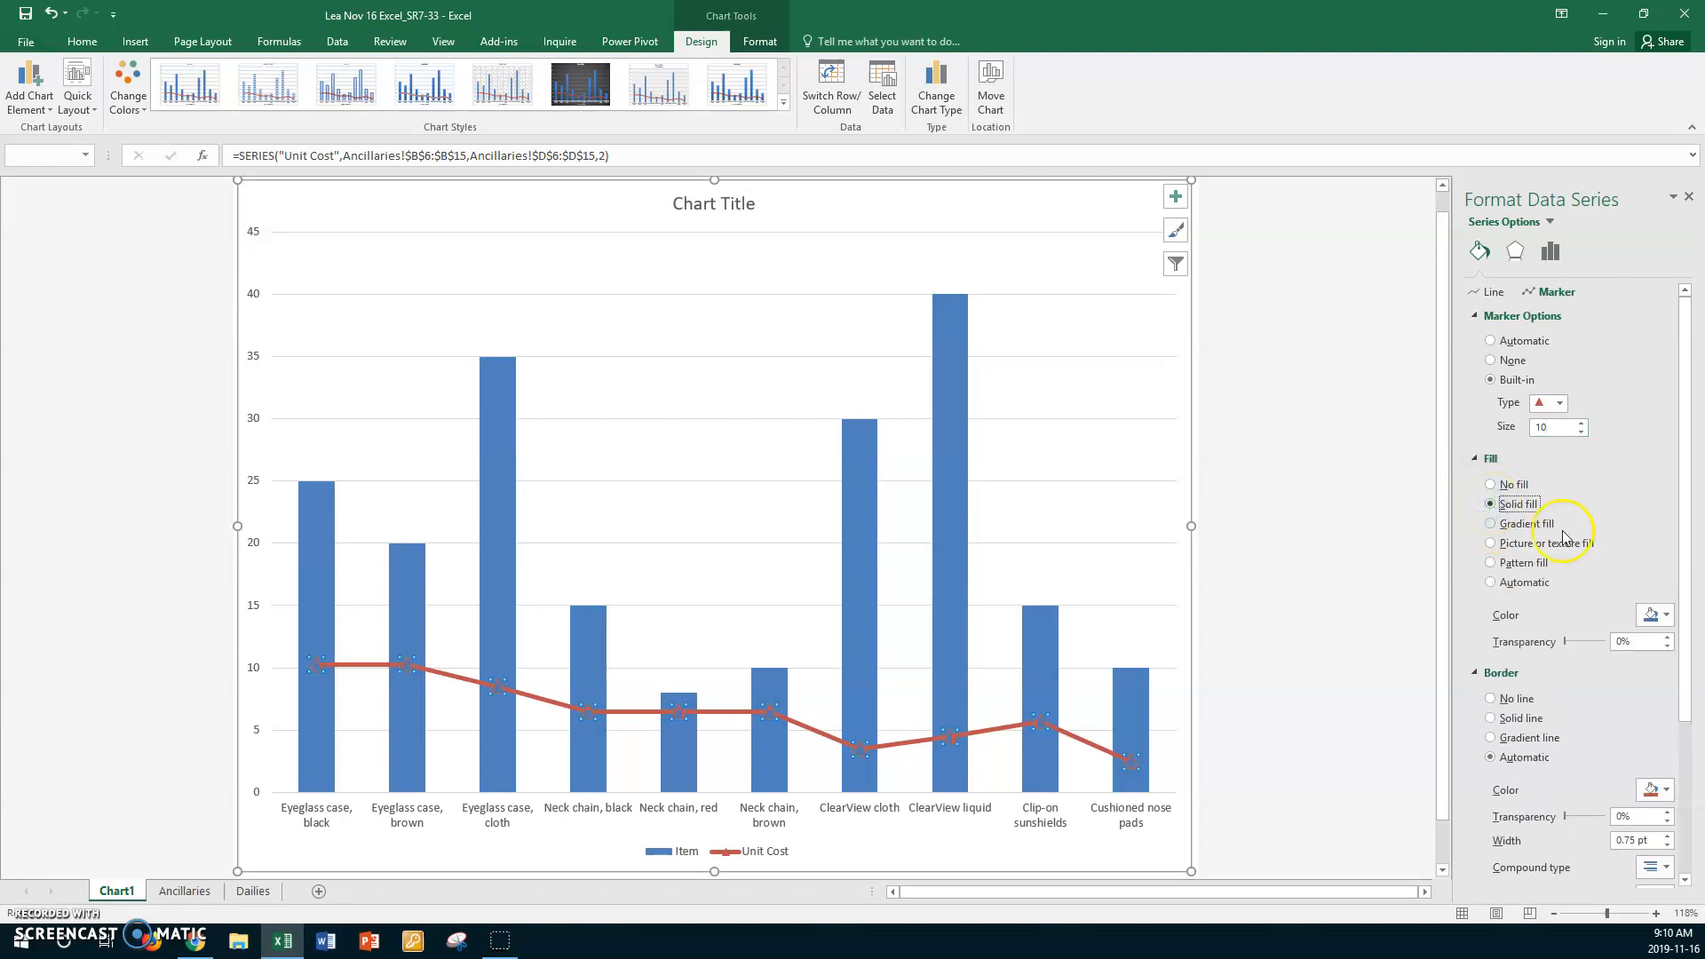
left_click(1666, 617)
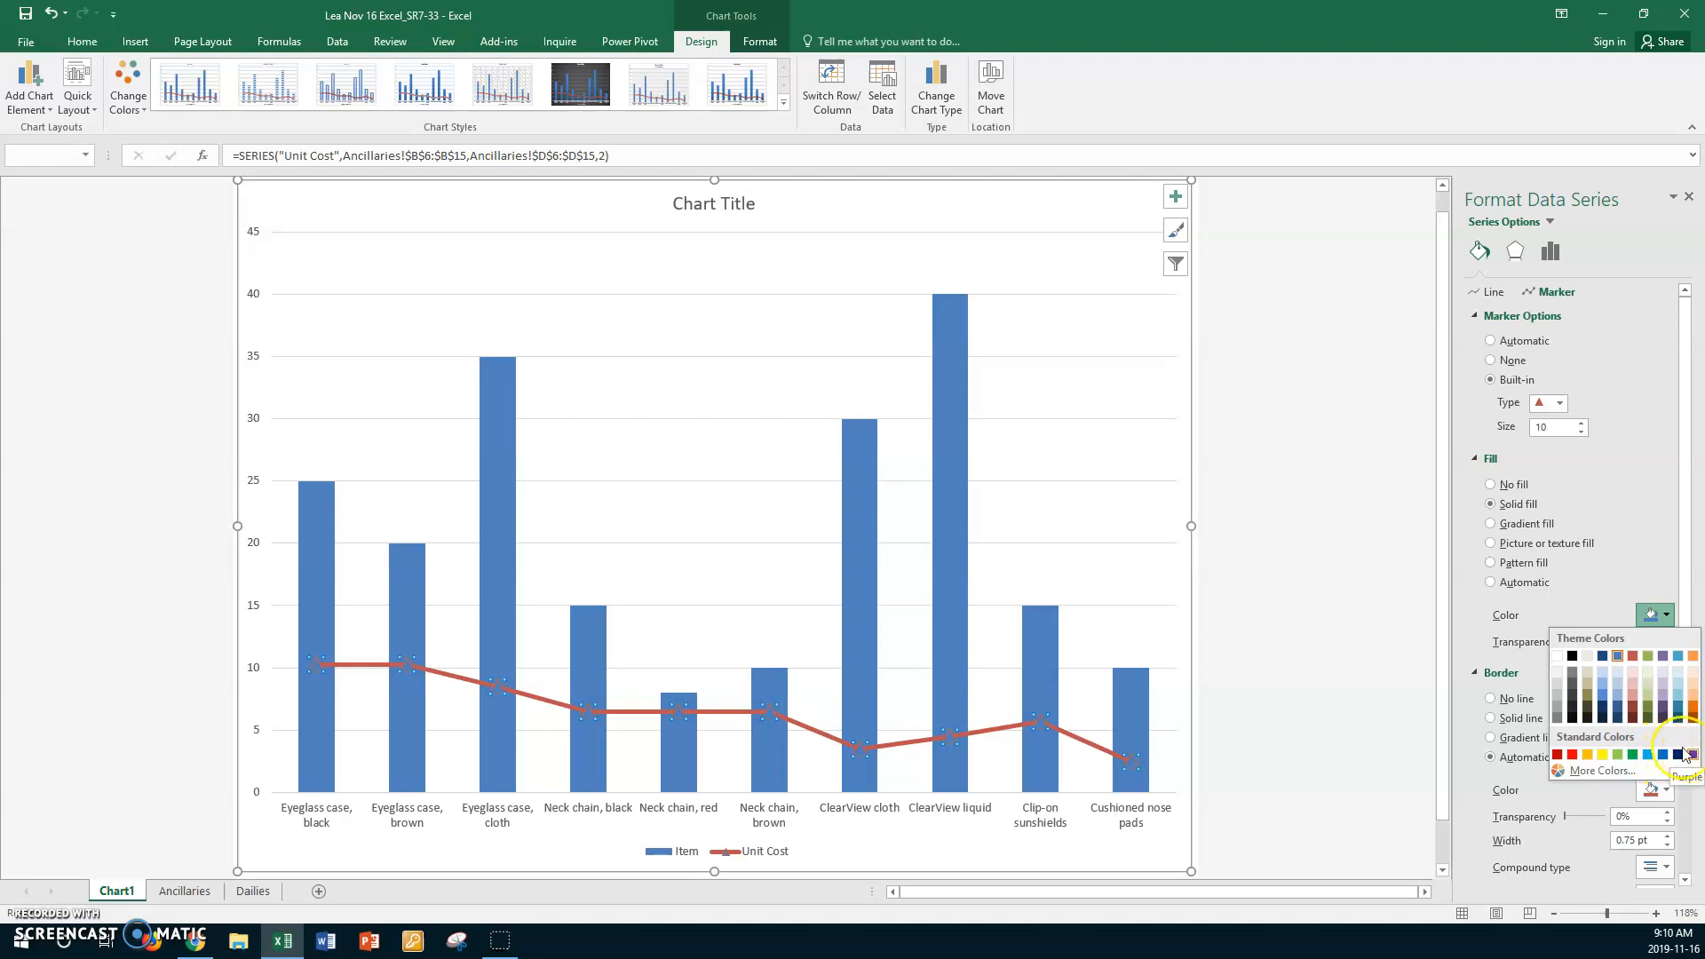
left_click(1634, 754)
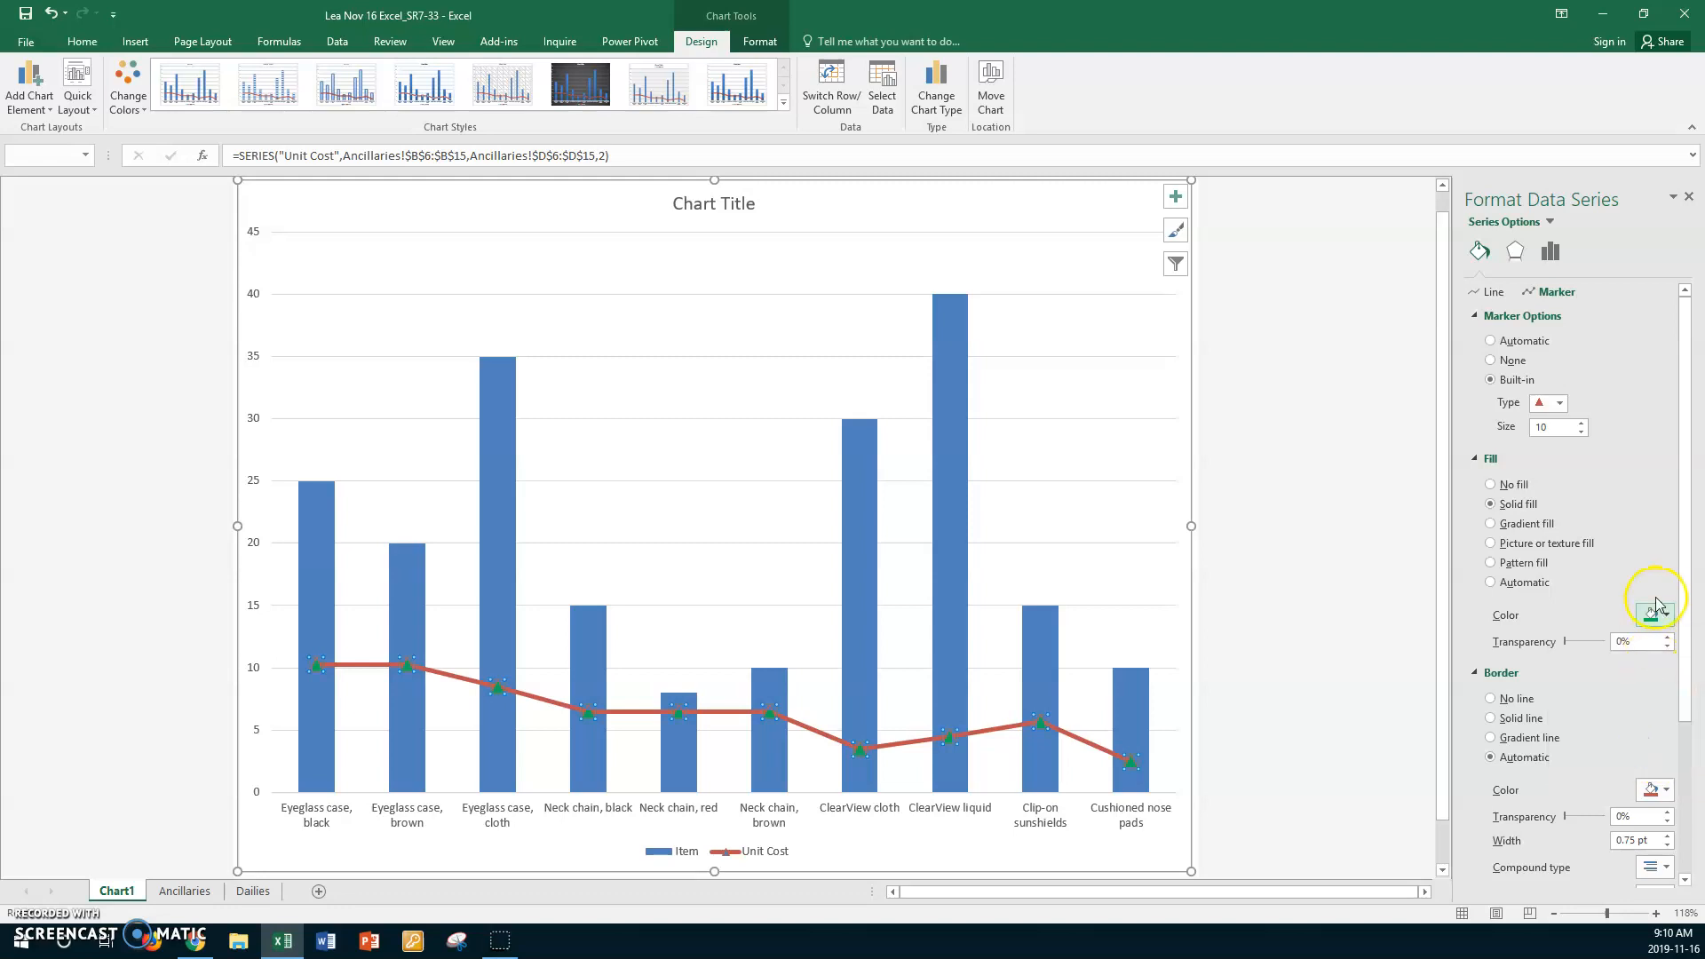
- Give the Unit Cost markers a solid orange border 1.5 pt wide
left_click(1493, 720)
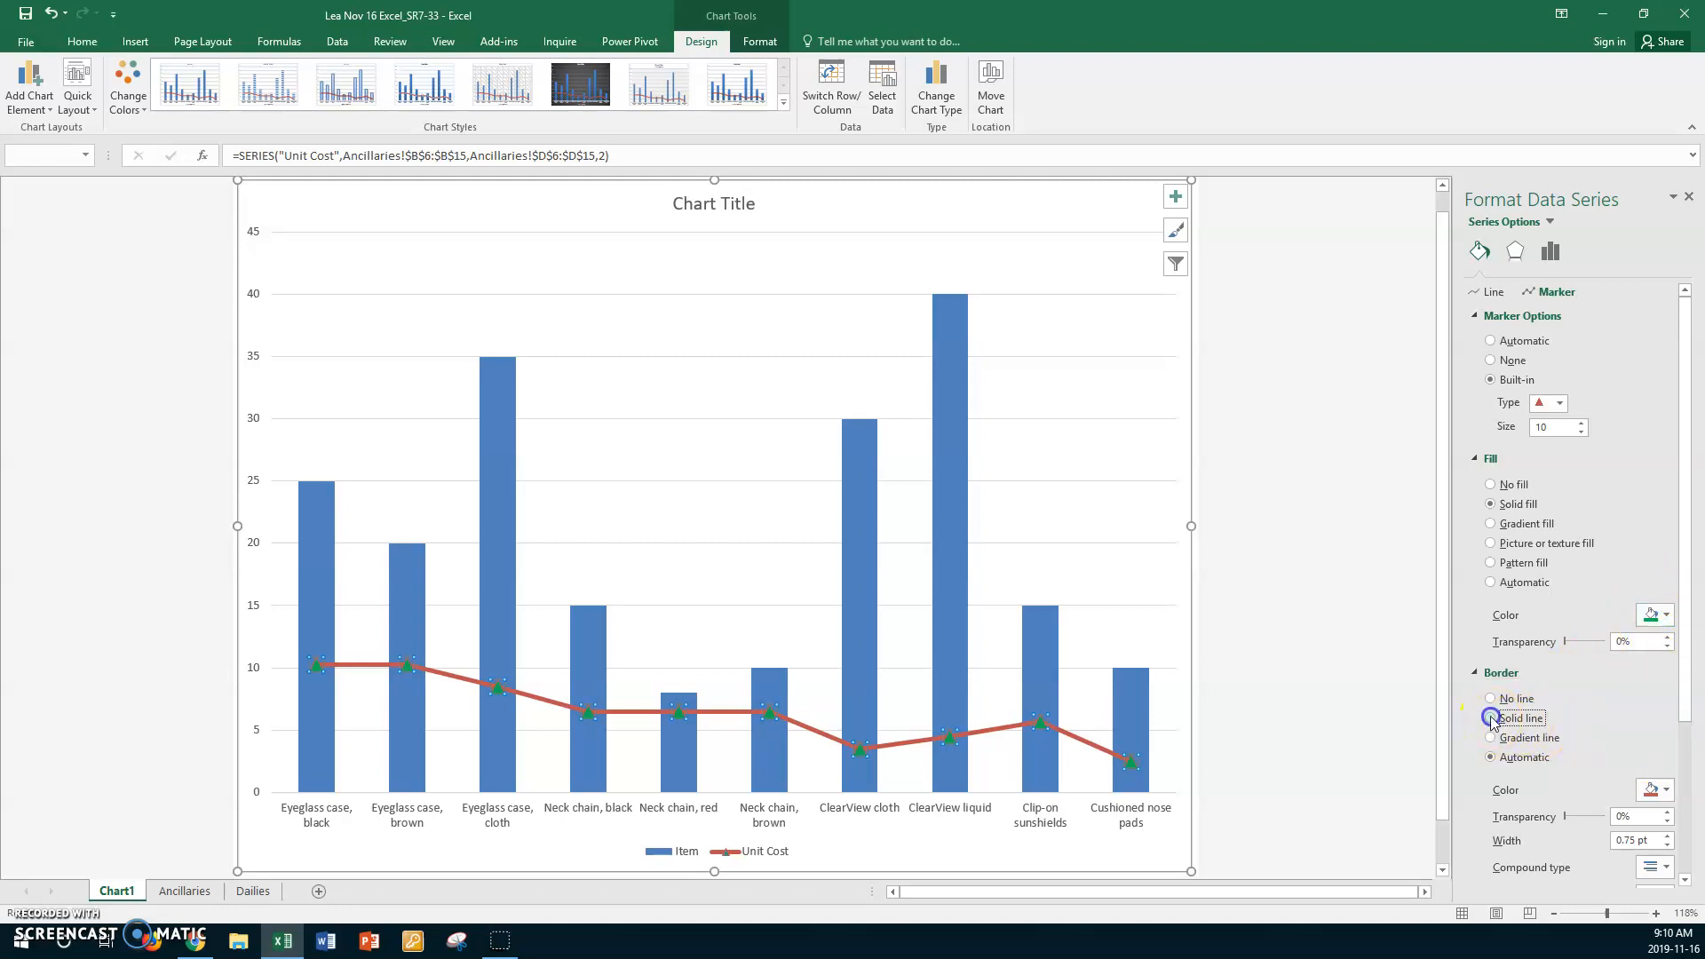
left_click(1667, 789)
left_click(1603, 753)
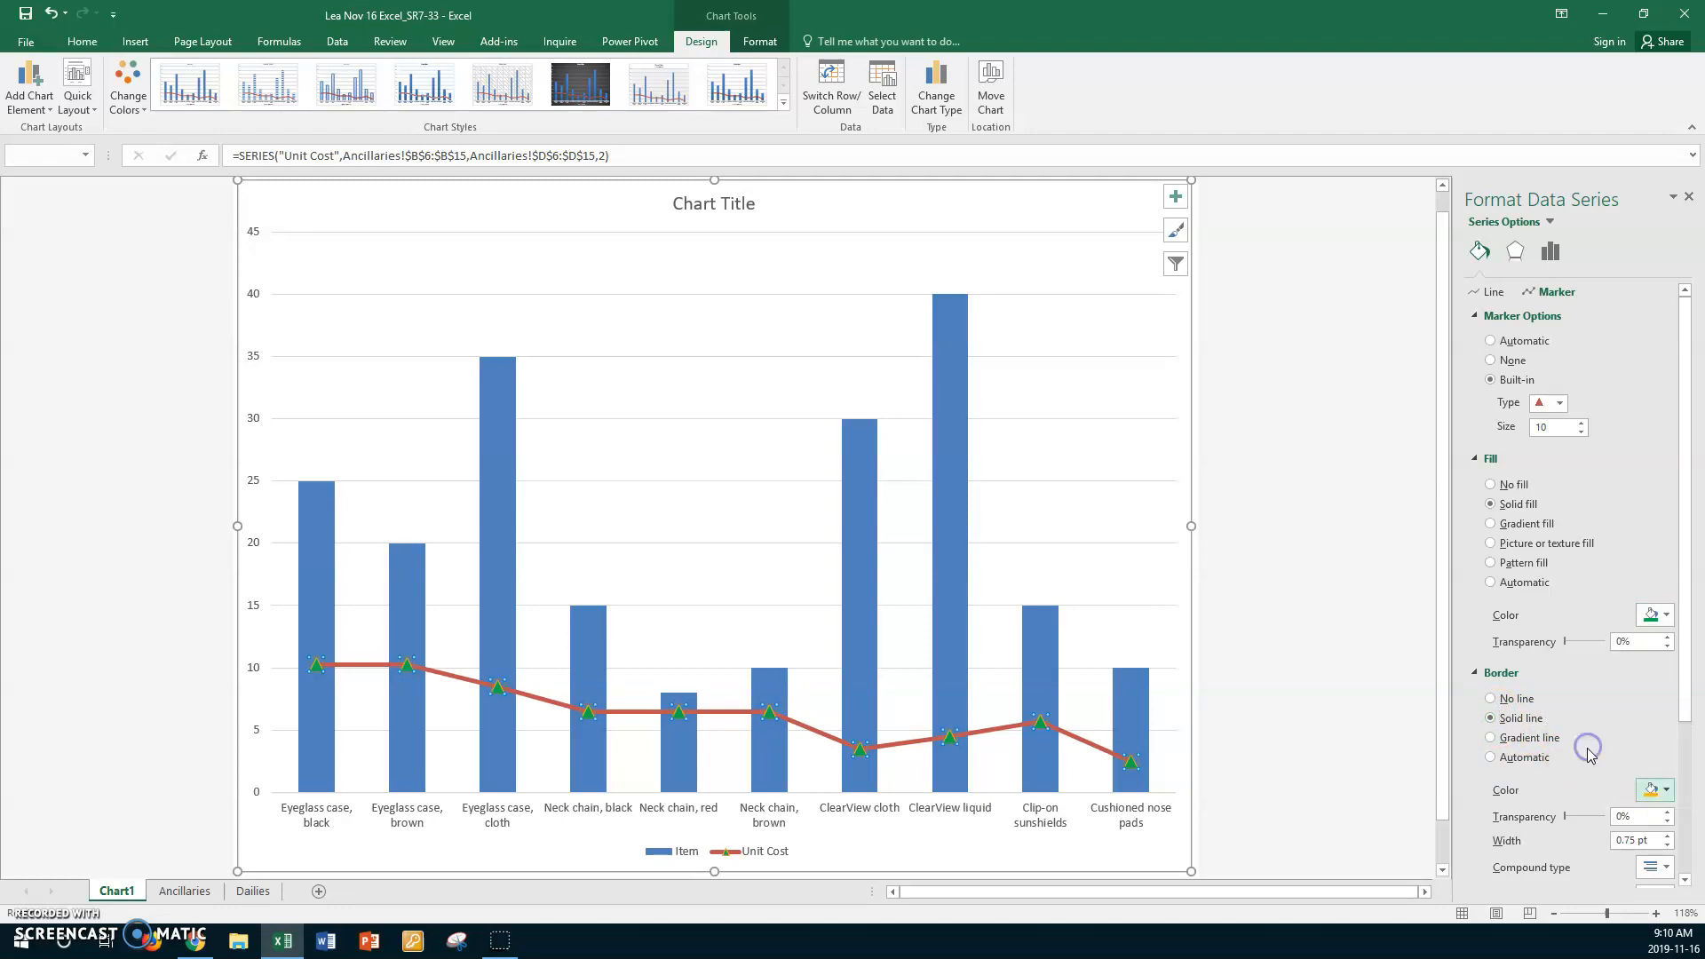
left_click(1669, 836)
left_click(1669, 837)
left_click(1669, 837)
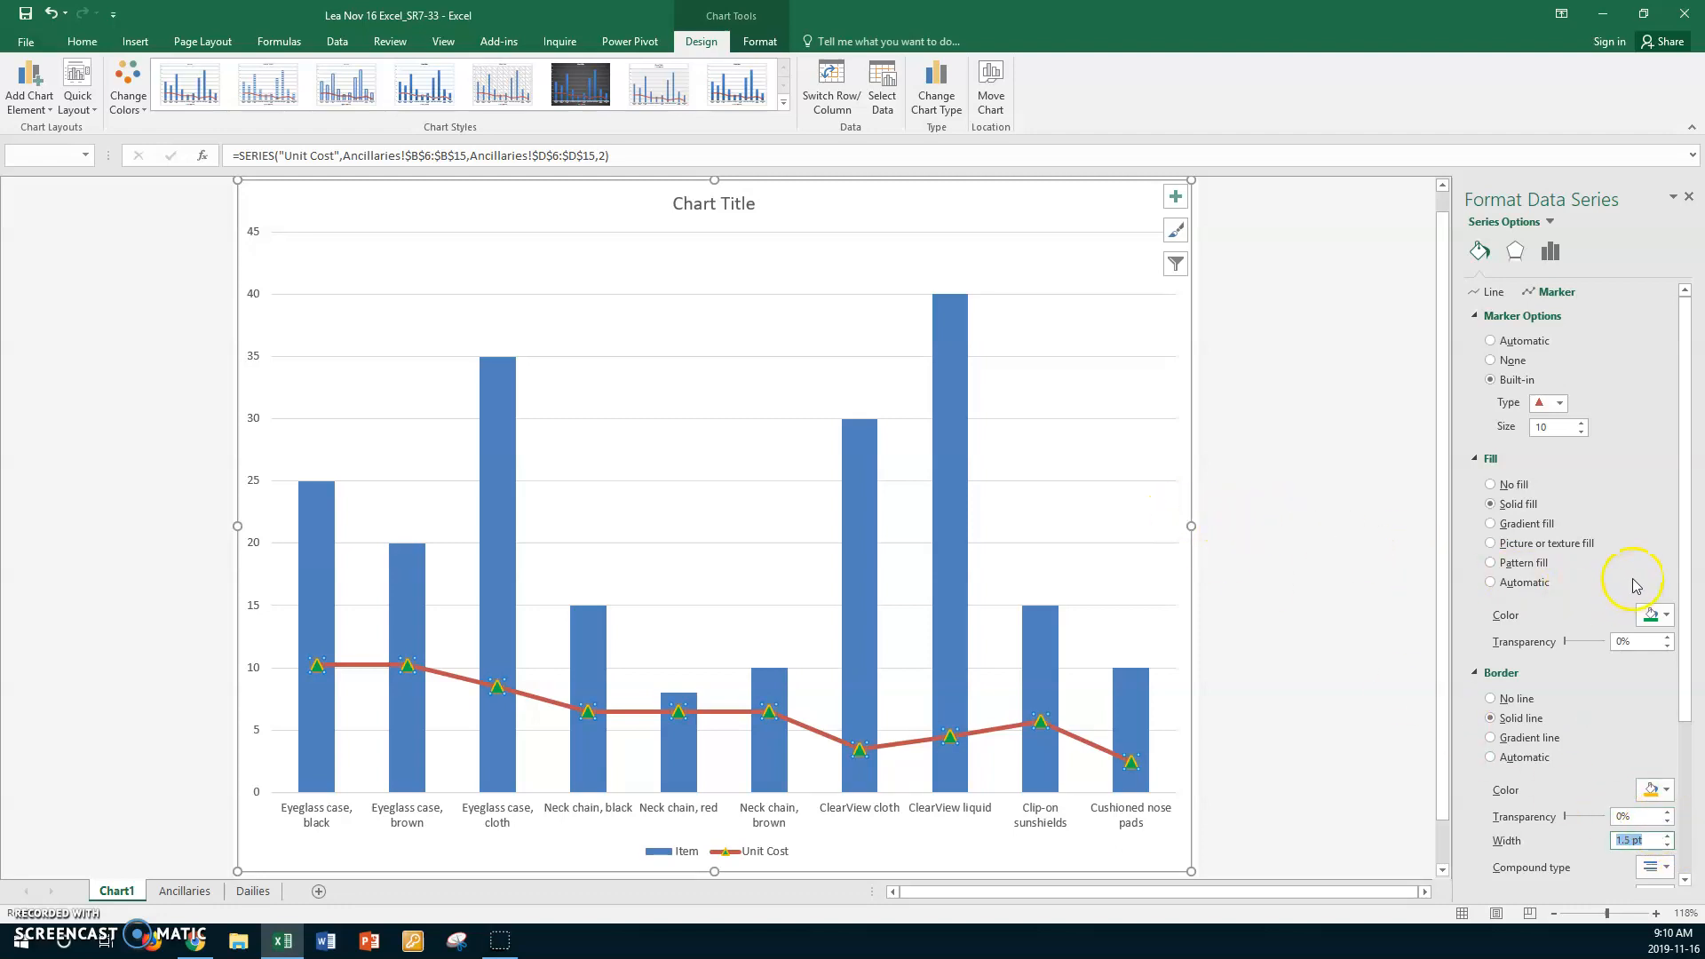
scroll(1686, 560, "down", 4)
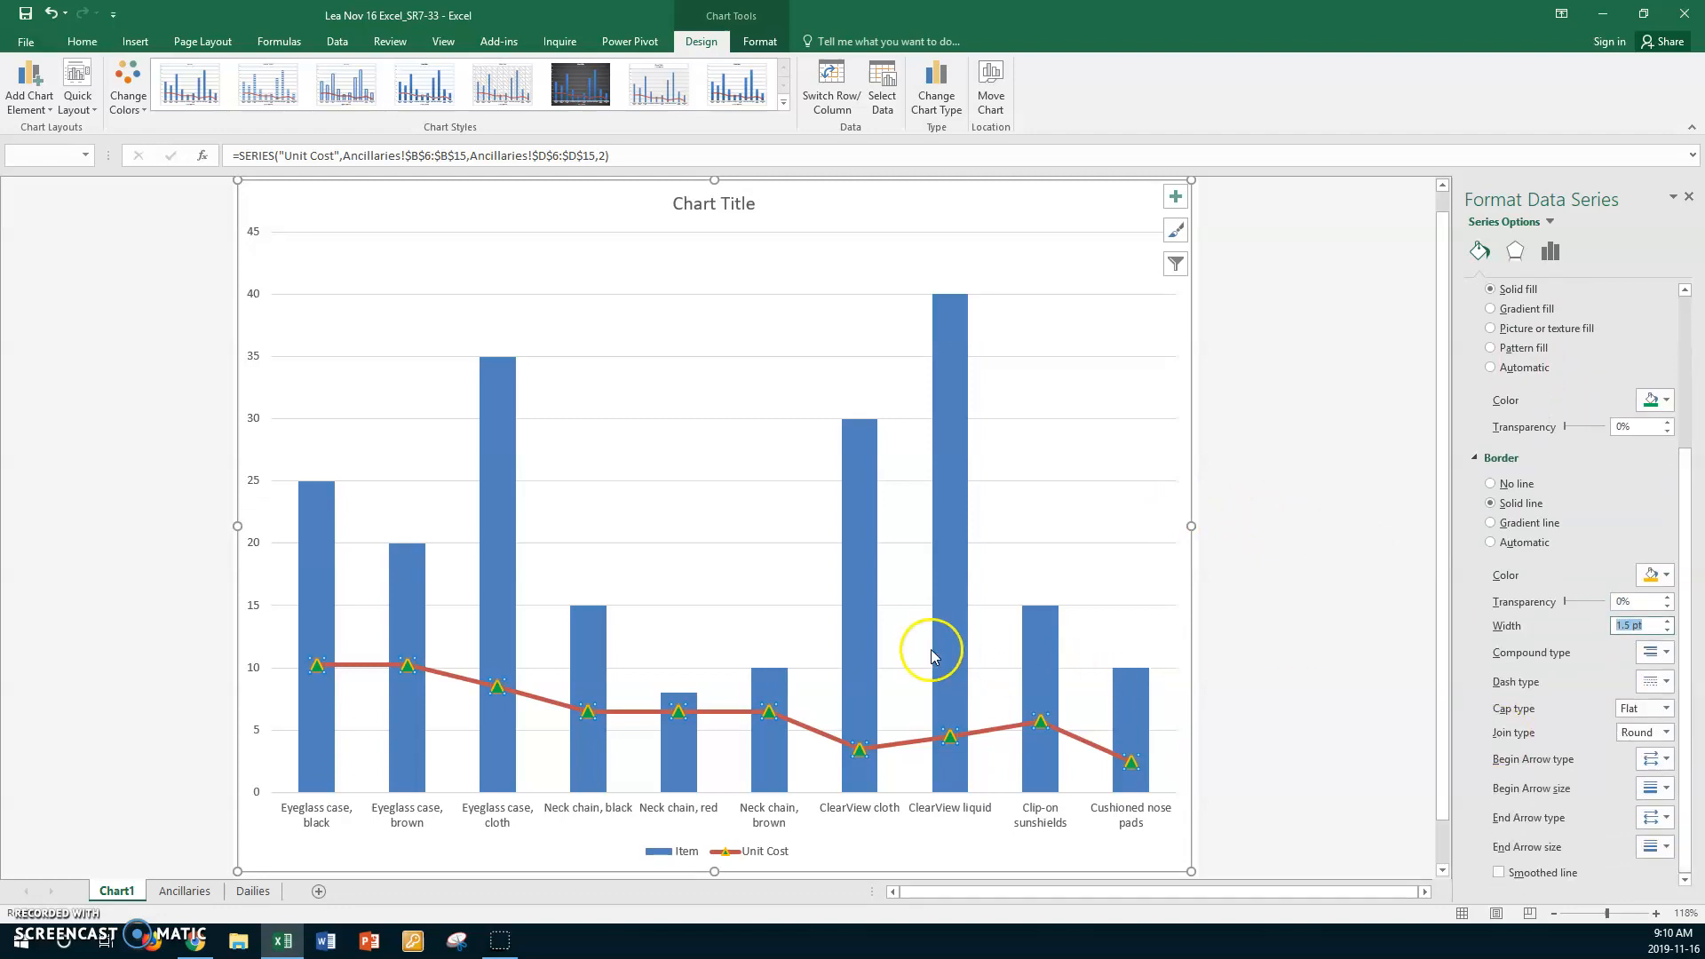
left_click(799, 581)
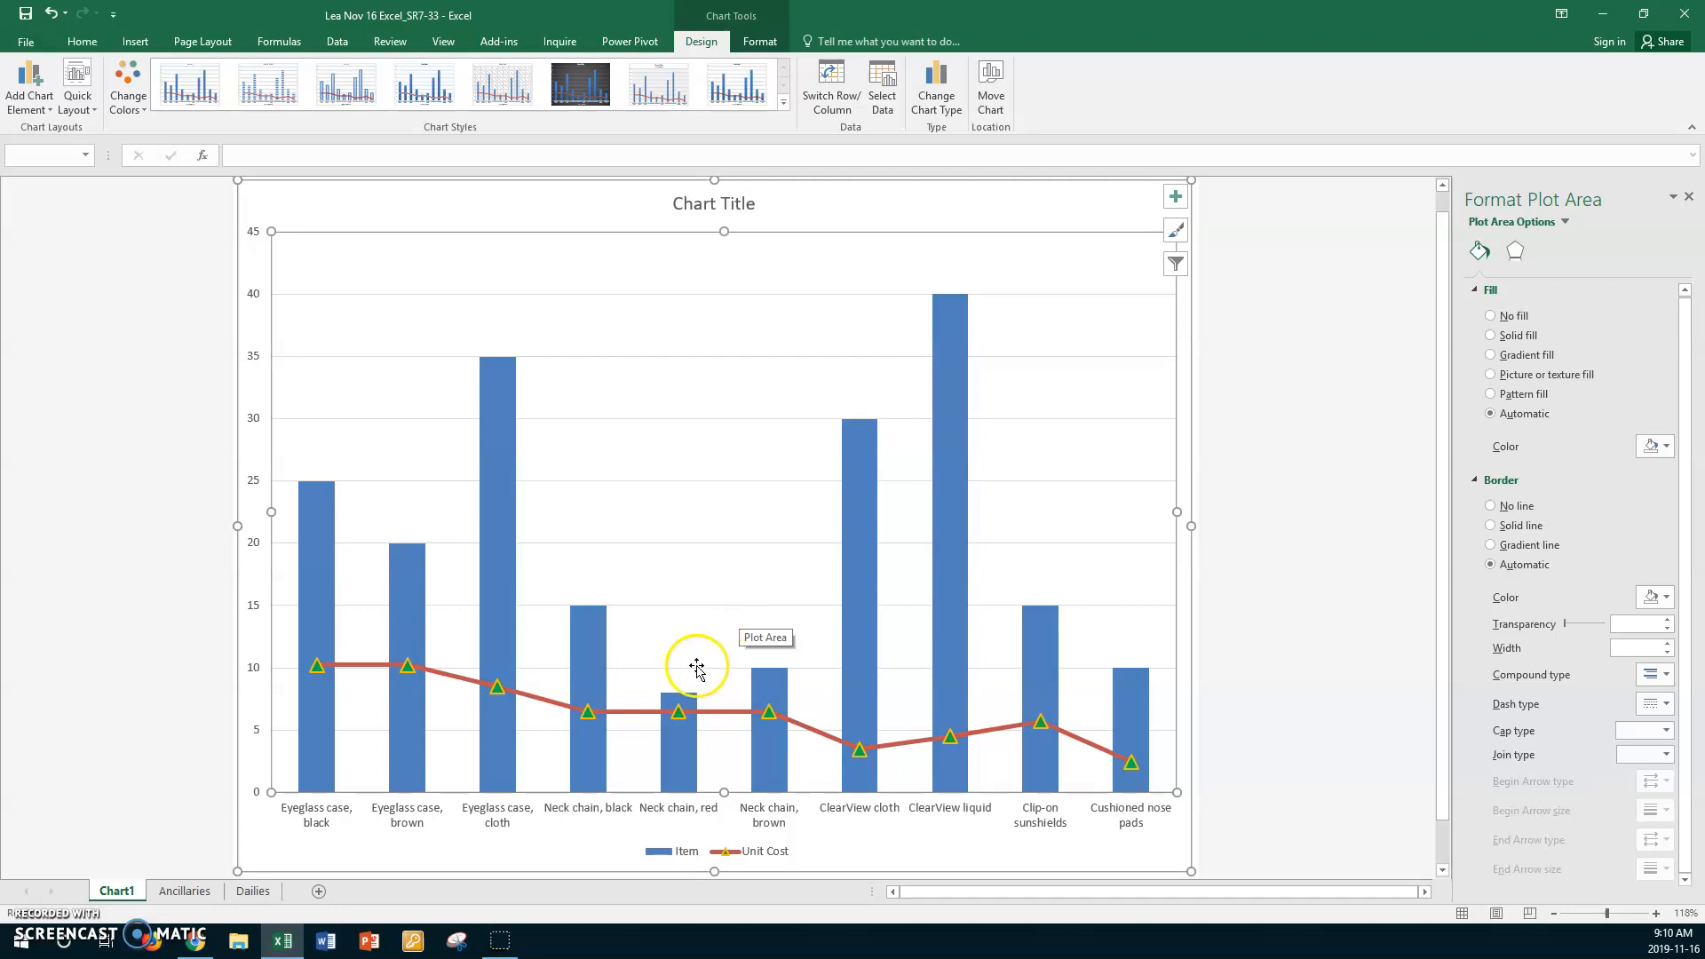
- Apply the Inside Right inner shadow preset to the Unit Cost series
left_click(710, 713)
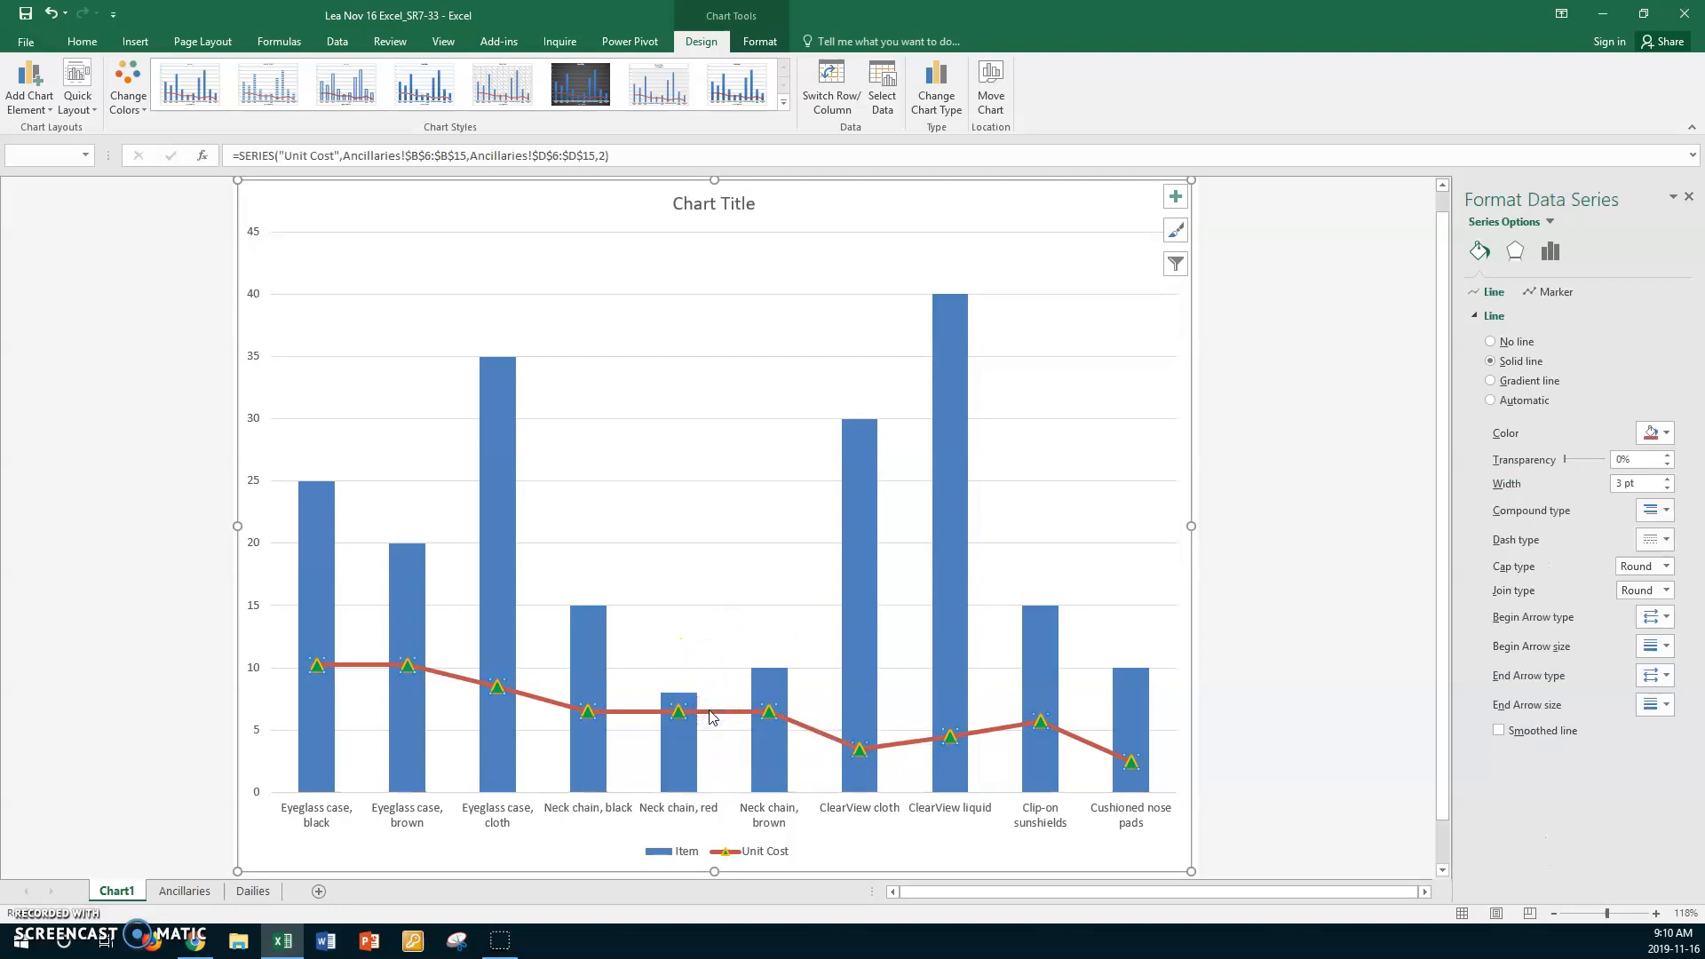
left_click(1516, 252)
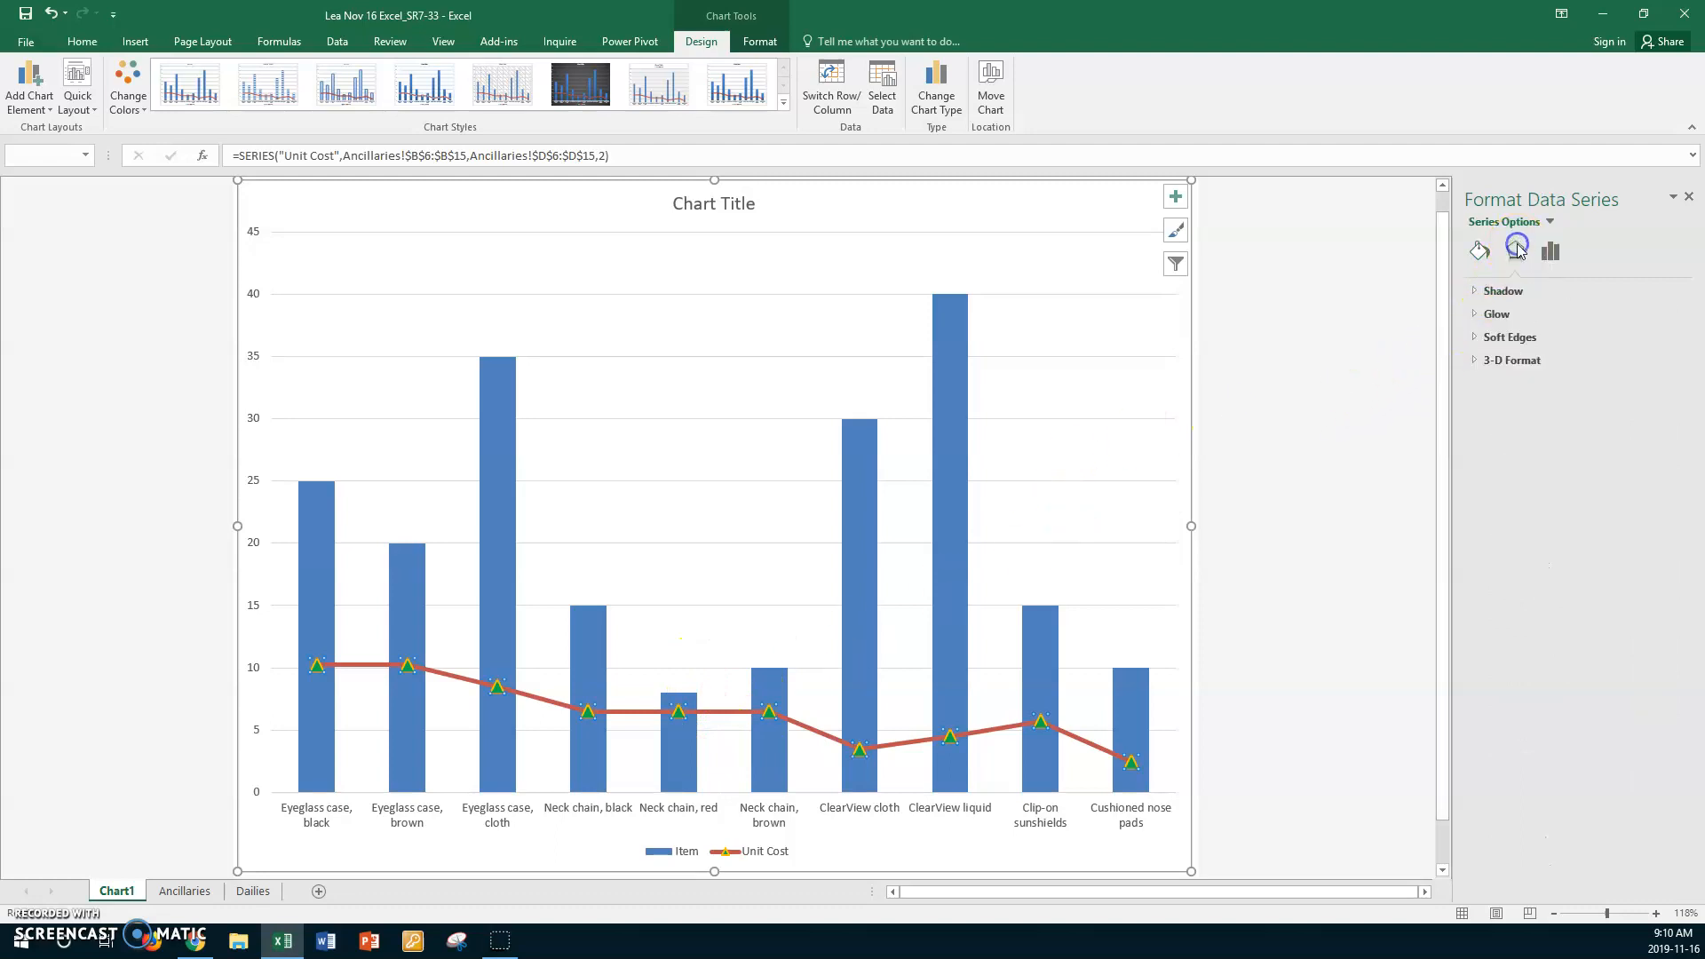
left_click(1478, 292)
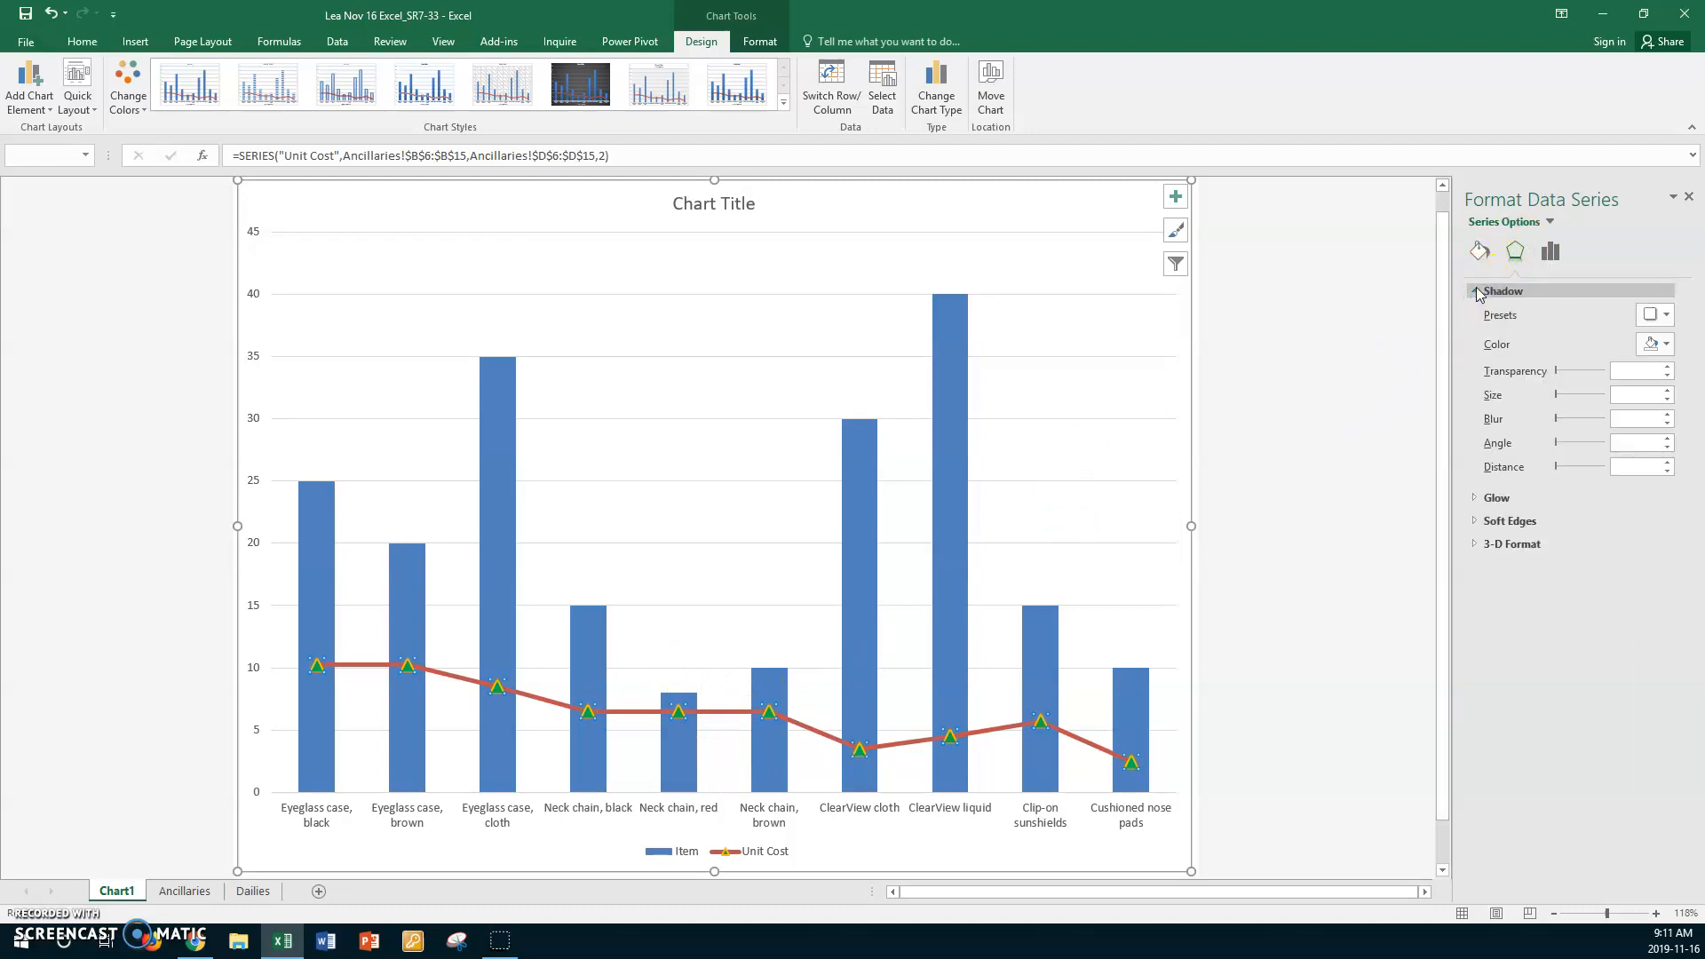
left_click(1666, 315)
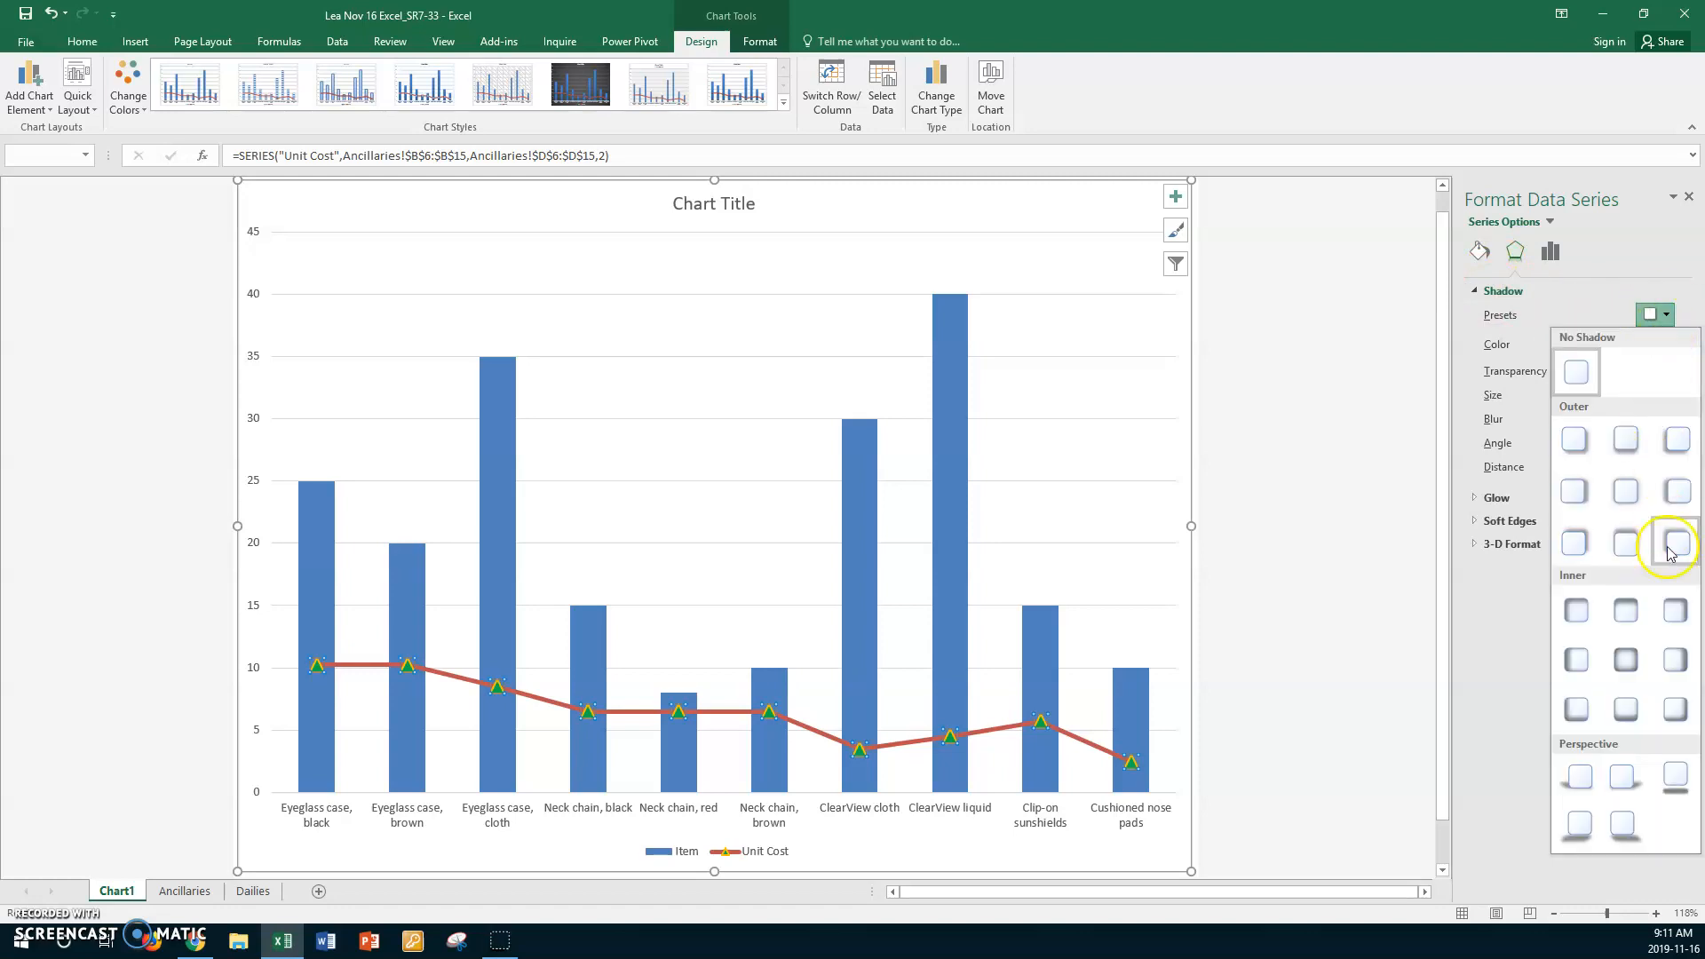
left_click(1677, 662)
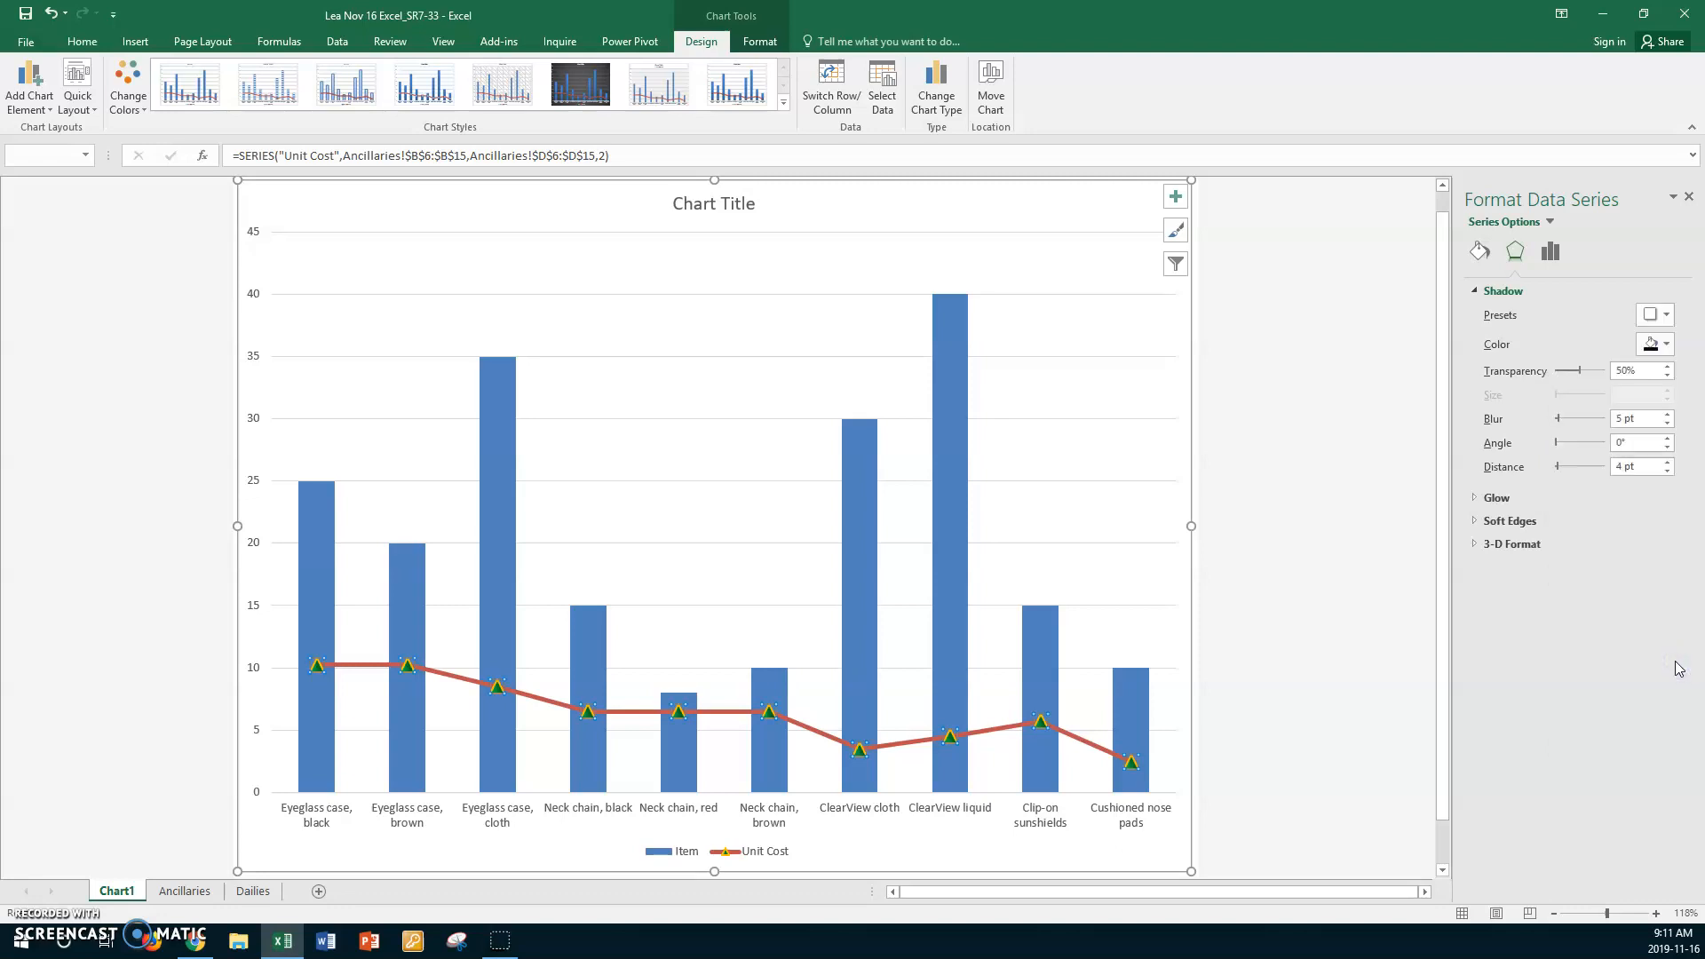
- Set the shadow color of the Cushioned nose pads data point on the Unit Cost line to orange
left_click(1074, 737)
left_click(1480, 251)
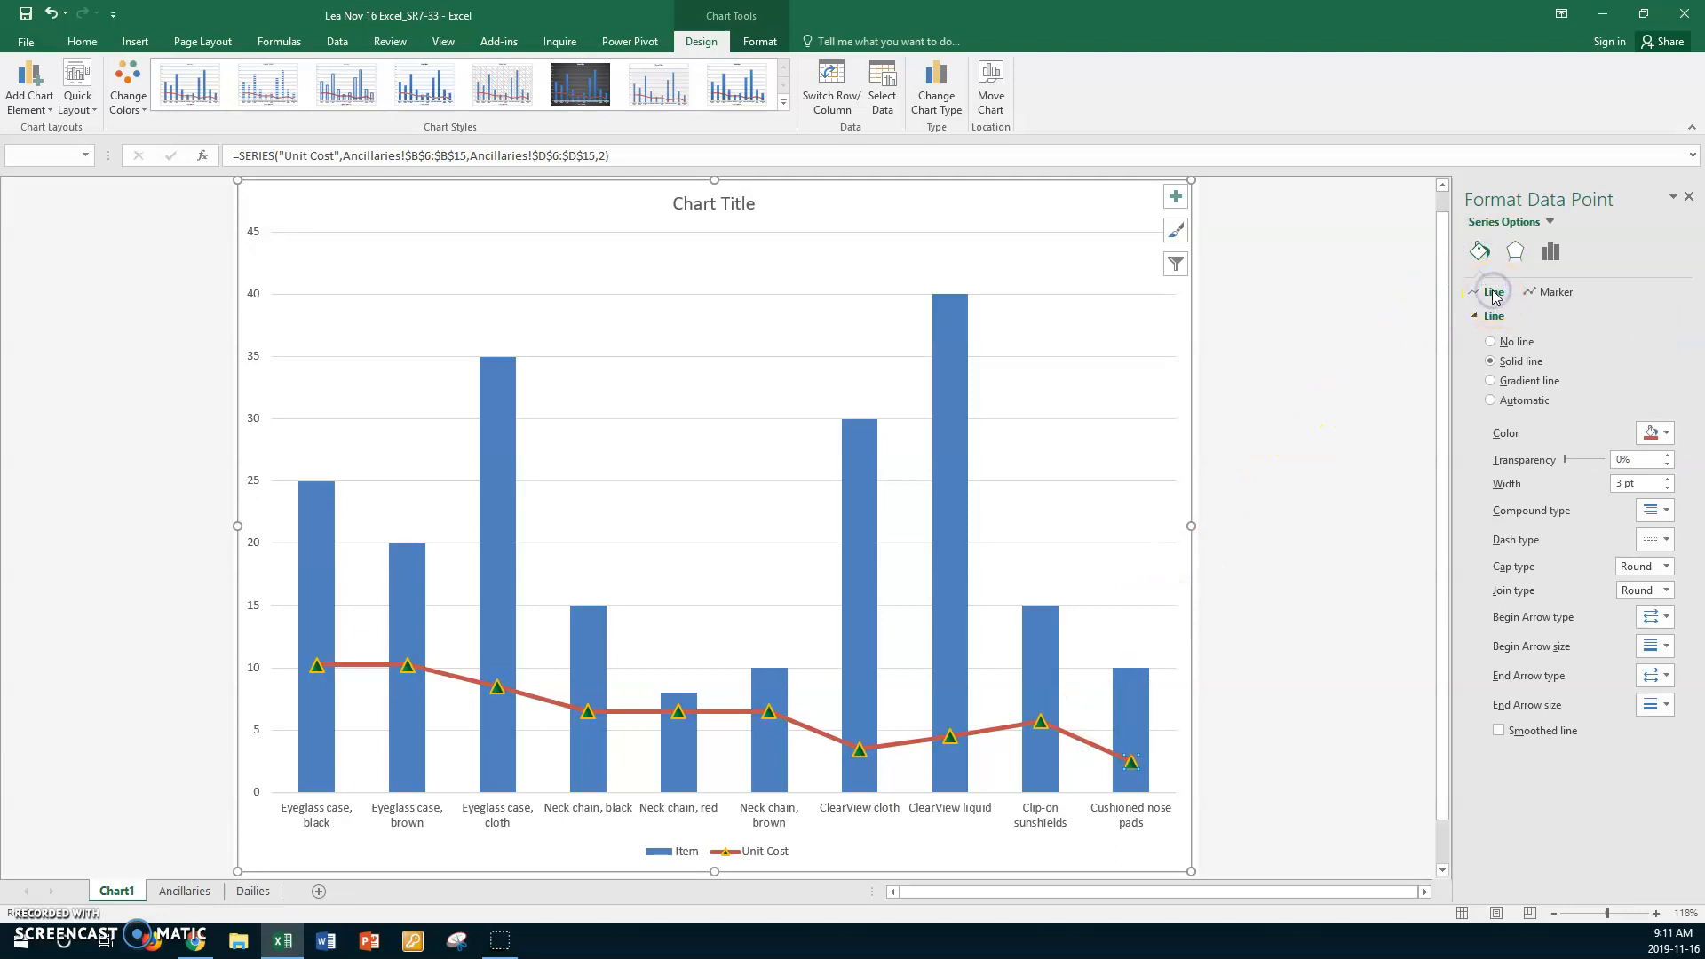
left_click(1515, 251)
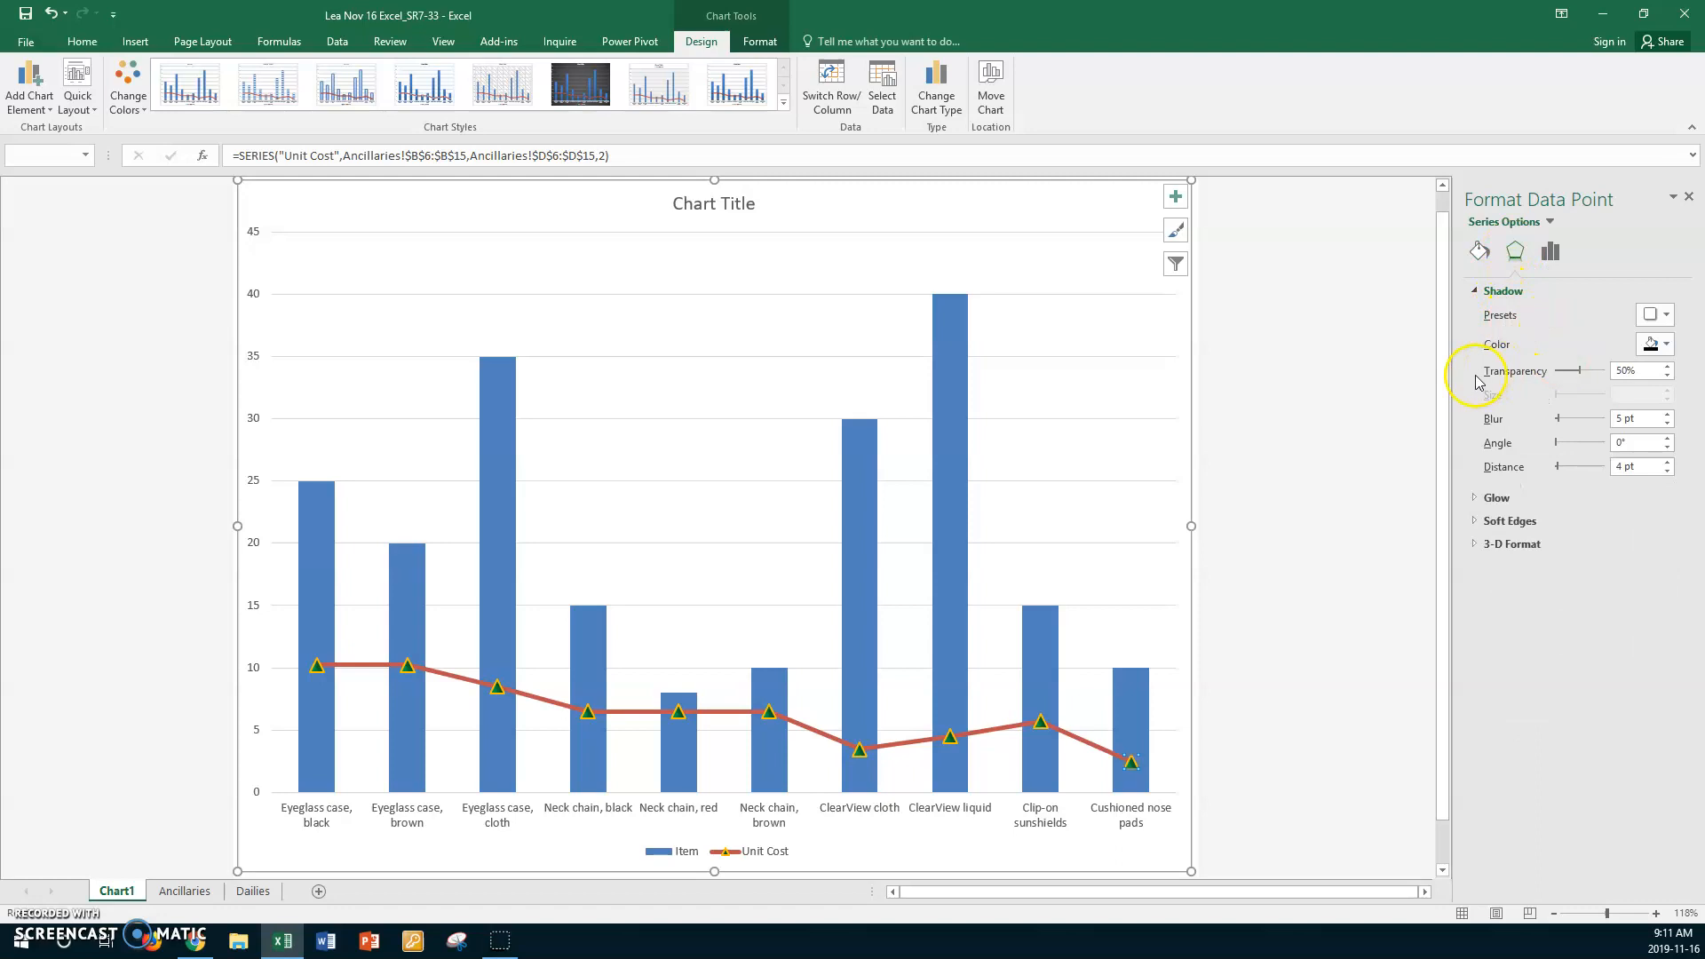
left_click(1669, 348)
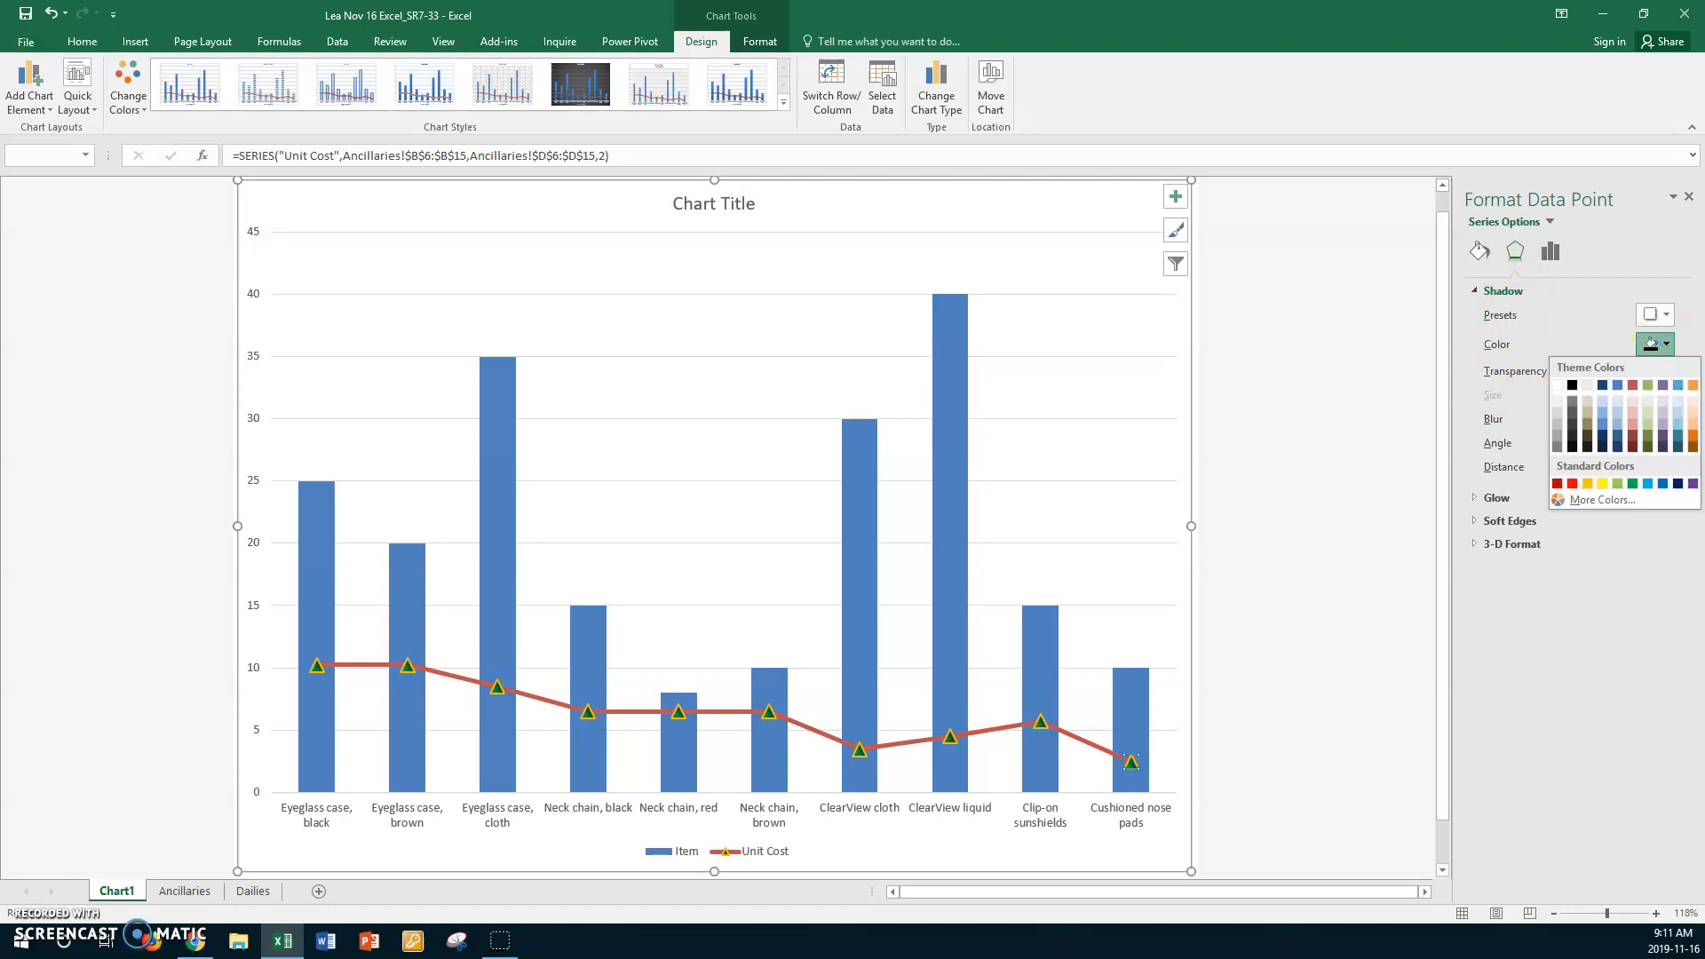
left_click(1690, 385)
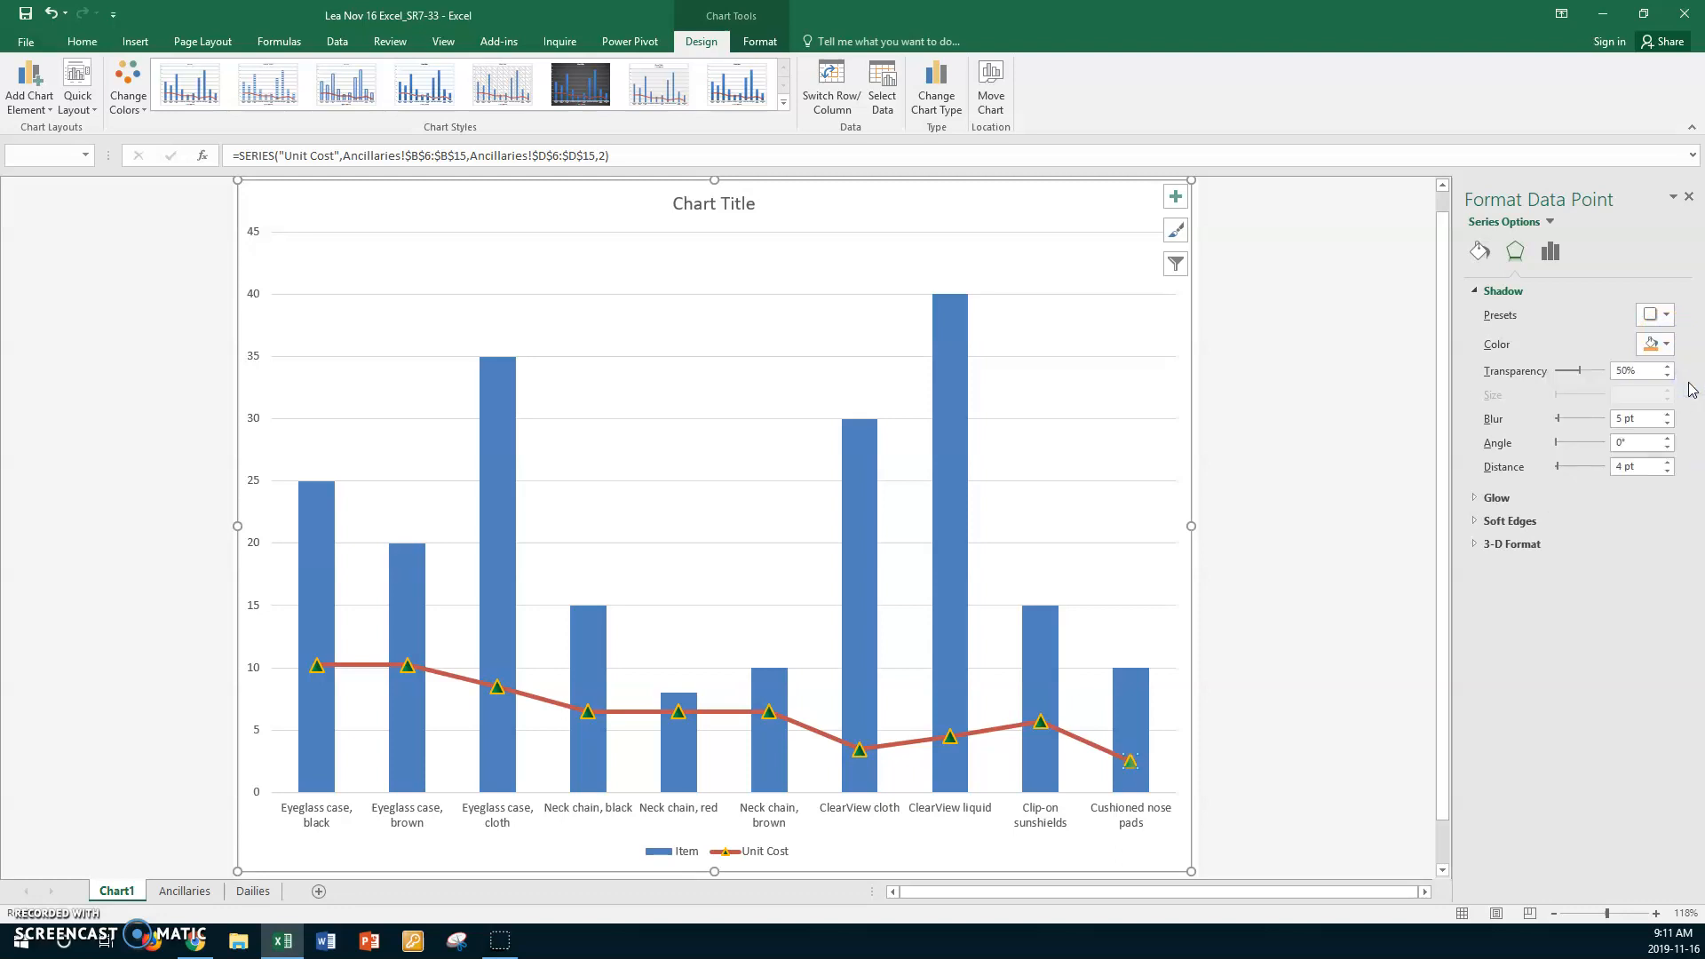
left_click(906, 636)
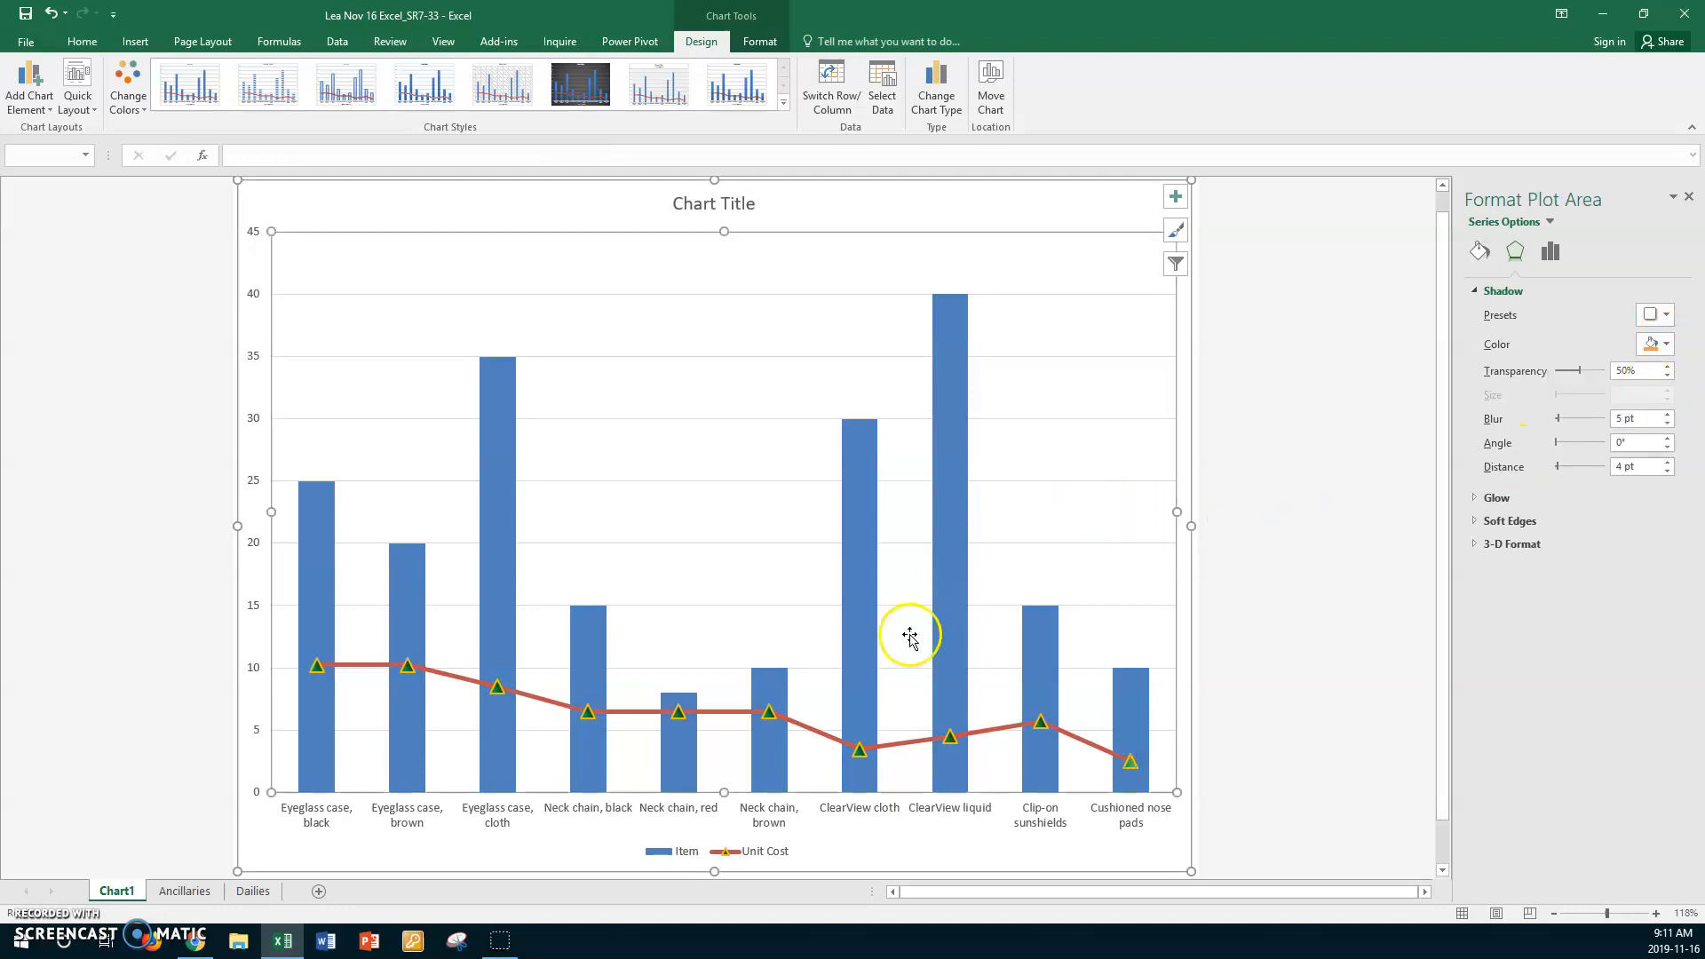
- Set the whole Unit Cost series' shadow color to purple and its shadow distance to 5 pt
left_click(828, 737)
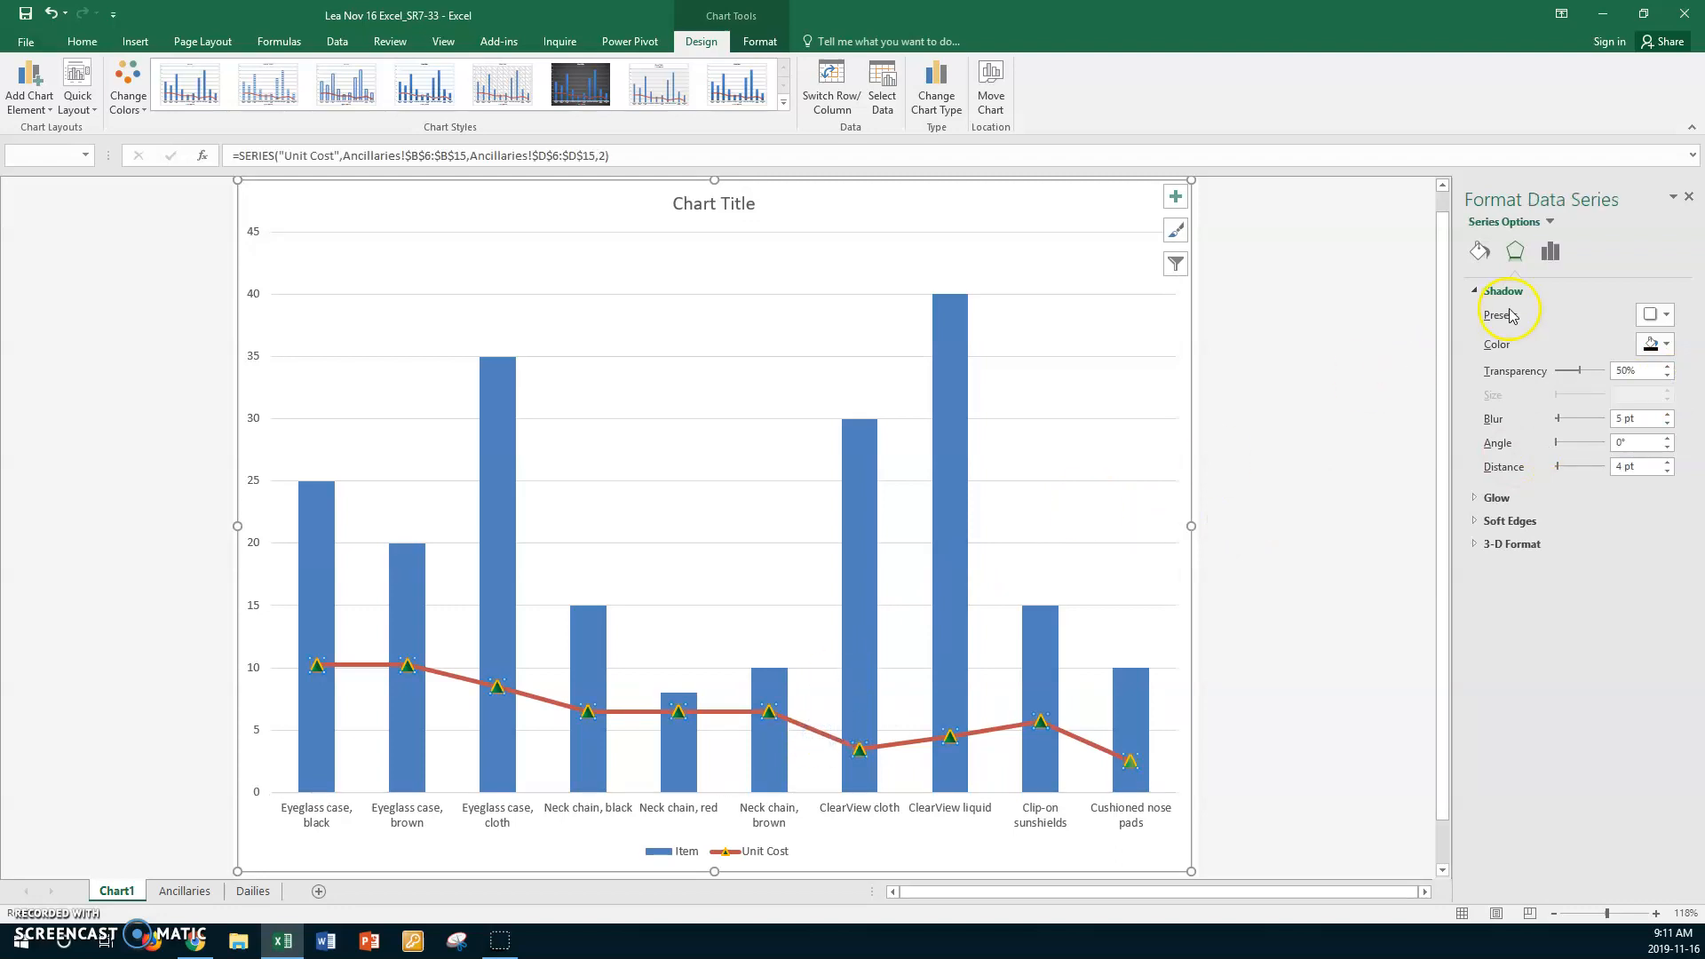
left_click(1667, 346)
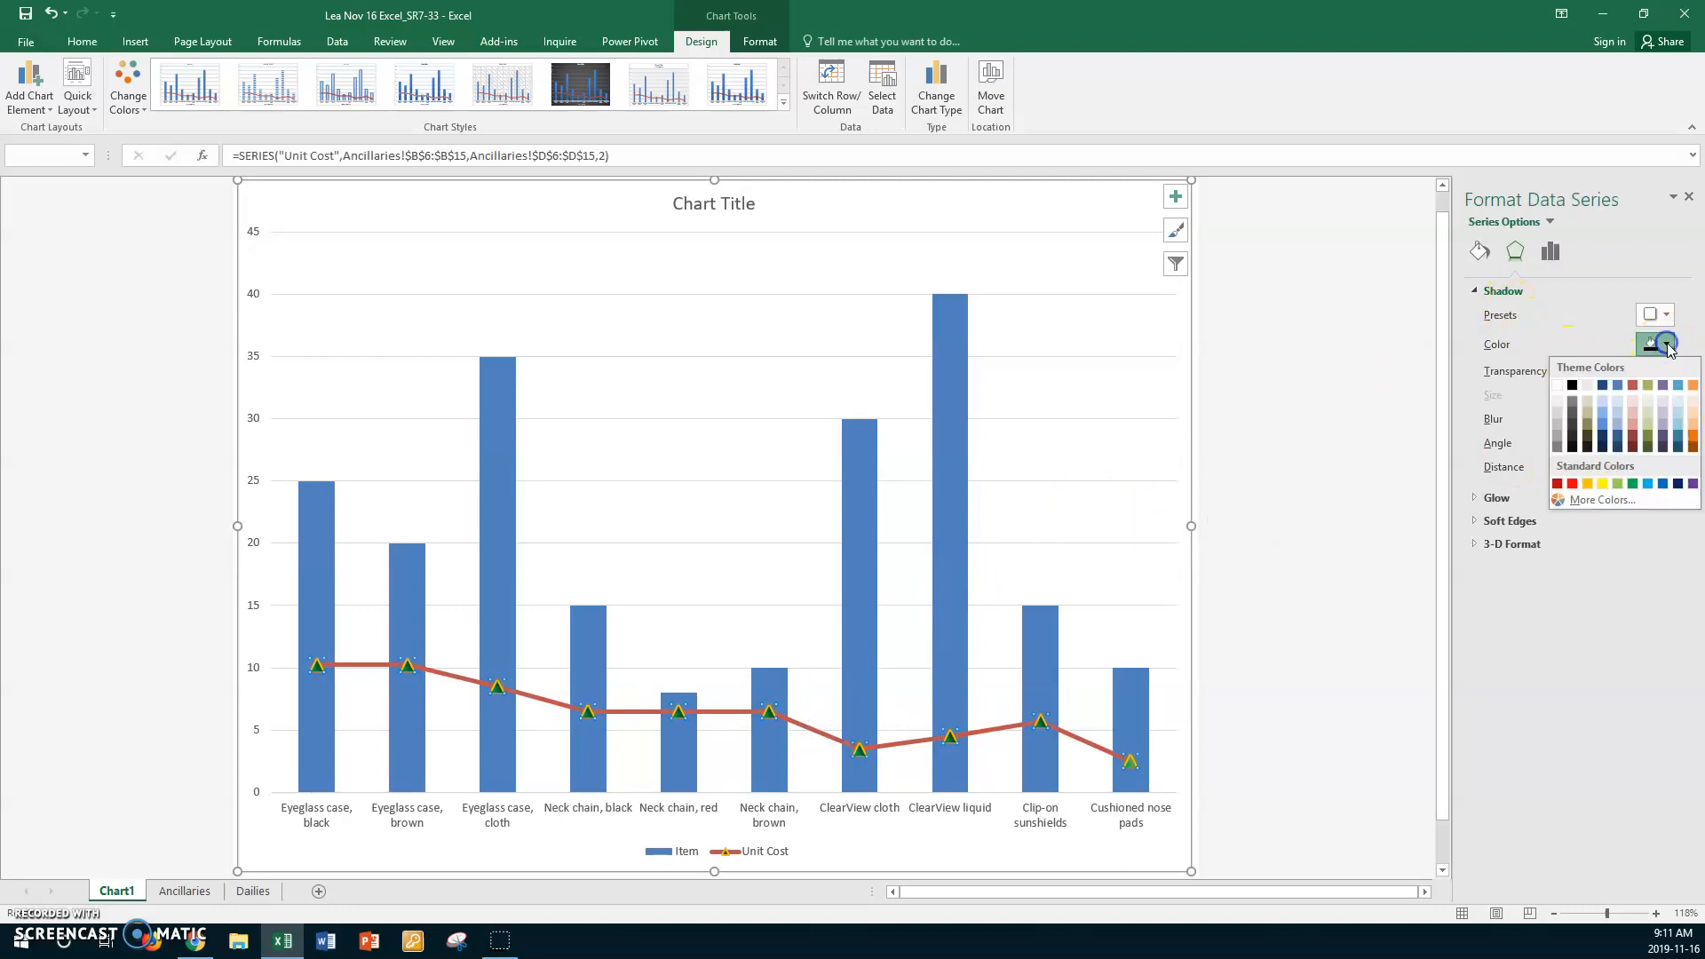
left_click(1693, 484)
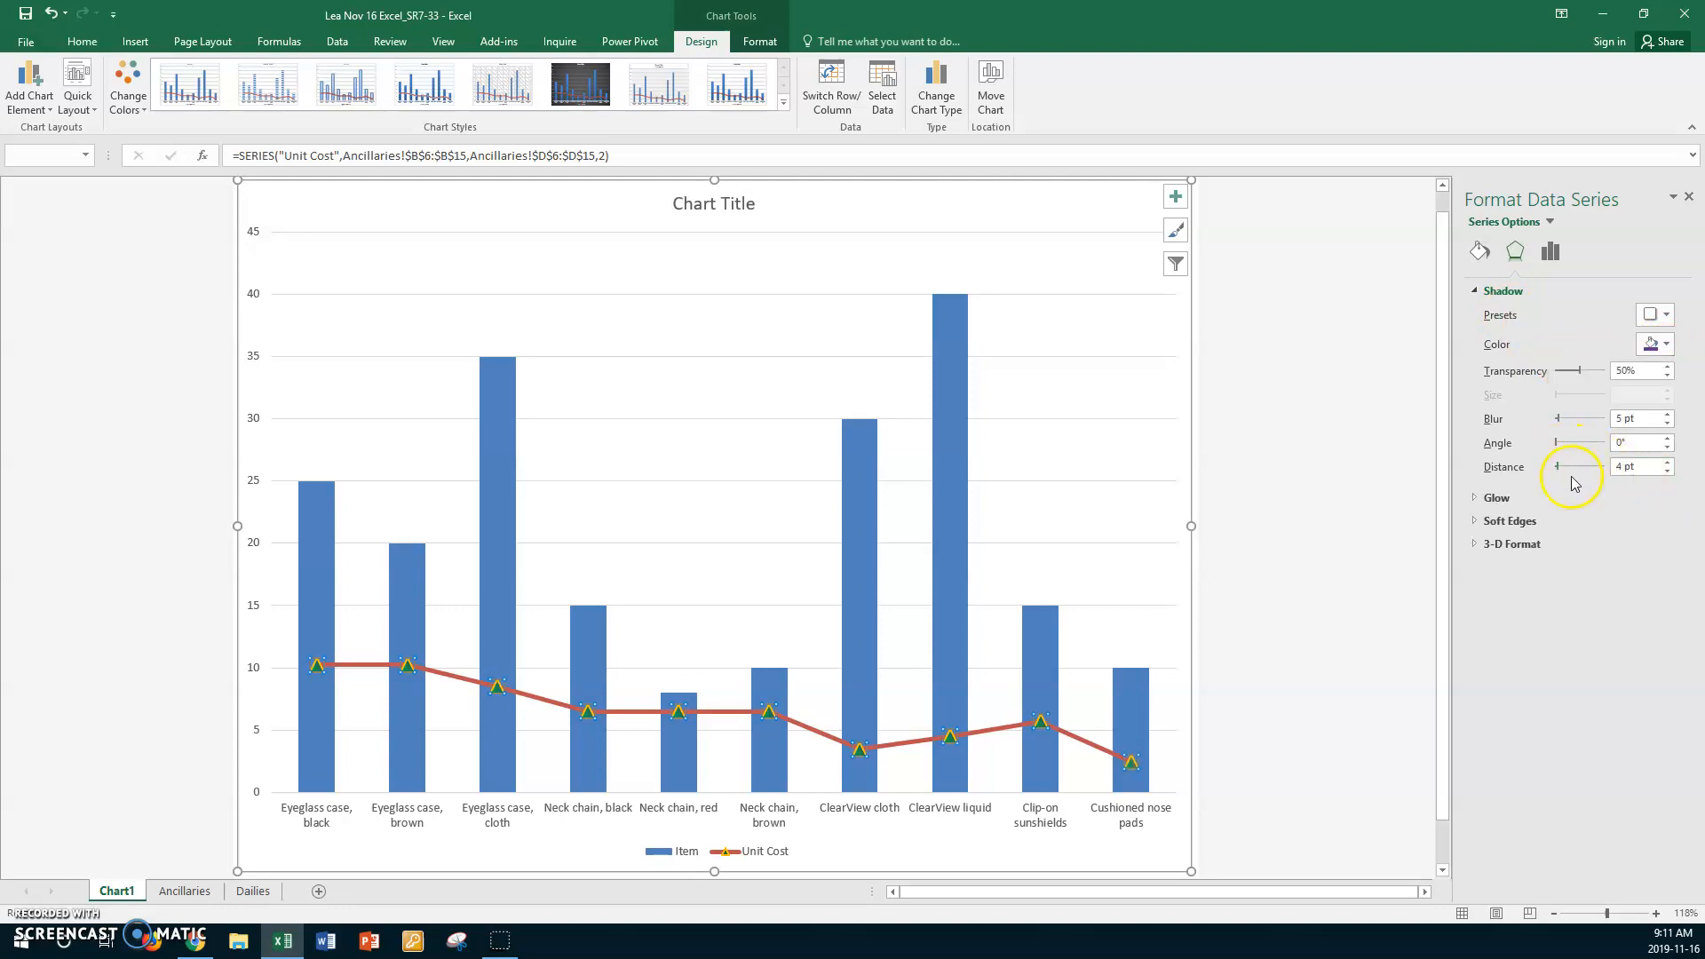
left_click(1667, 461)
- Apply the top-right inner shadow preset to the Item series
left_click(1551, 223)
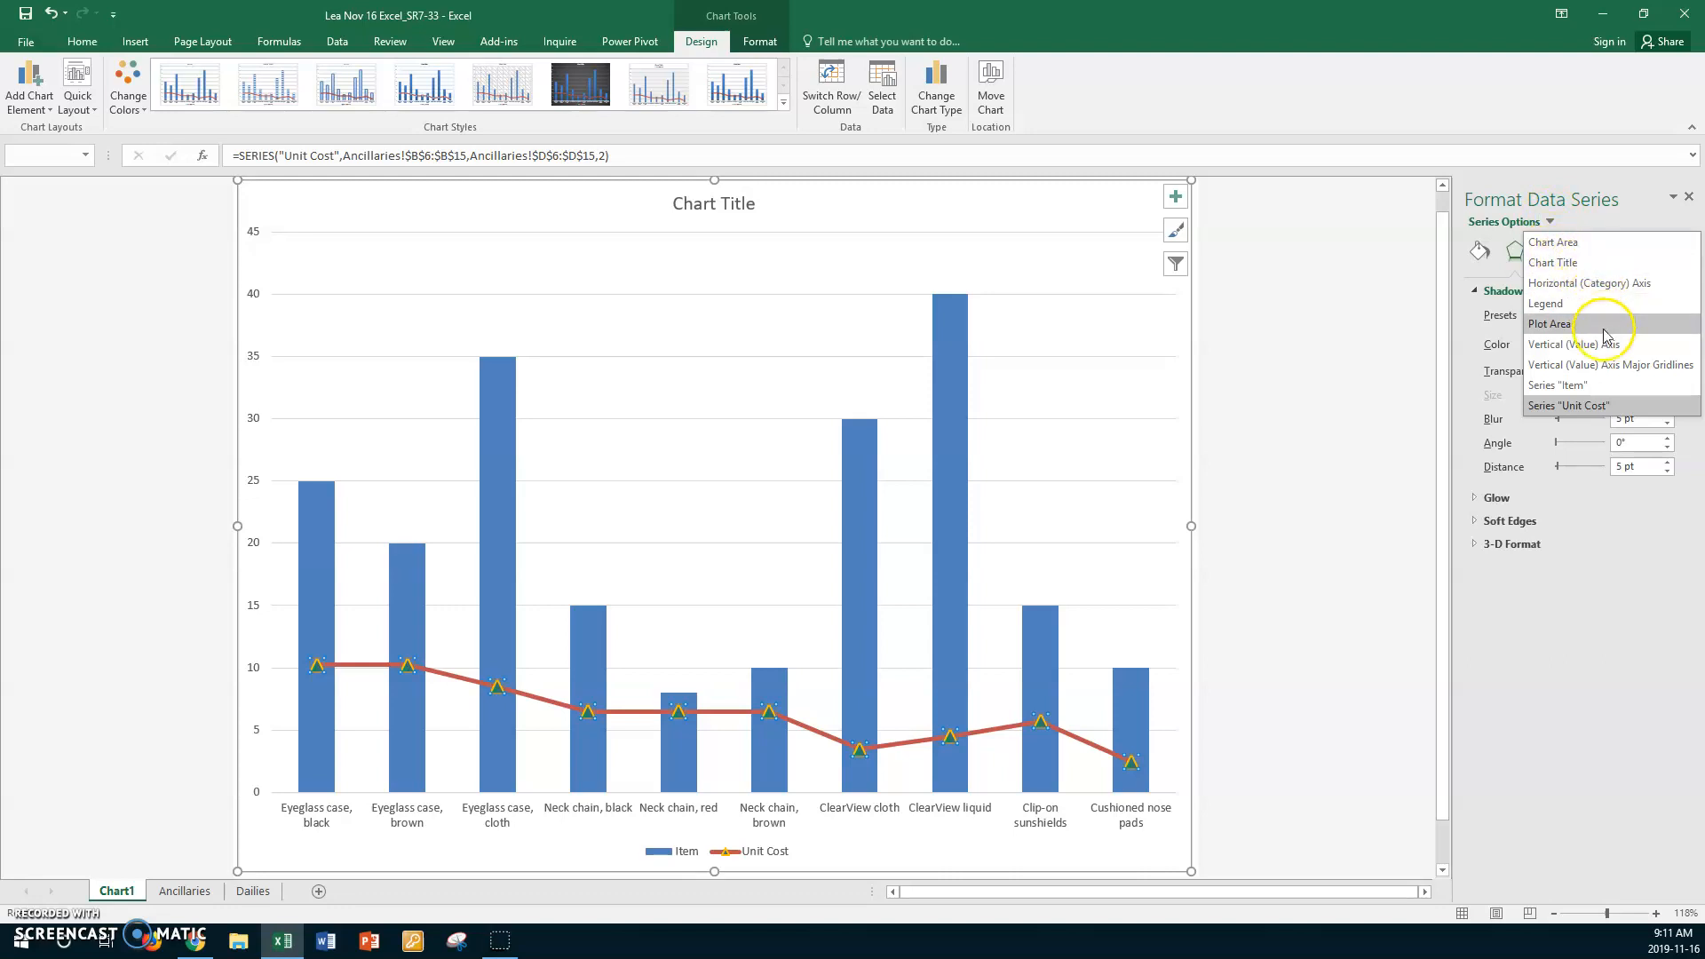
left_click(1544, 388)
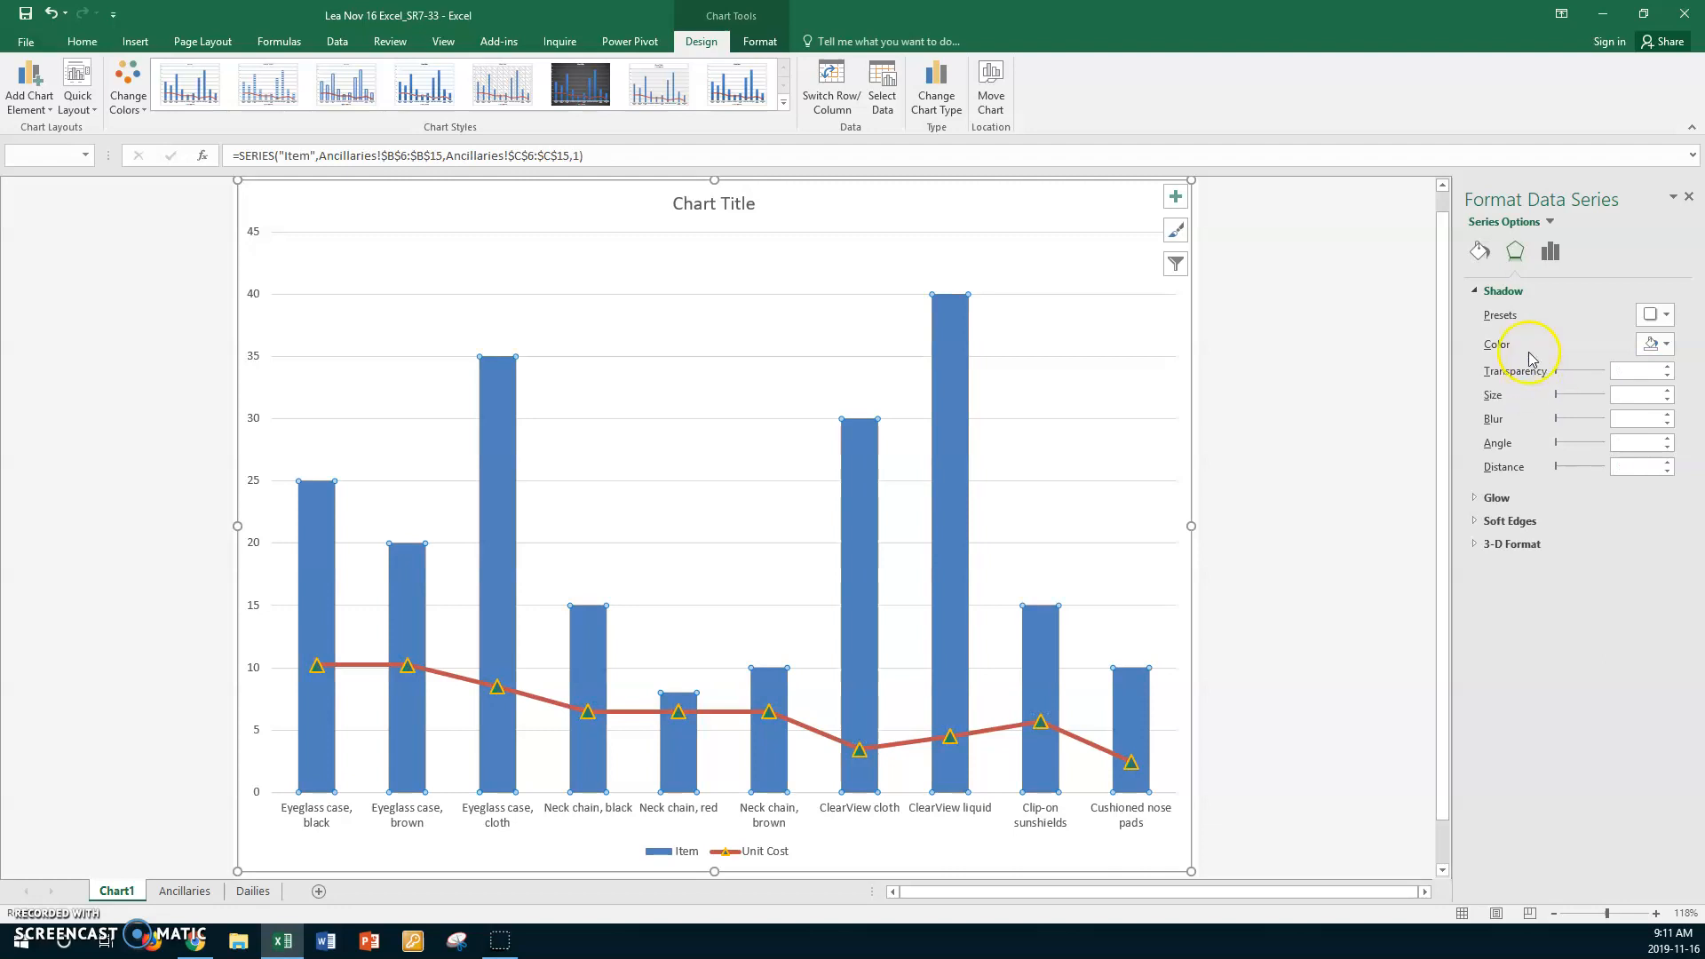
left_click(1668, 316)
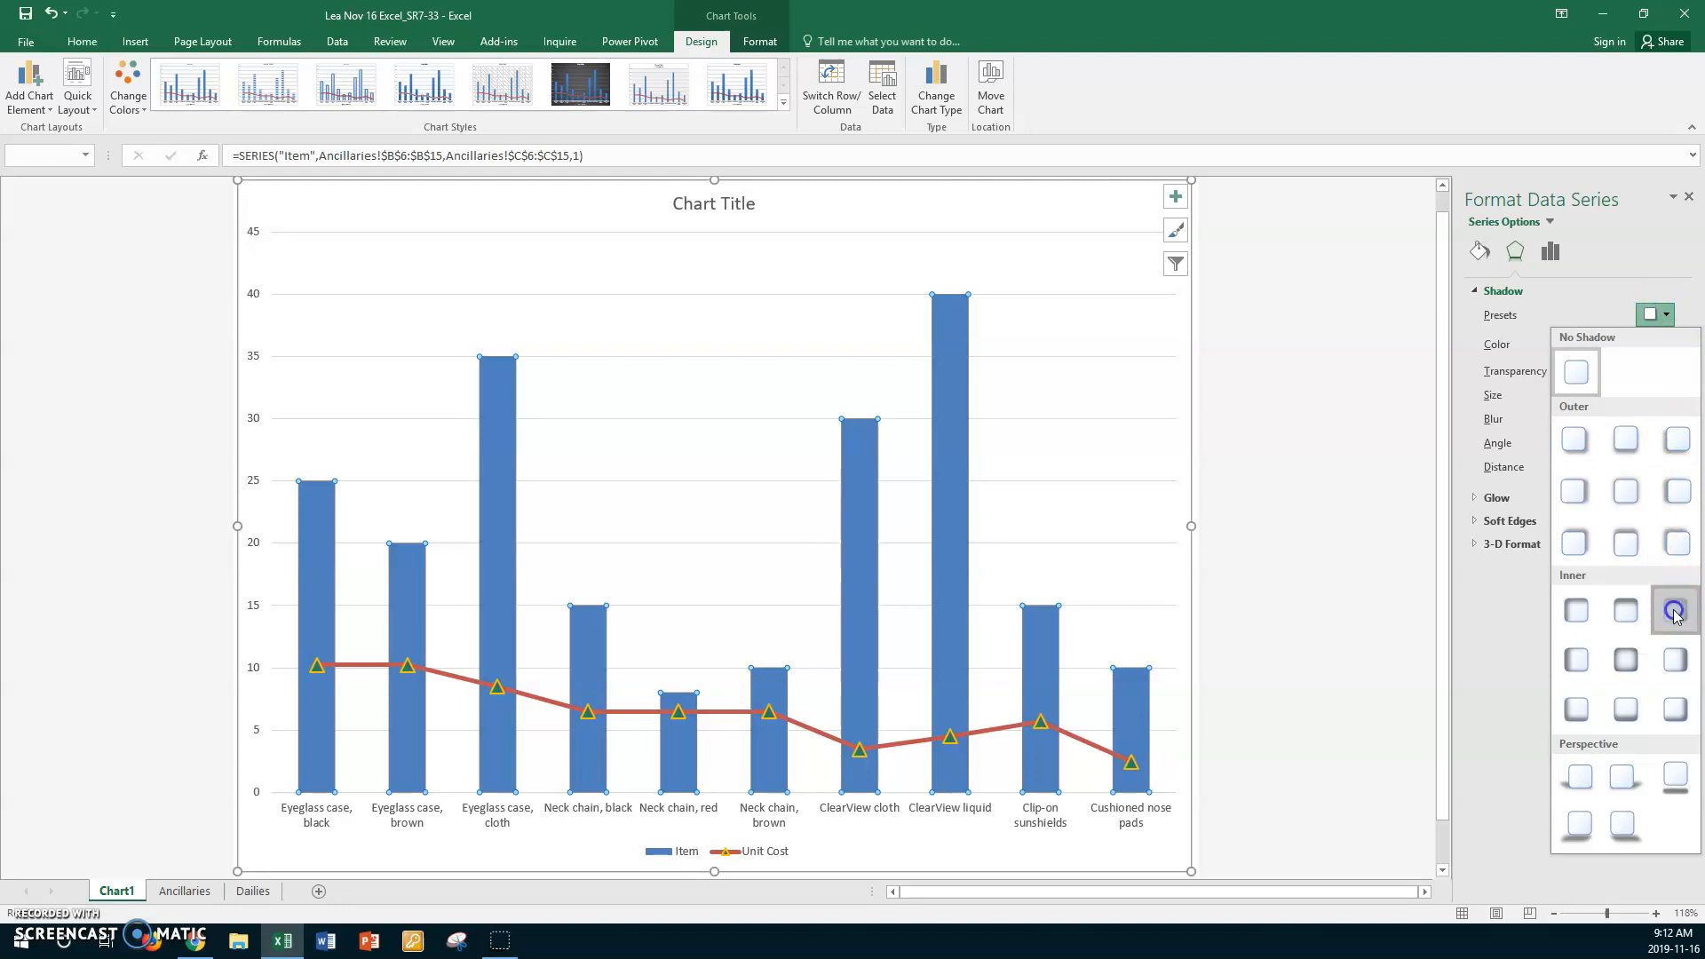
left_click(1676, 613)
- Try an olive green shadow color on the Item series and undo it
left_click(1668, 346)
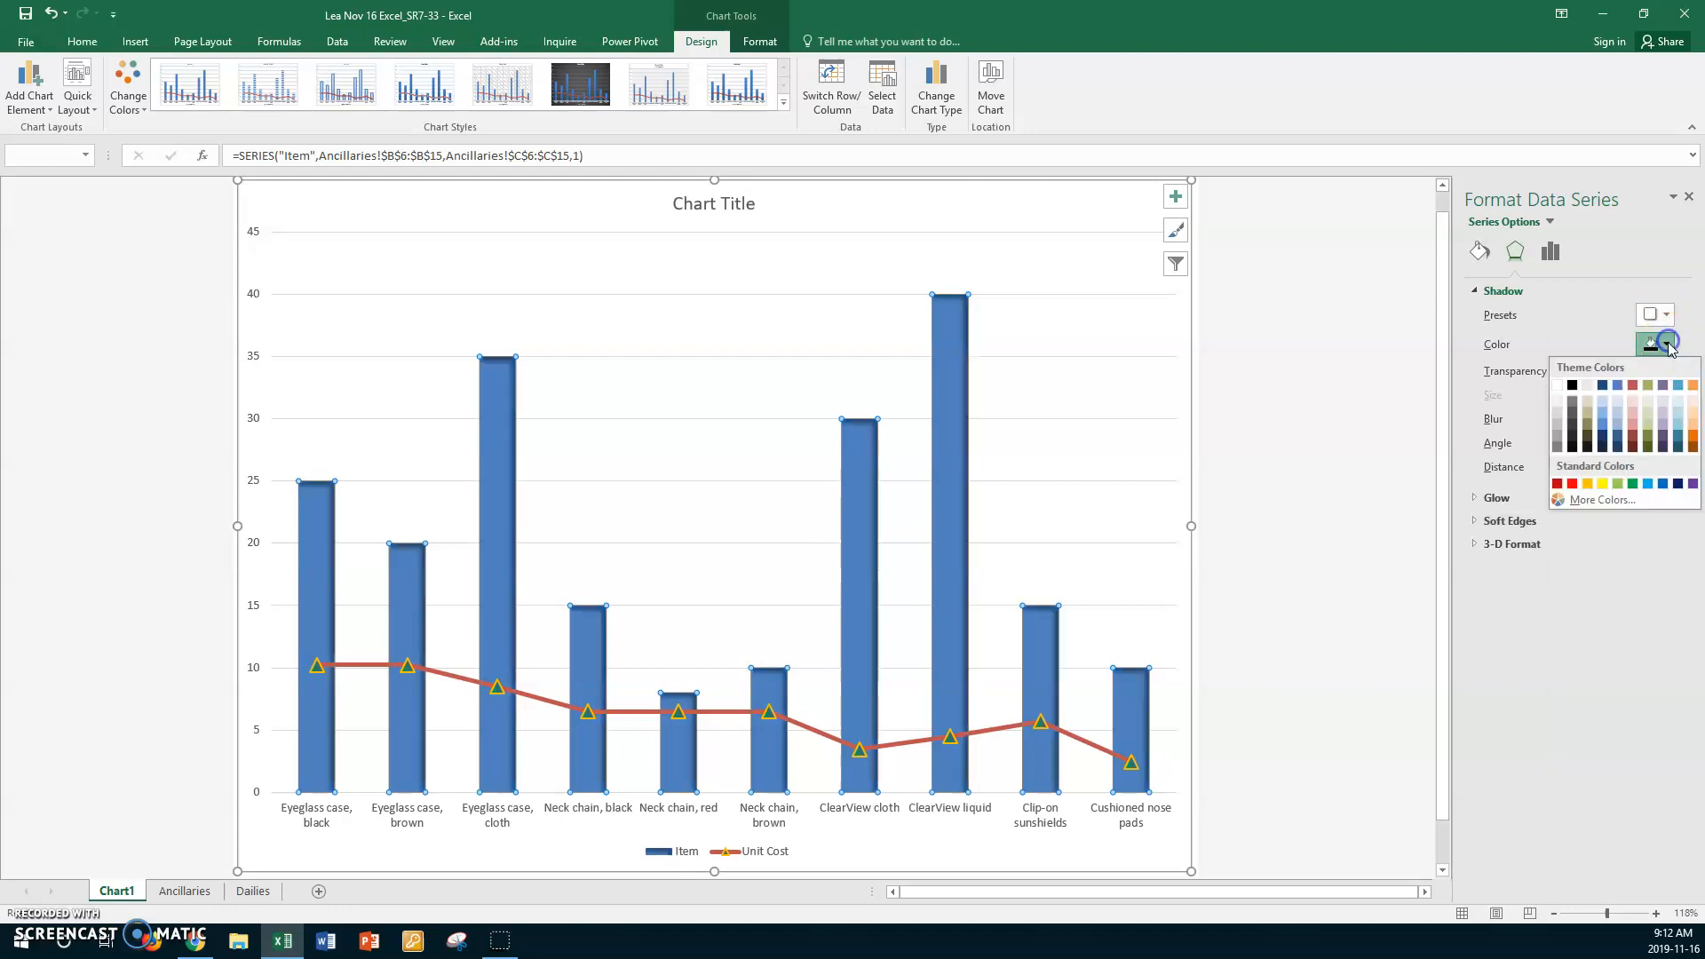
left_click(1650, 384)
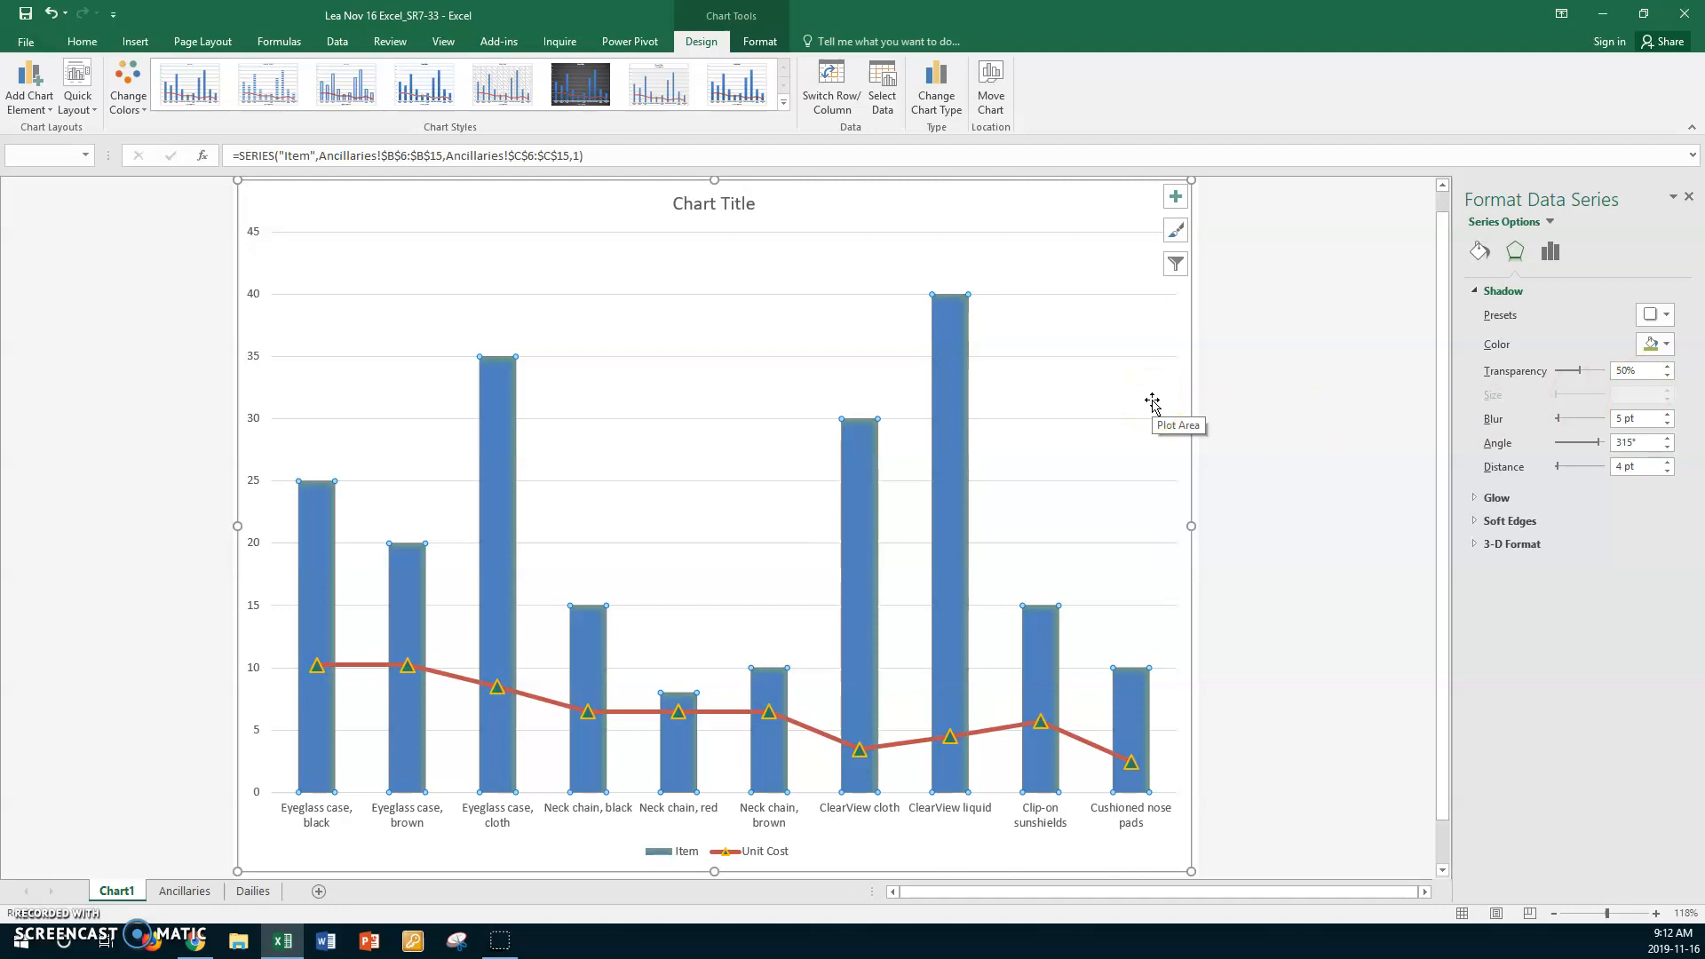
key("ctrl+z")
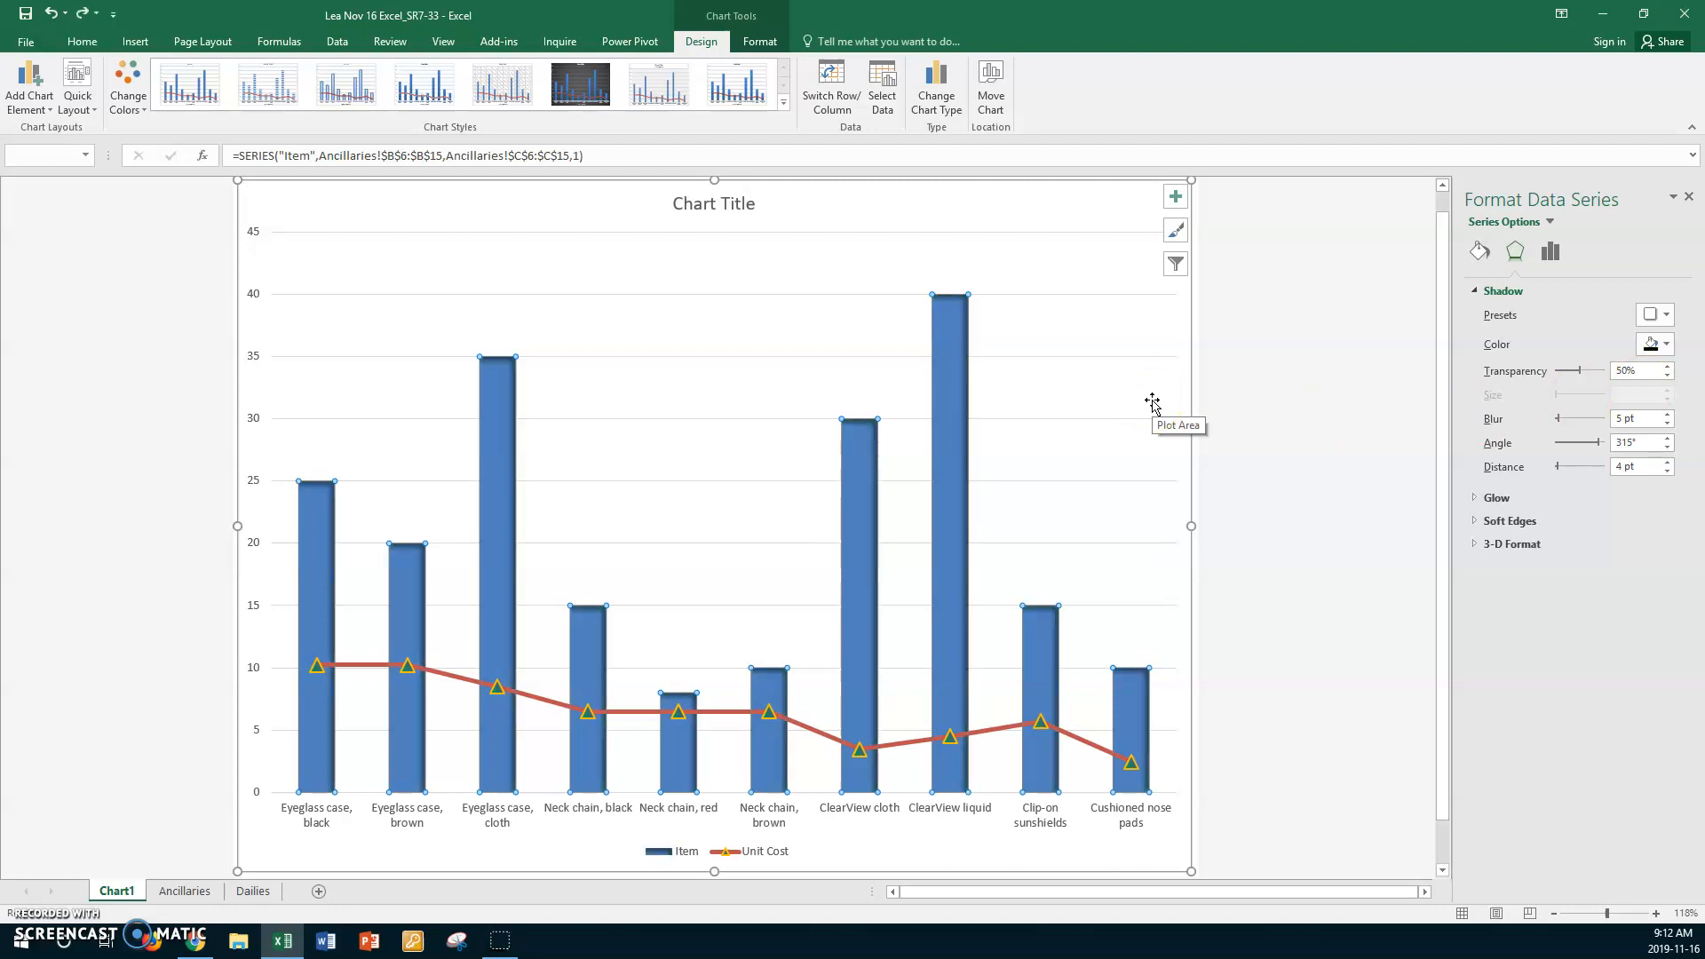
- Apply the upper-right perspective shadow preset to the Neck chain, brown data point on the Unit Cost line
left_click(727, 716)
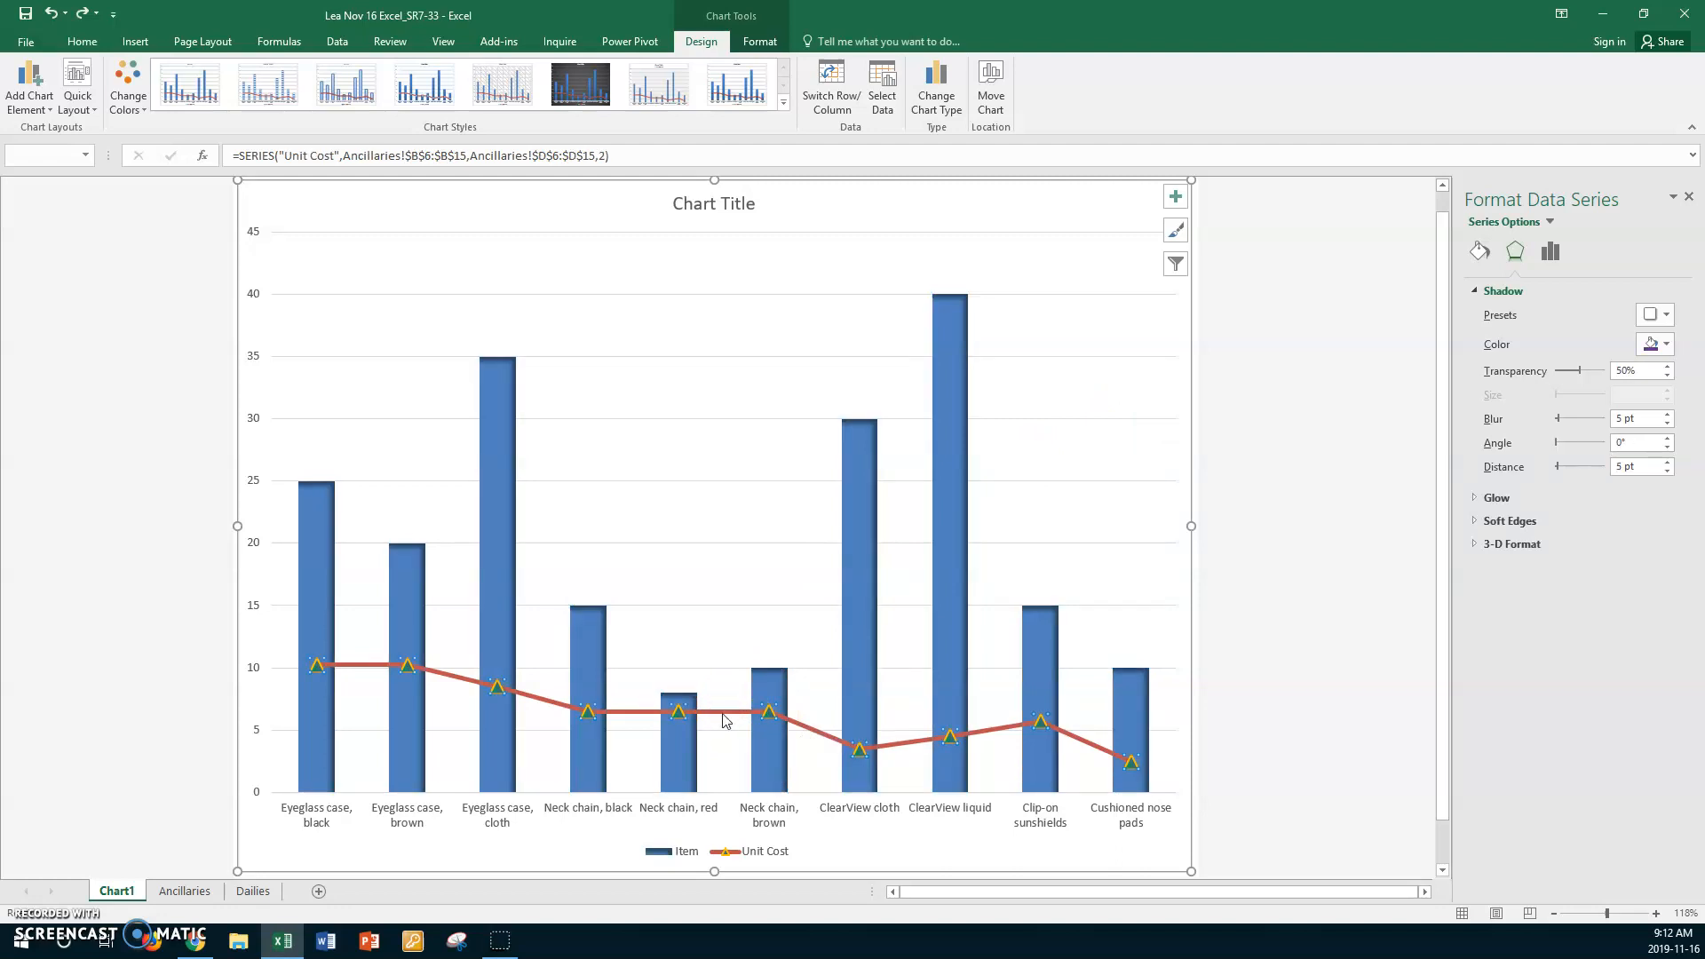
left_click(726, 715)
left_click(1668, 438)
left_click(1668, 315)
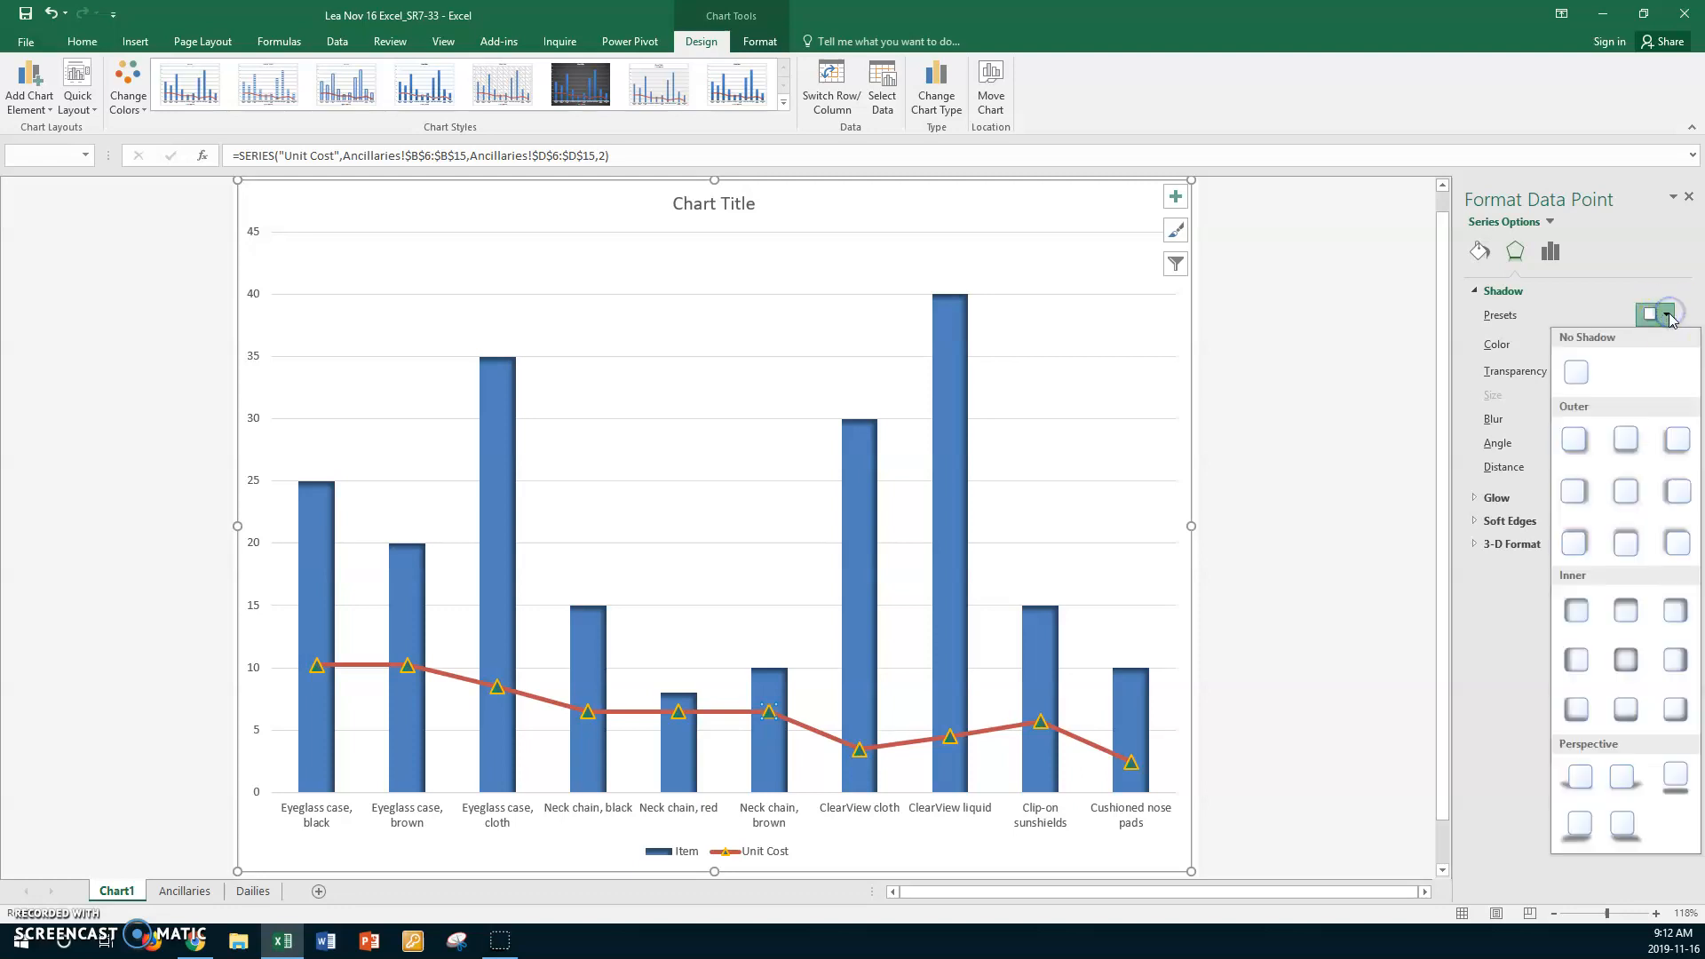
left_click(1621, 777)
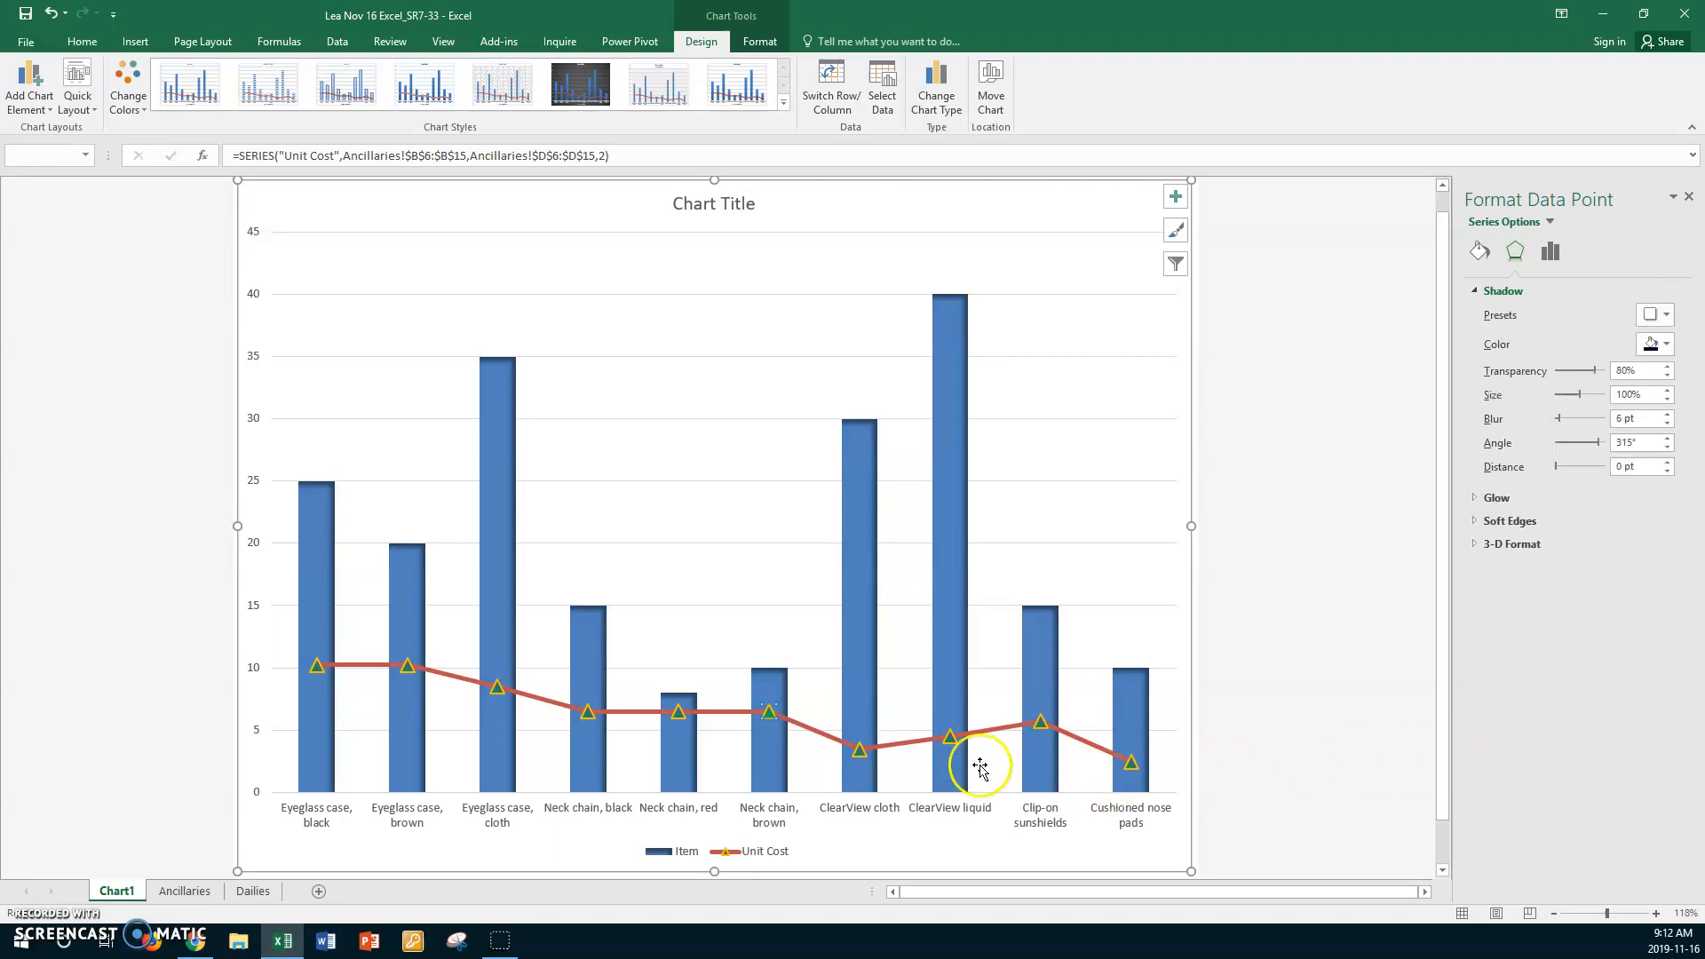
- Set the shadow angle of the whole Unit Cost series to 50°
left_click(814, 730)
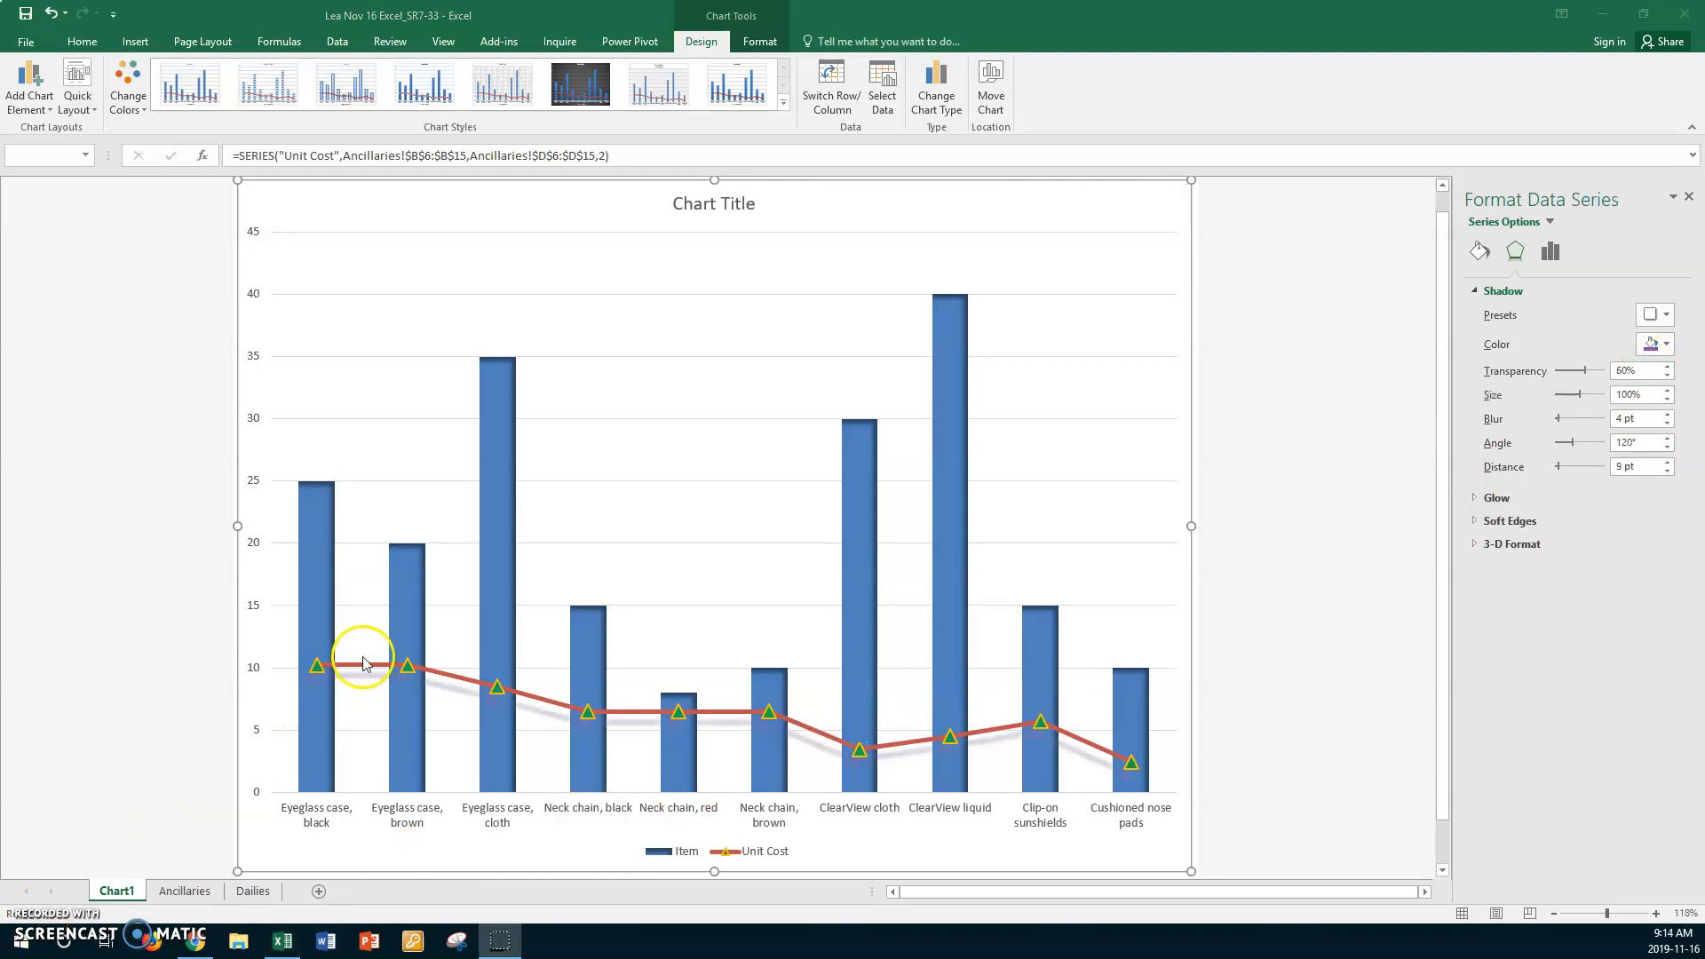
left_click(639, 713)
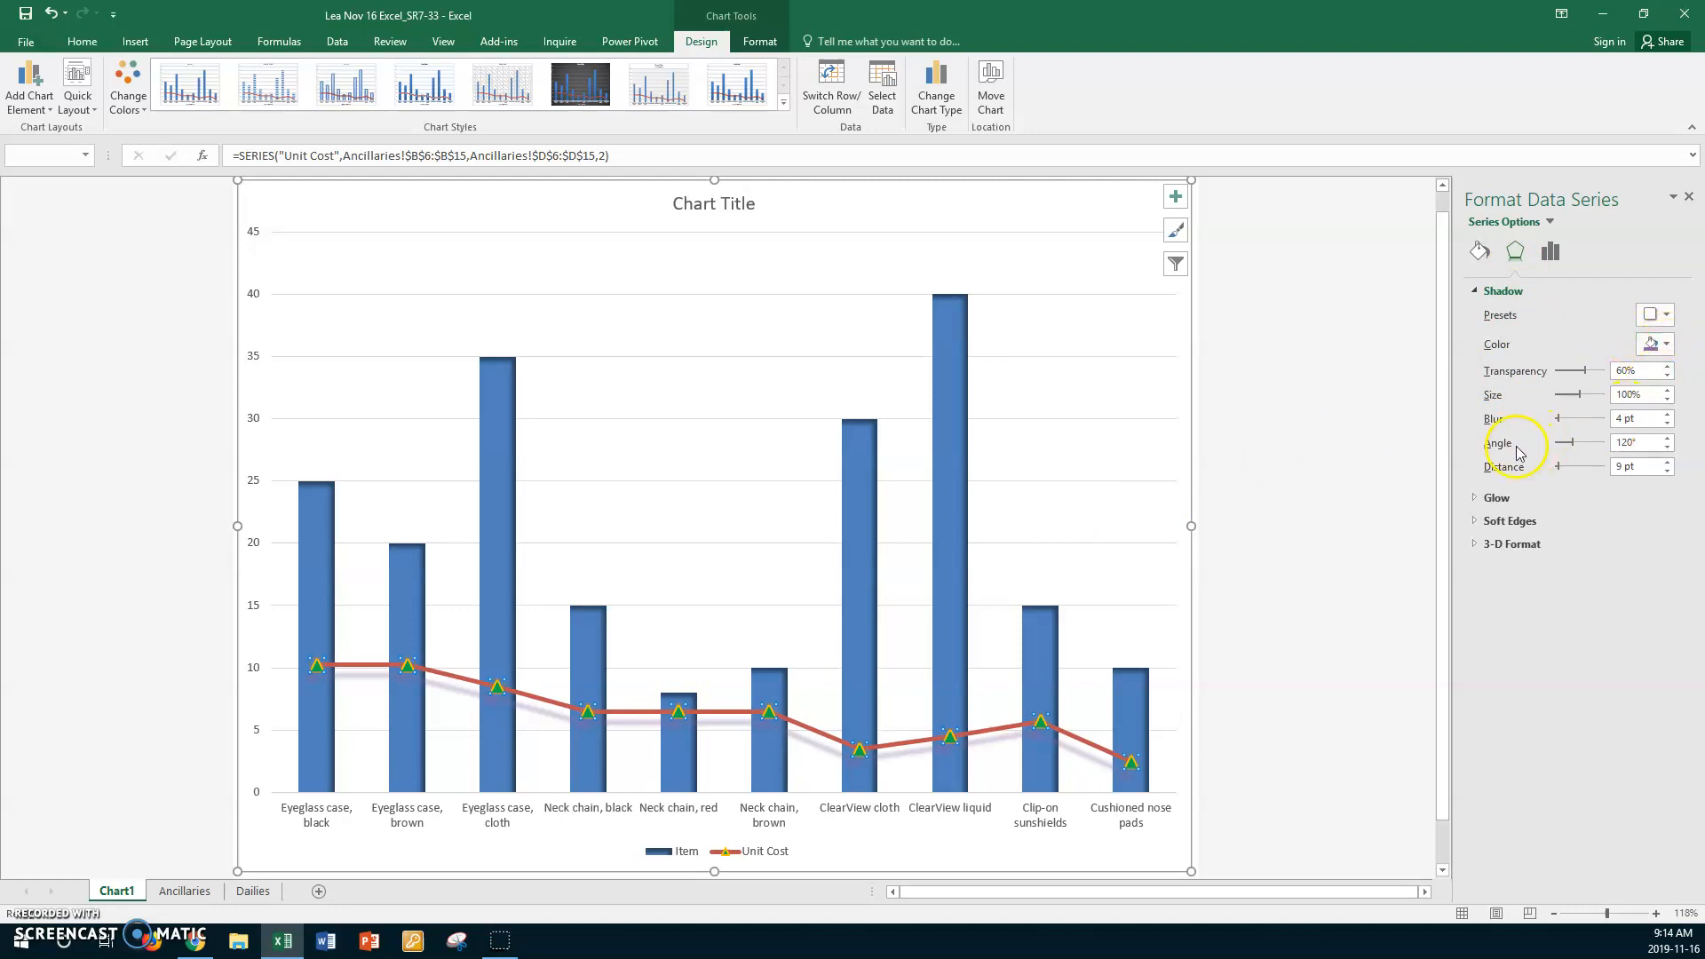
left_click(1668, 448)
left_click(1668, 448)
left_click(1668, 448)
left_click(1668, 448)
left_click(1668, 448)
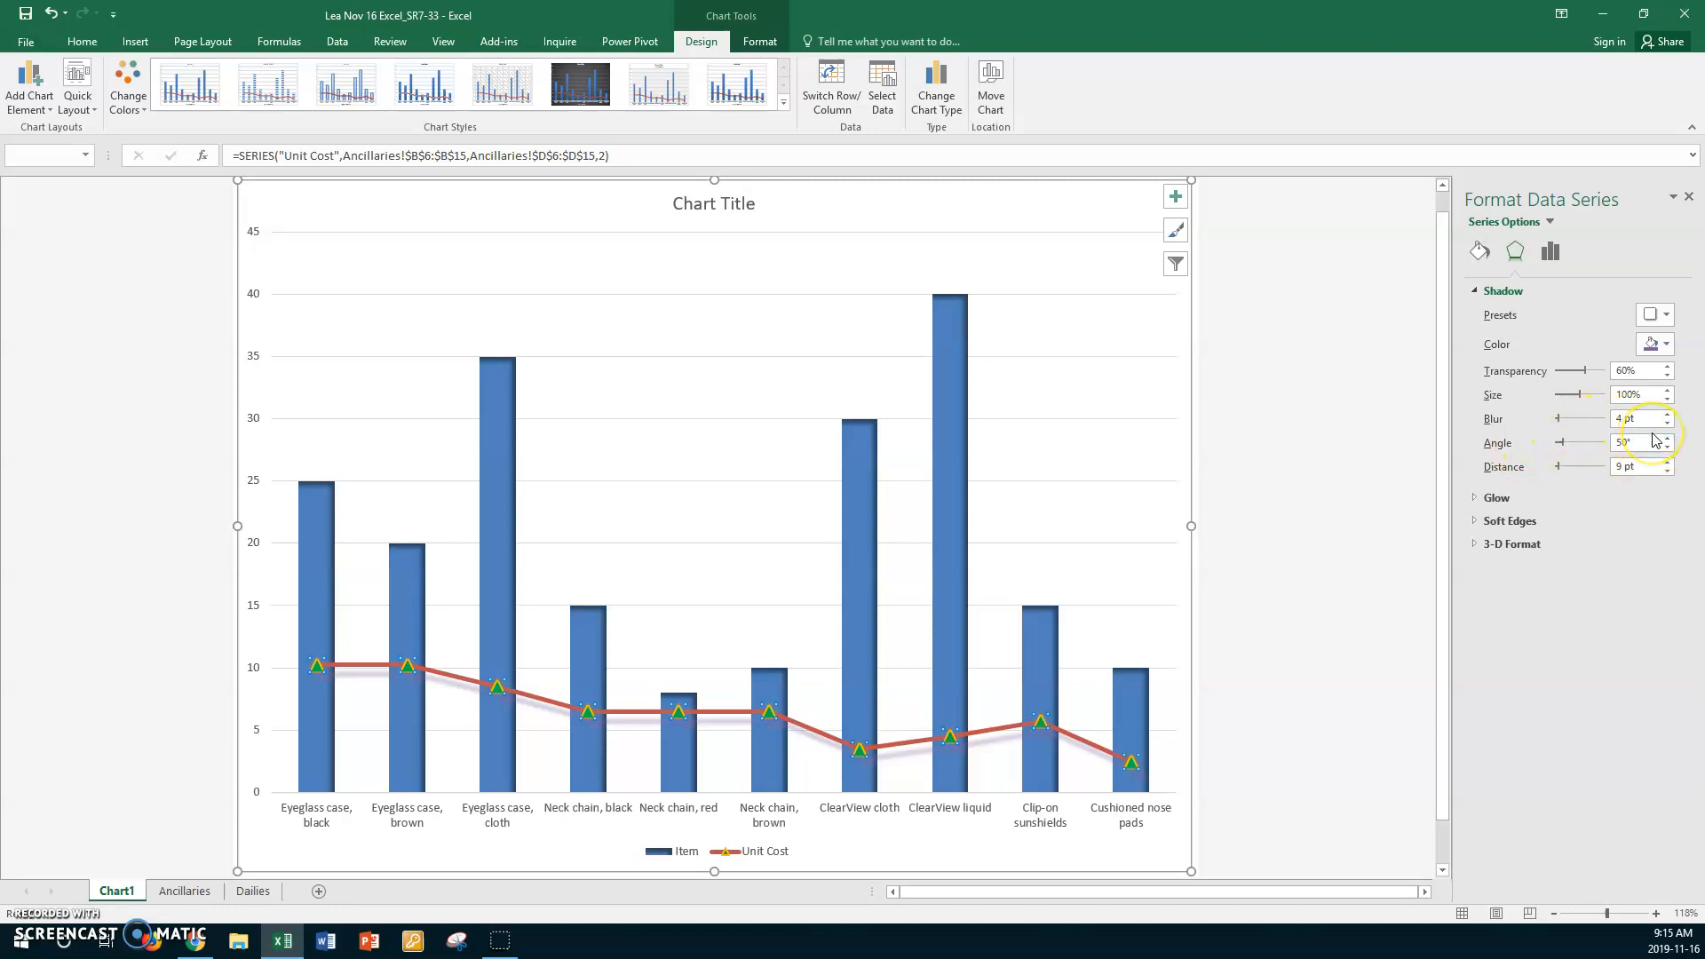
- Try a 17 pt shadow distance on the Unit Cost series and return it to 9 pt
left_click(1666, 461)
left_click(1666, 462)
left_click(1666, 462)
left_click(1667, 462)
left_click(1666, 462)
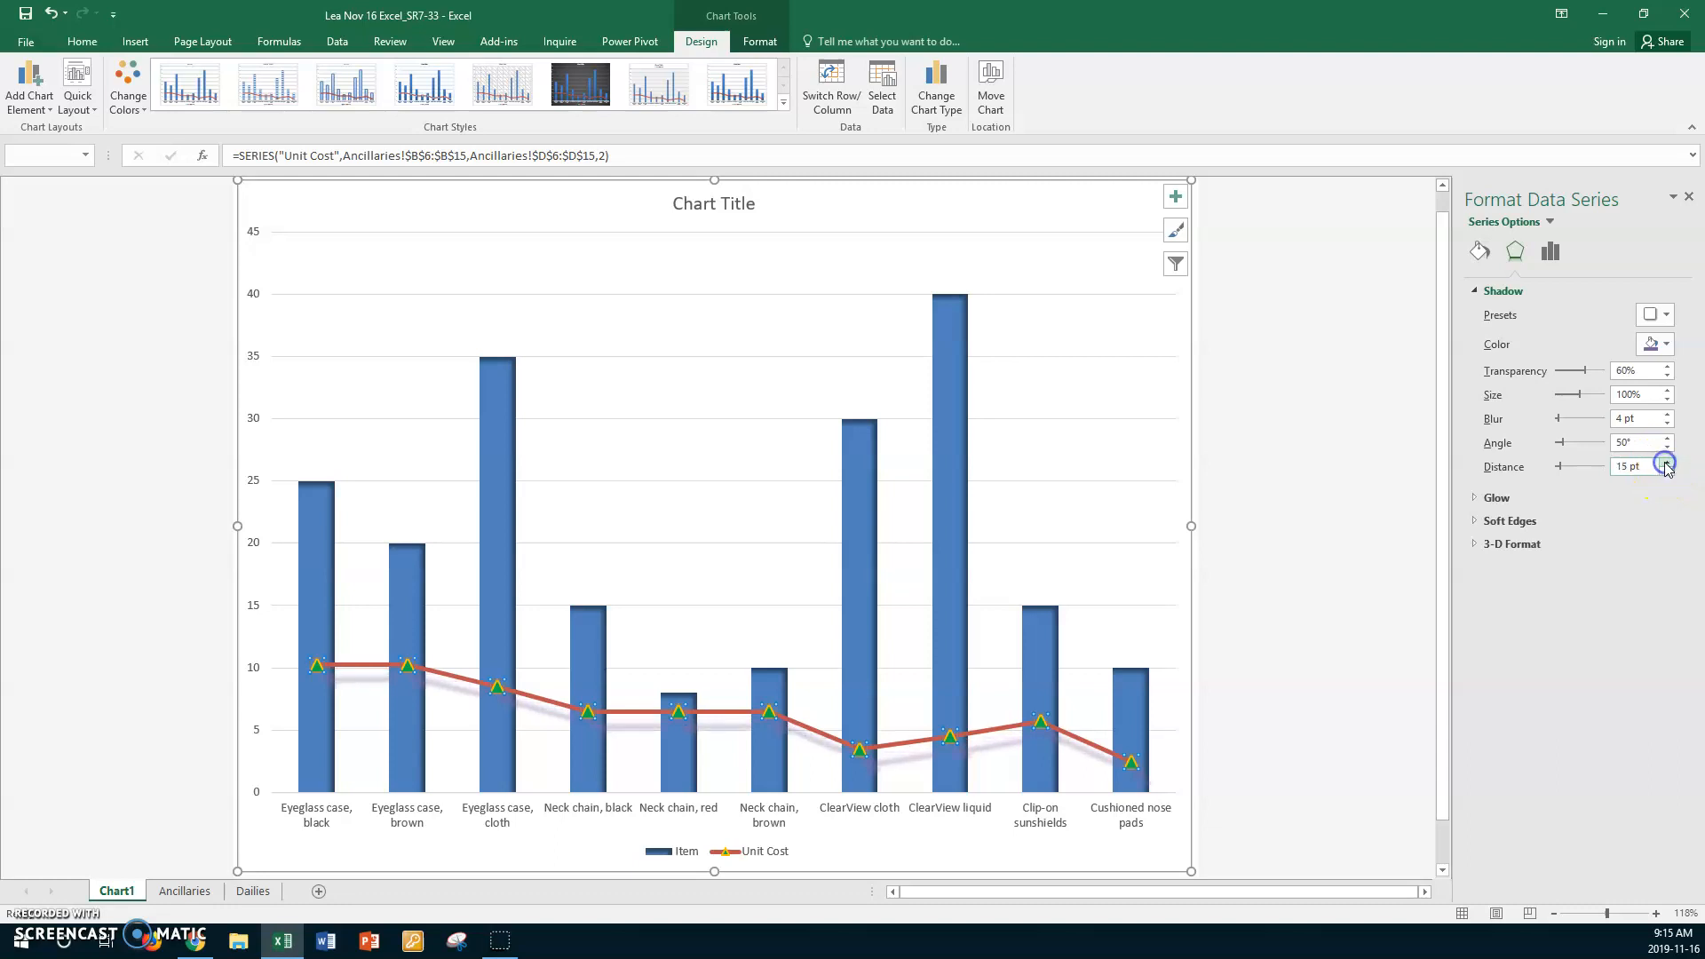
left_click(1667, 462)
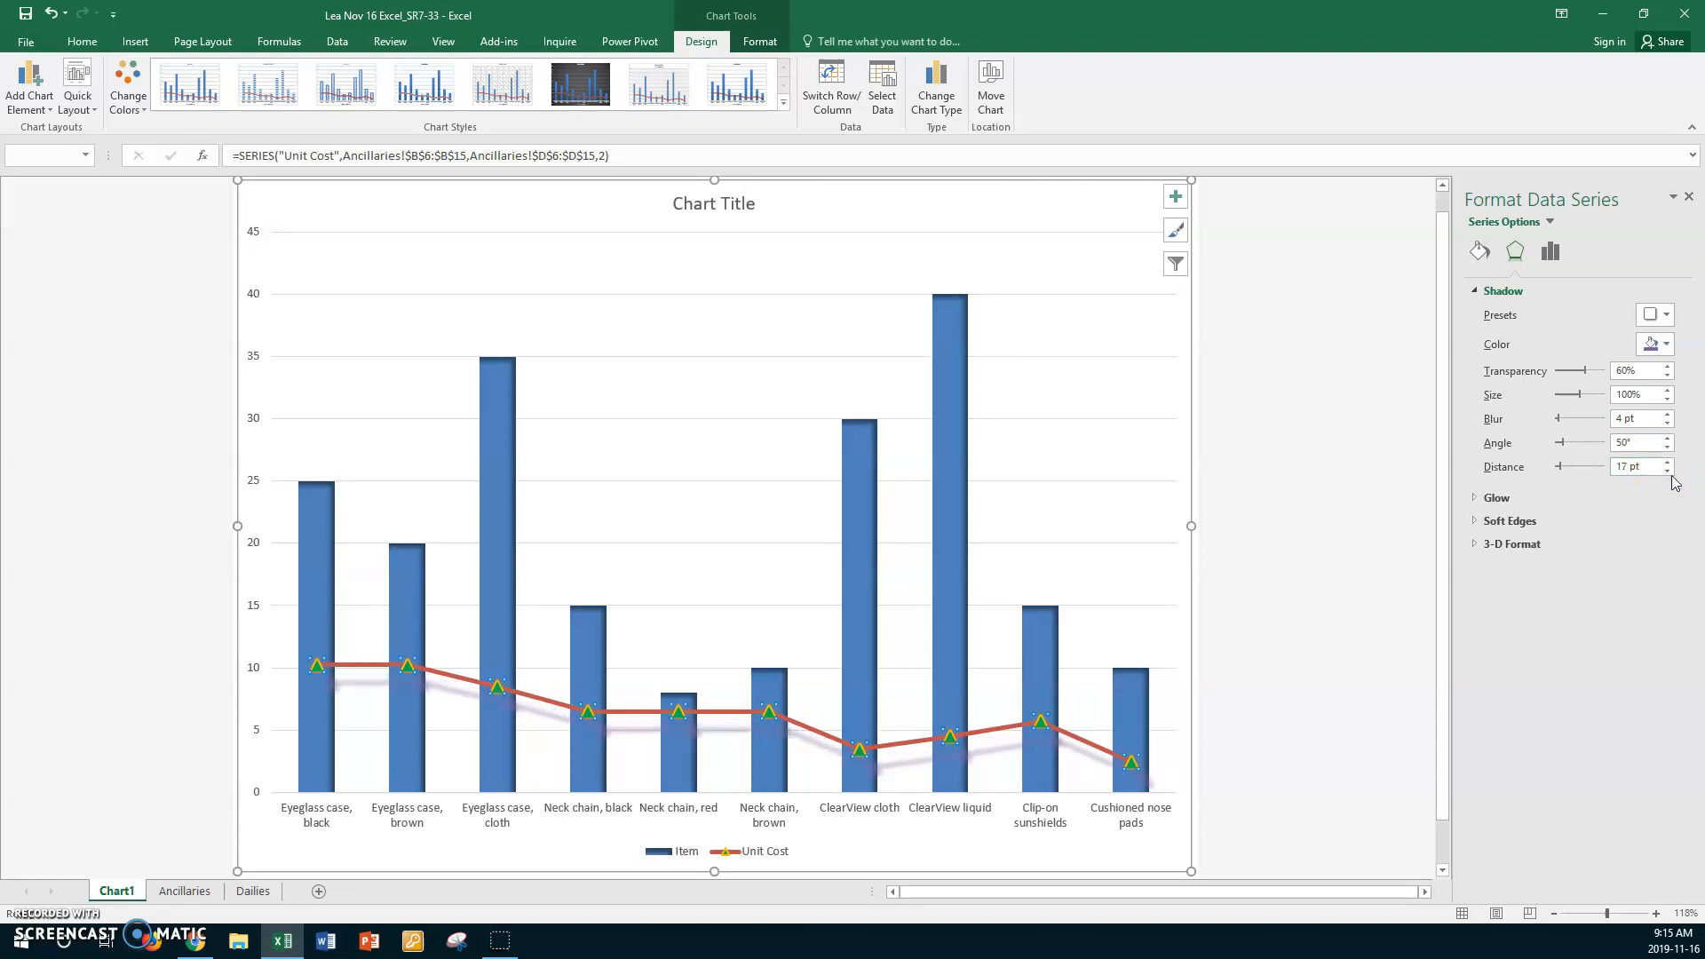
left_click(1666, 472)
left_click(1666, 471)
left_click(1666, 472)
left_click(1666, 471)
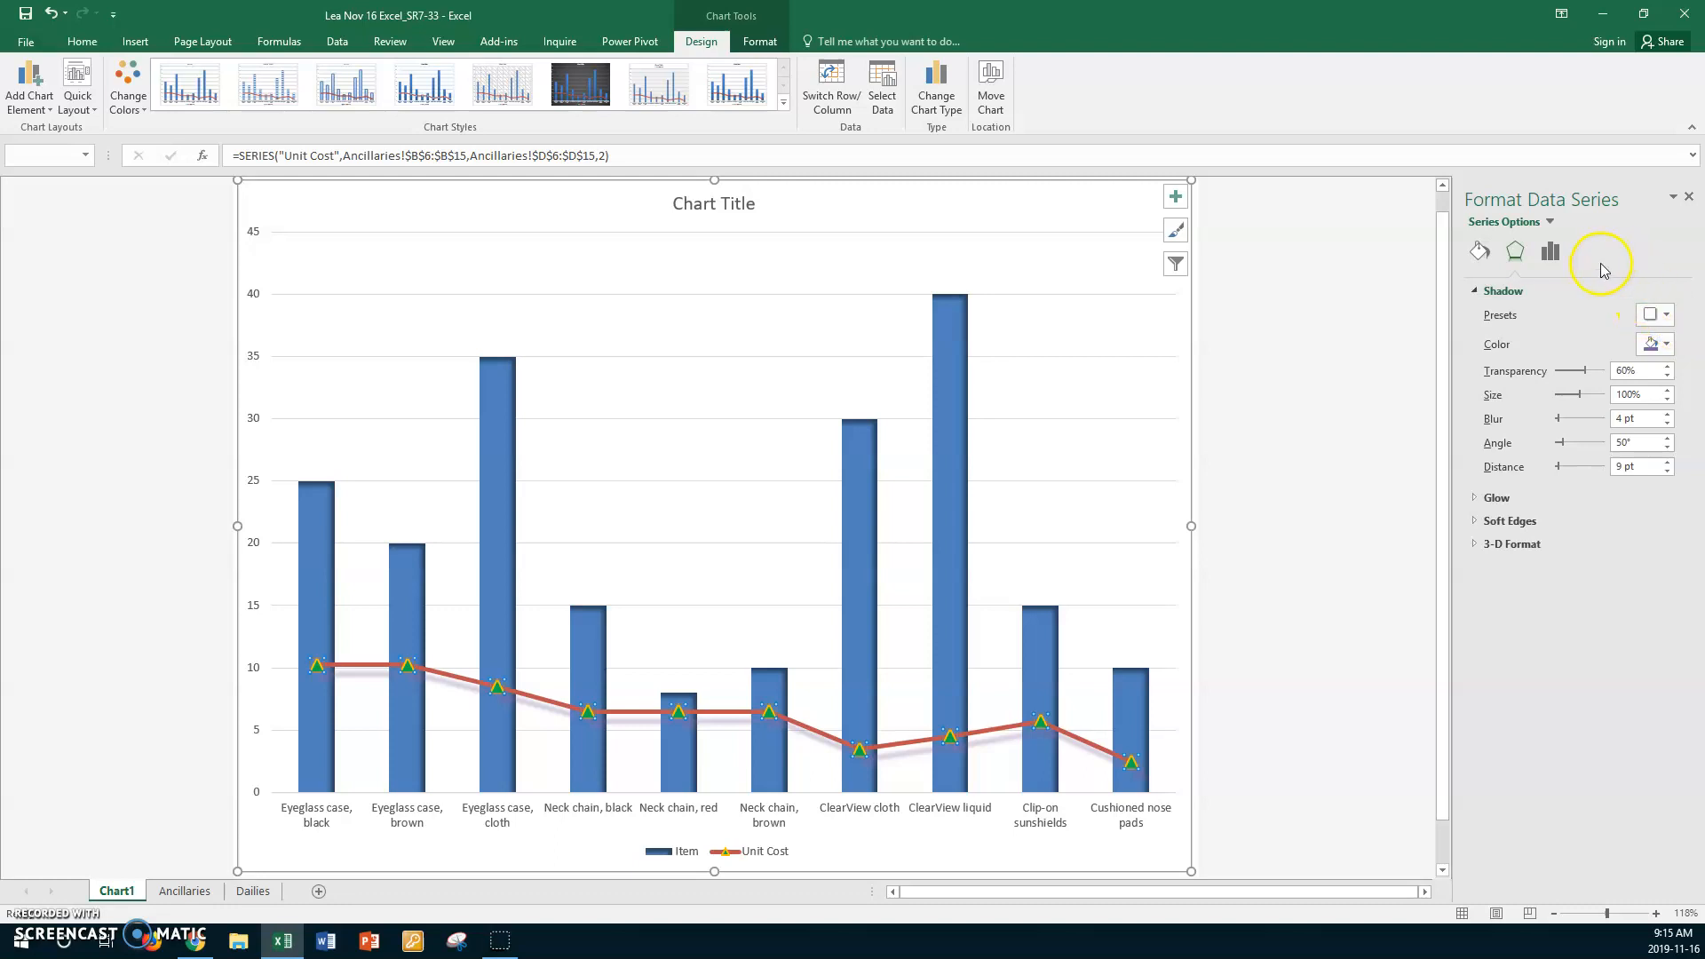
- Replace the placeholder chart title with "Items Sold and Unit Costs"
left_click(749, 206)
left_click_drag(673, 202, 740, 211)
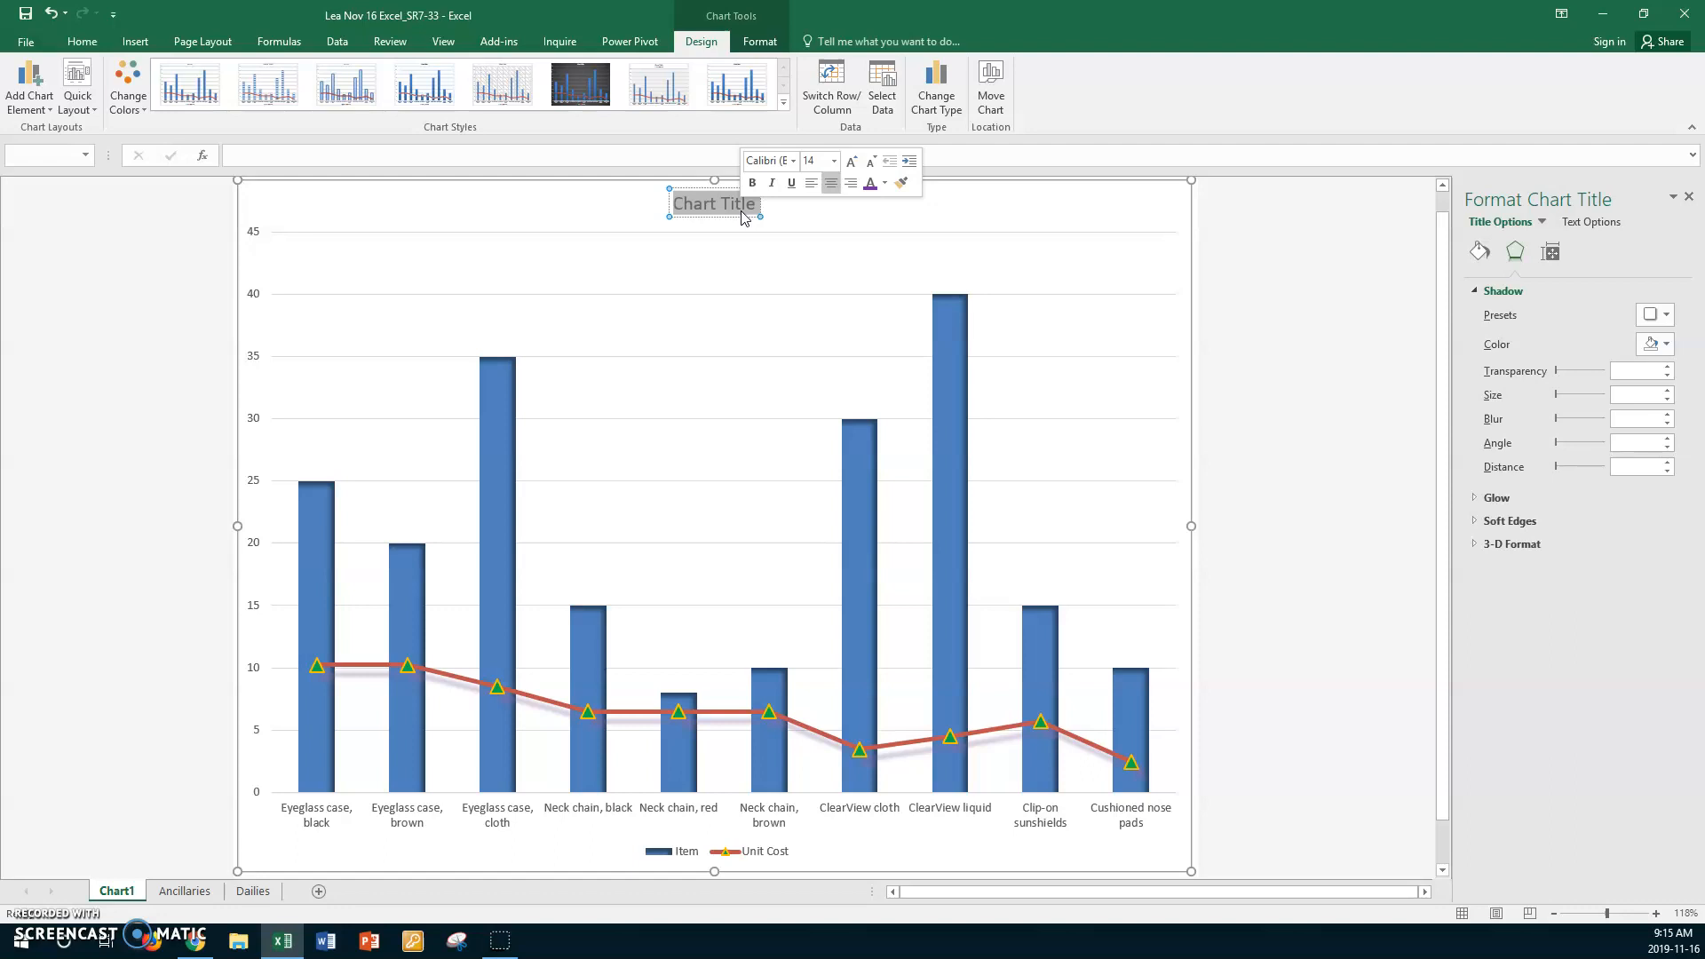
type("Items Sold and Unit")
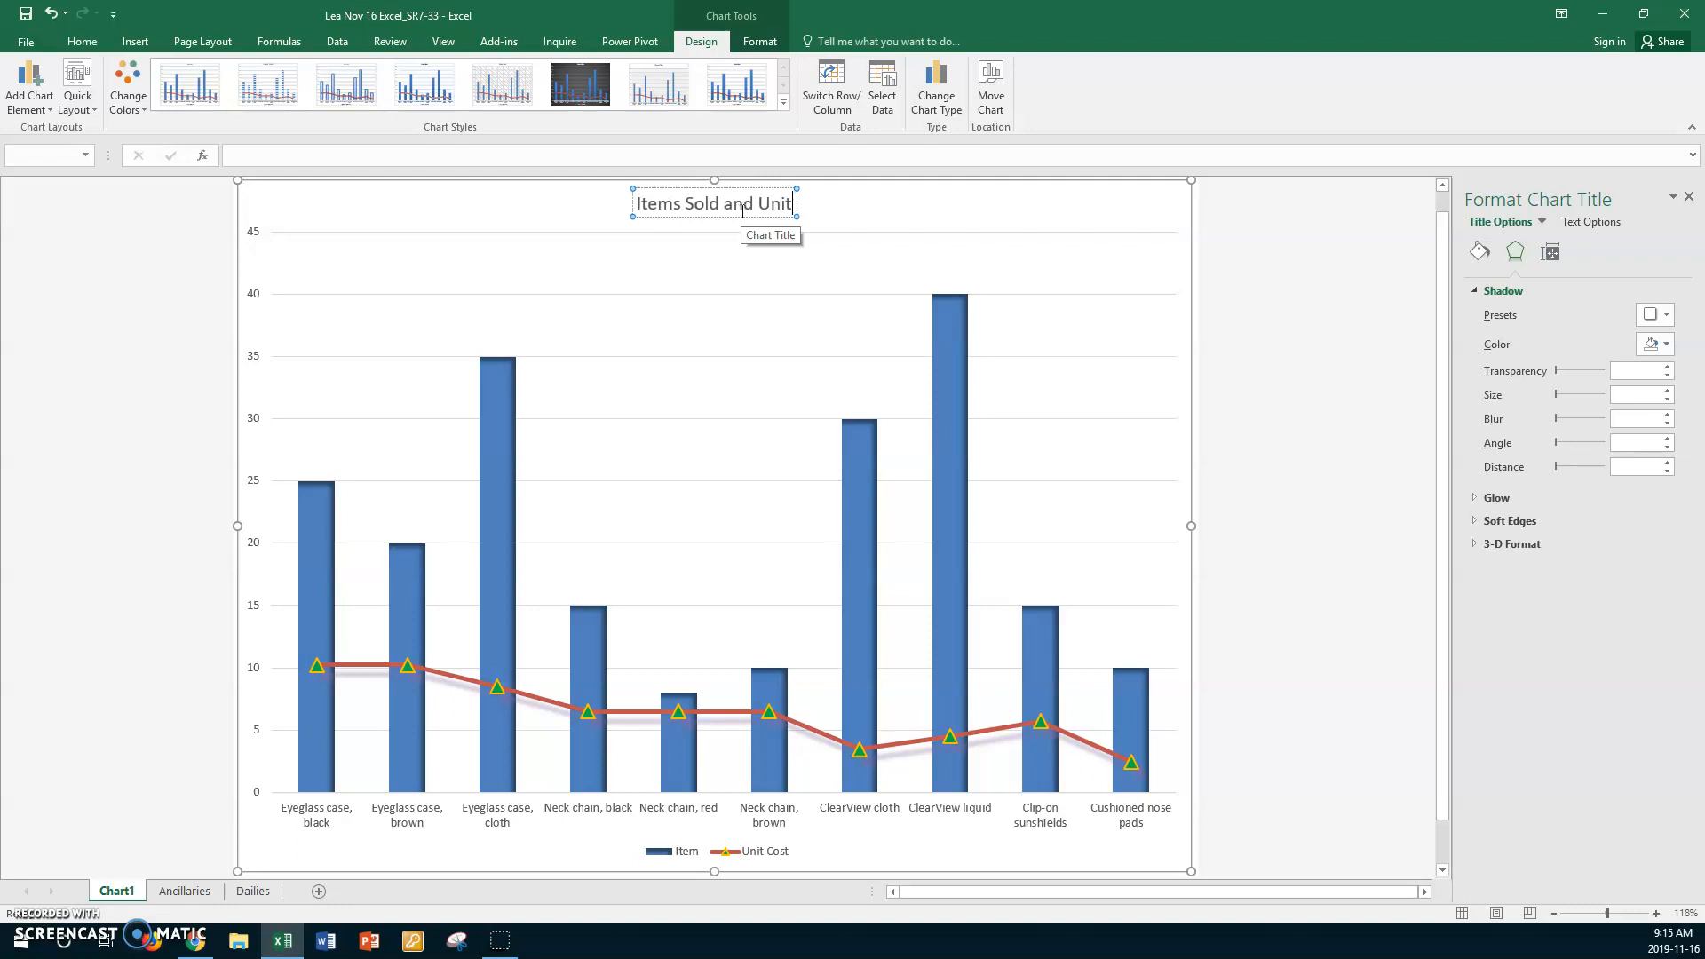
type(" Costs")
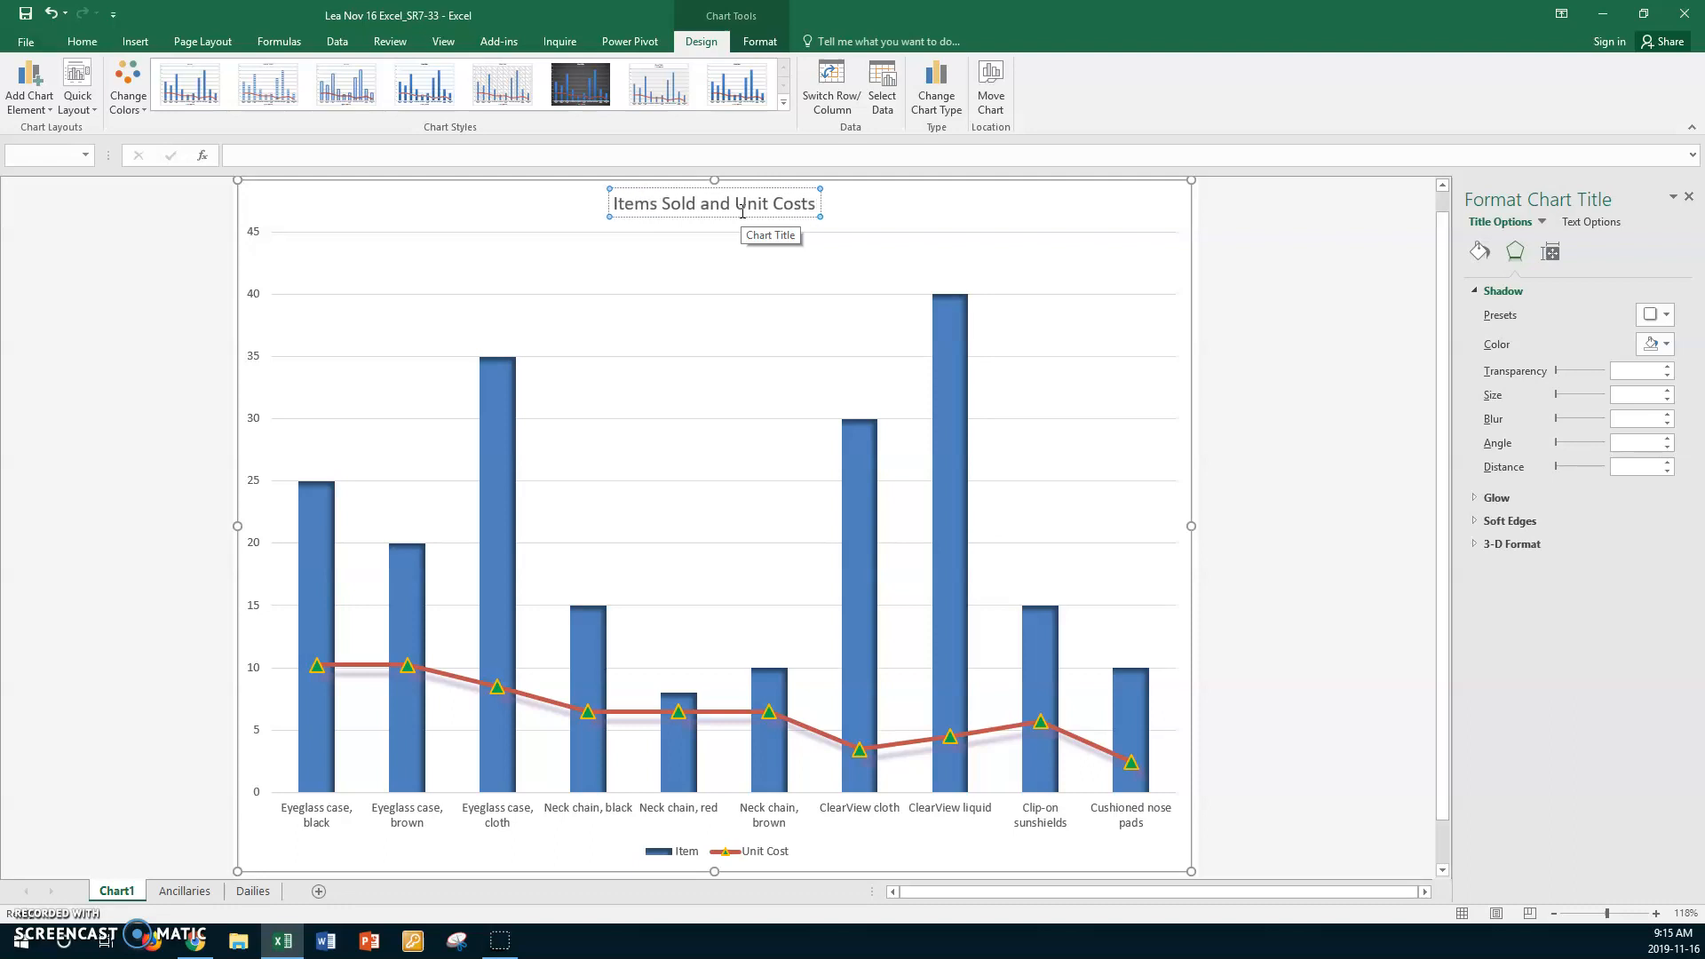
- Format the whole chart title in the red theme color, bold and italic, at size 28
key("ctrl+a")
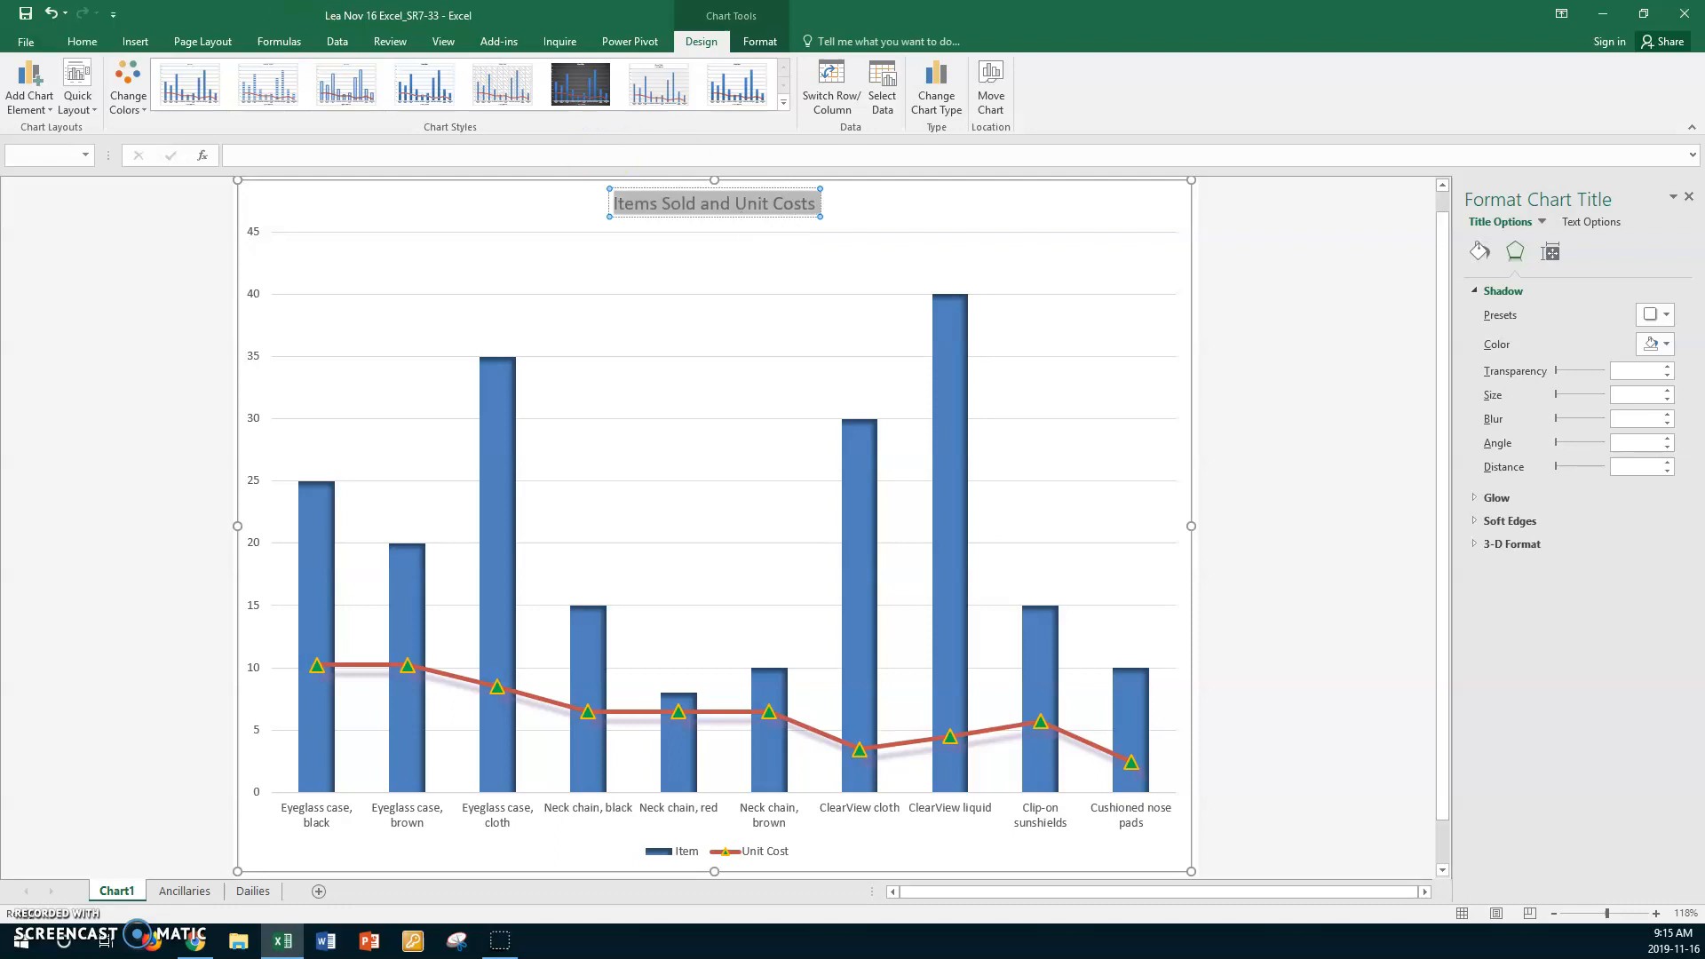
left_click(78, 42)
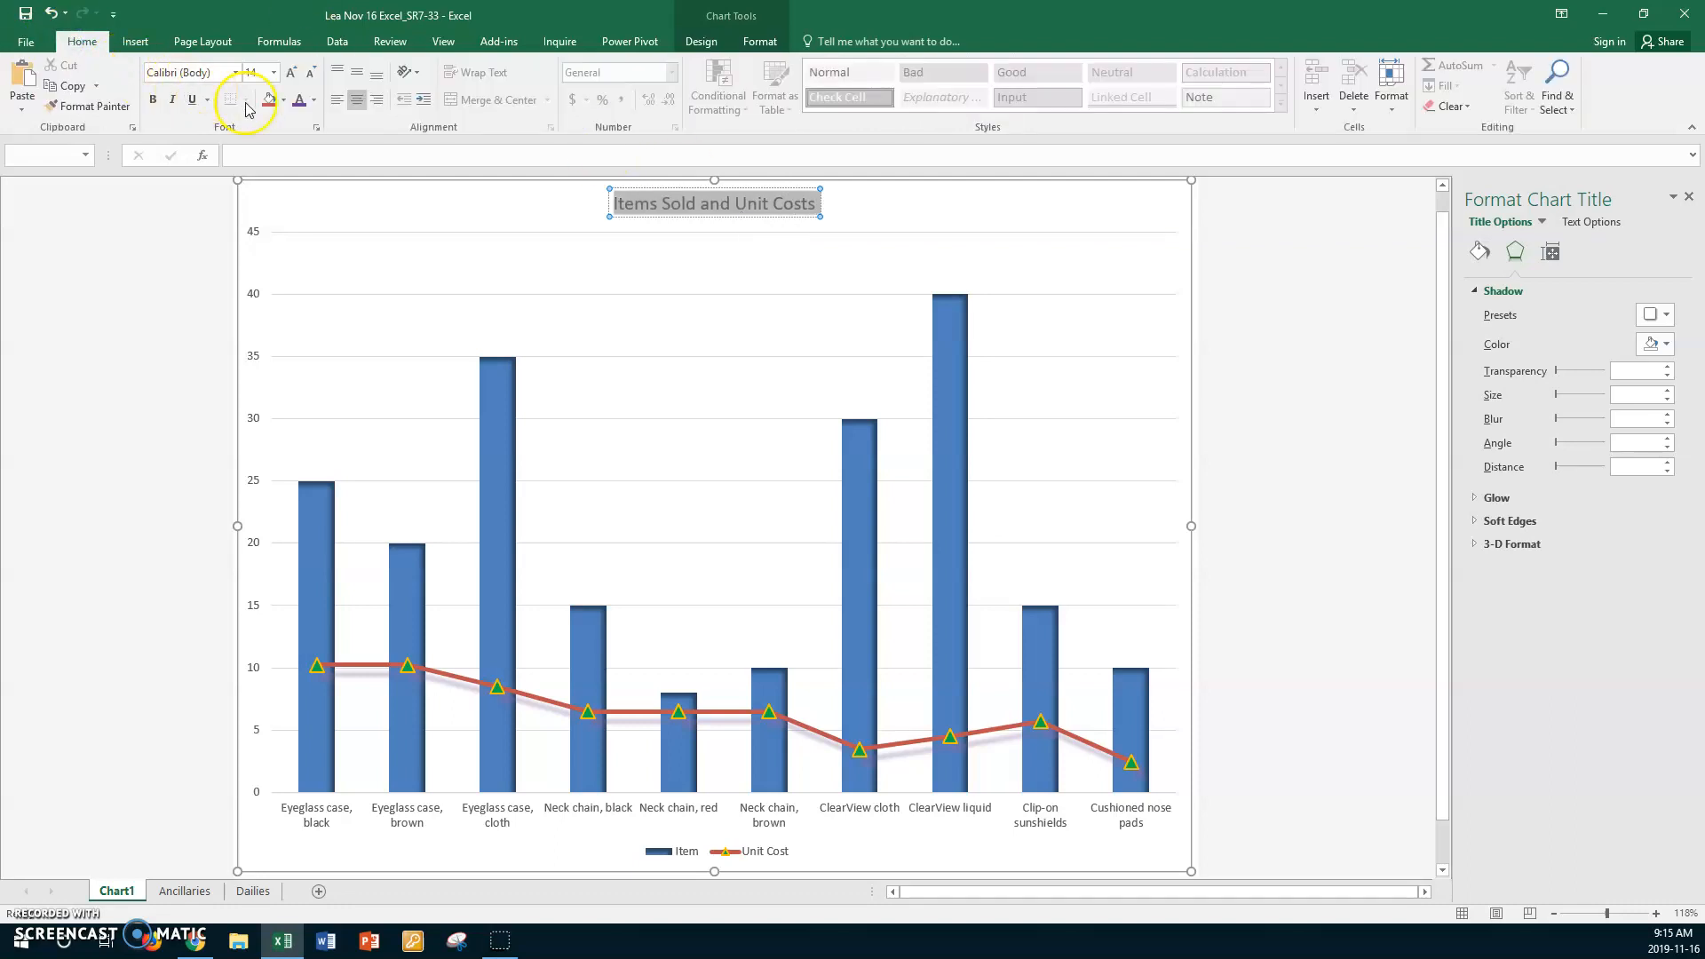
left_click(314, 102)
left_click(366, 159)
left_click(153, 100)
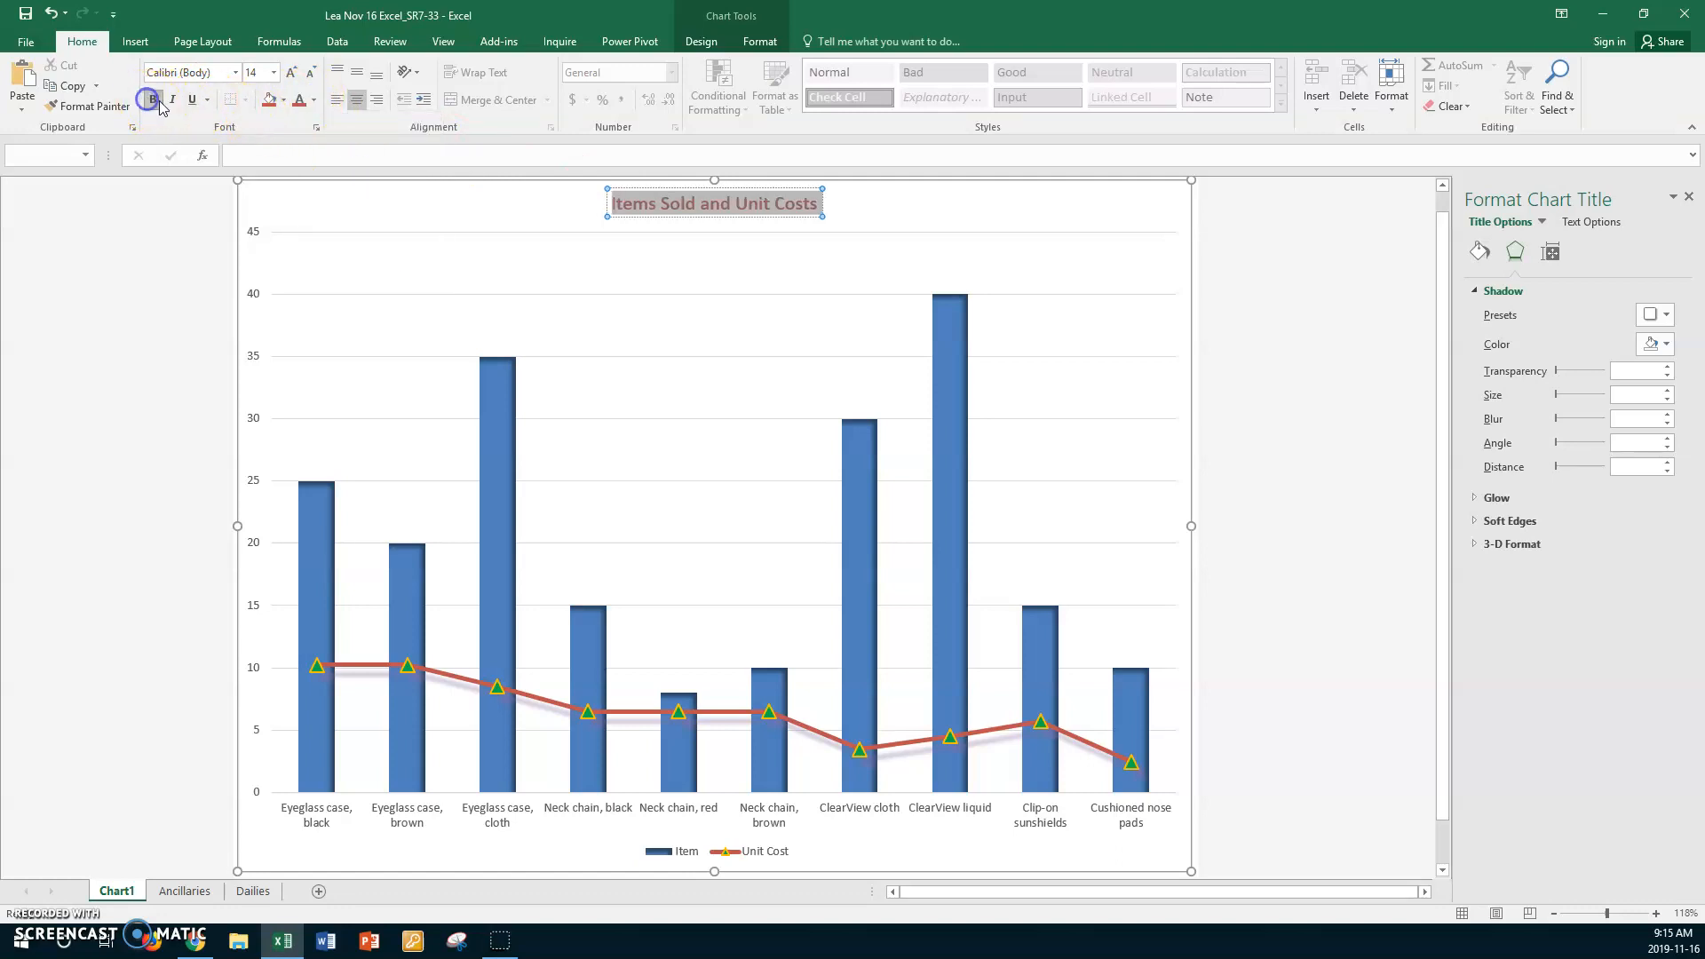
left_click(173, 99)
left_click(273, 72)
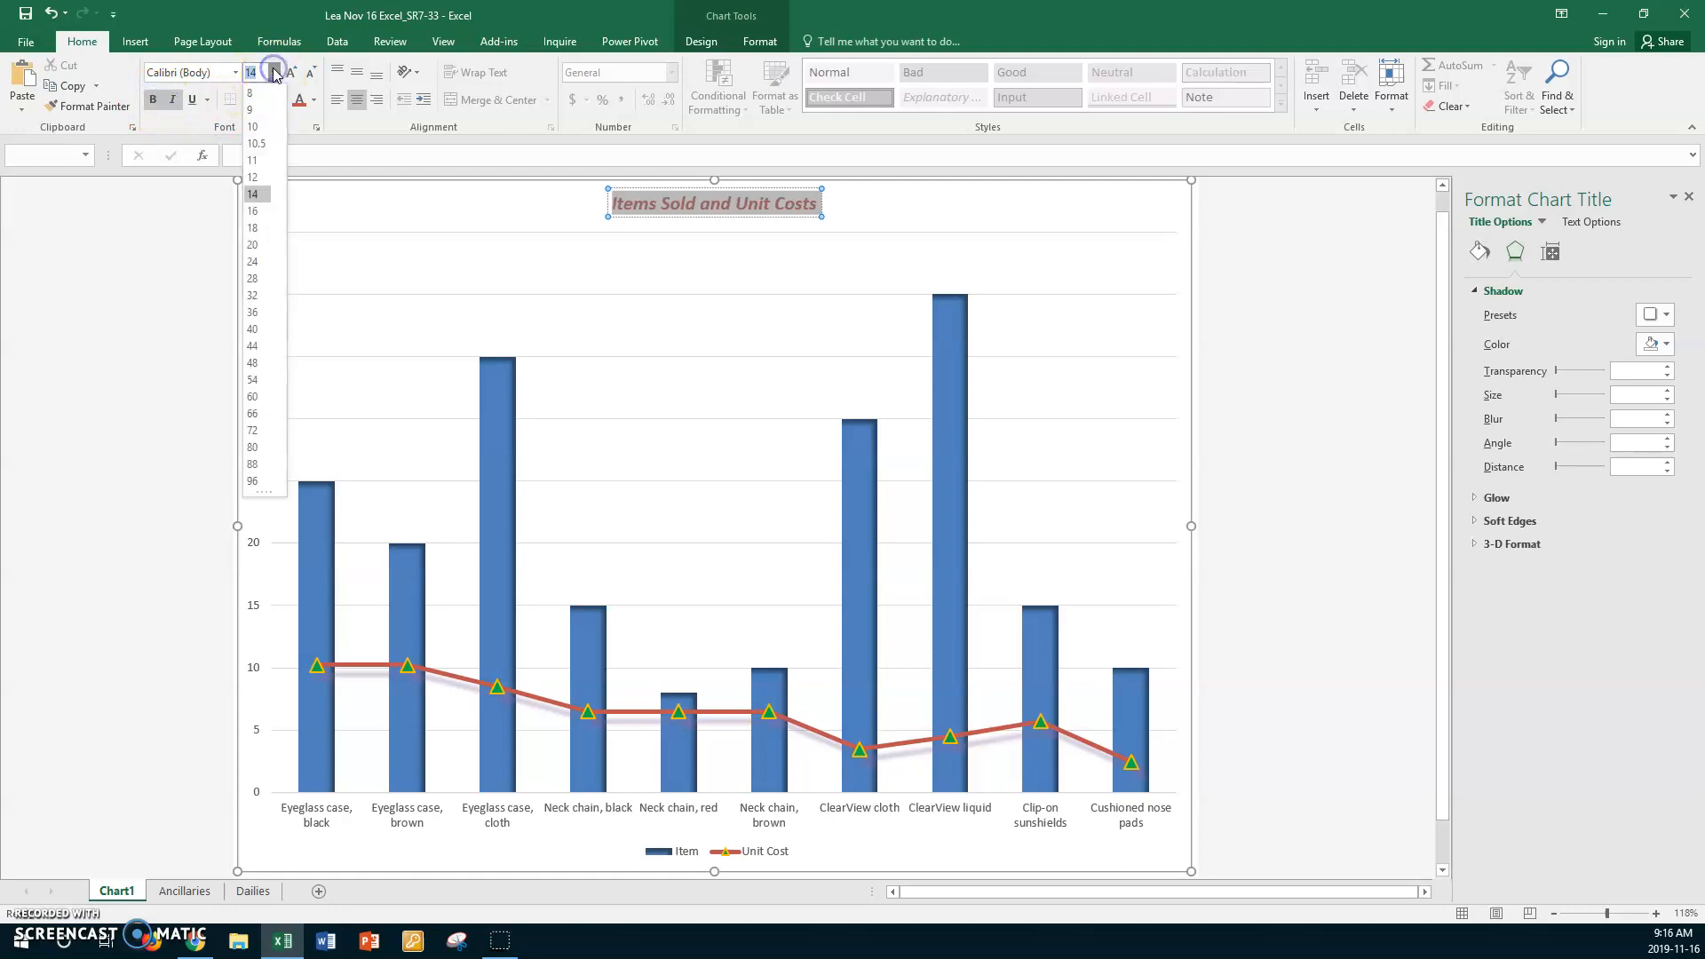
left_click(253, 278)
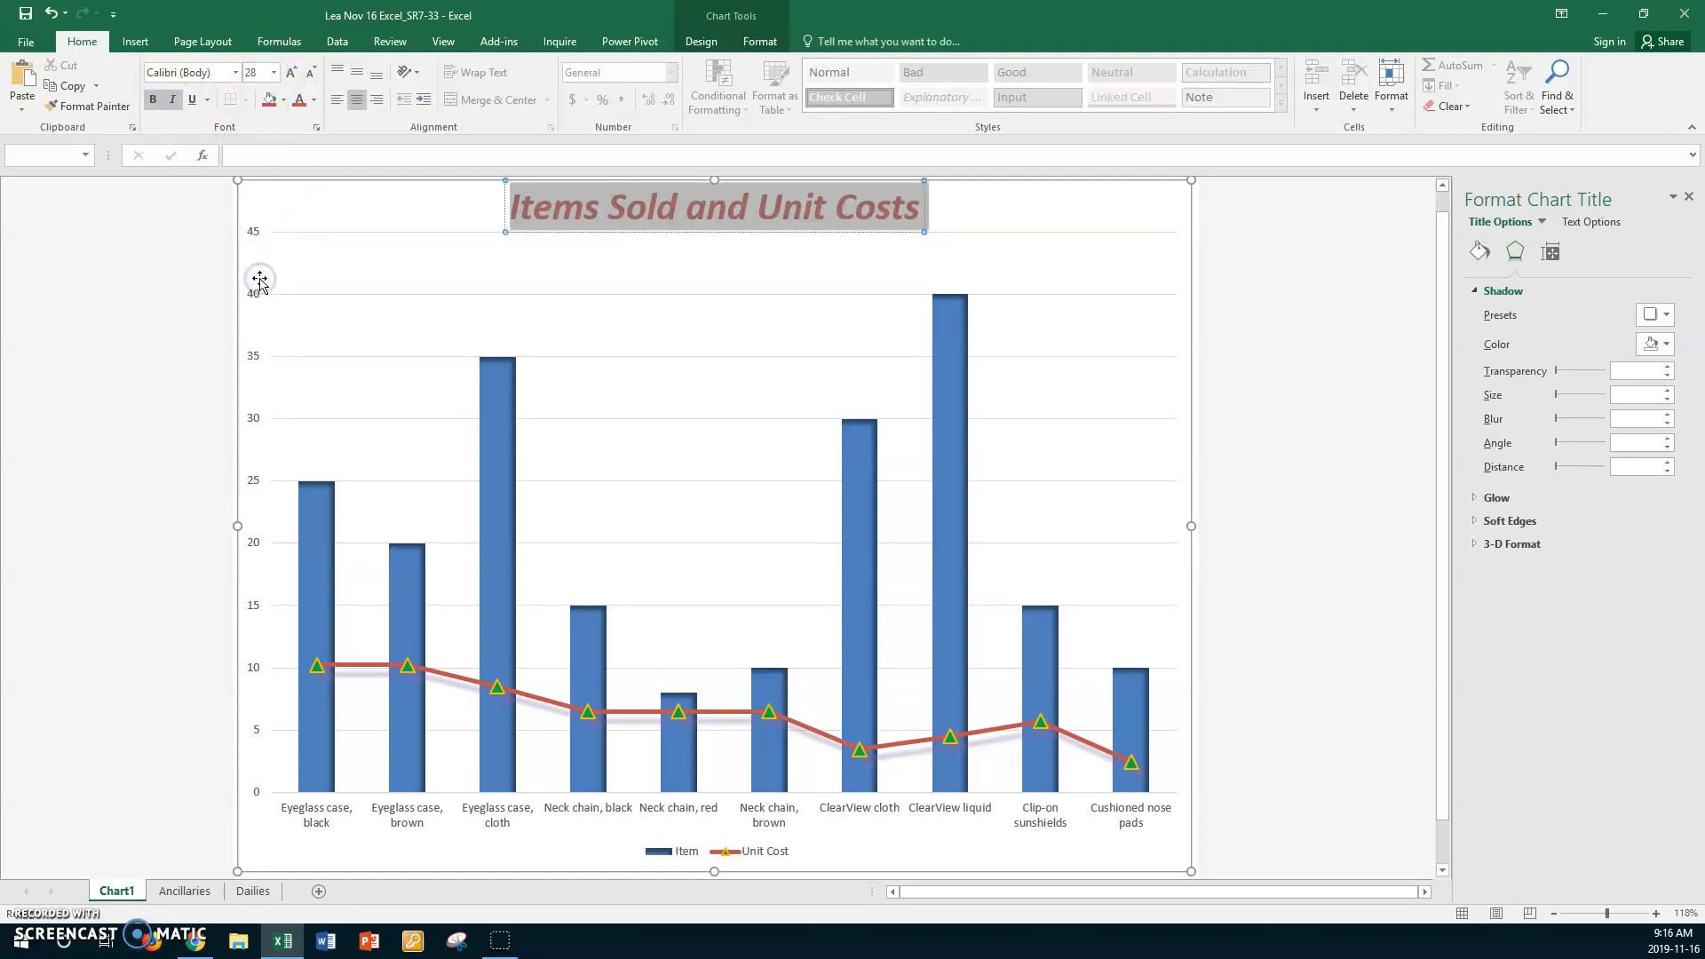
- Move the chart title to the upper-left corner of the chart area, above the plot
left_click(648, 230)
left_click_drag(648, 238, 428, 292)
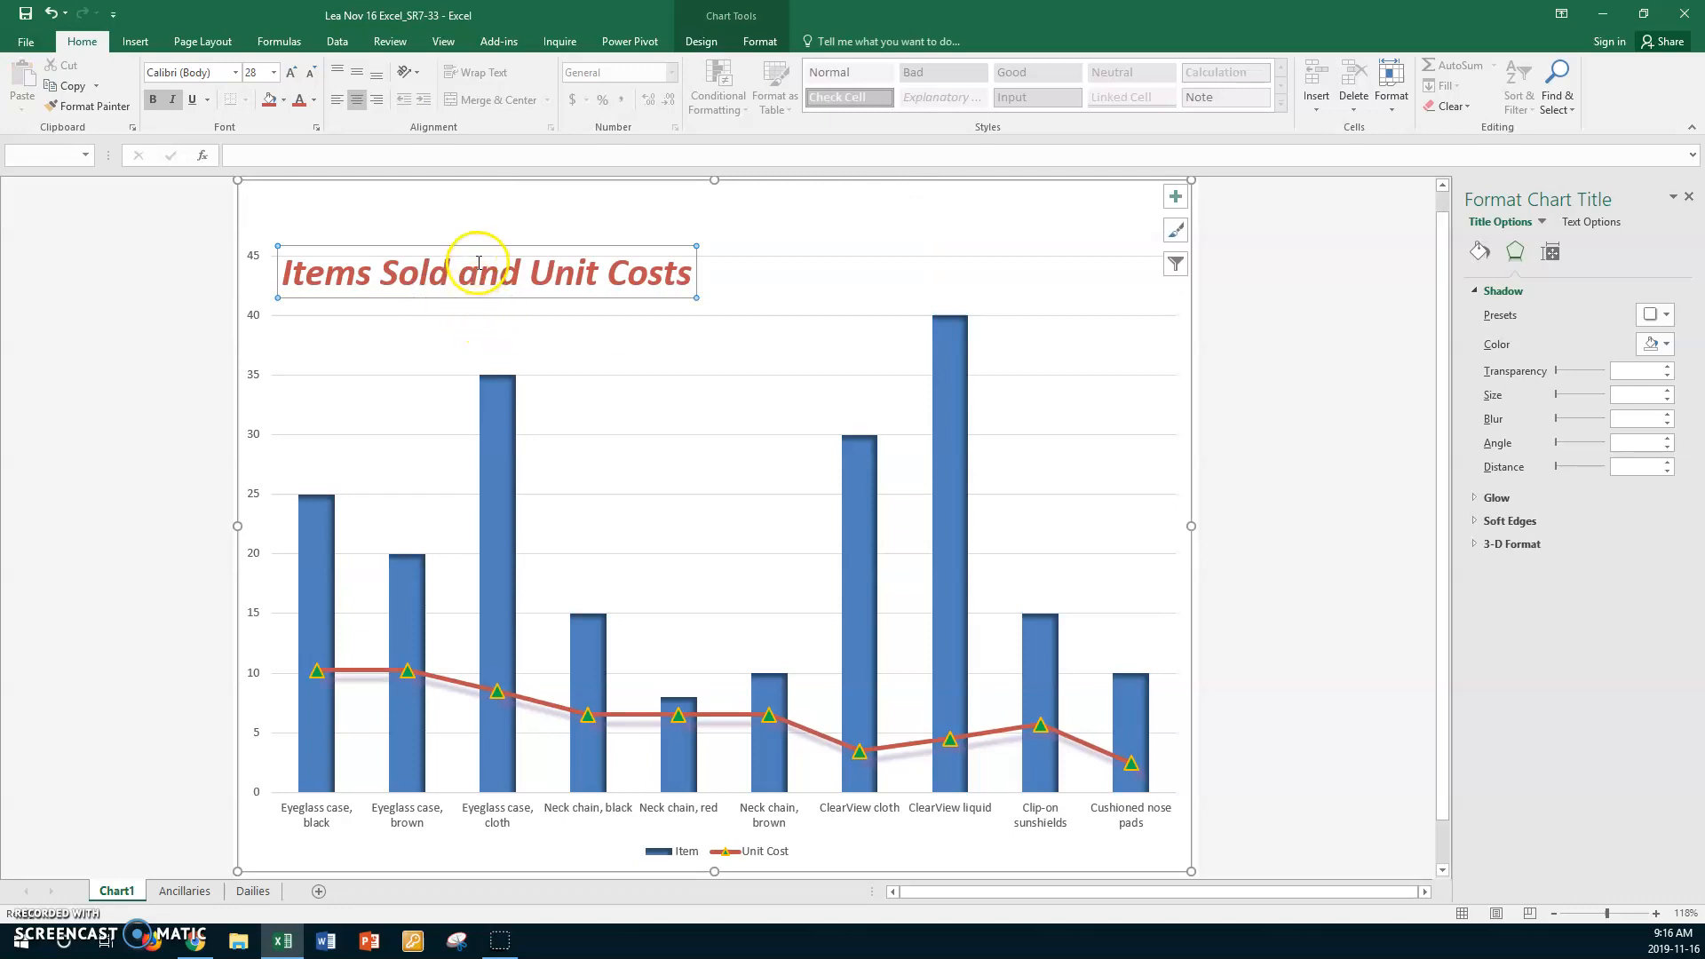
left_click_drag(485, 255, 449, 188)
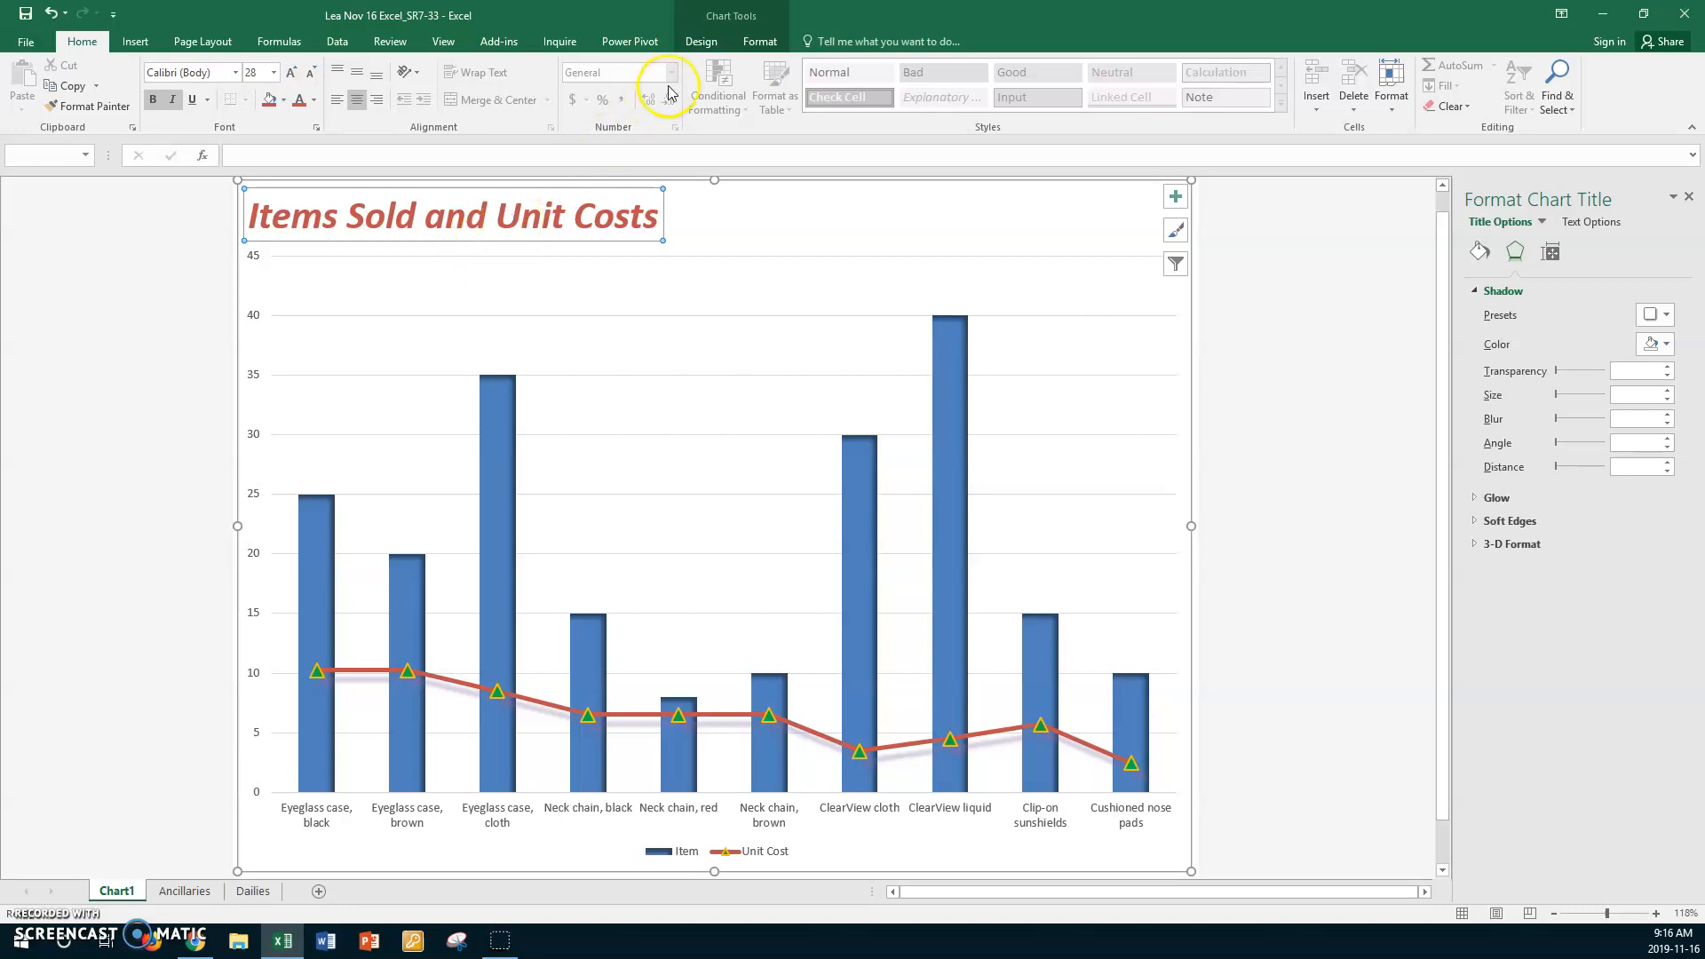
- Set the chart title's shape outline to No Outline and deselect the title
left_click(759, 42)
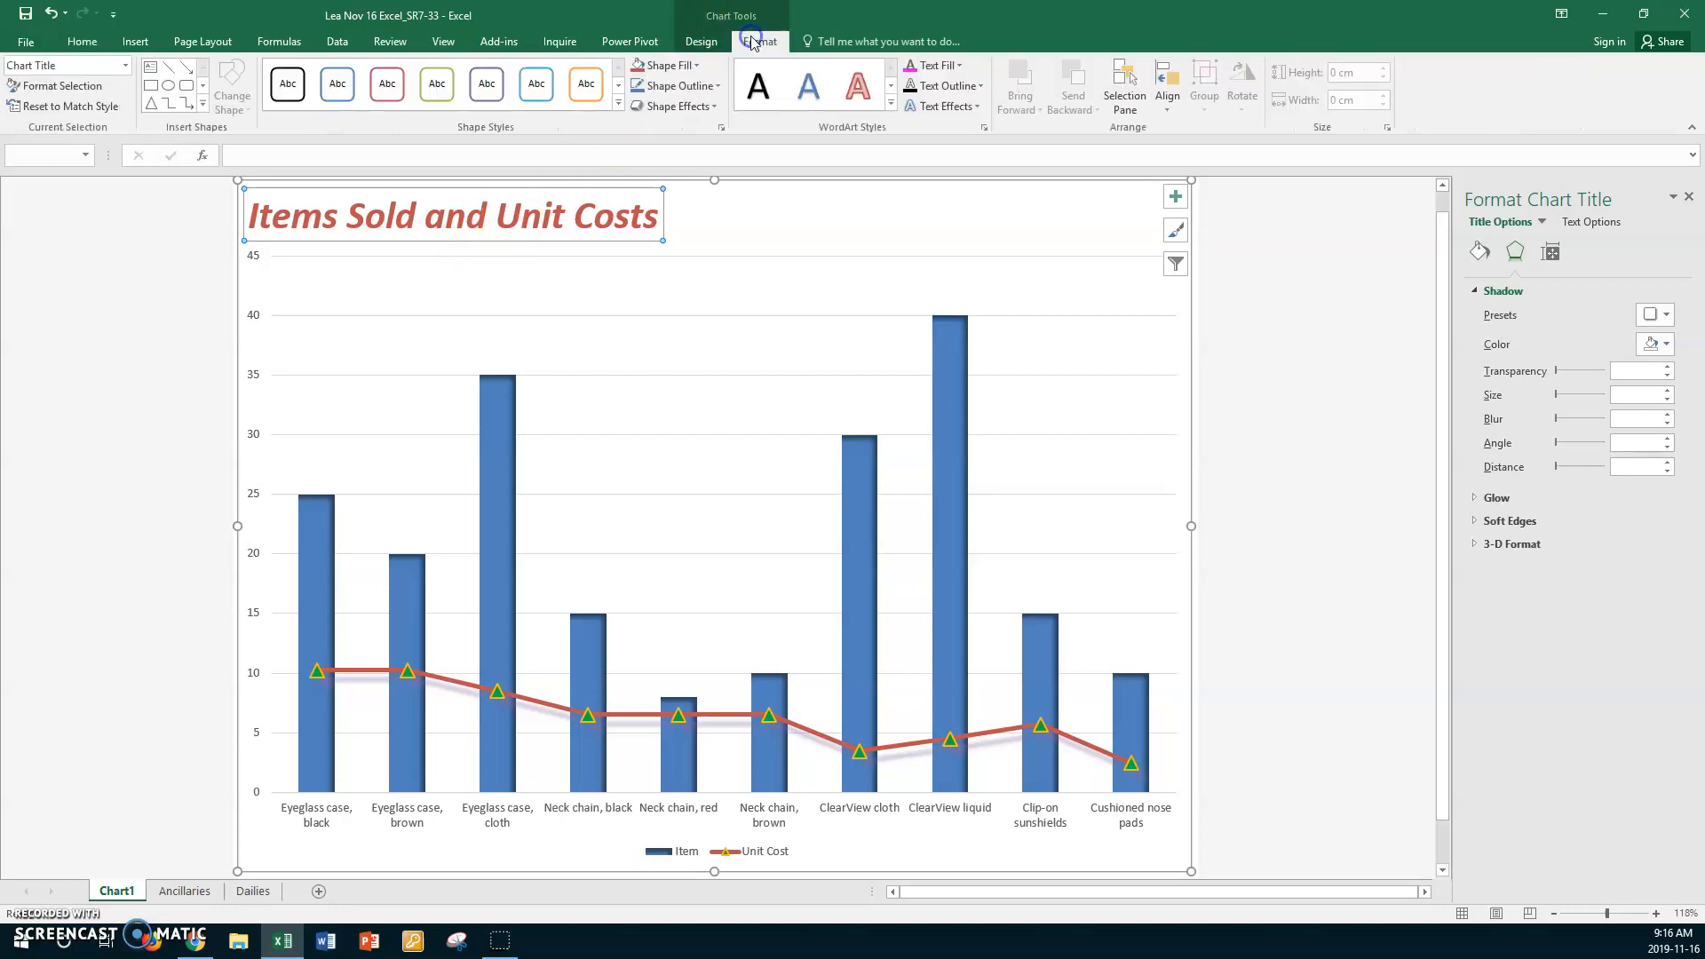
left_click(715, 87)
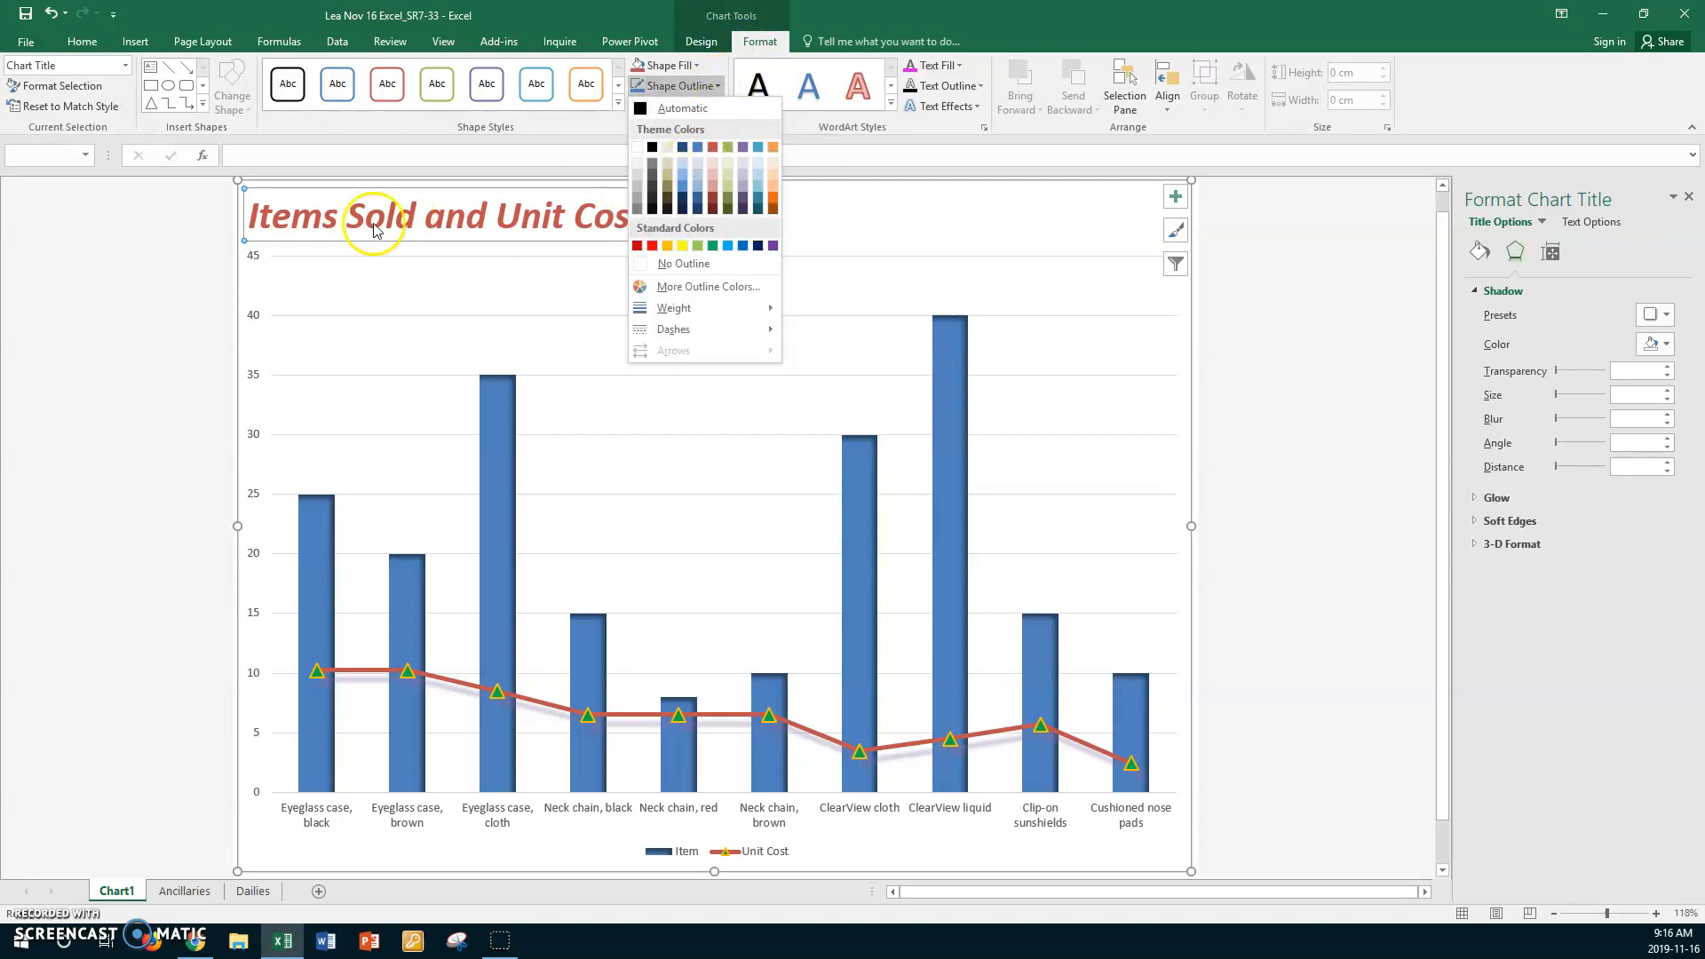
left_click(672, 264)
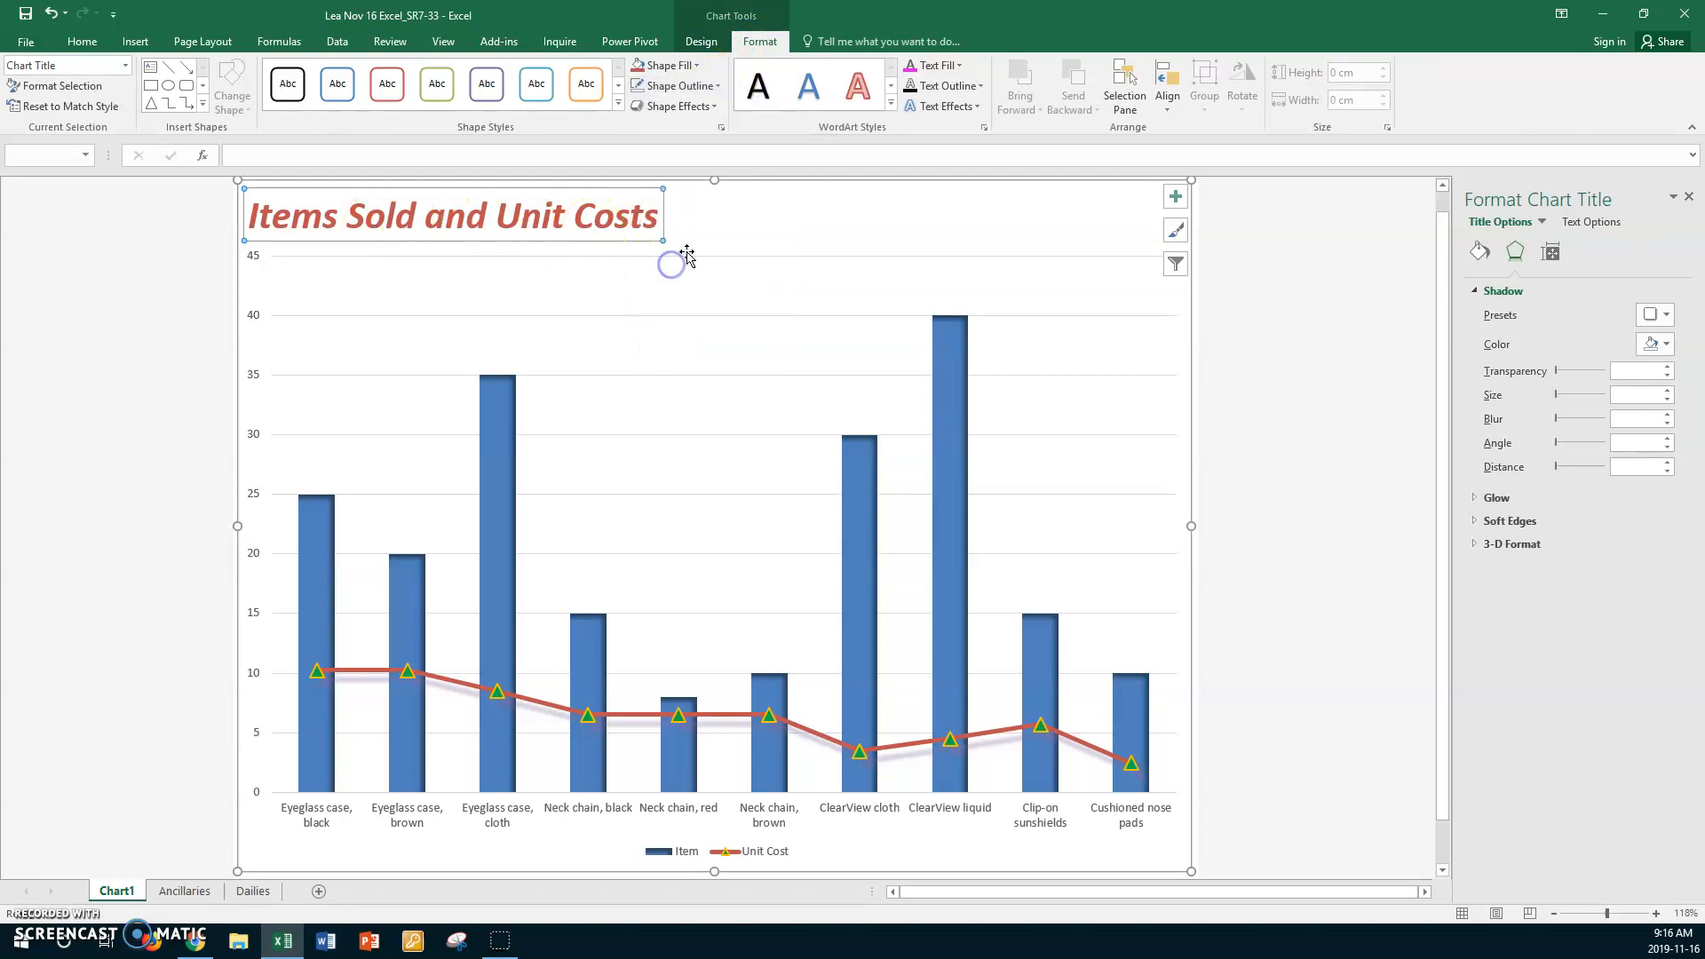
left_click(747, 227)
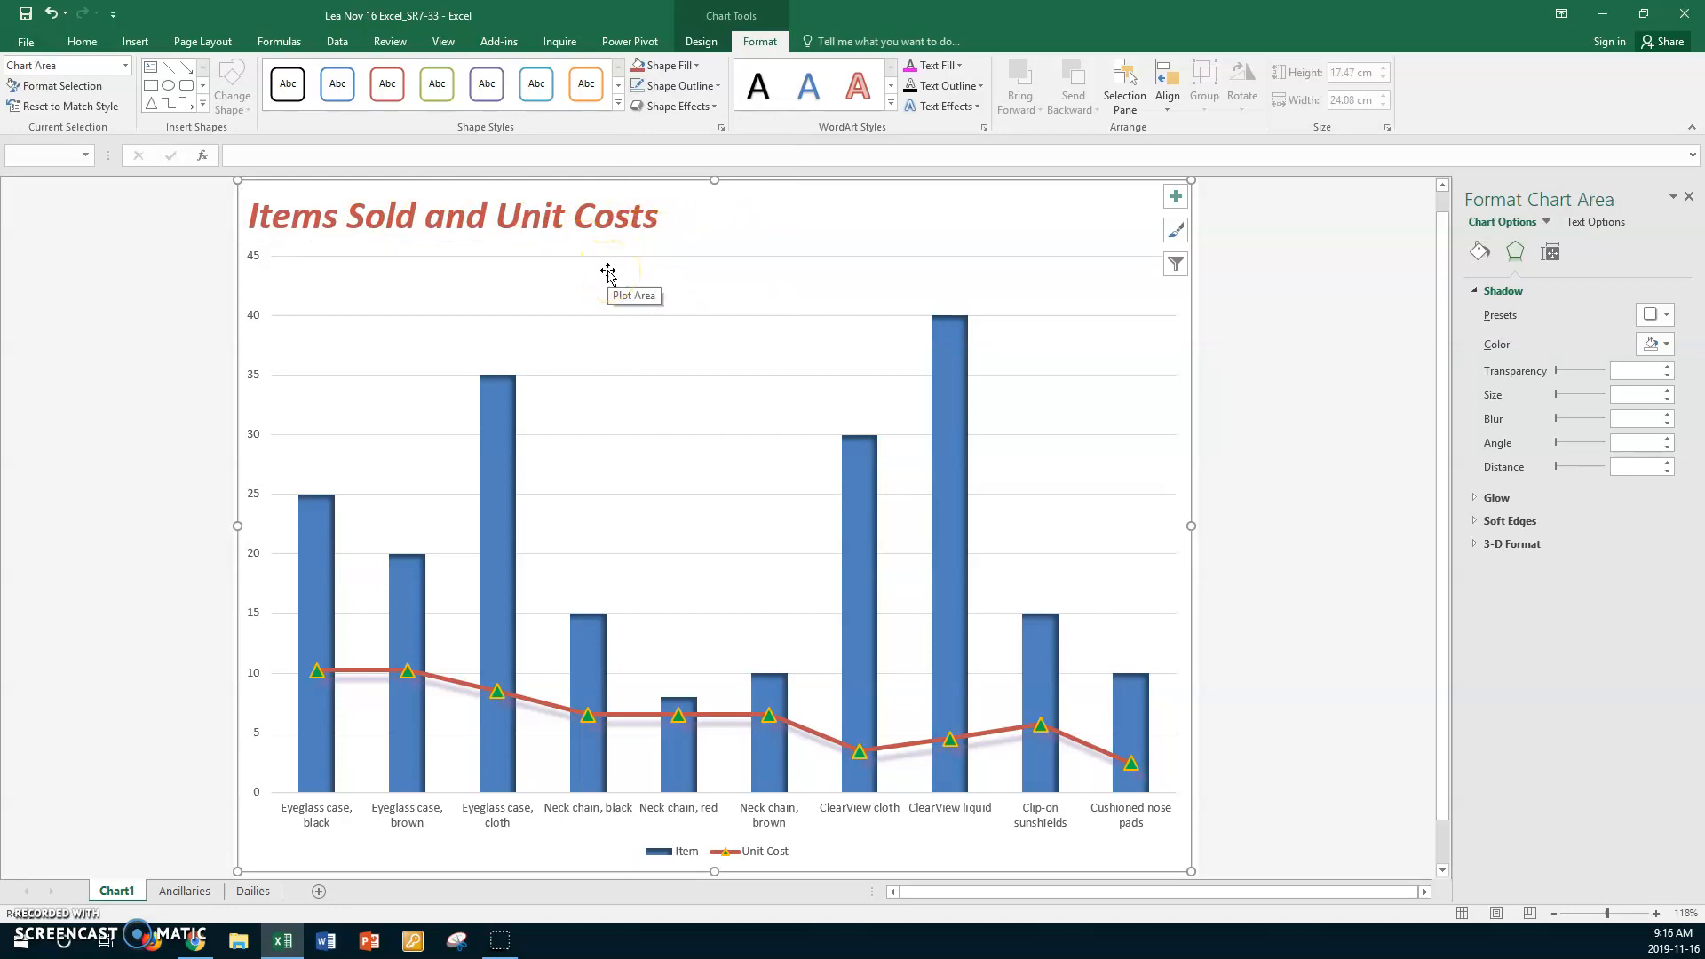
left_click(583, 213)
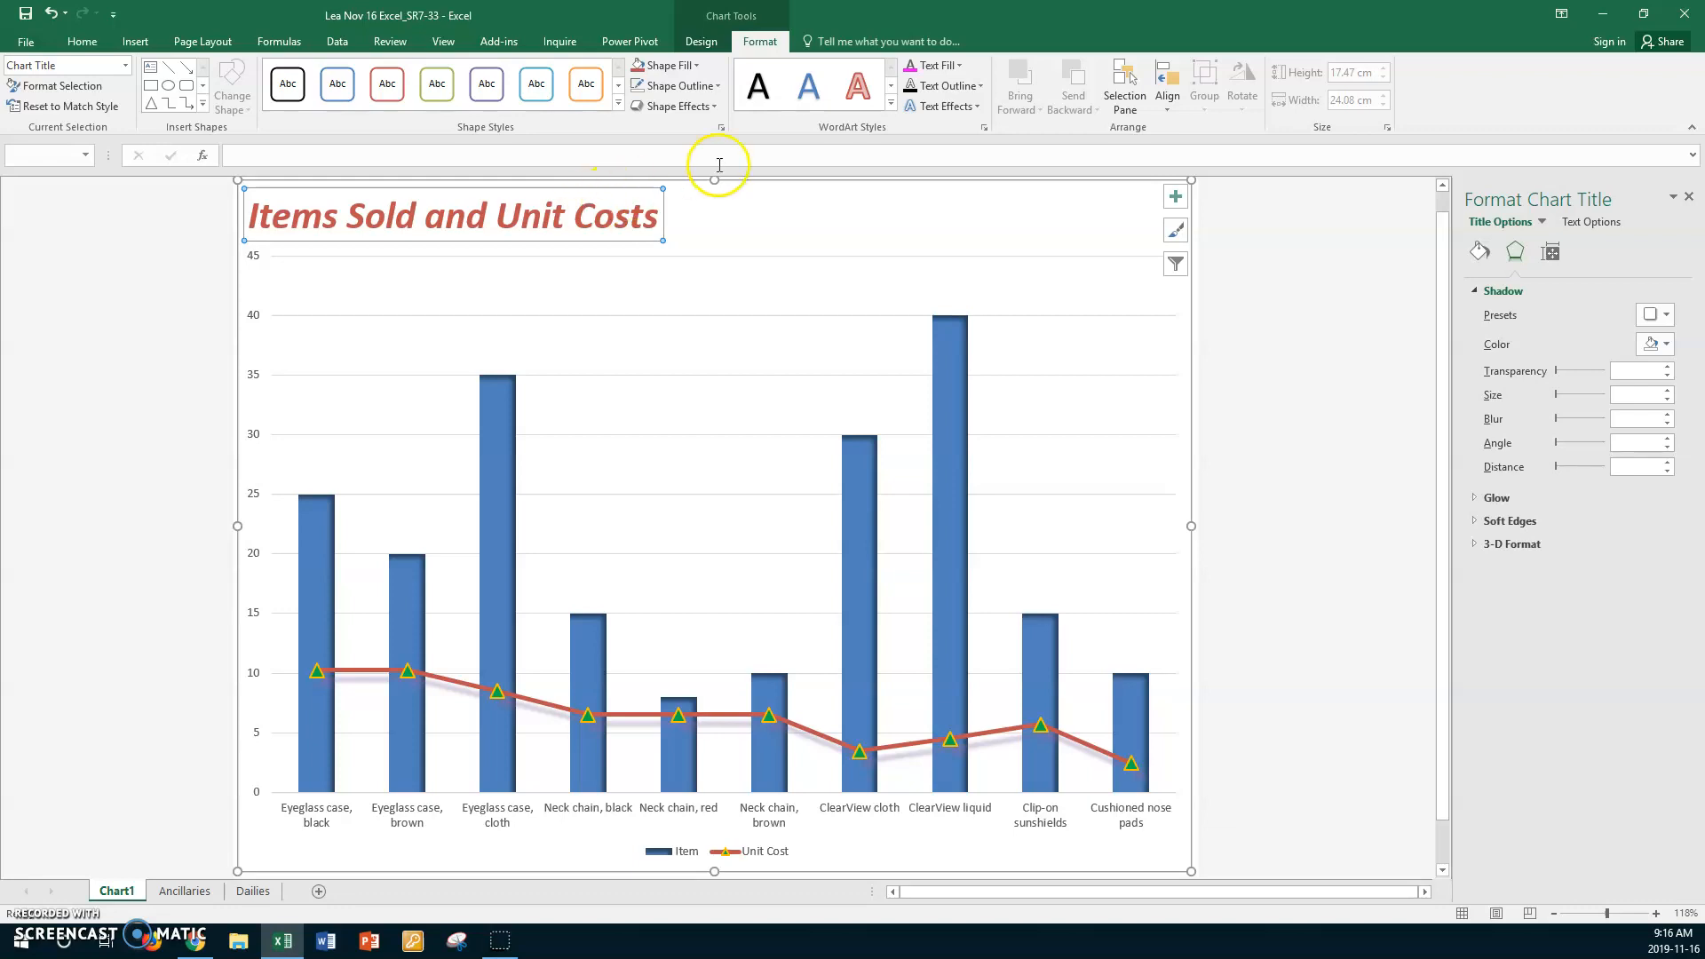
left_click(762, 278)
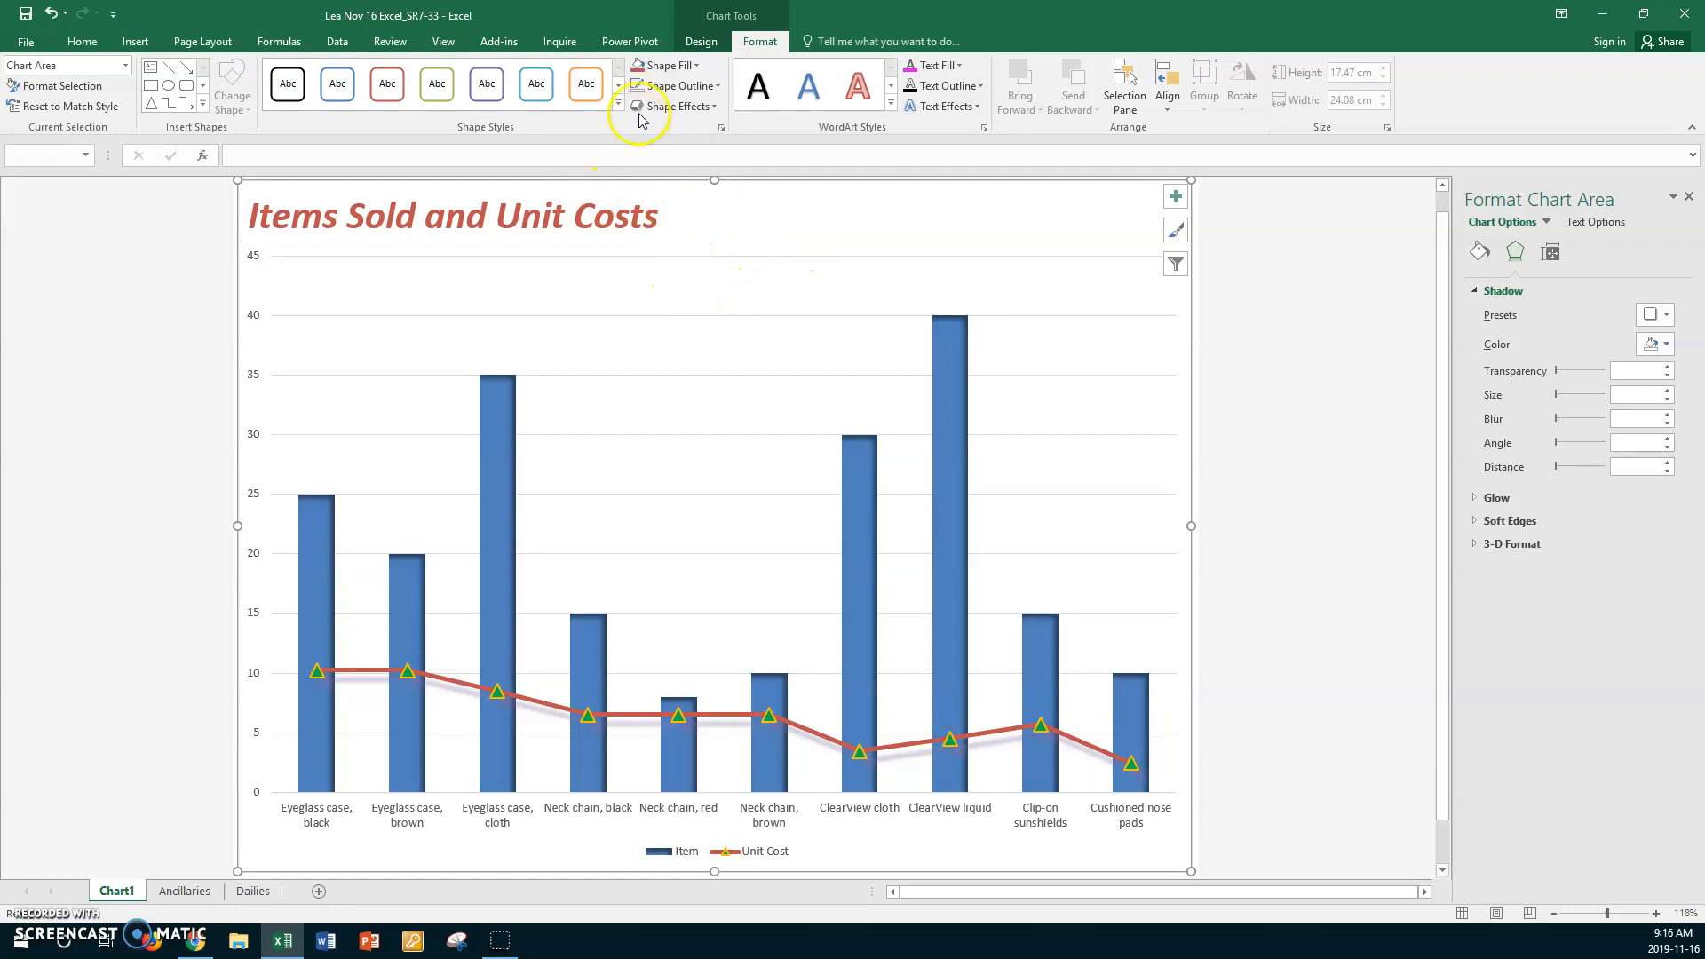
- Add primary major vertical gridlines to the combo chart
left_click(700, 41)
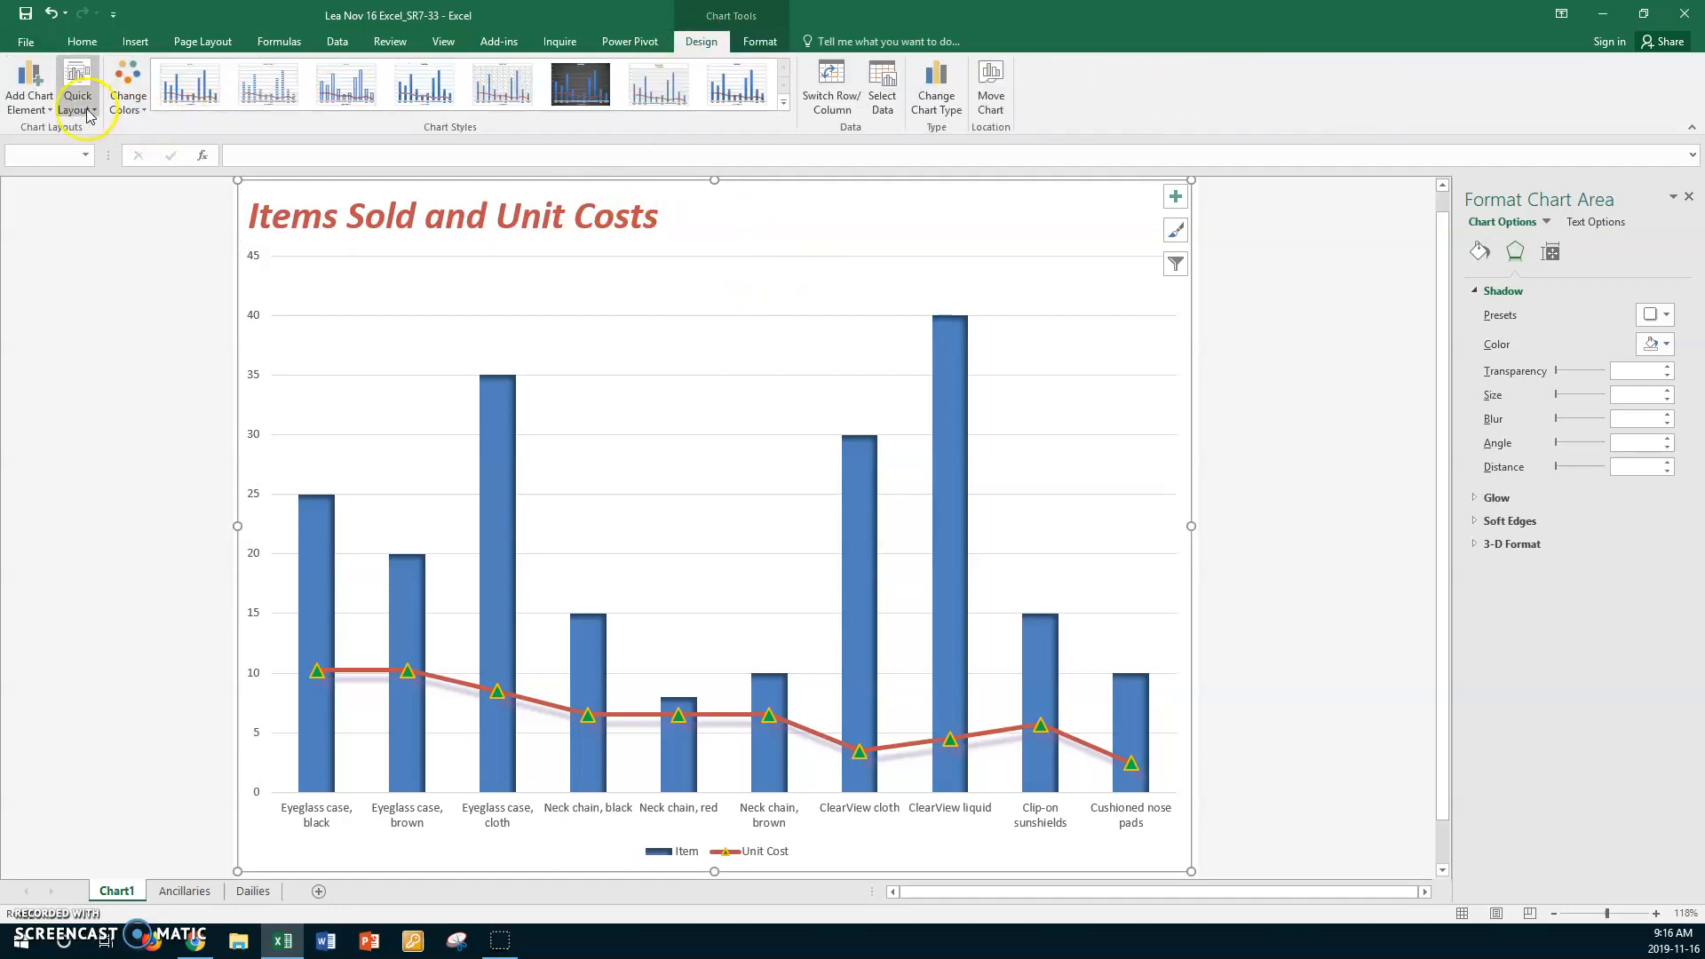
left_click(53, 108)
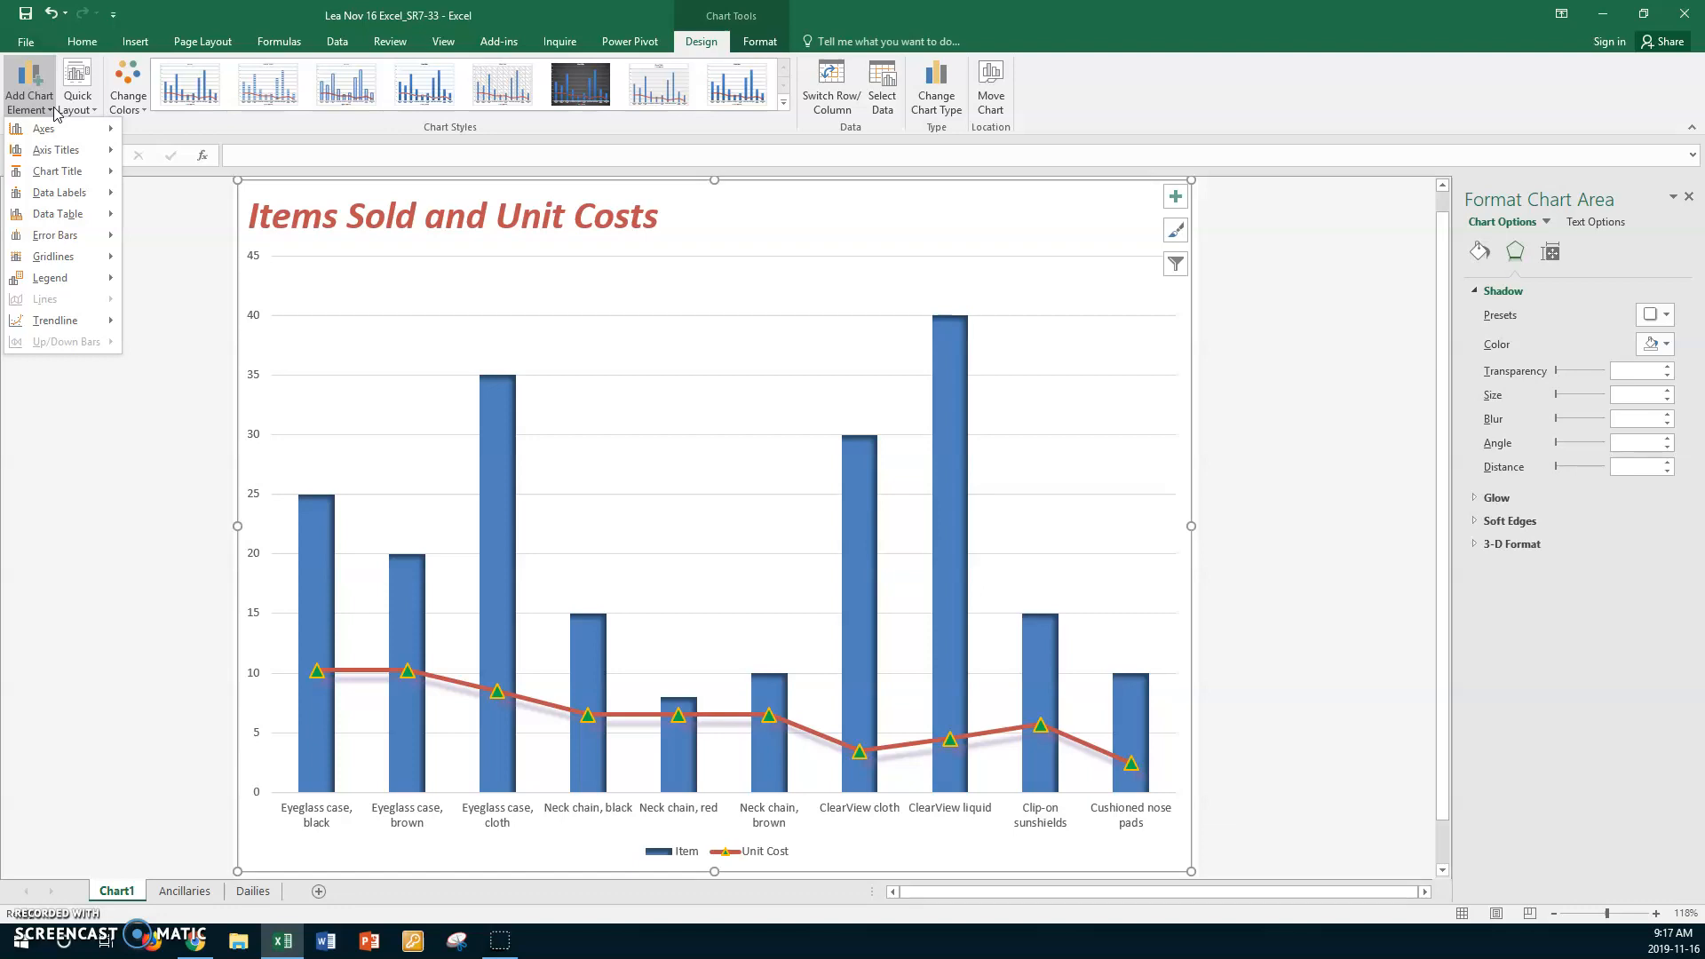
left_click(71, 263)
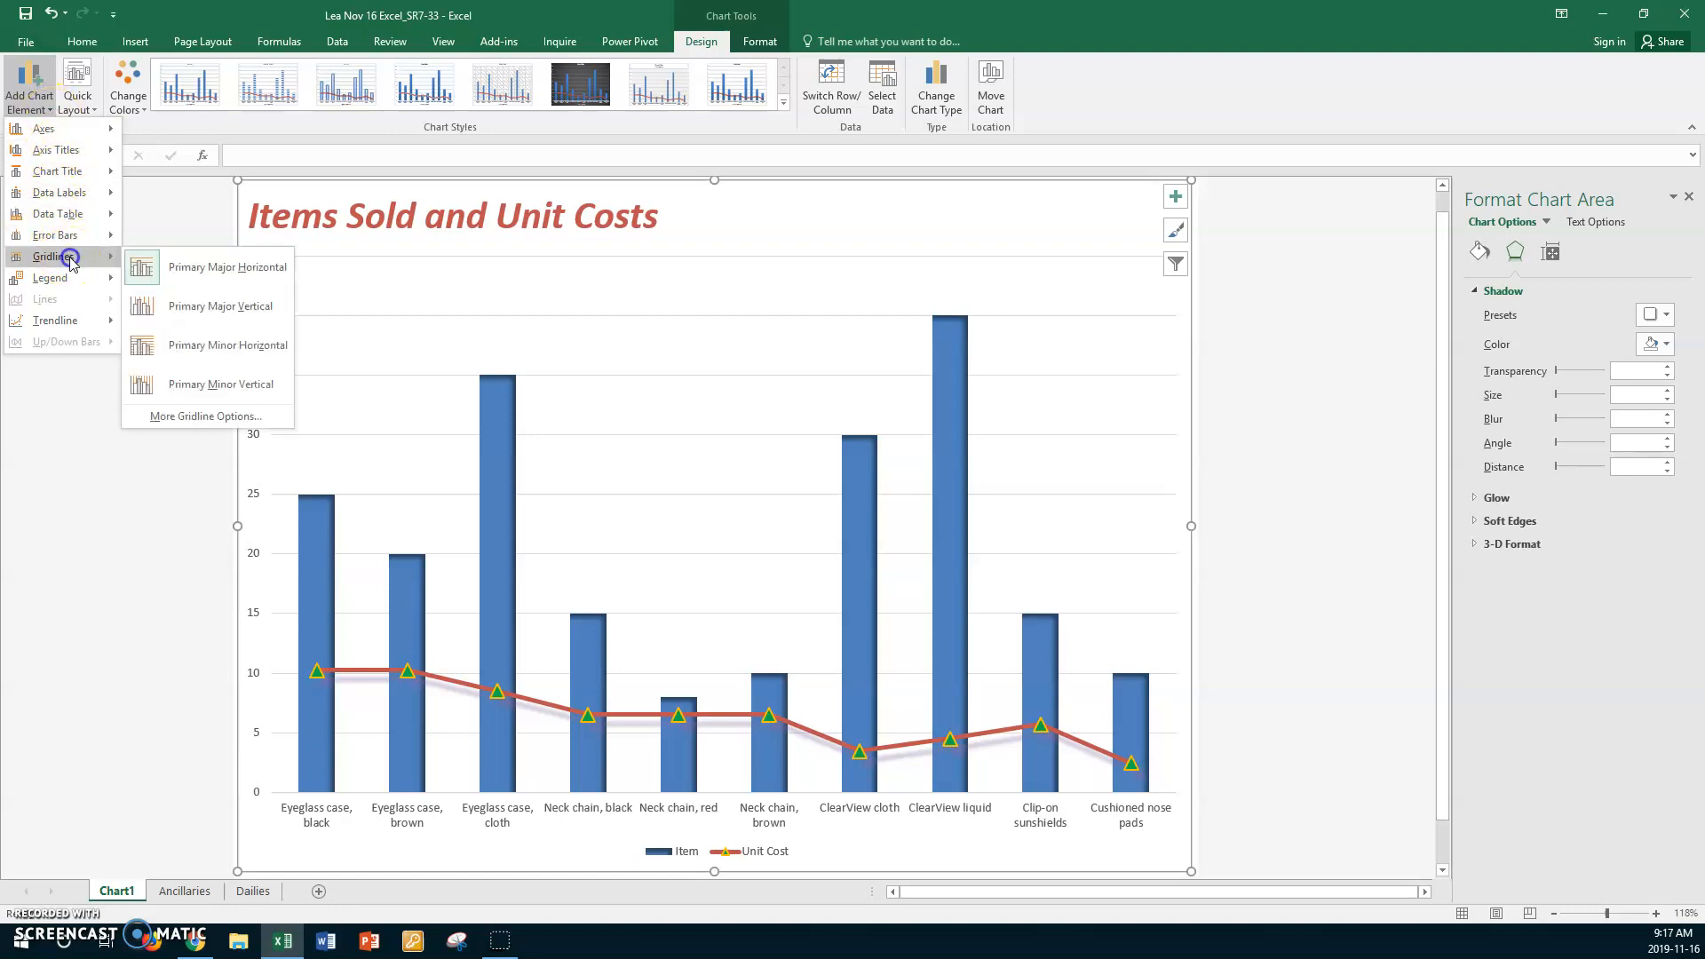
left_click(204, 307)
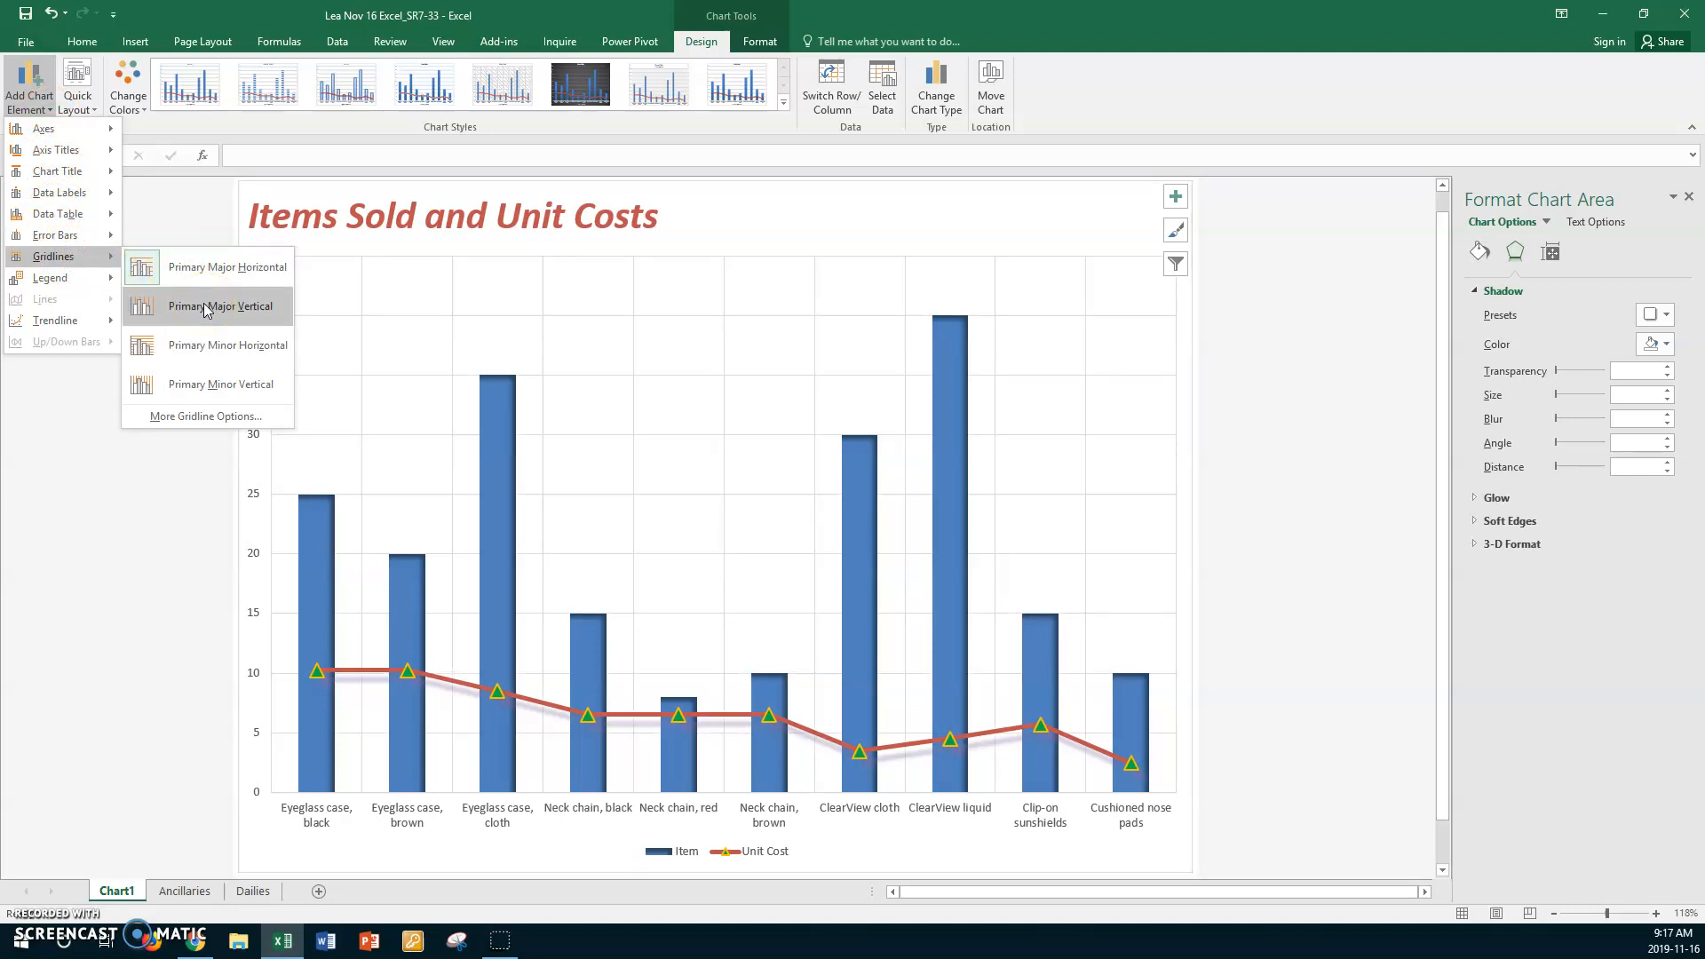
left_click(204, 307)
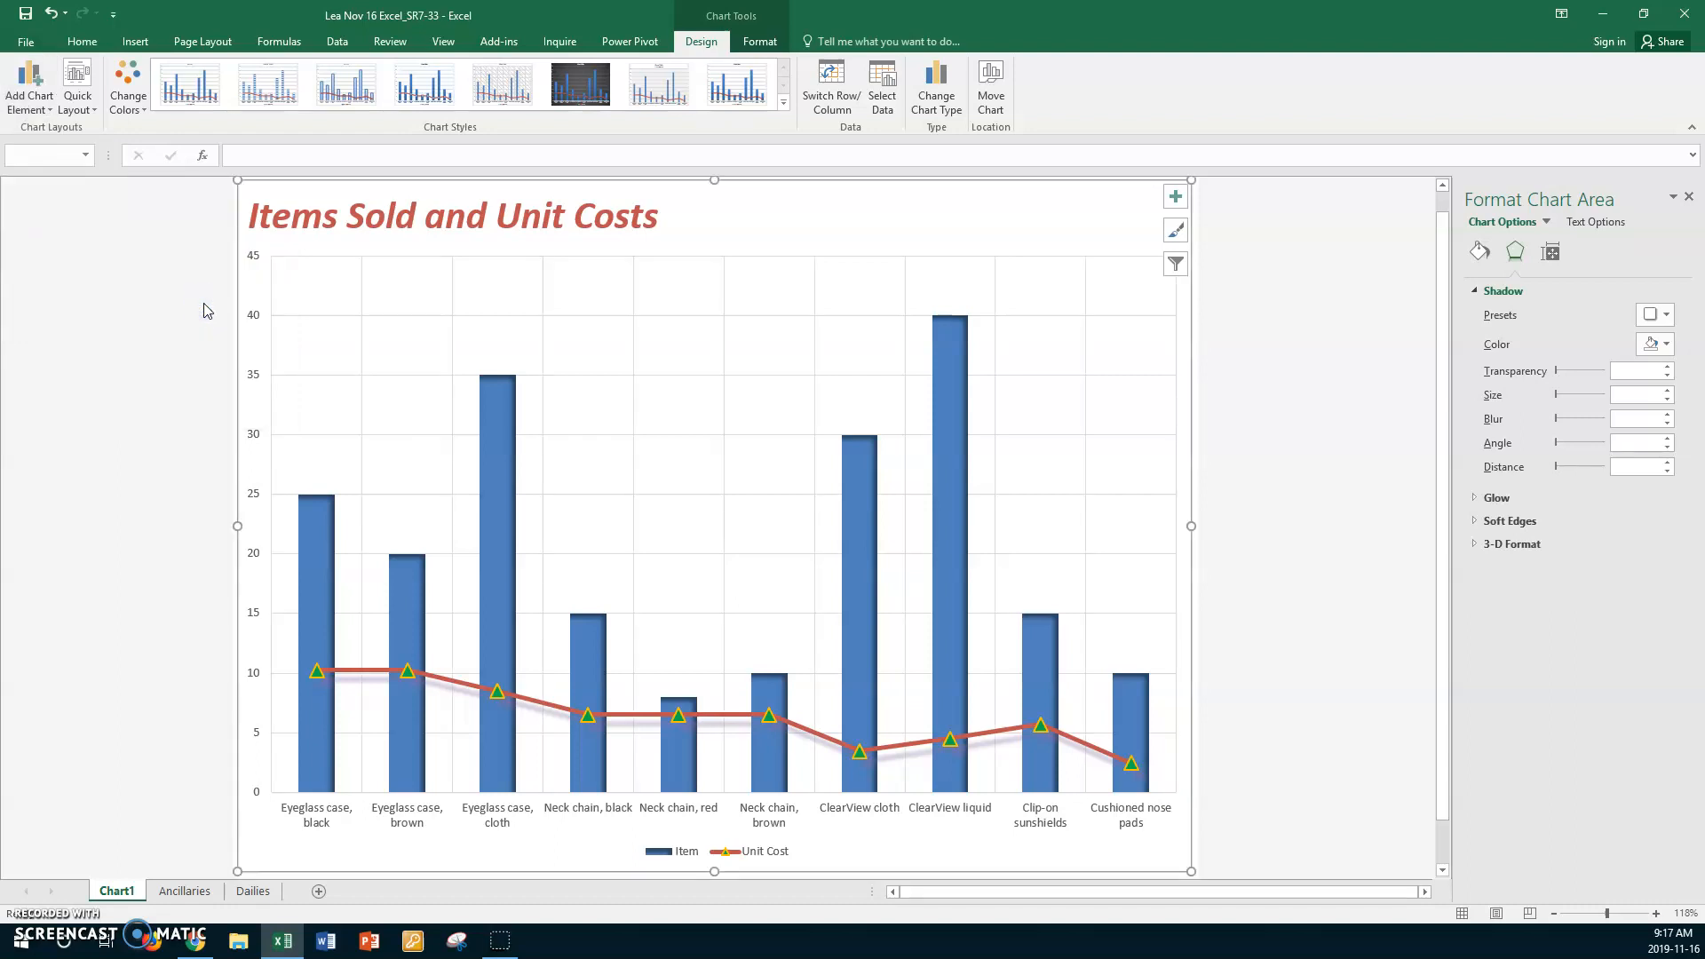
- Set the chart area's shadow color to a light olive green theme shade
left_click(1669, 345)
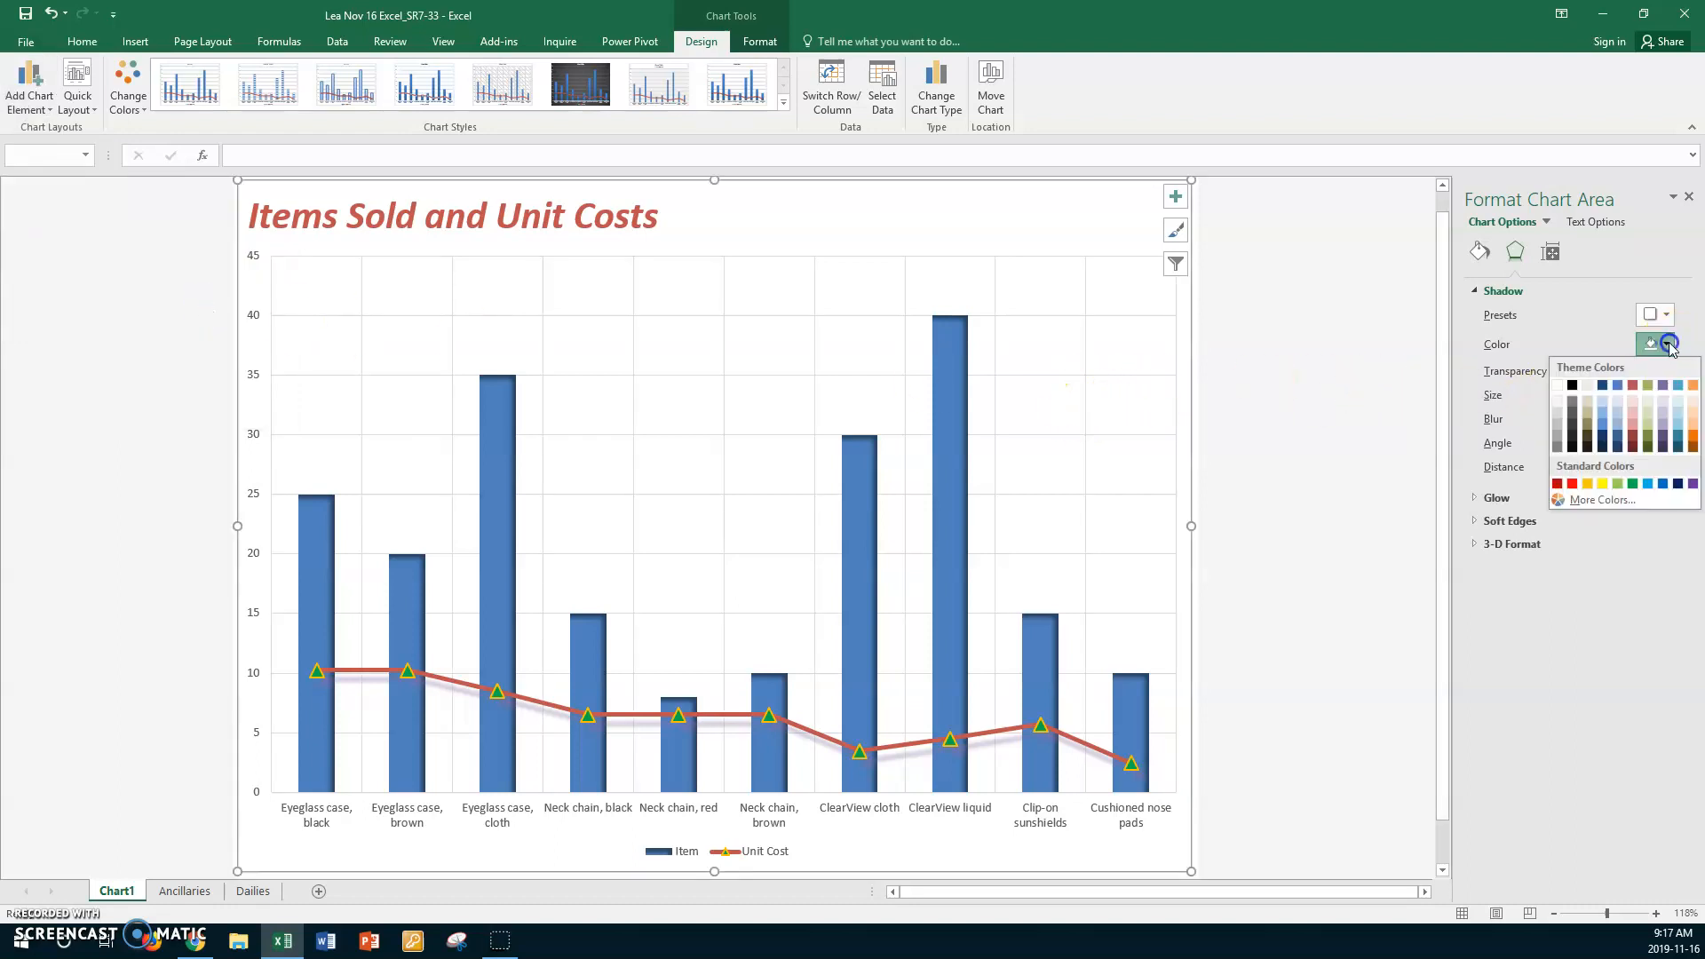
left_click(1654, 399)
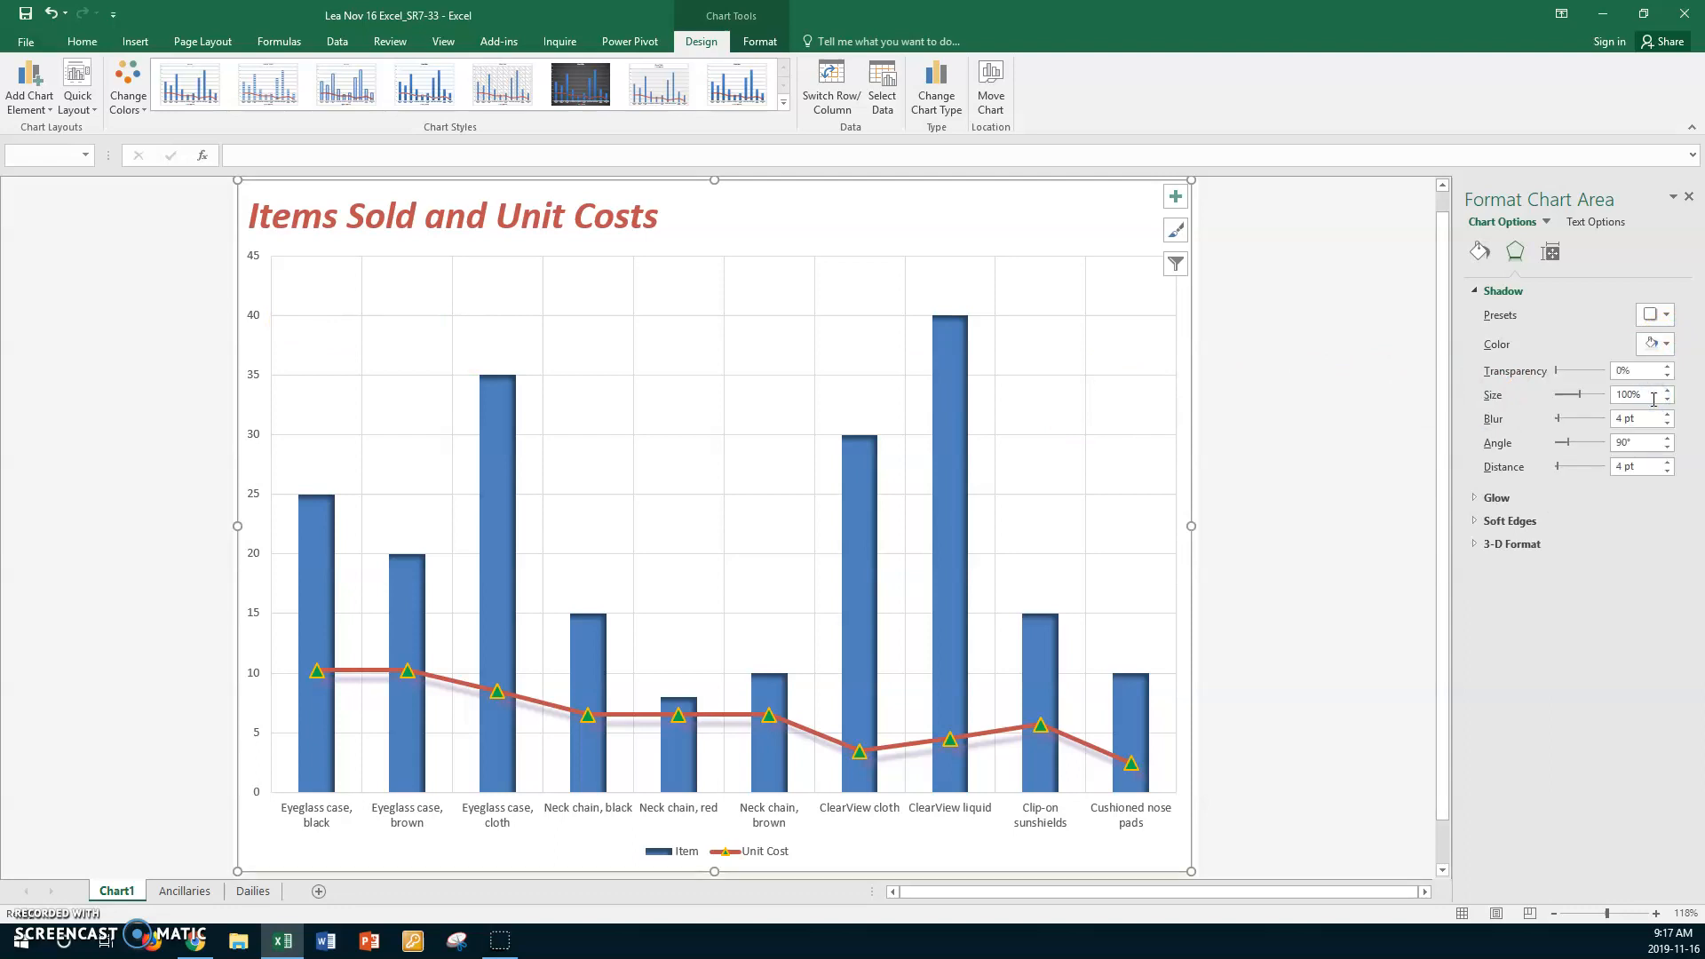
left_click(1661, 345)
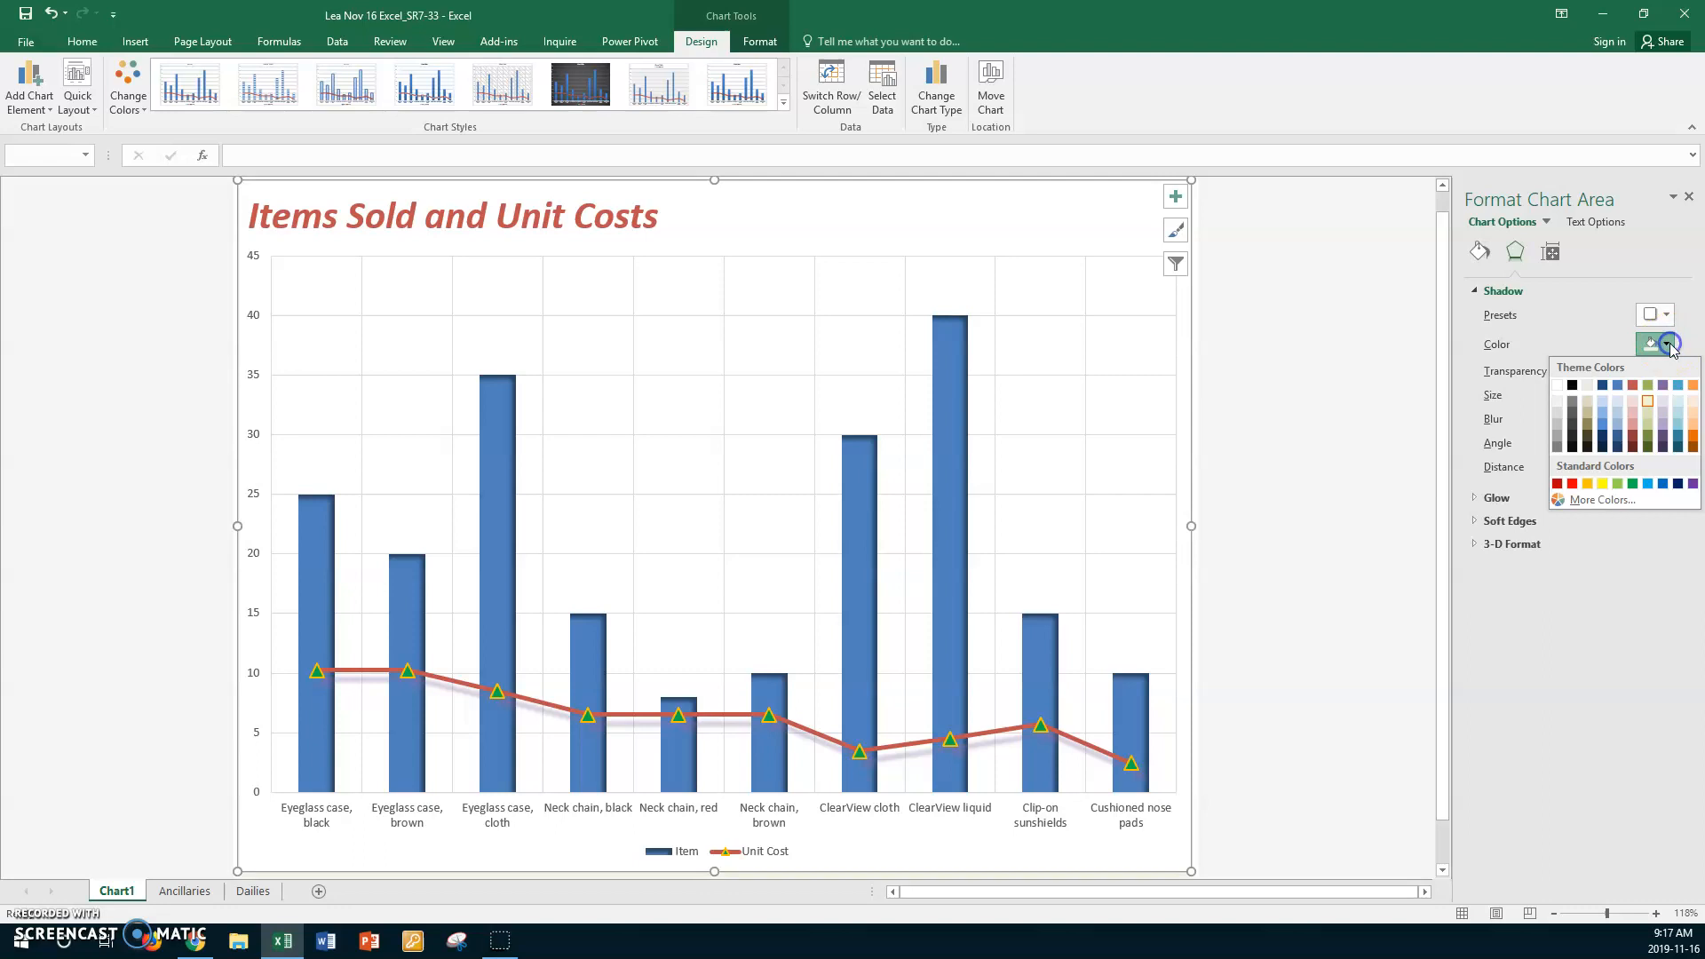
left_click(1637, 414)
left_click(1558, 422)
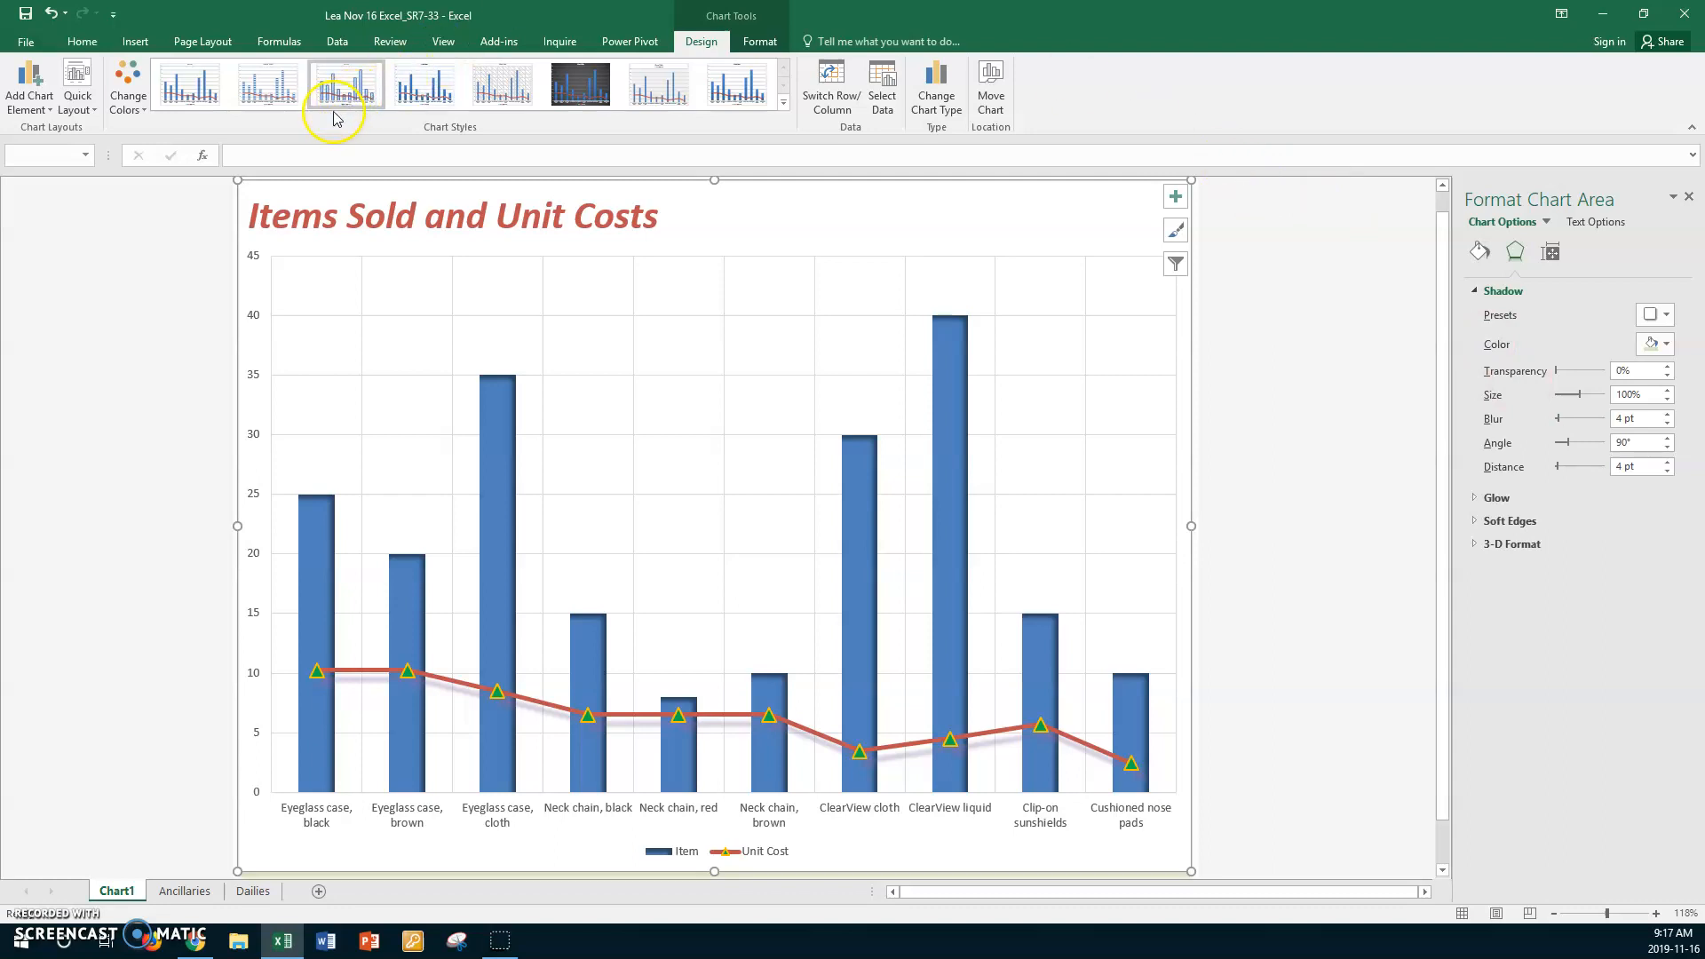
- Add primary minor vertical and primary minor horizontal gridlines to the chart
left_click(50, 108)
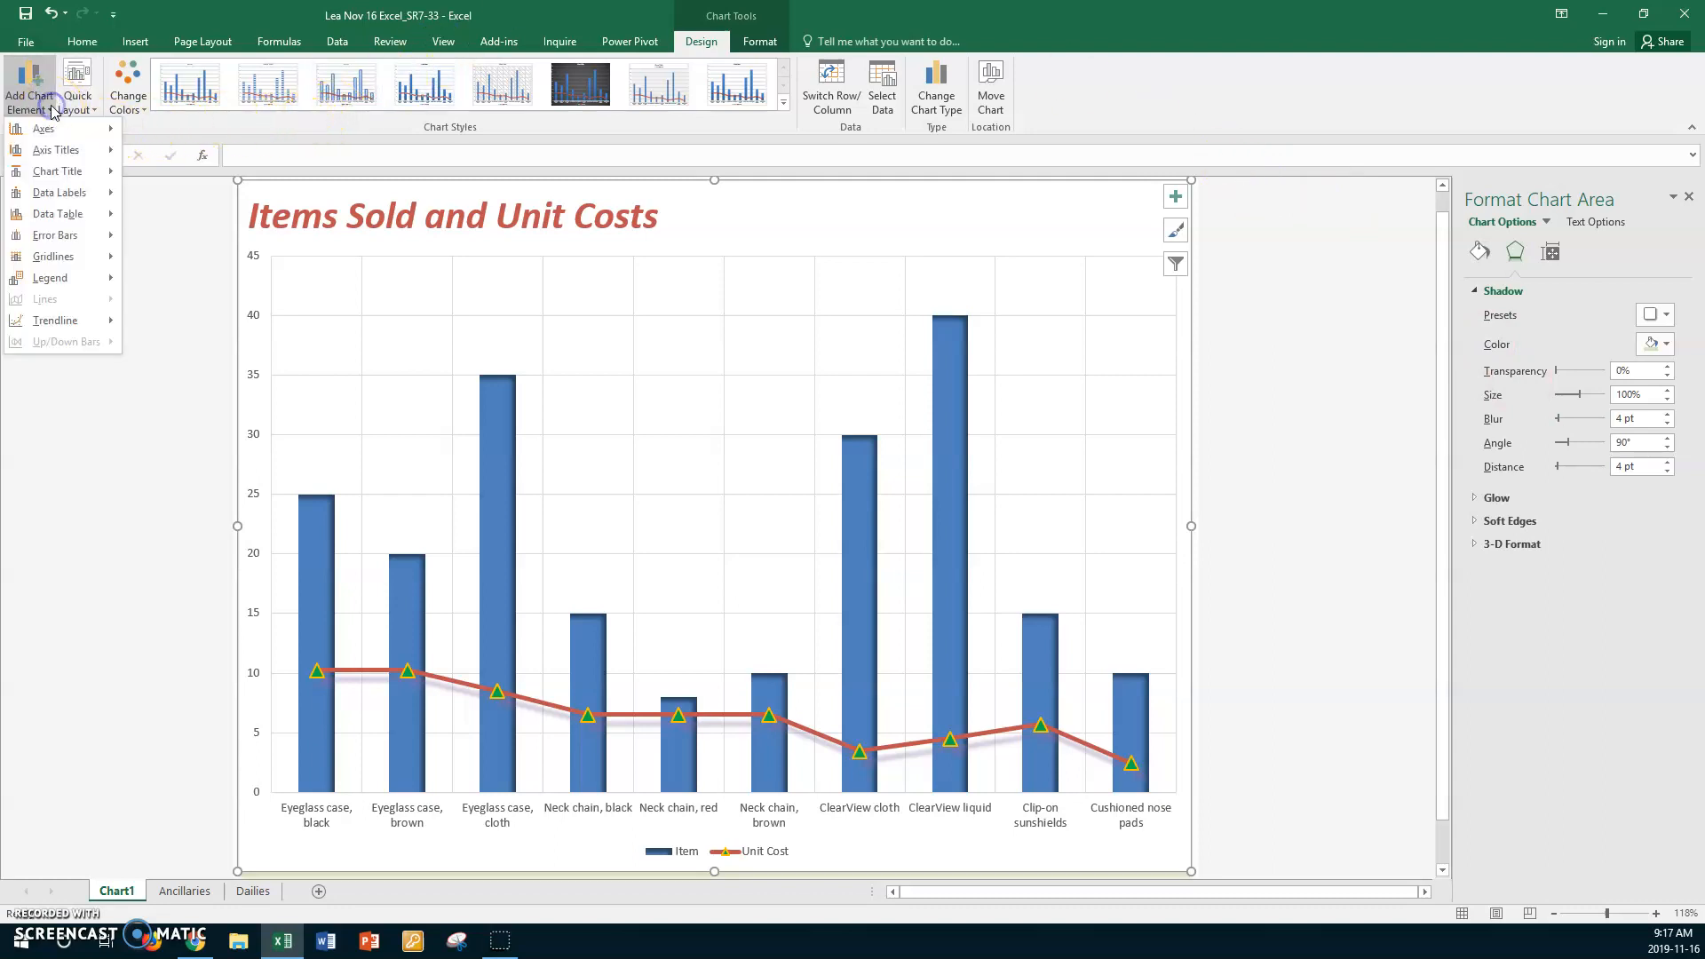
mouse_move(52, 258)
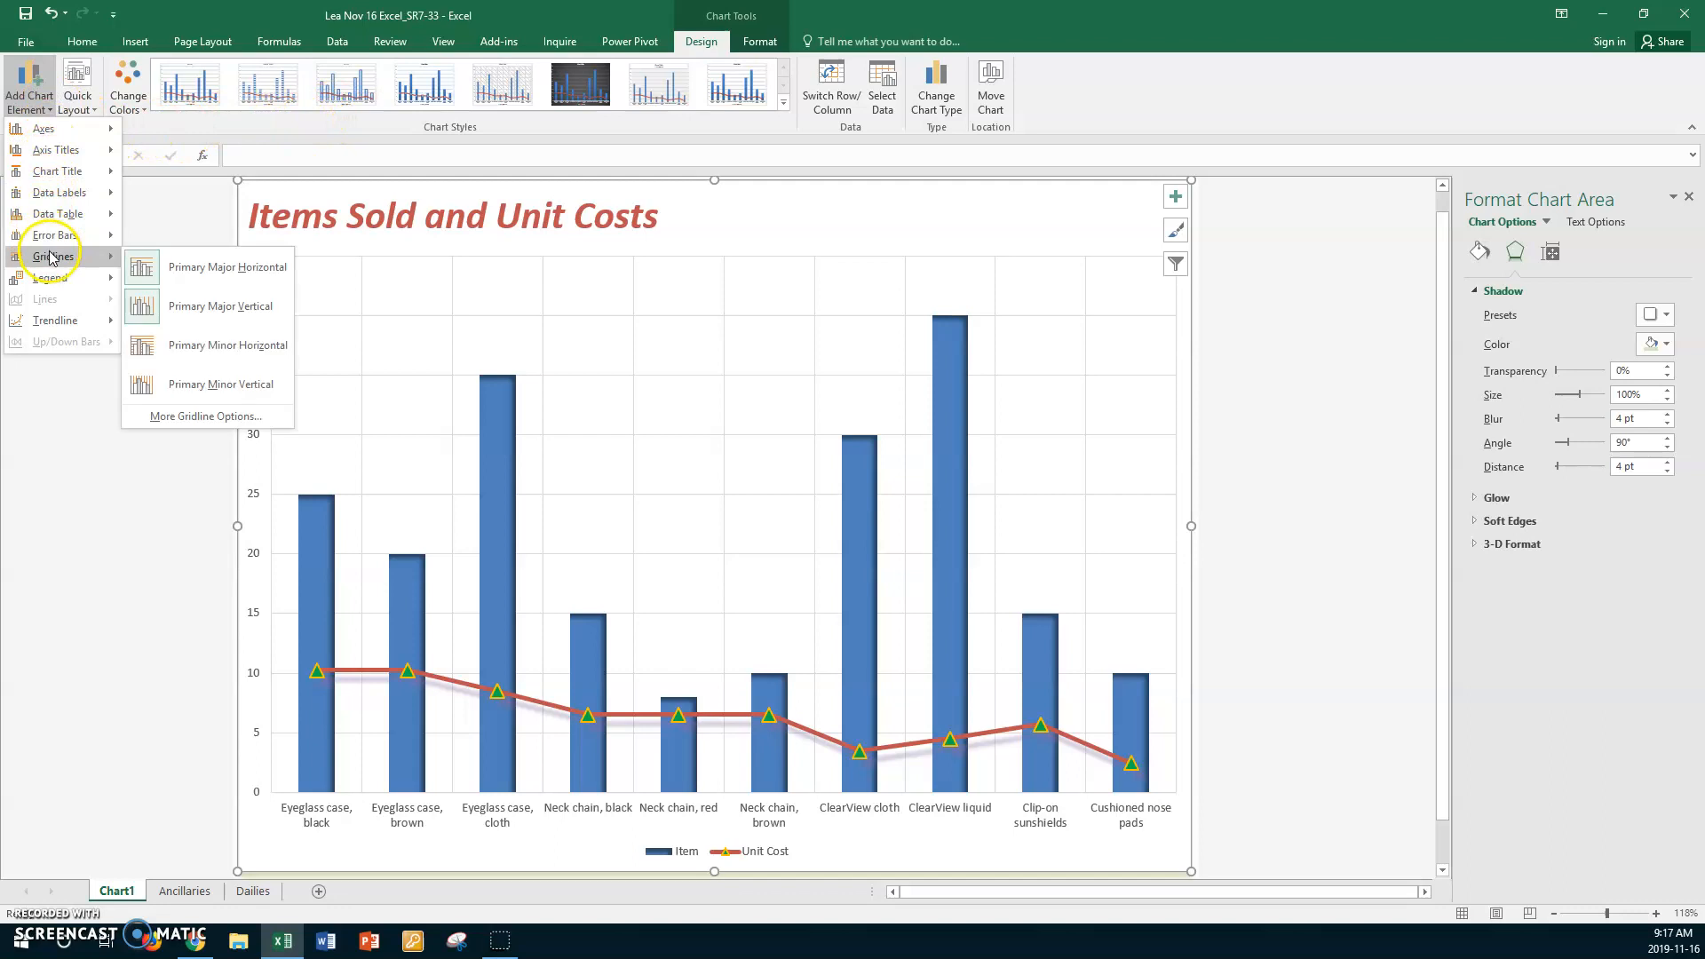
left_click(213, 387)
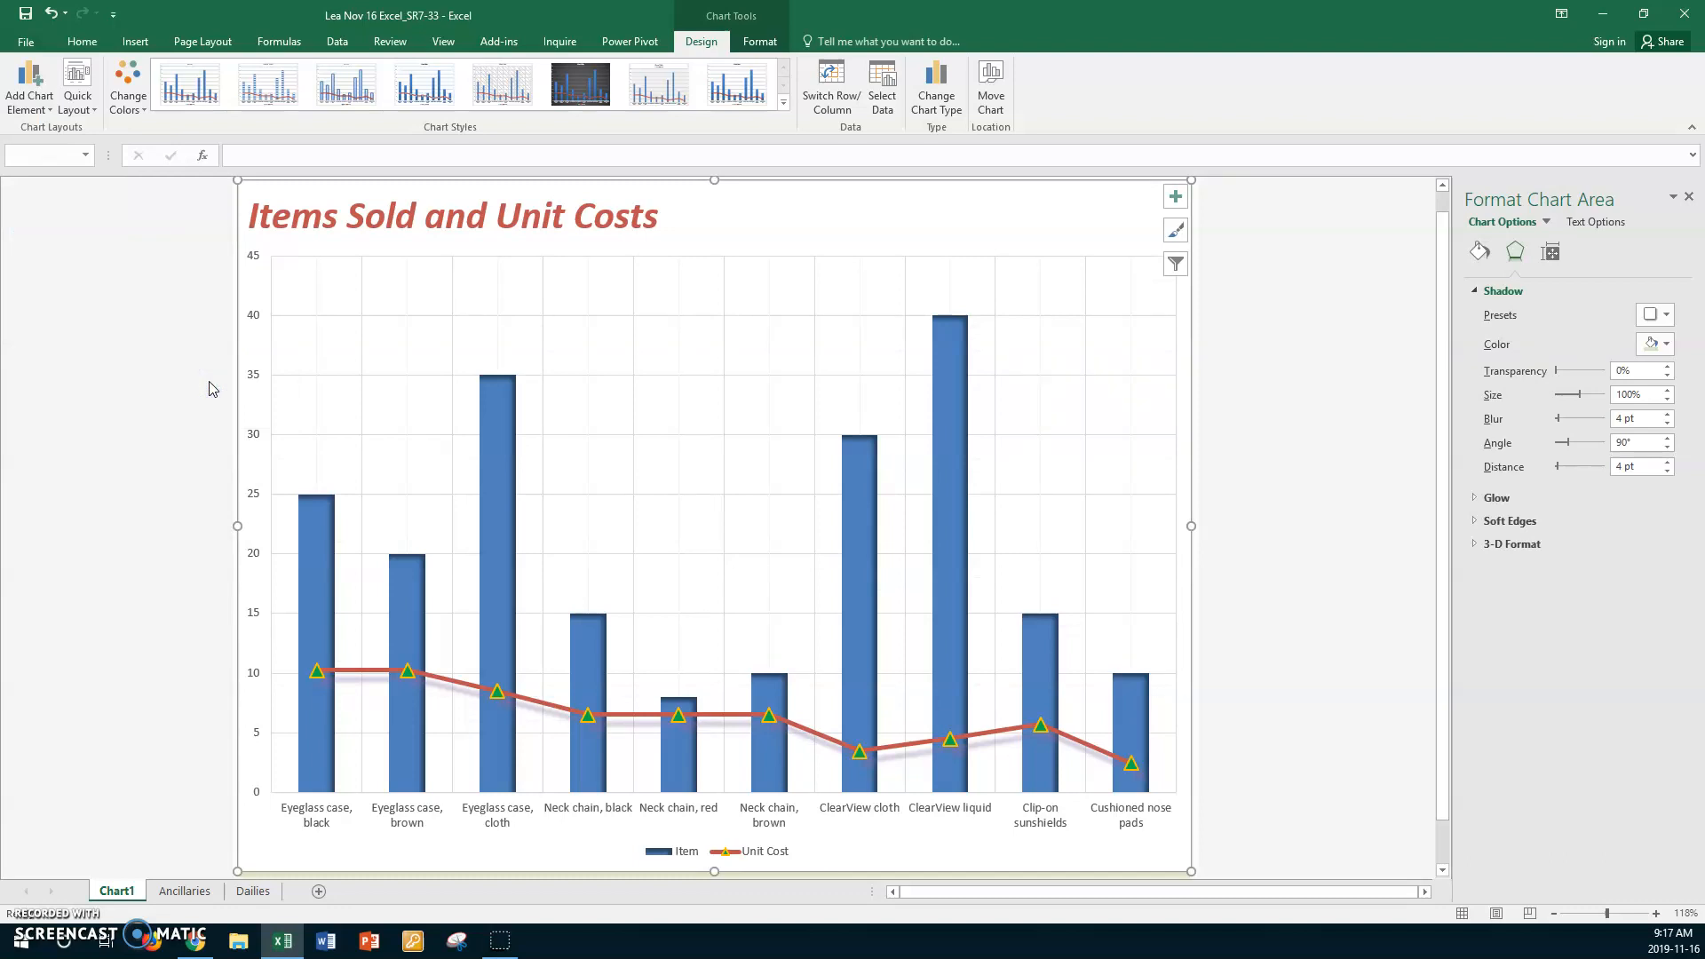
left_click(50, 111)
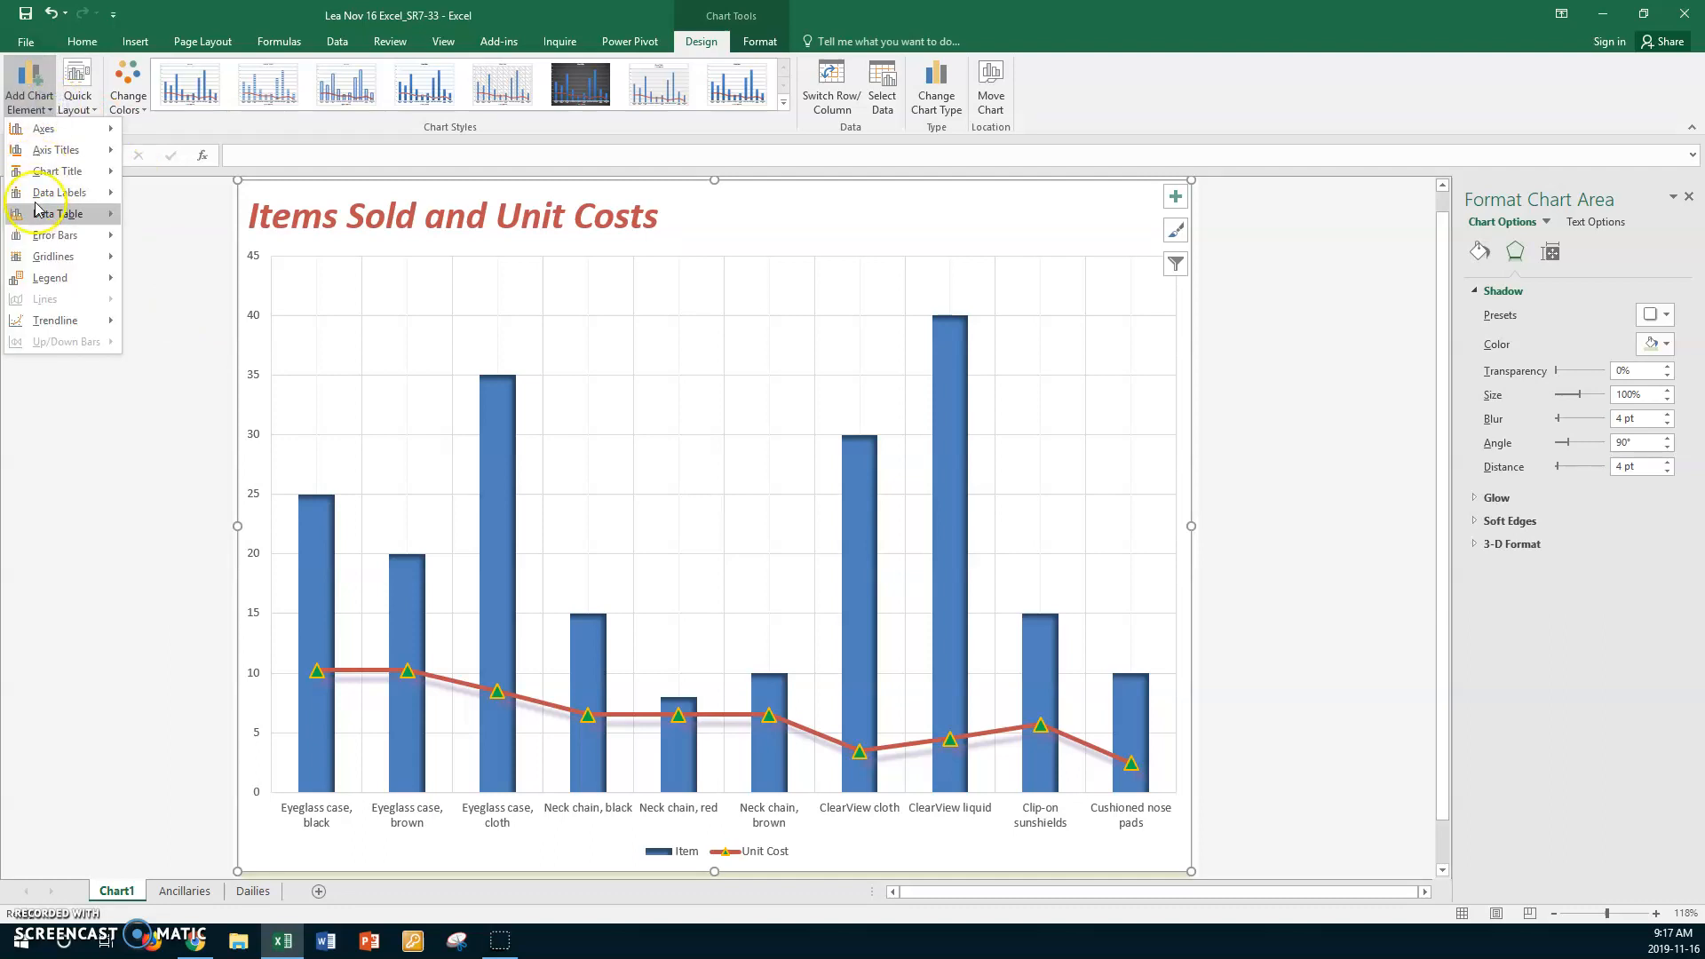
mouse_move(40, 261)
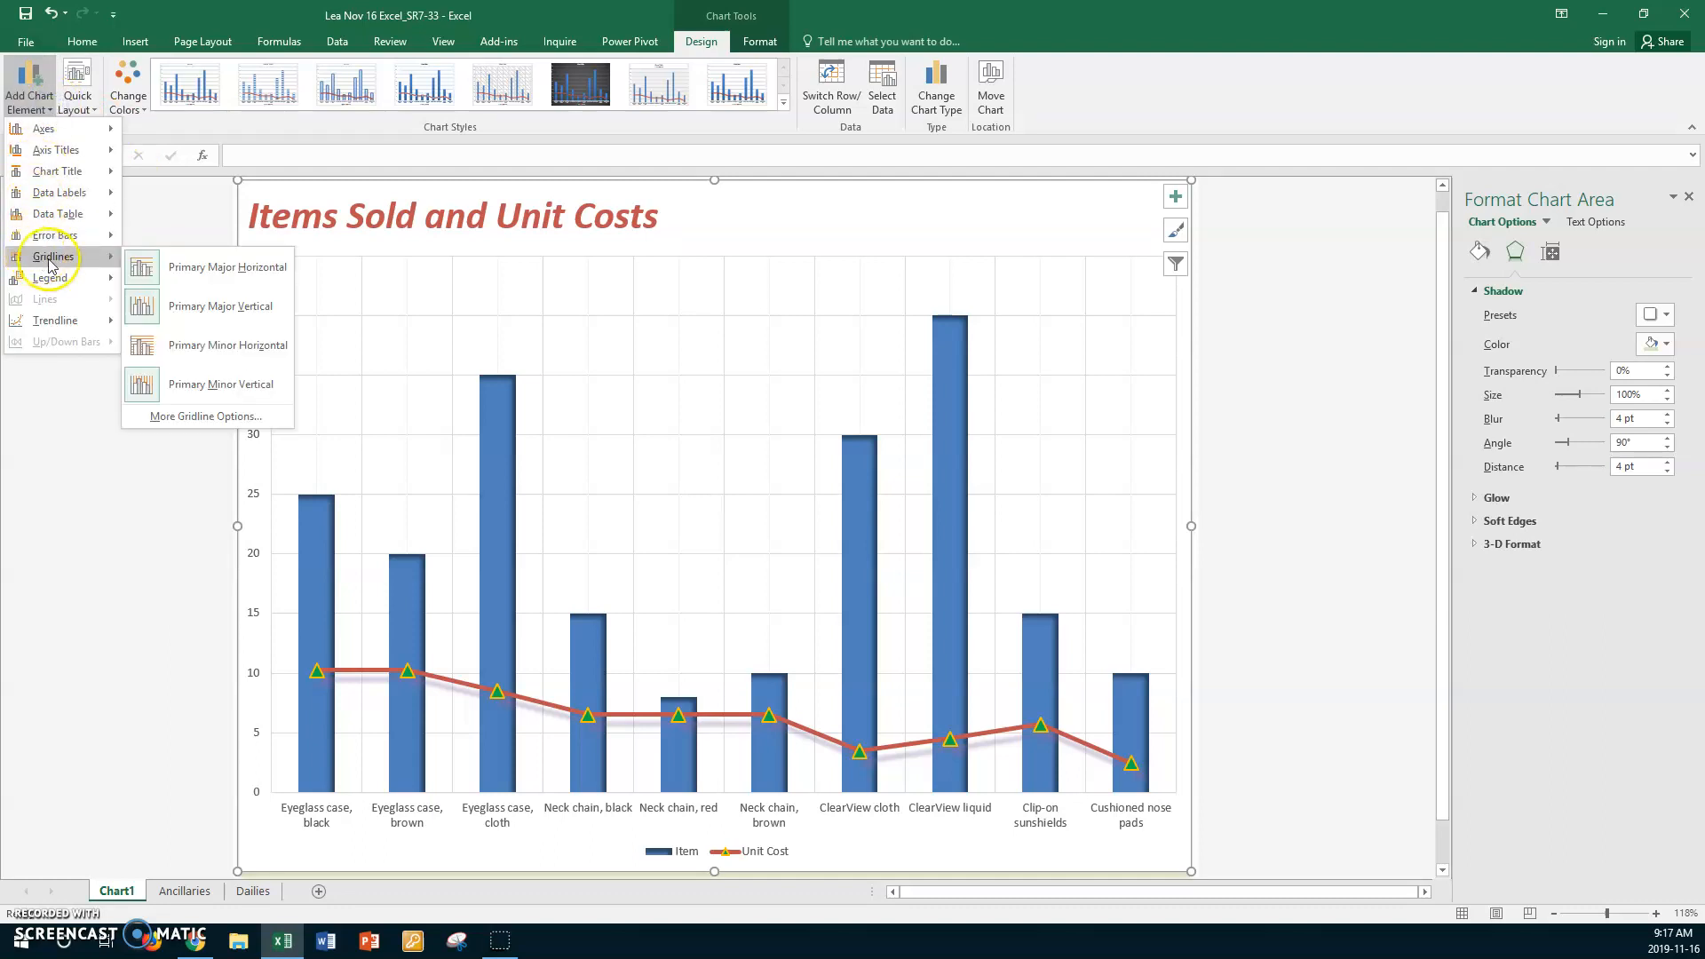
left_click(236, 349)
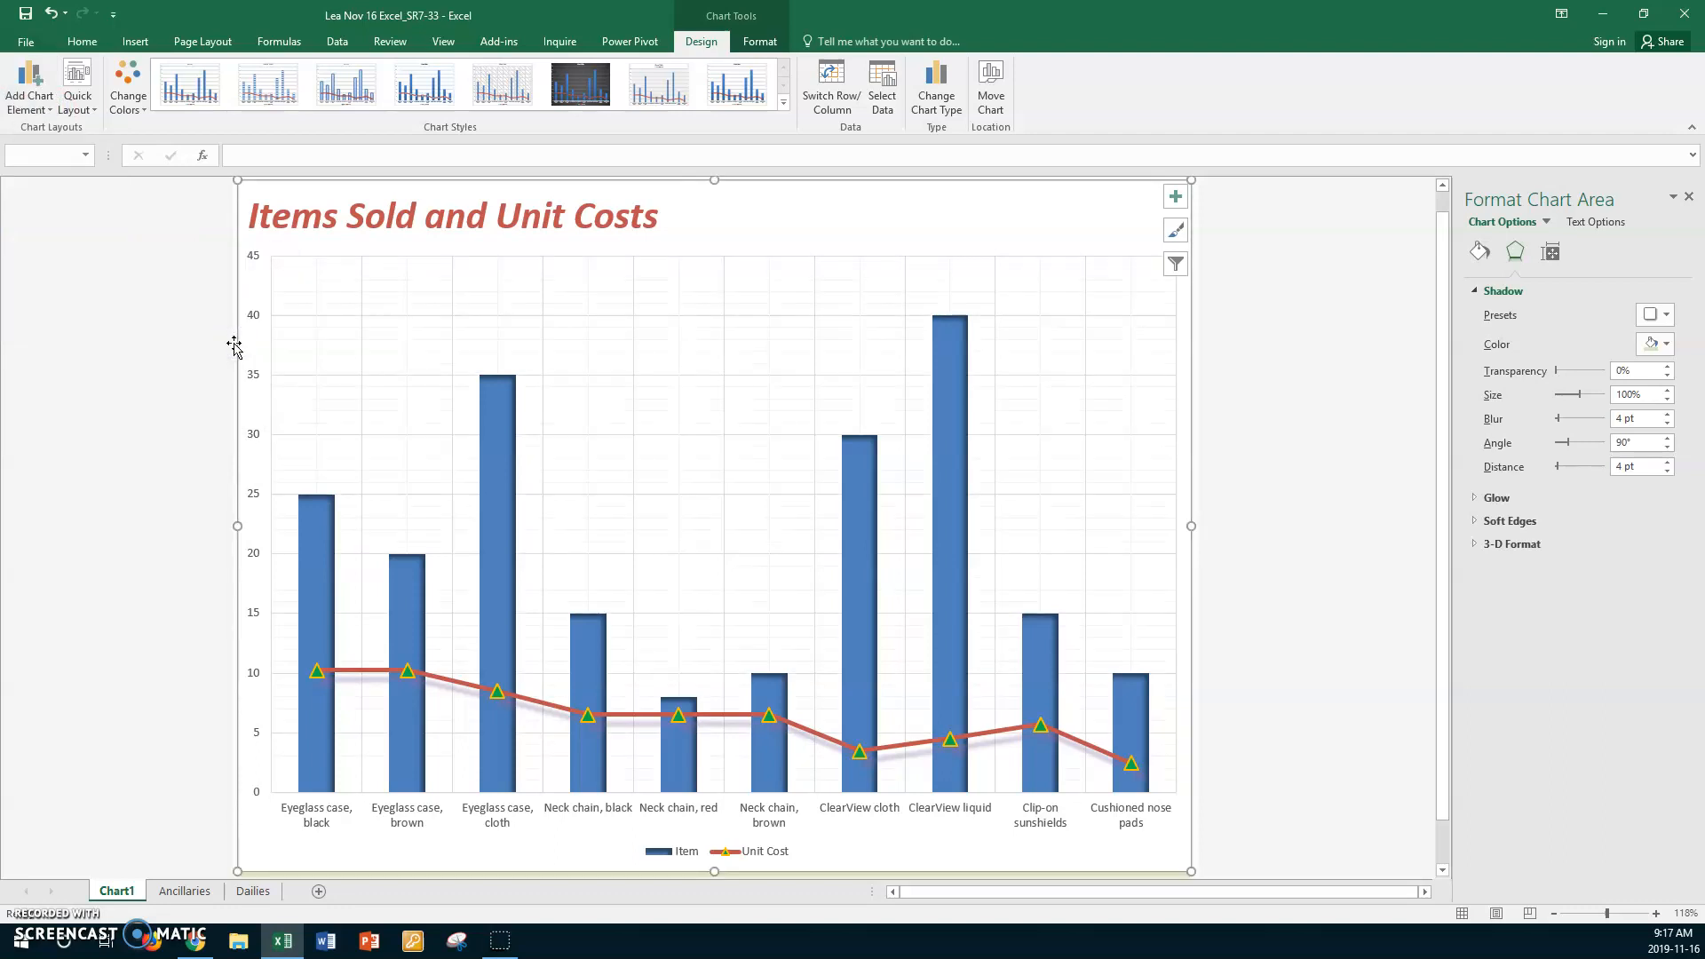
left_click(38, 915)
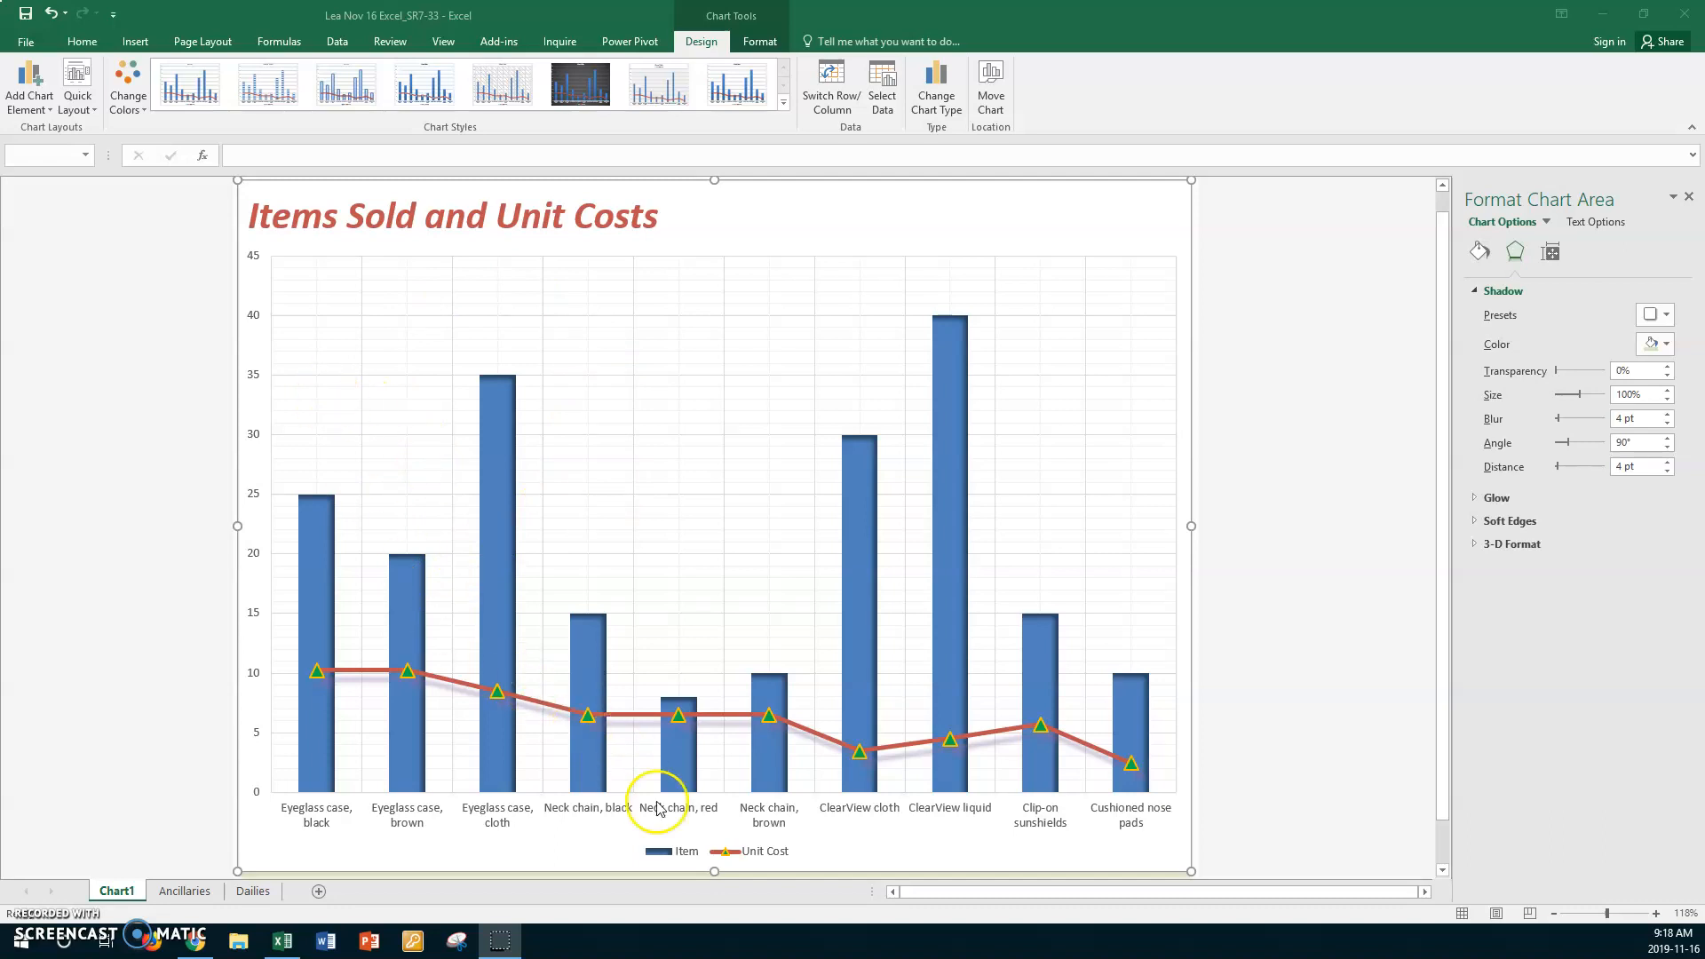
- Set the font size of the Item legend entry to 12
right_click(687, 850)
left_click(687, 851)
left_click(686, 854)
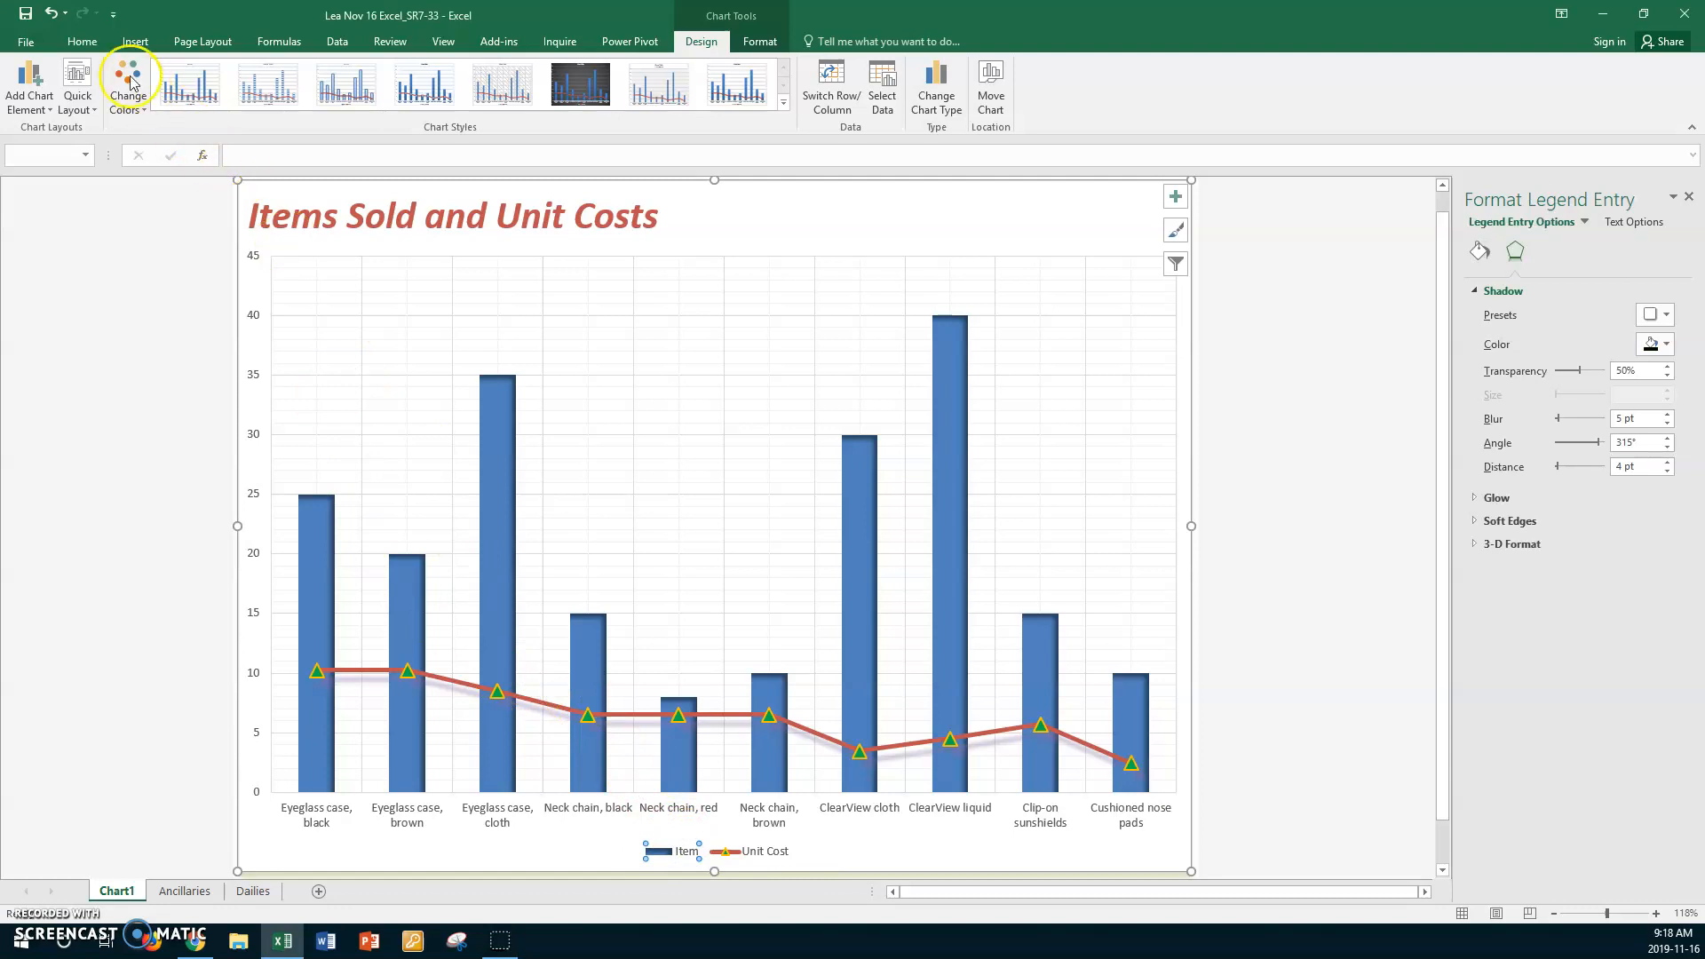
left_click(82, 41)
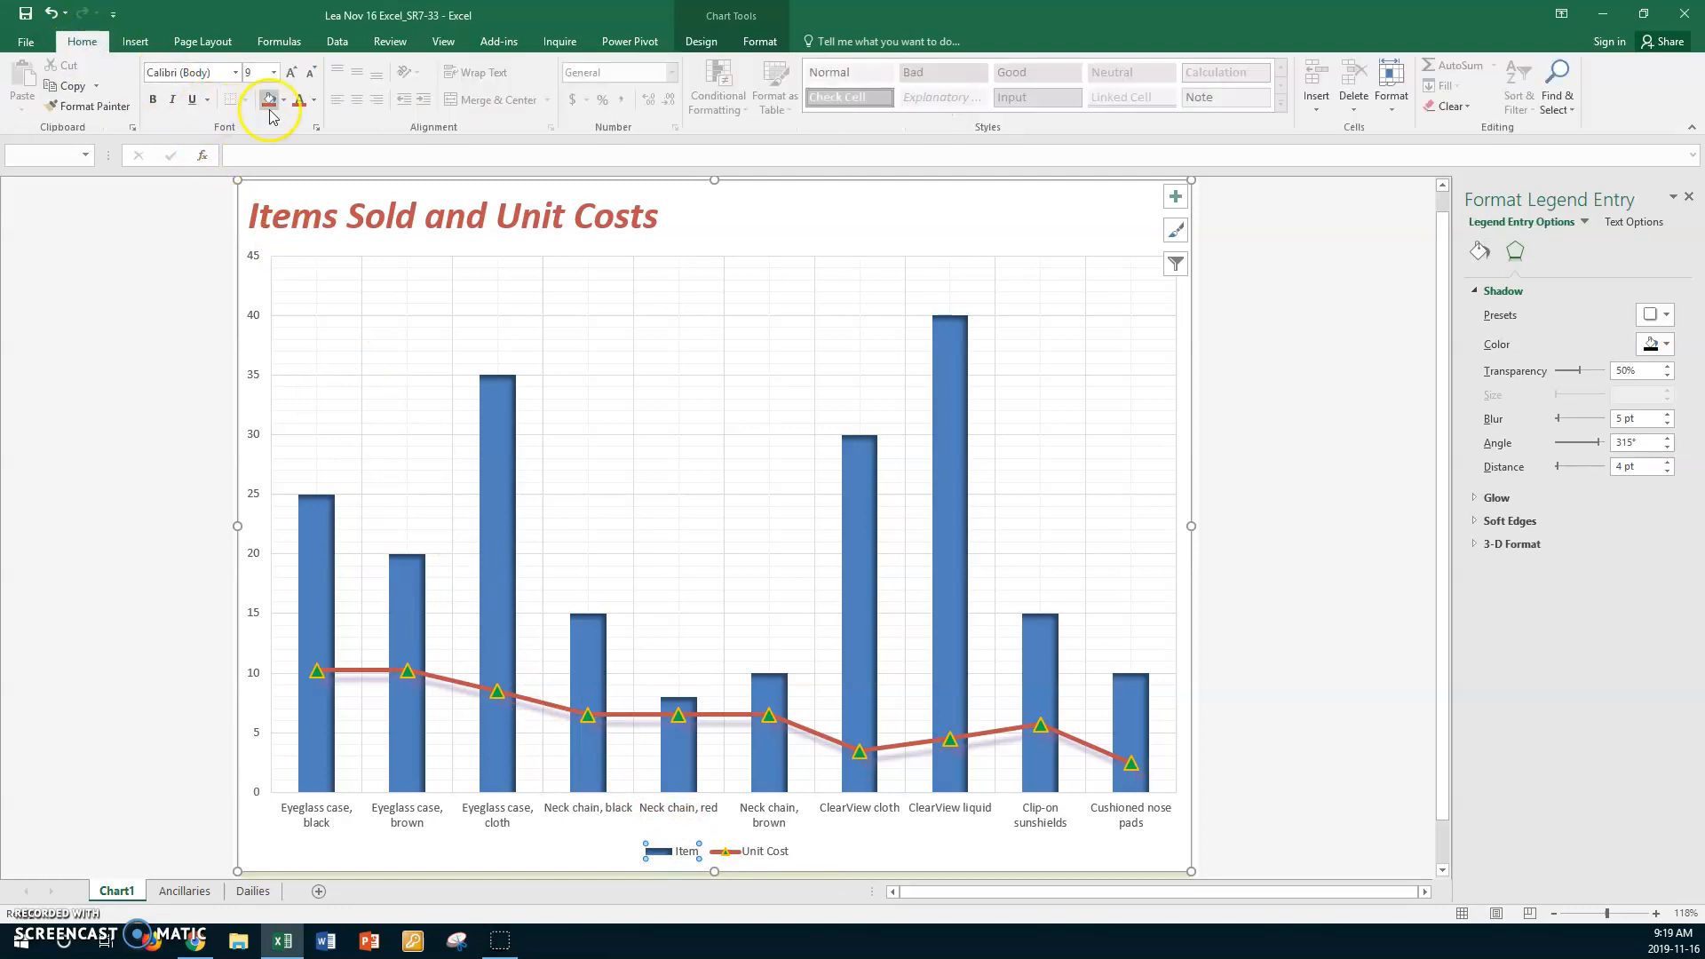
left_click(273, 72)
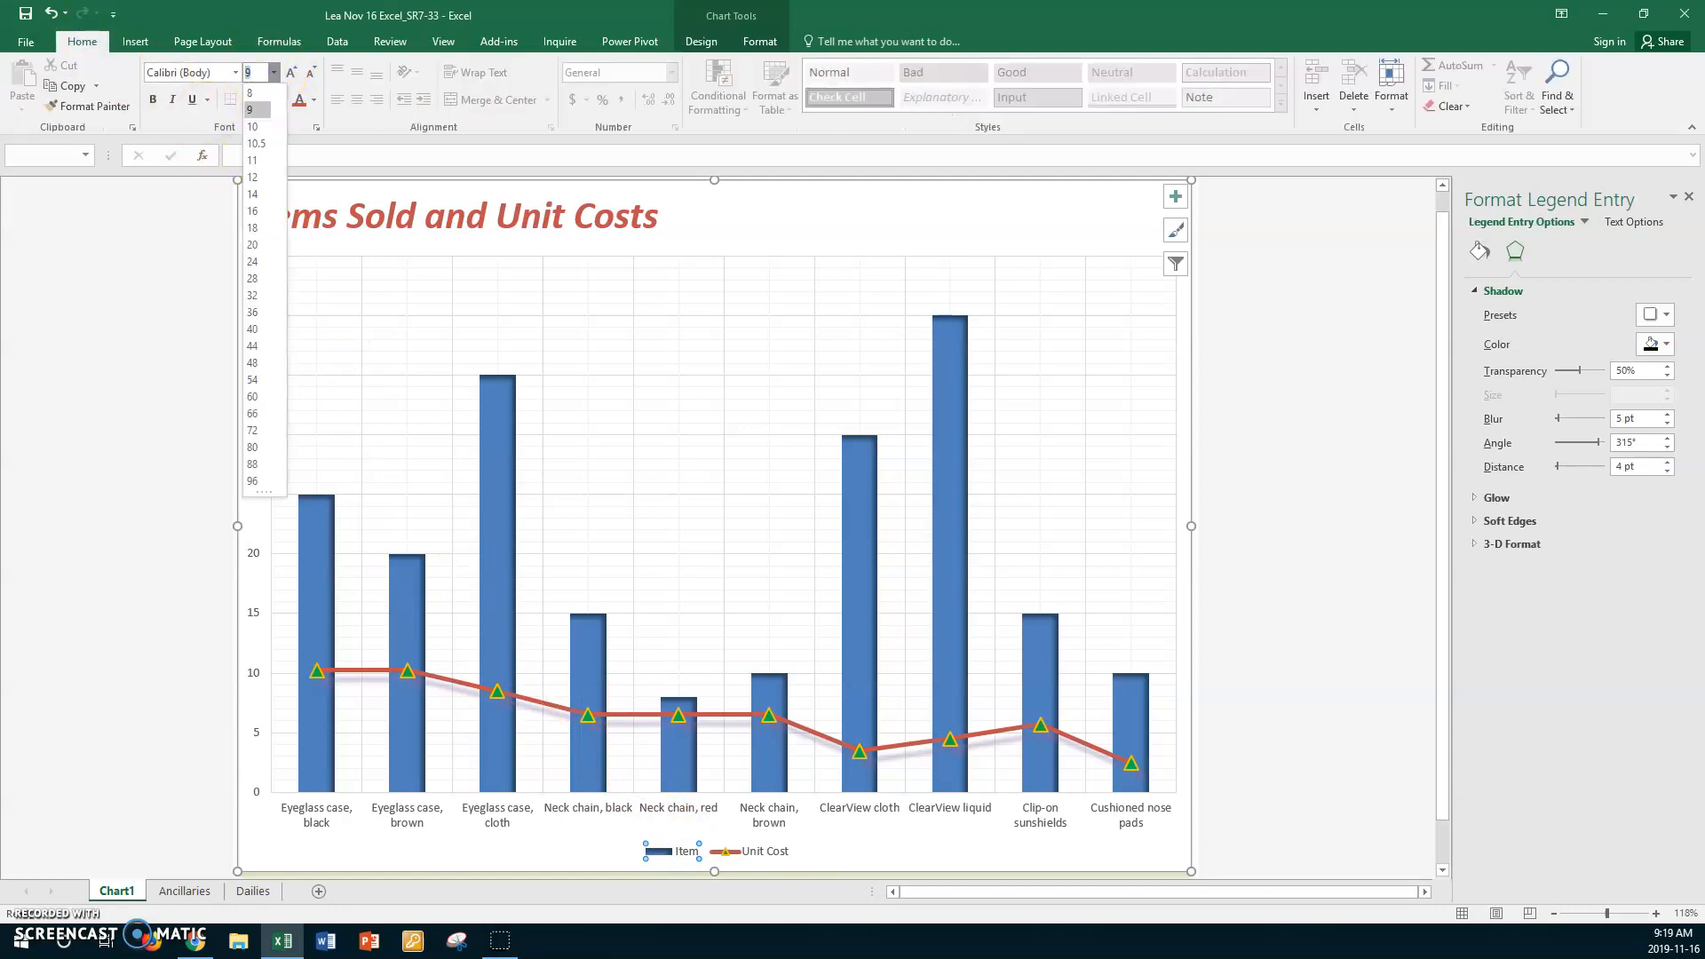
left_click(256, 177)
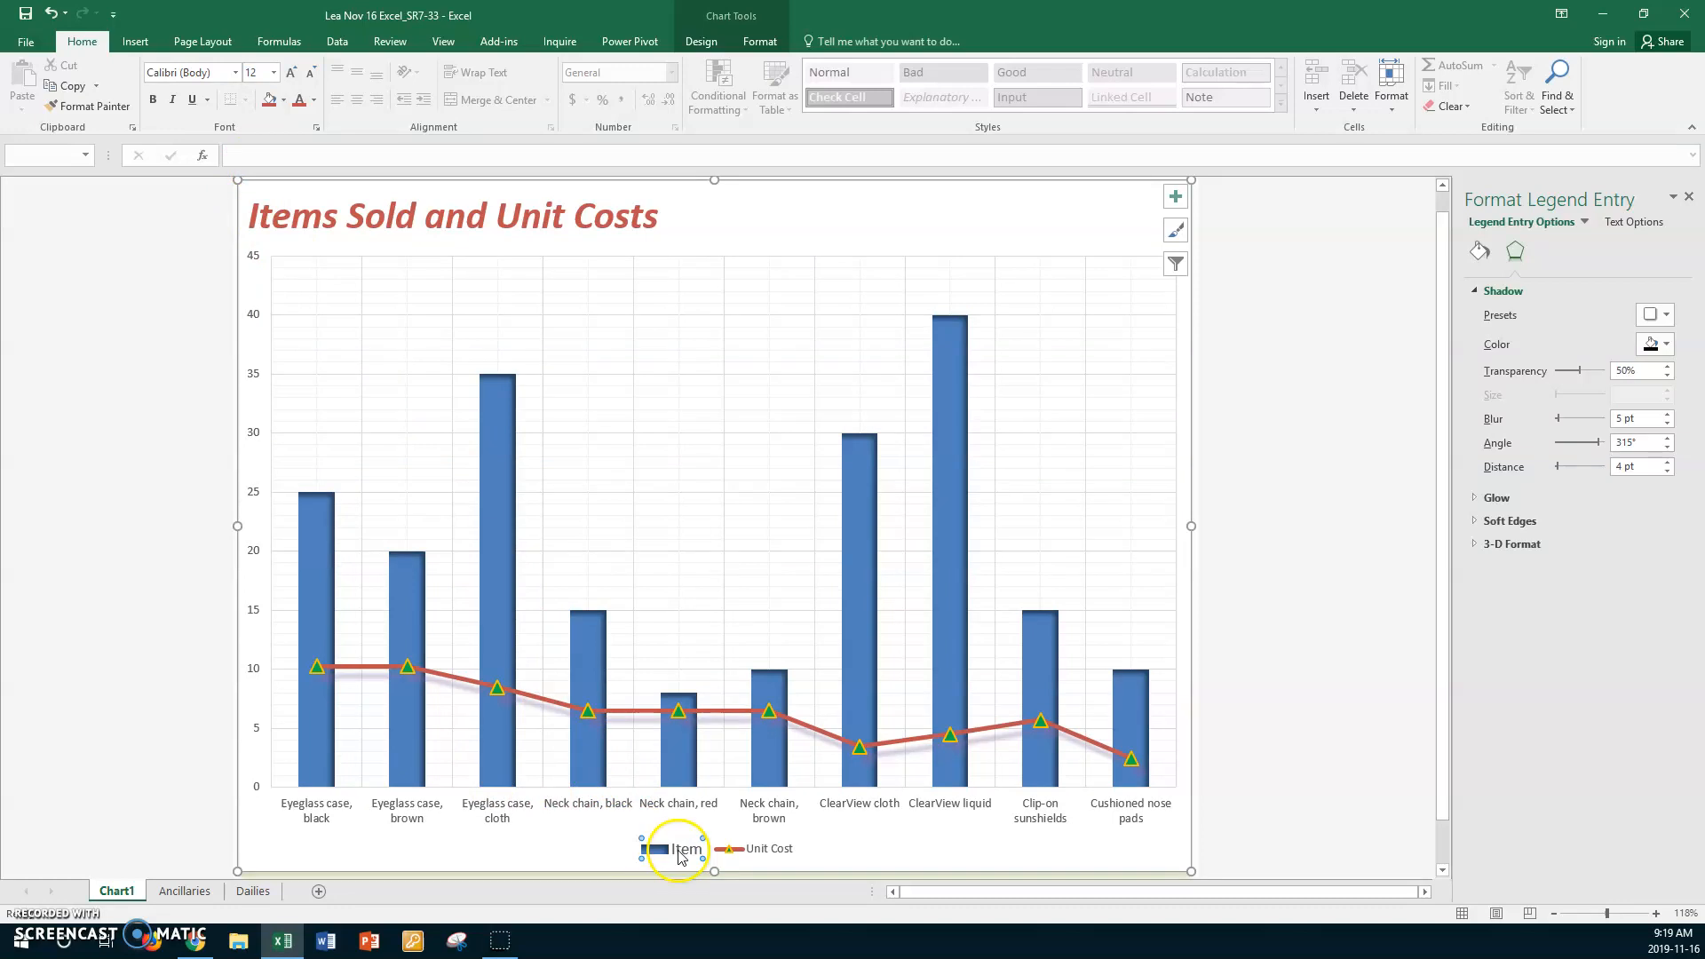
- Set the font size of the Unit Cost legend entry to 12
left_click(749, 851)
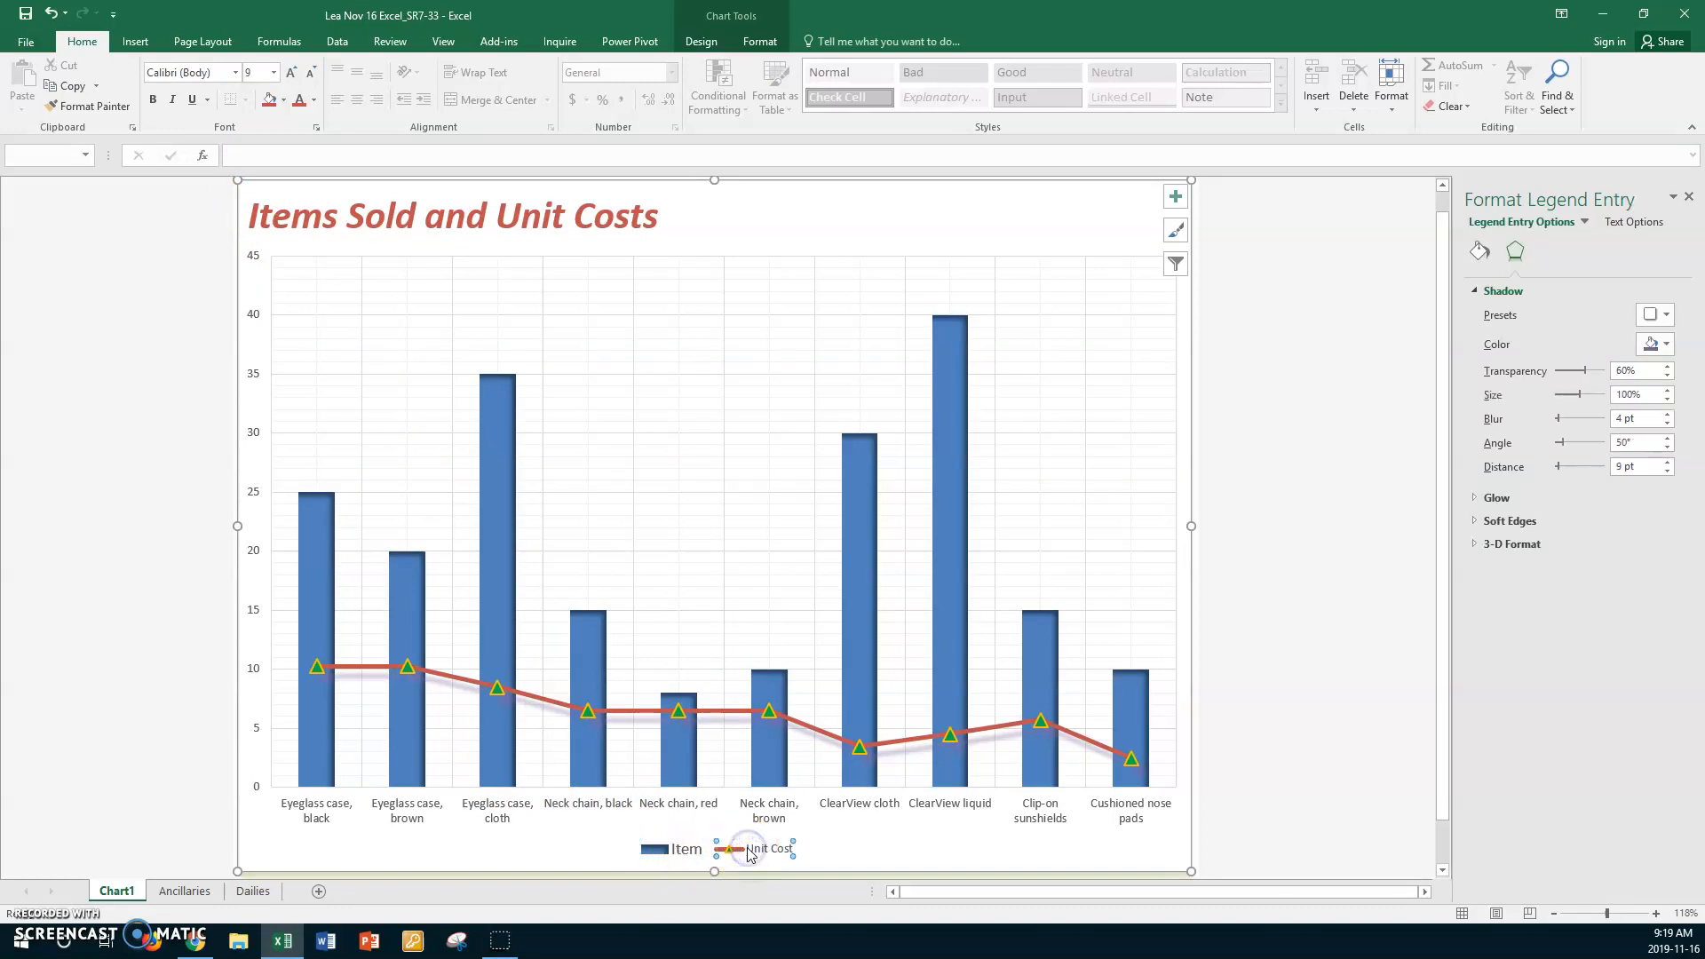
left_click(273, 72)
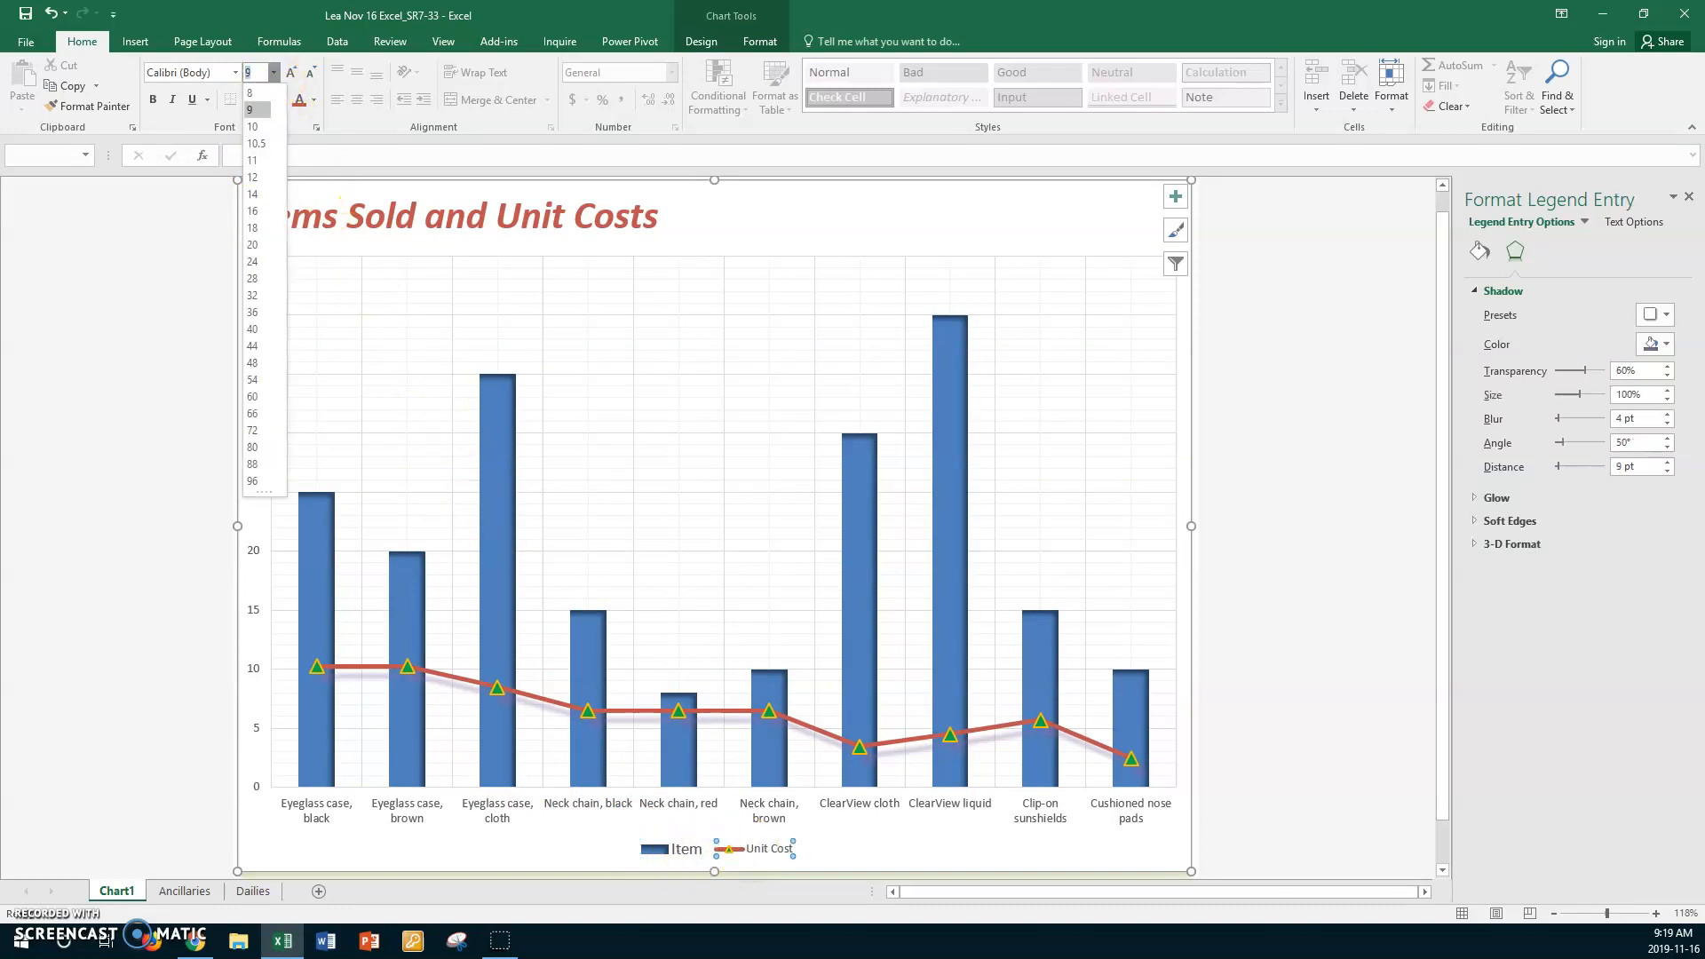
left_click(246, 177)
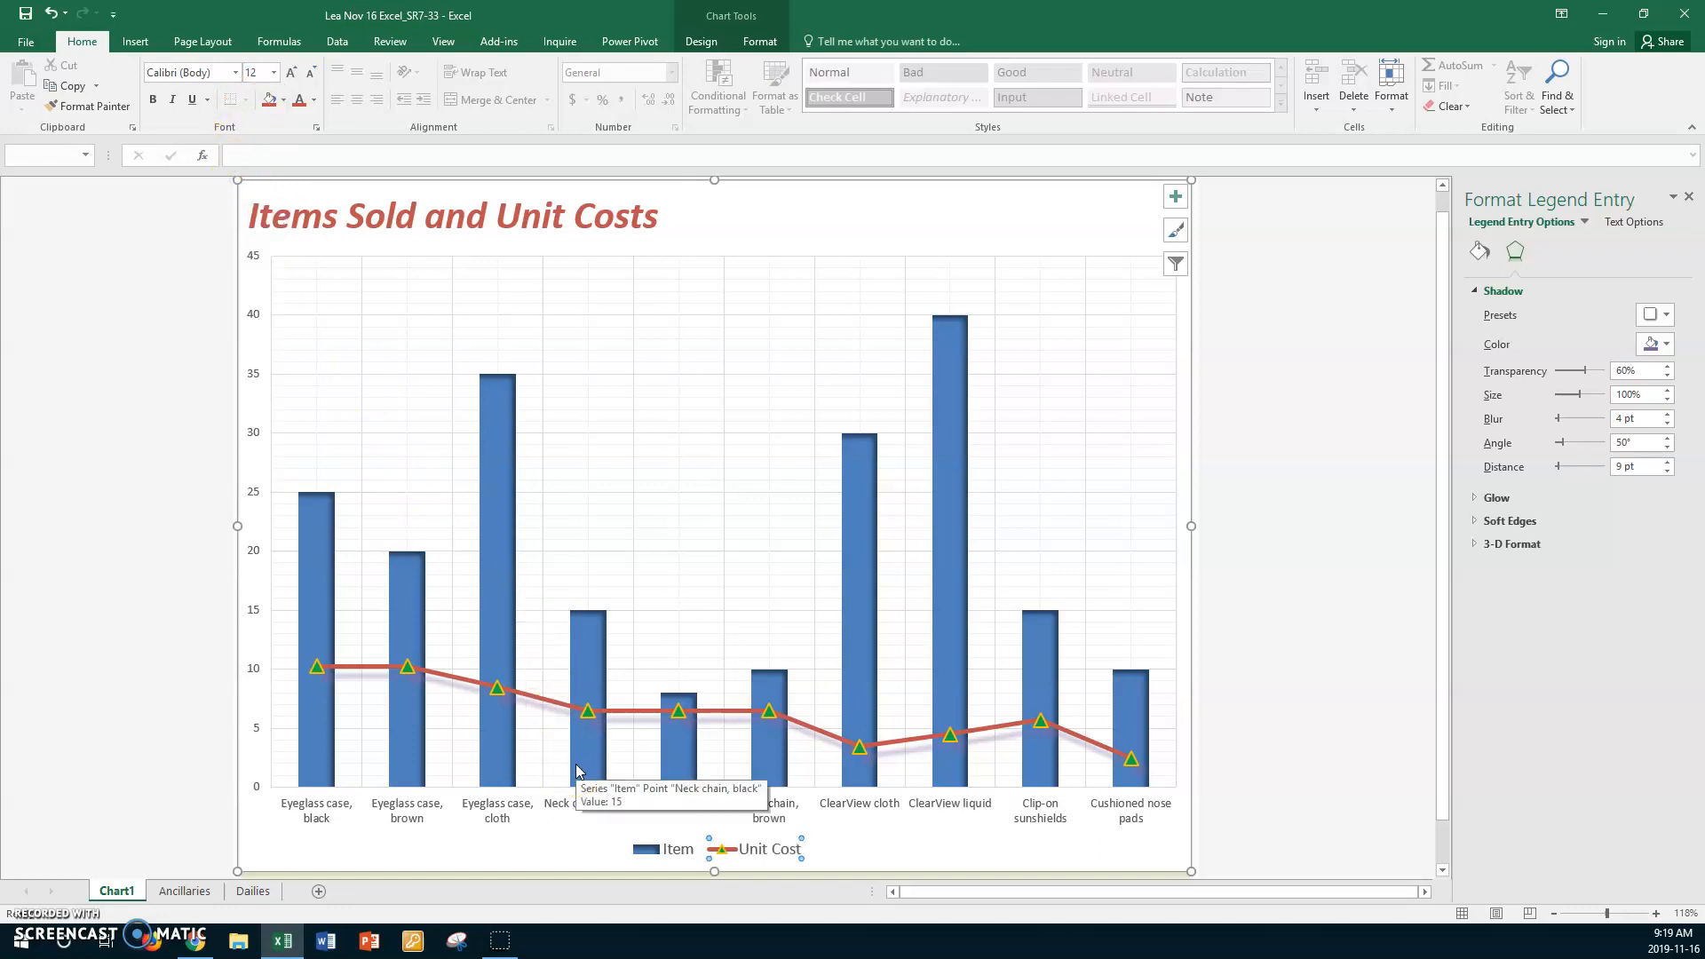
- Rename the Chart1 sheet as "Combination Chart"
double_click(117, 893)
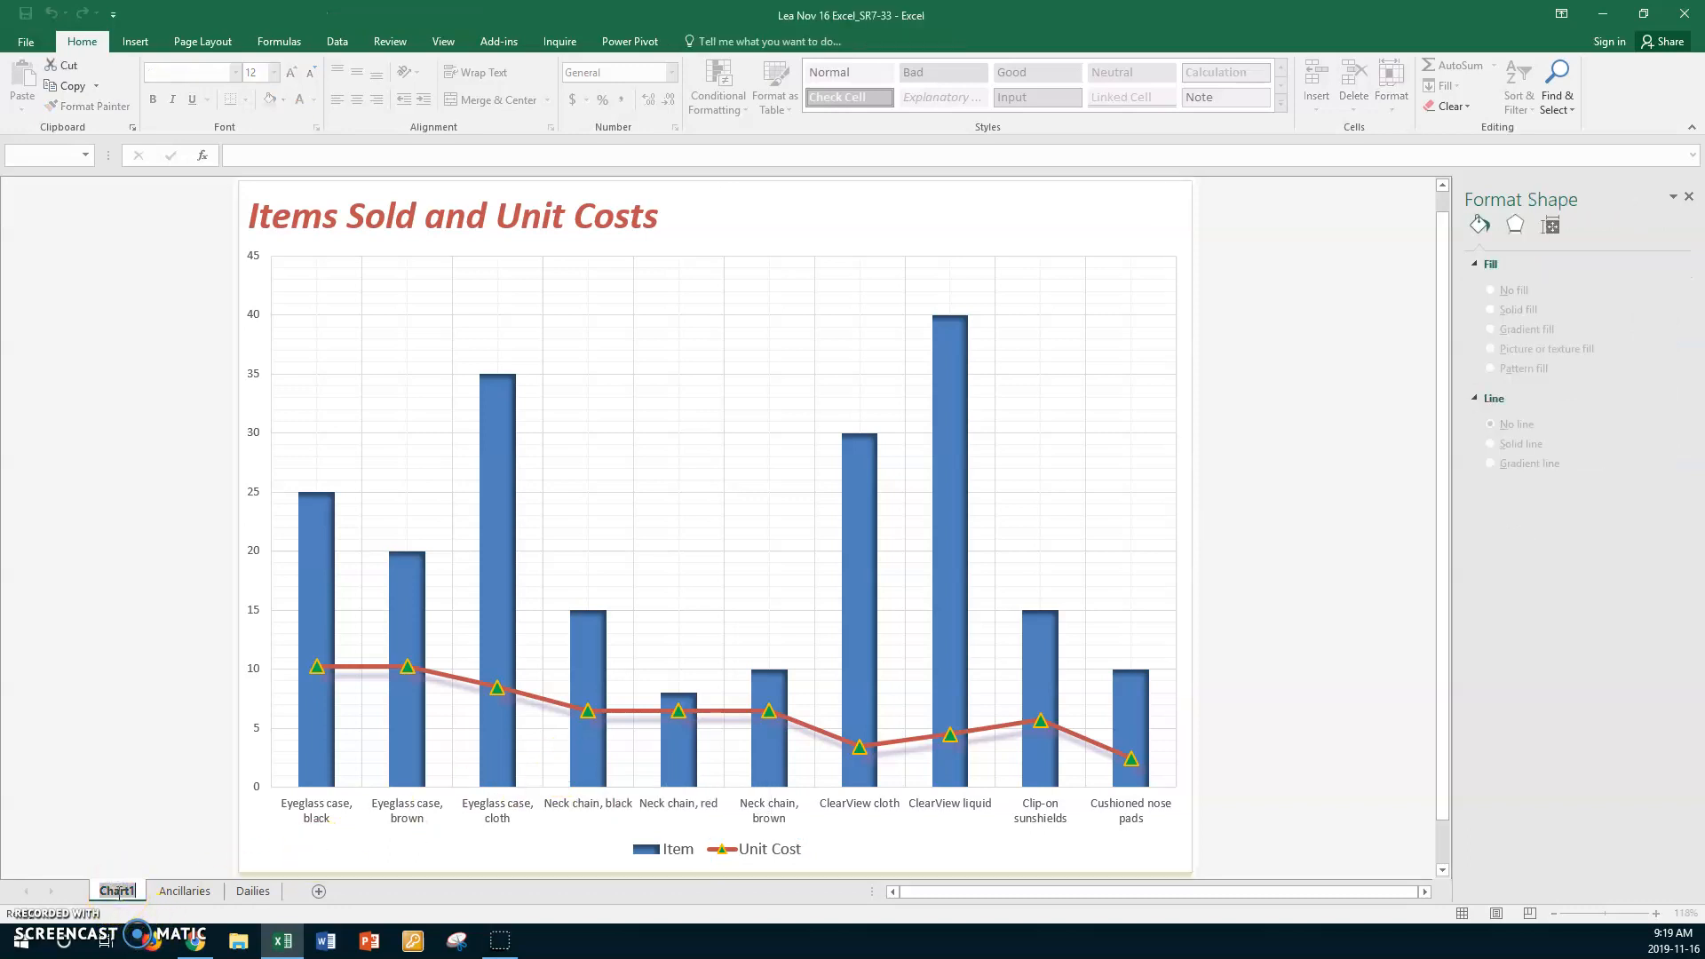
type("C")
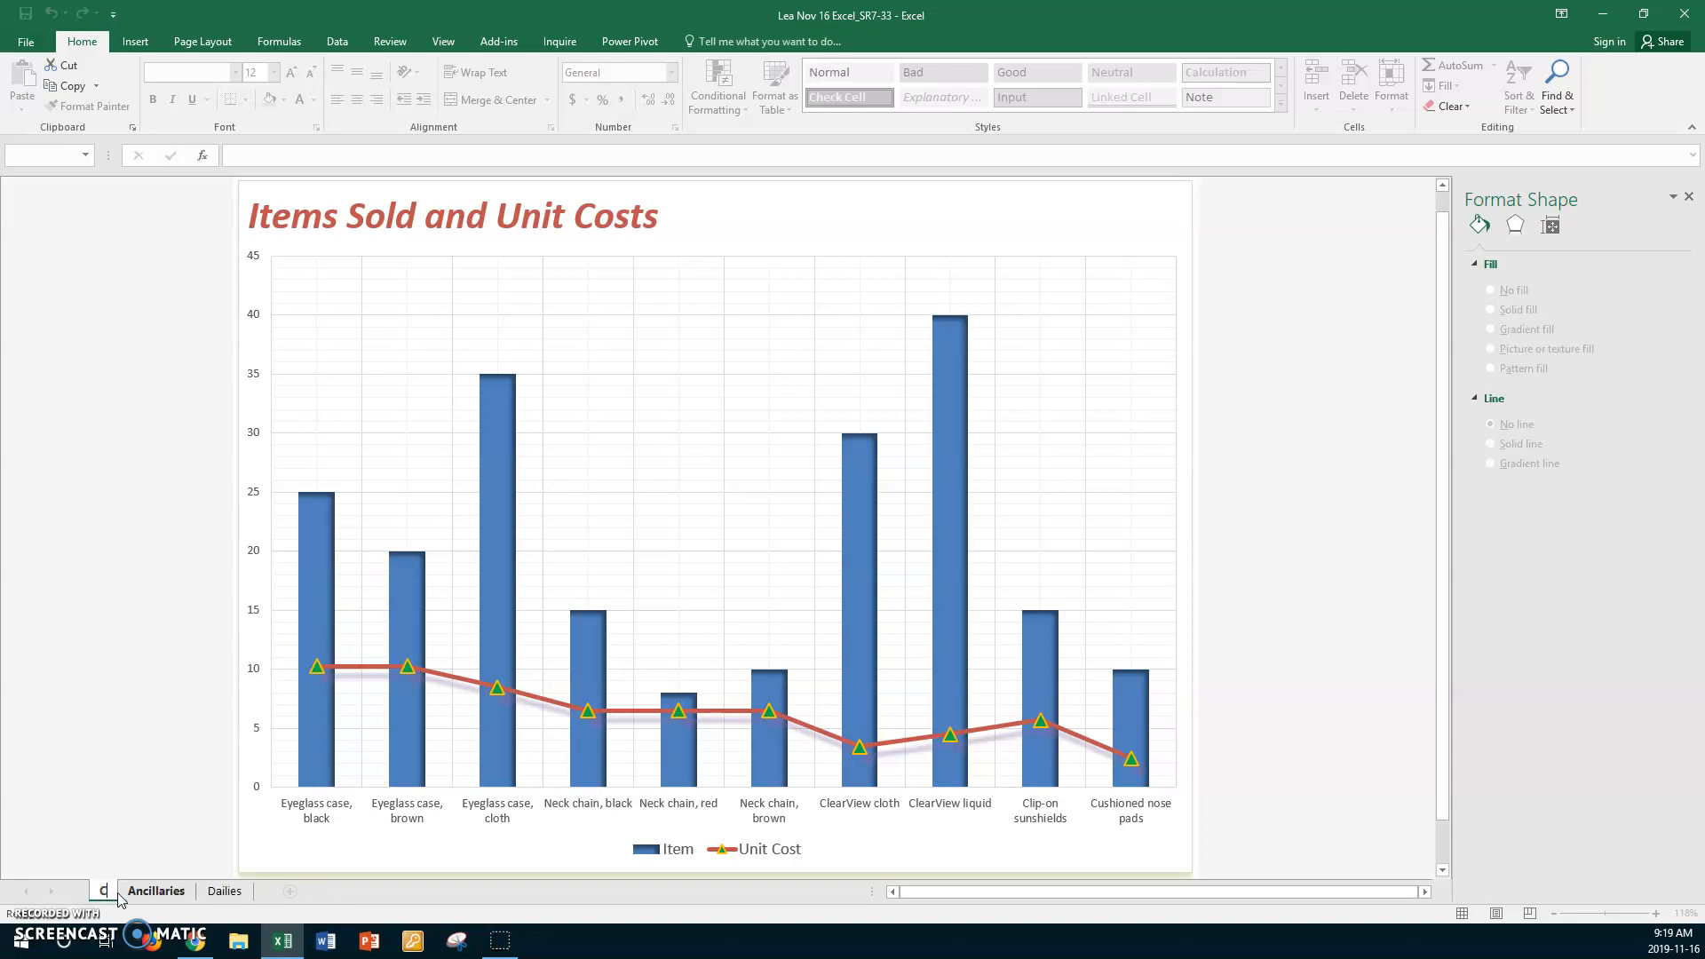
type("ombination Chart")
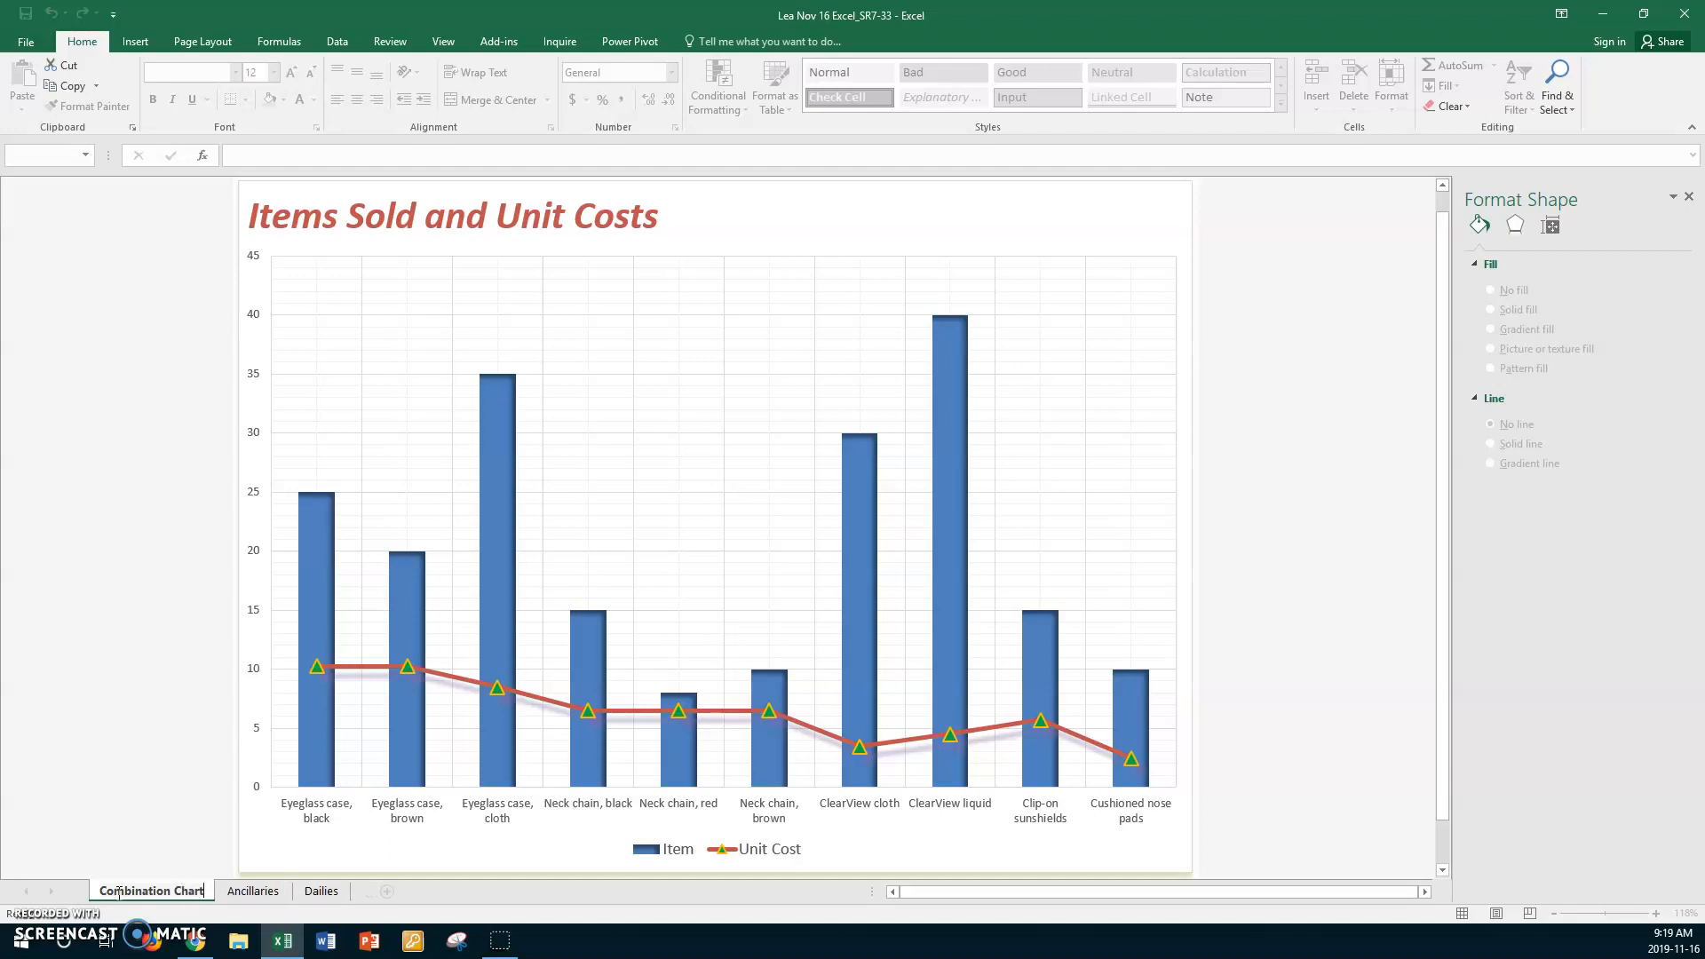
key("Return")
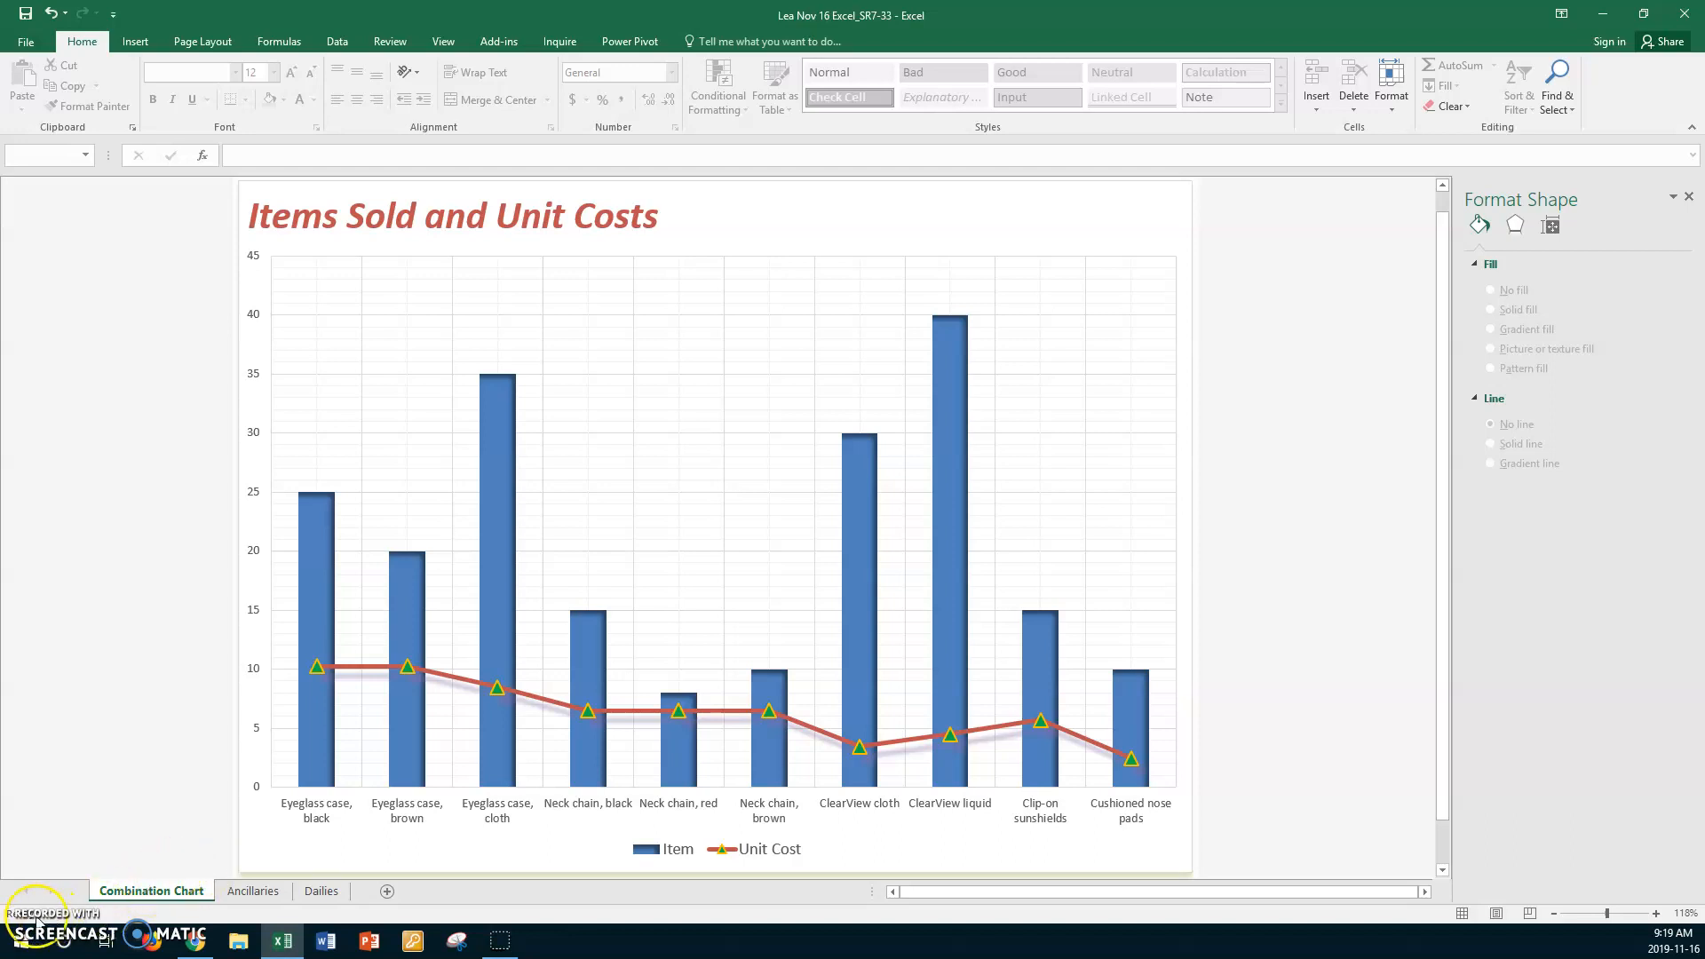
- Switch to the Ancillaries sheet and deselect the product data by selecting empty cell C19
left_click(252, 891)
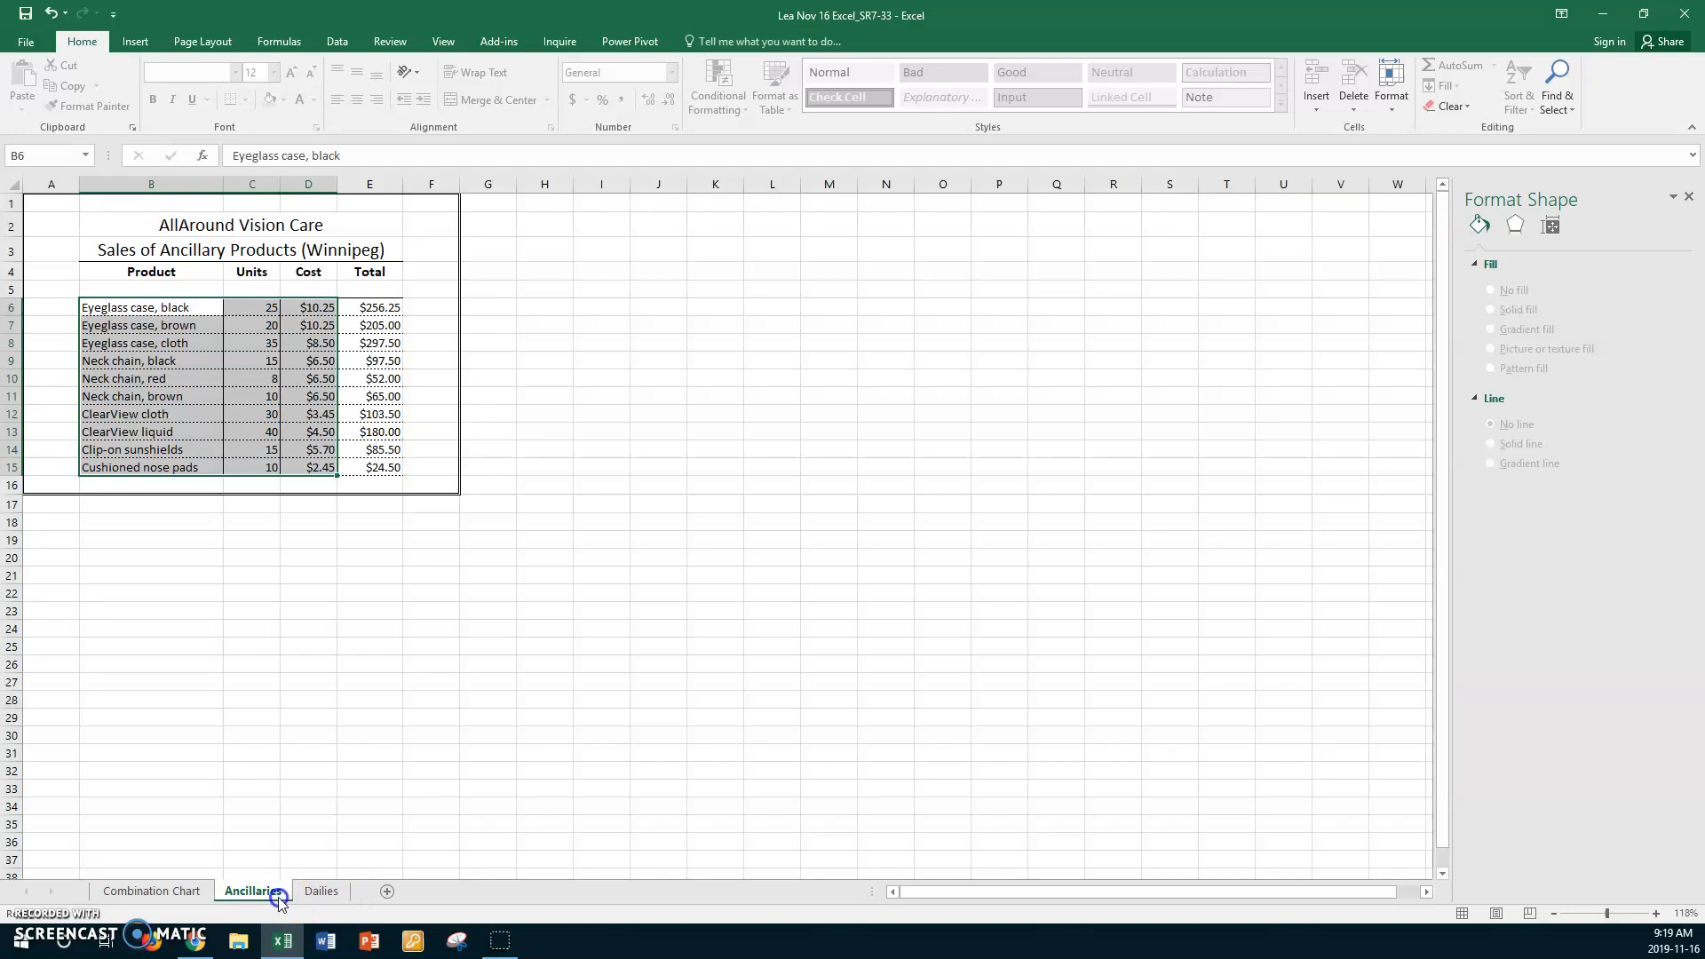
left_click(241, 541)
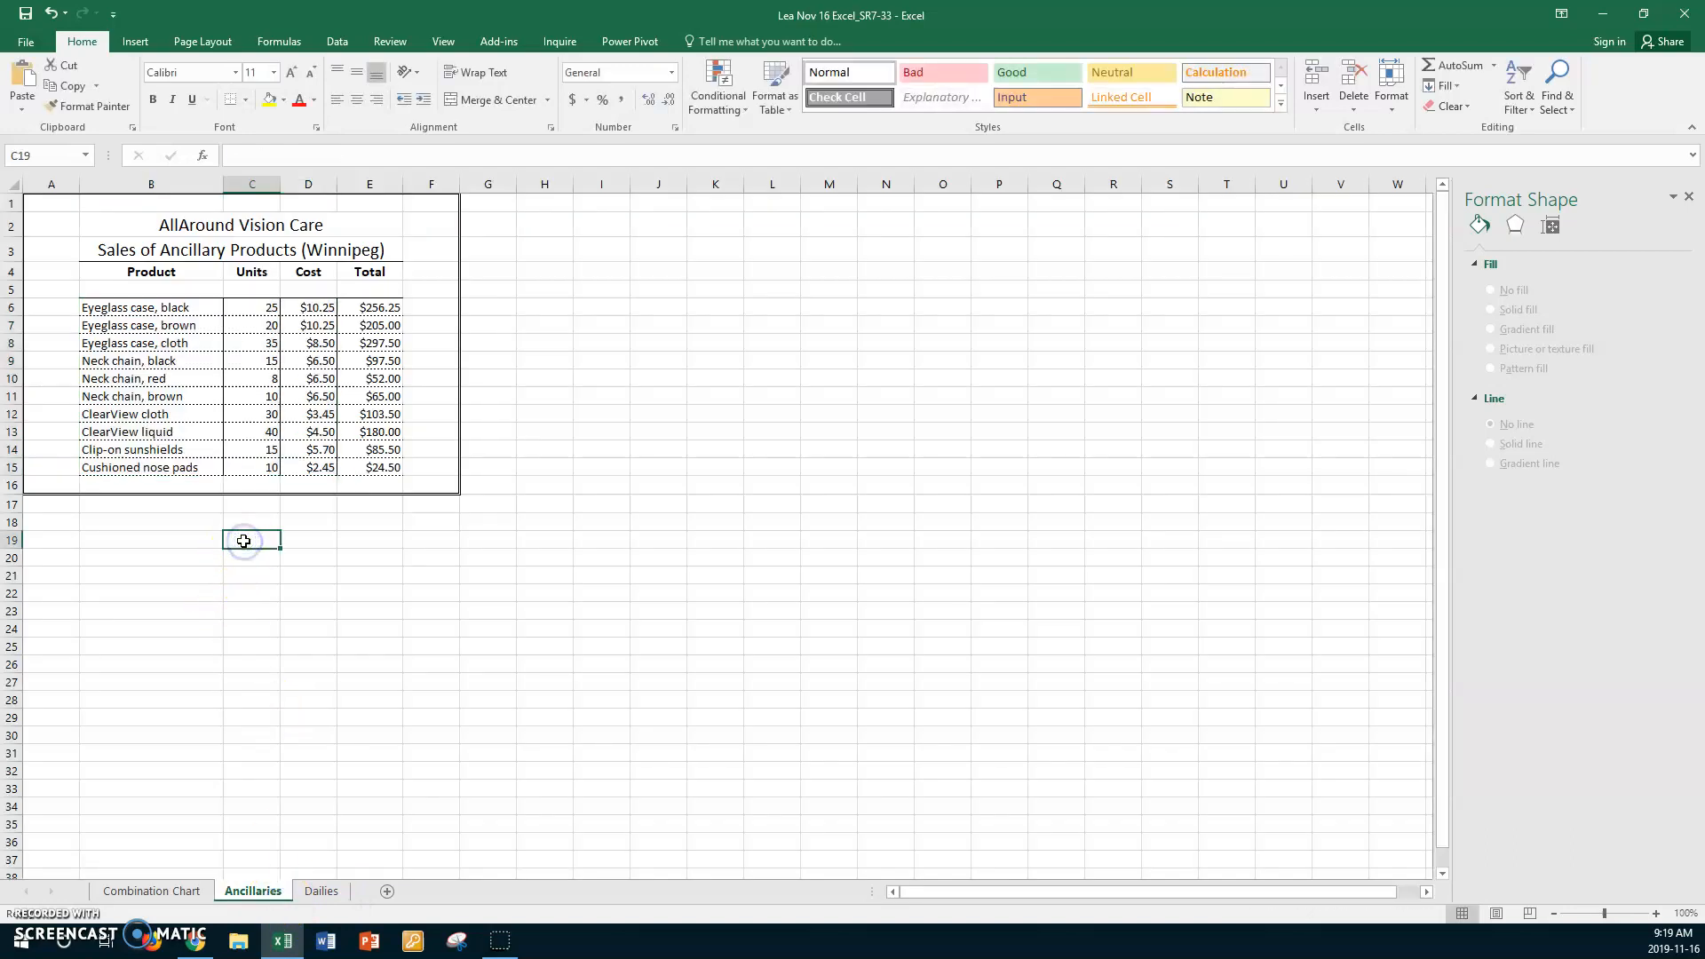